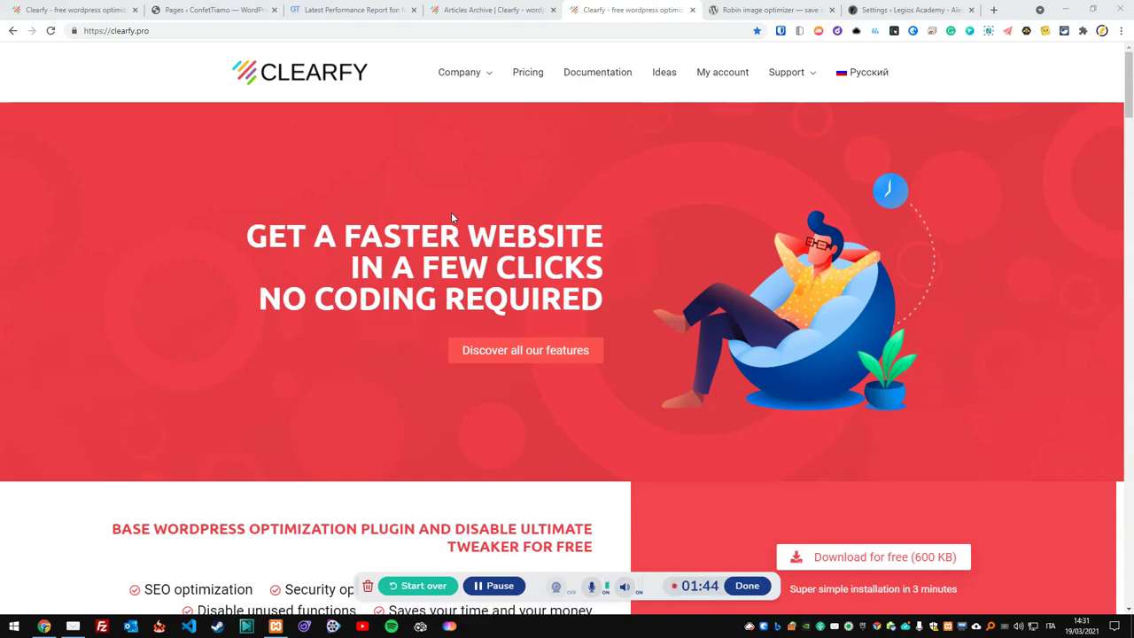
Step: View the GTmetrix performance report for confettiamo.com, and open the list of installed plugins in the site's WordPress admin
click(340, 7)
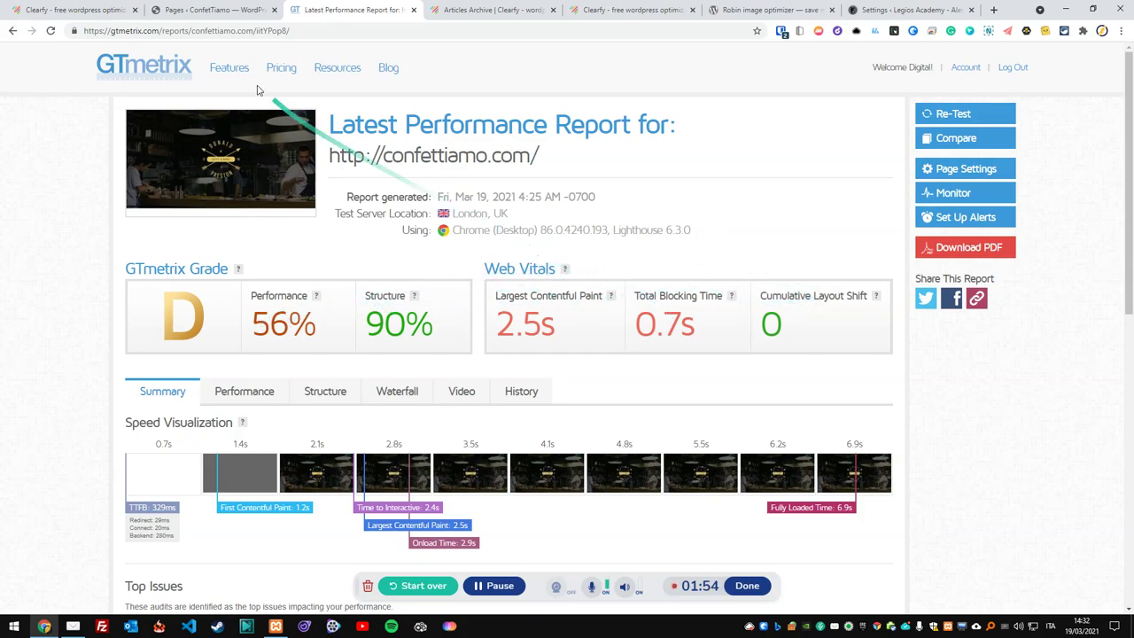
click(237, 10)
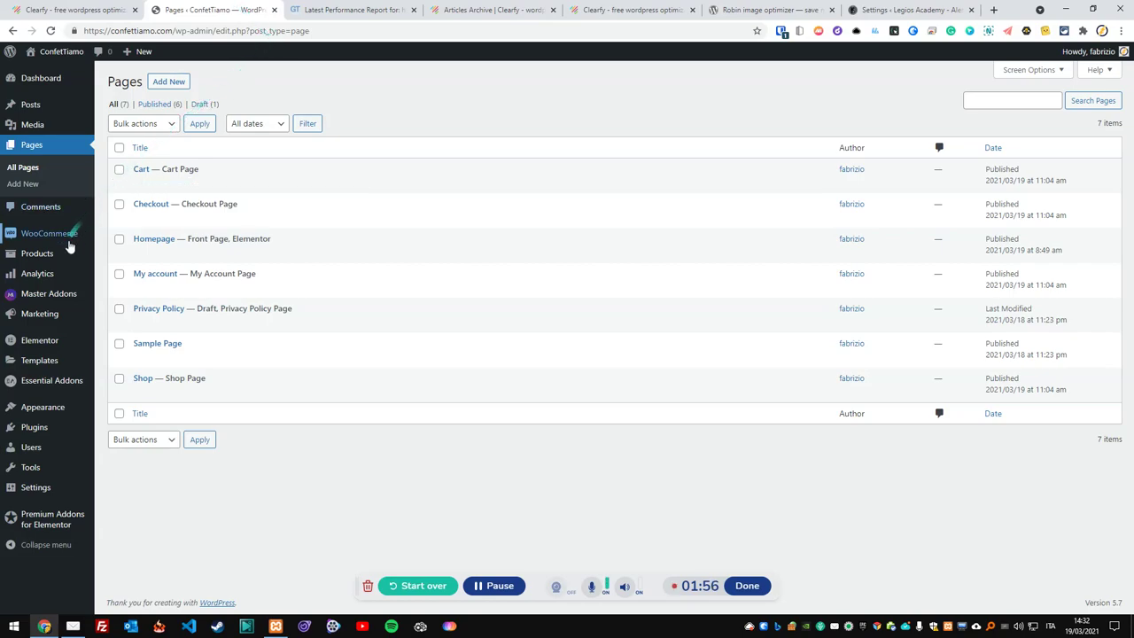
mouse_move(73, 242)
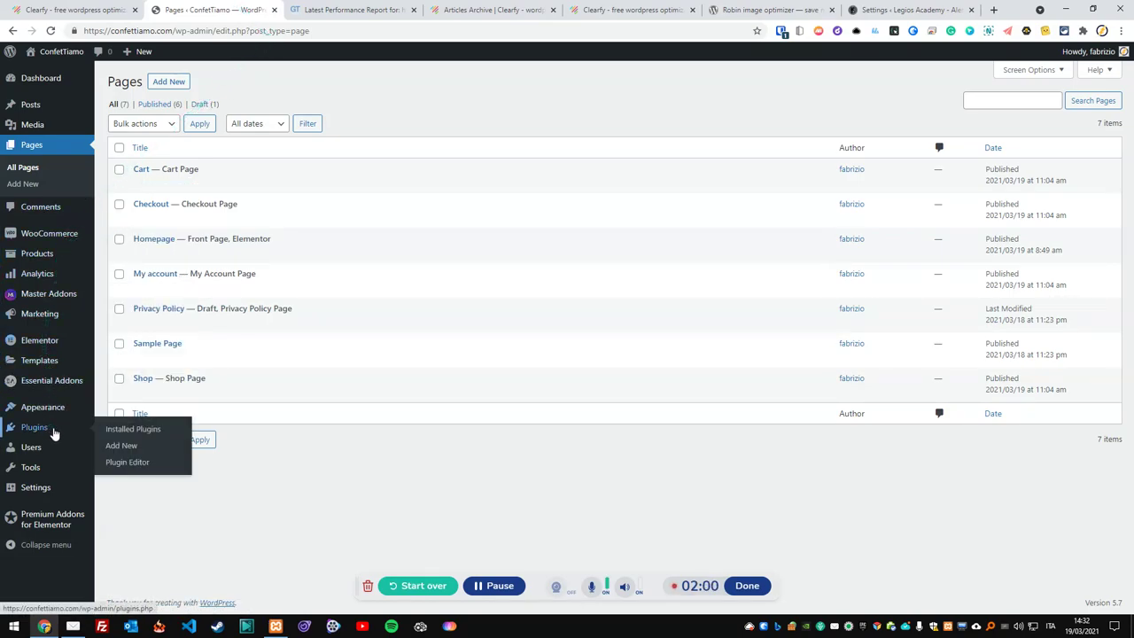
click(124, 429)
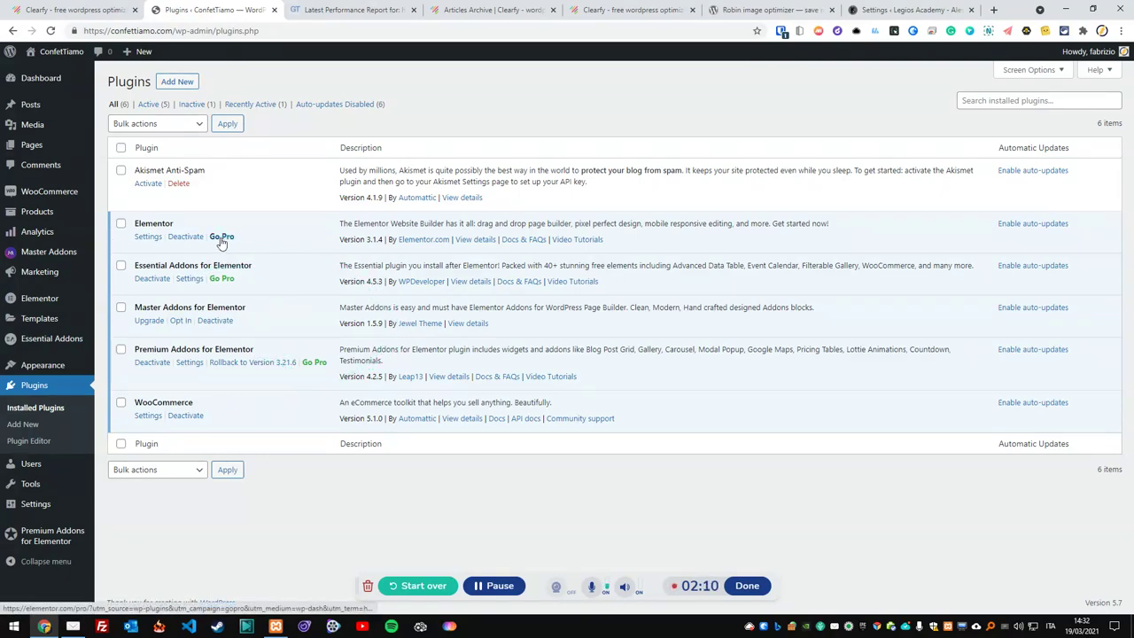
Step: Open the ConfetTiamo homepage in a separate browser tab and examine its sections down to the Our Sweets Collection video
mouse_move(55, 52)
right_click(44, 72)
click(96, 79)
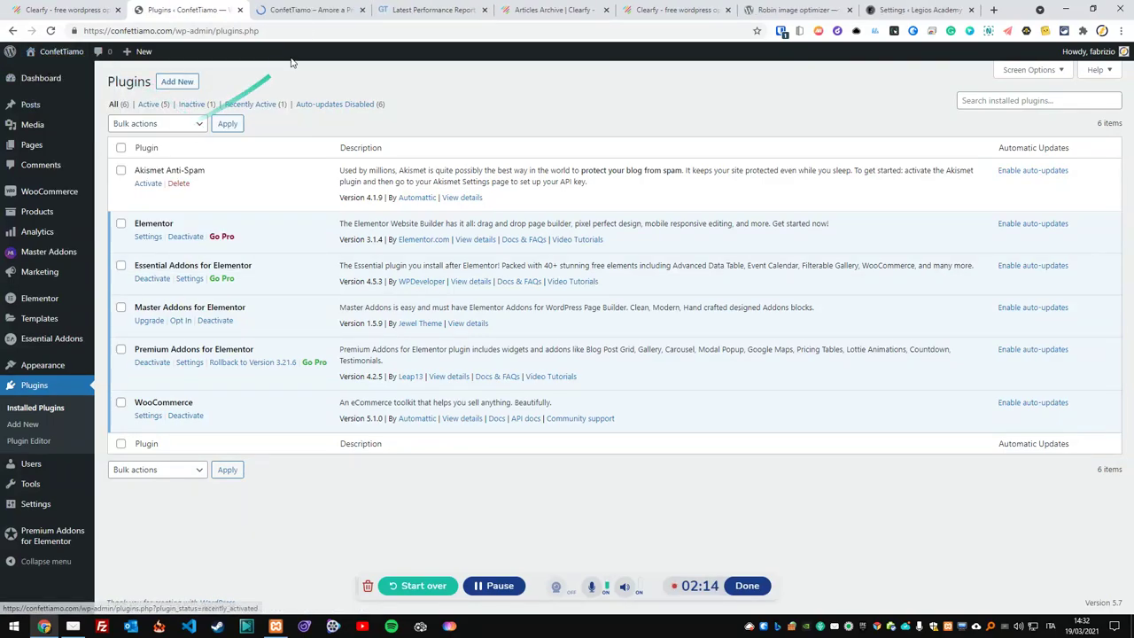
click(305, 10)
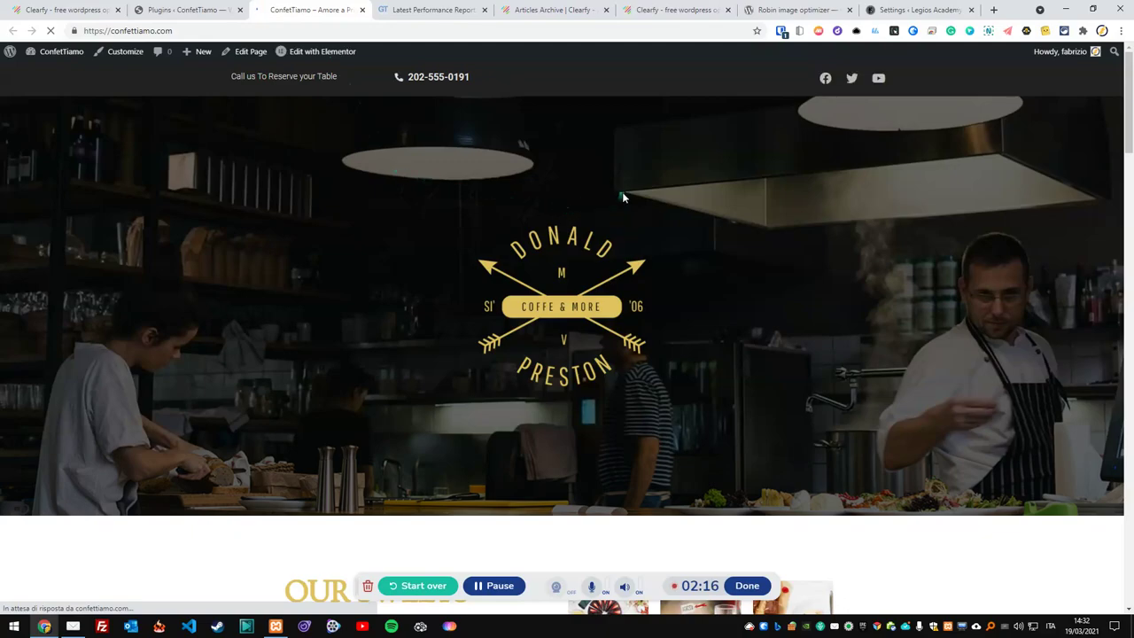
scroll(622, 193, down, 4)
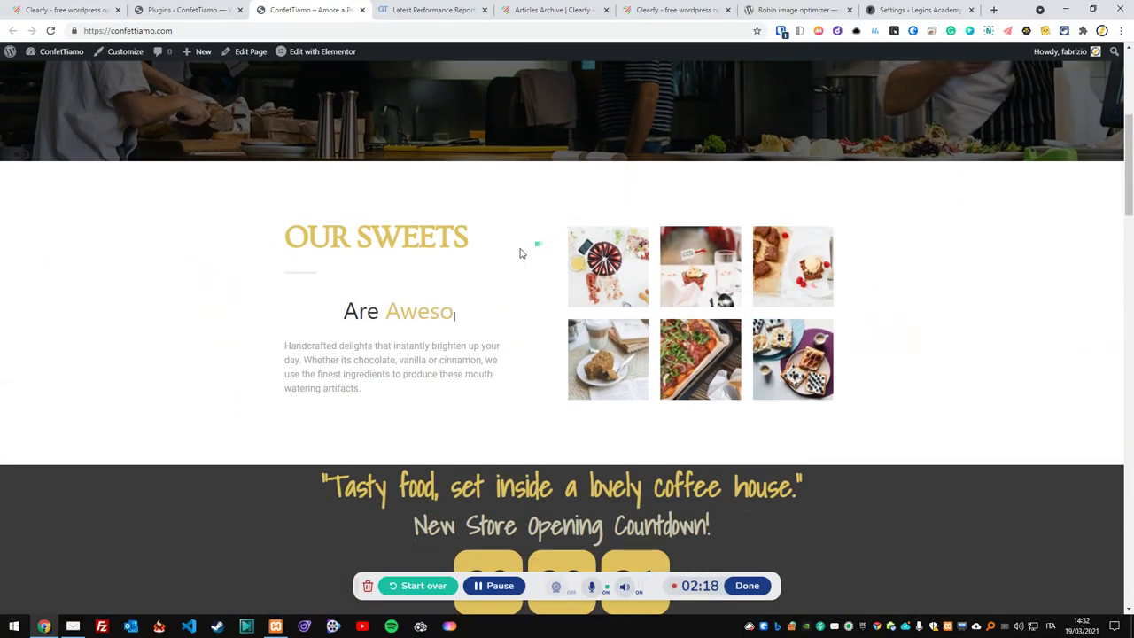
scroll(523, 306, down, 1)
scroll(547, 289, down, 1)
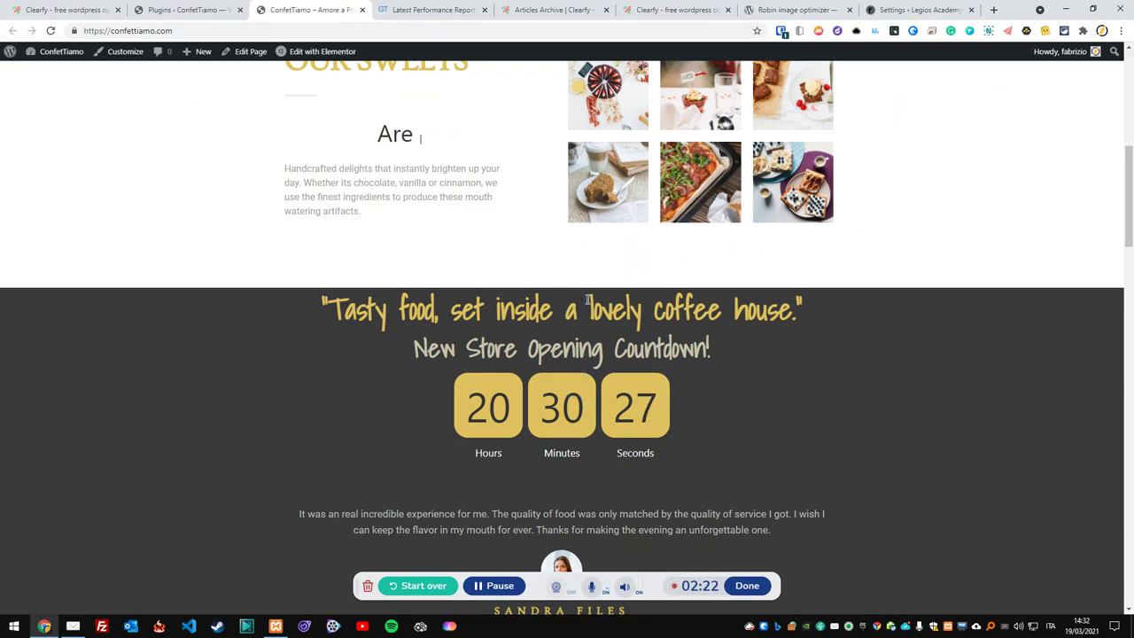
scroll(584, 307, down, 2)
scroll(569, 296, up, 3)
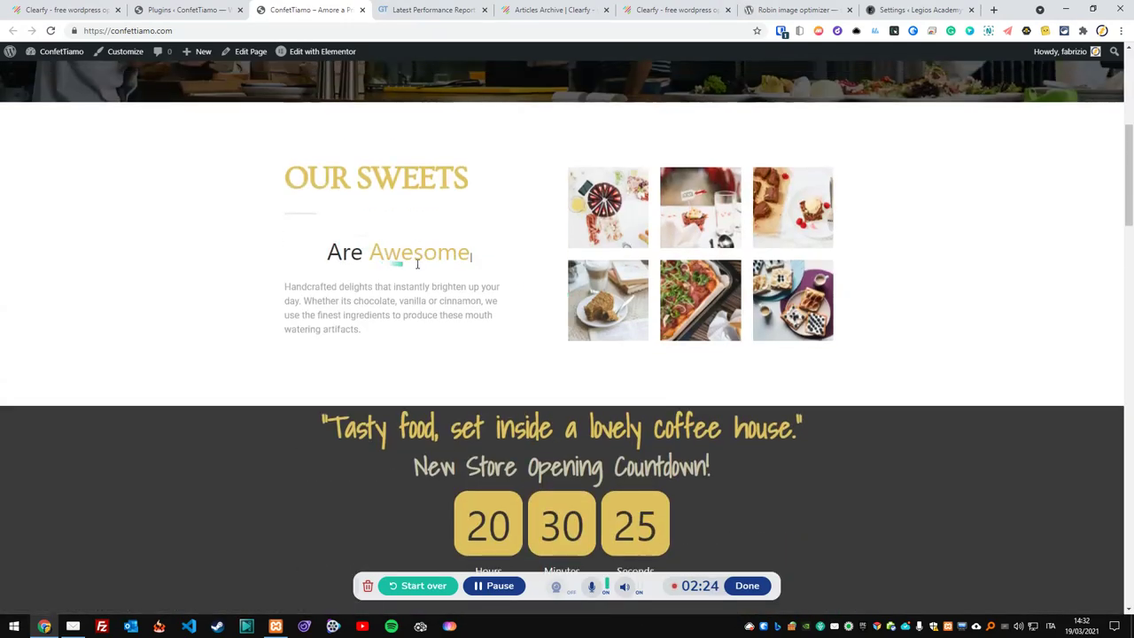
scroll(505, 294, down, 5)
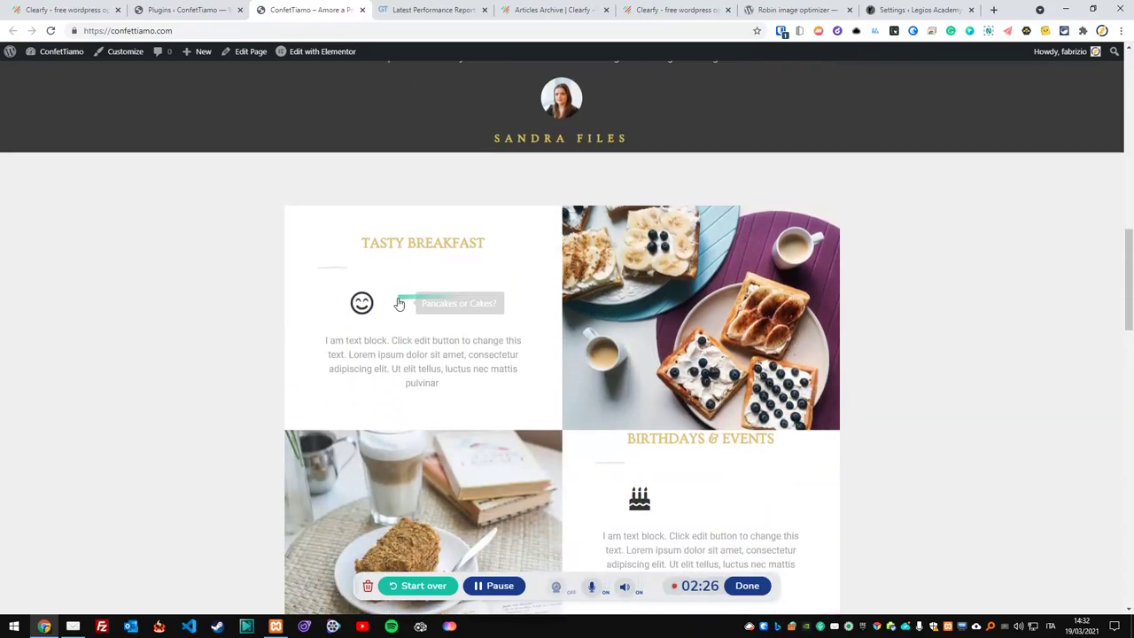
scroll(638, 379, down, 2)
scroll(460, 411, down, 8)
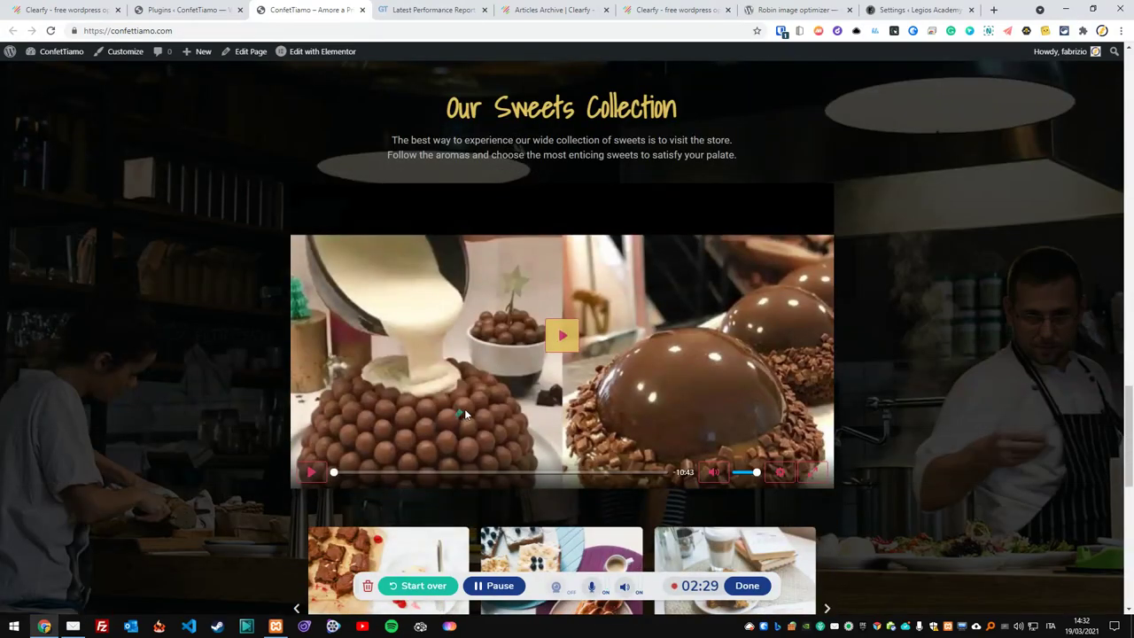
Step: Play the Our Sweets Collection video briefly and examine the rest of the homepage down to the Visit Us section
click(560, 342)
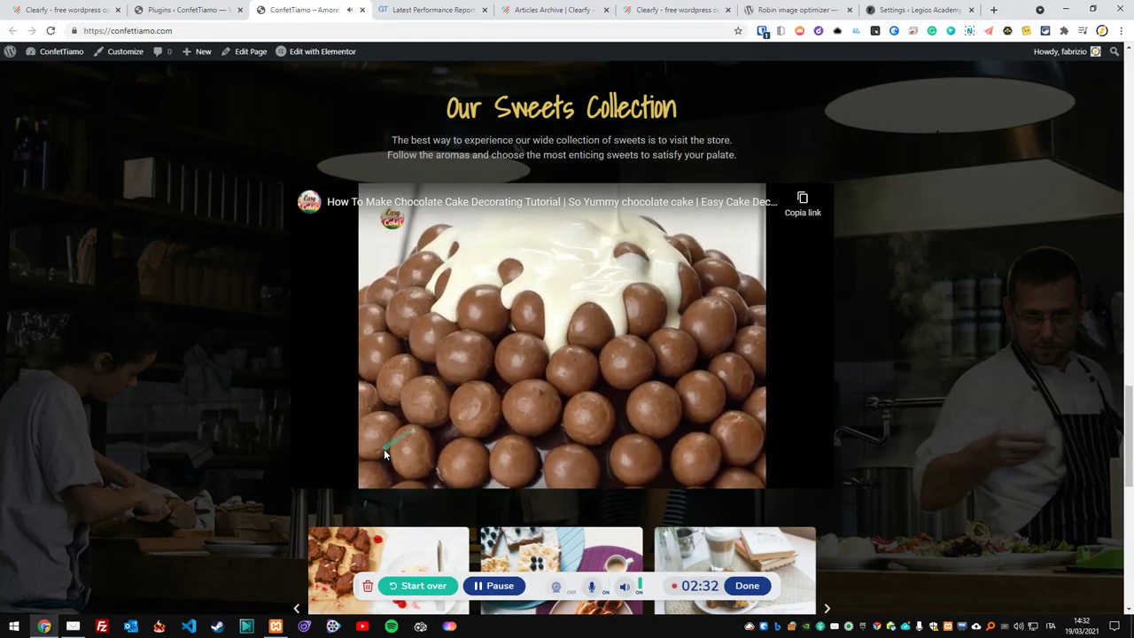
click(477, 401)
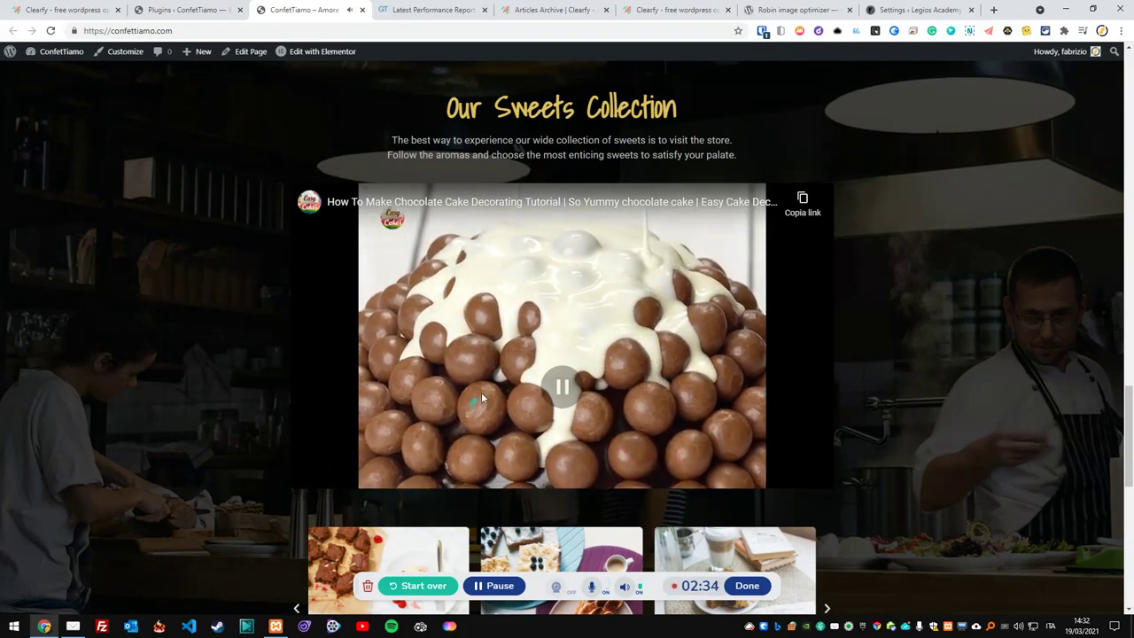
scroll(546, 368, down, 4)
scroll(547, 368, down, 1)
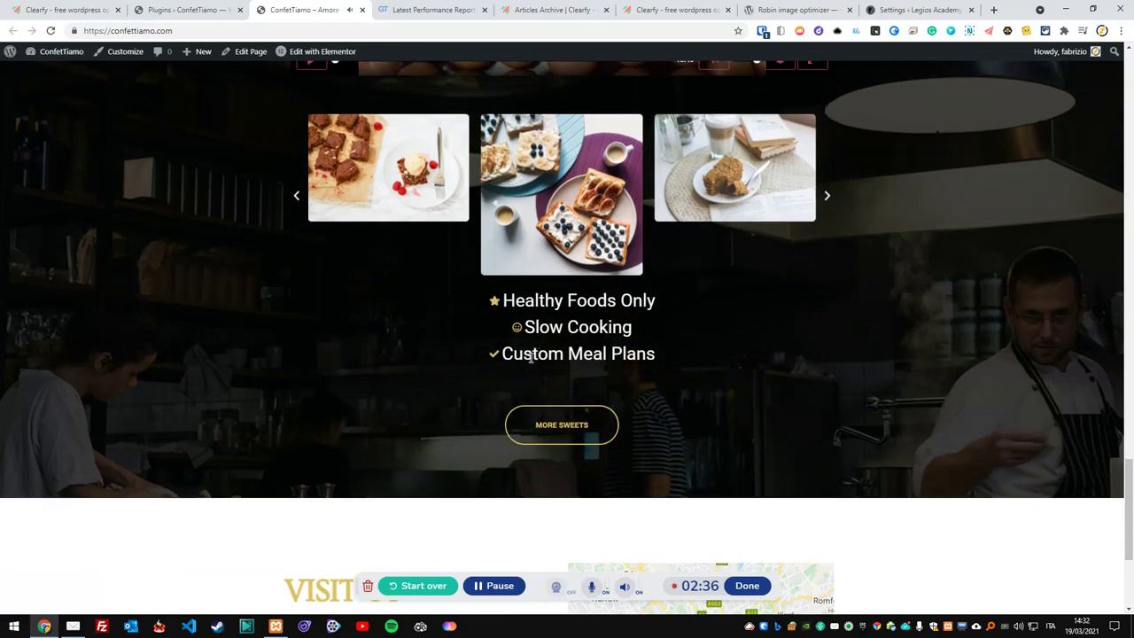
scroll(537, 383, down, 1)
scroll(537, 383, down, 1)
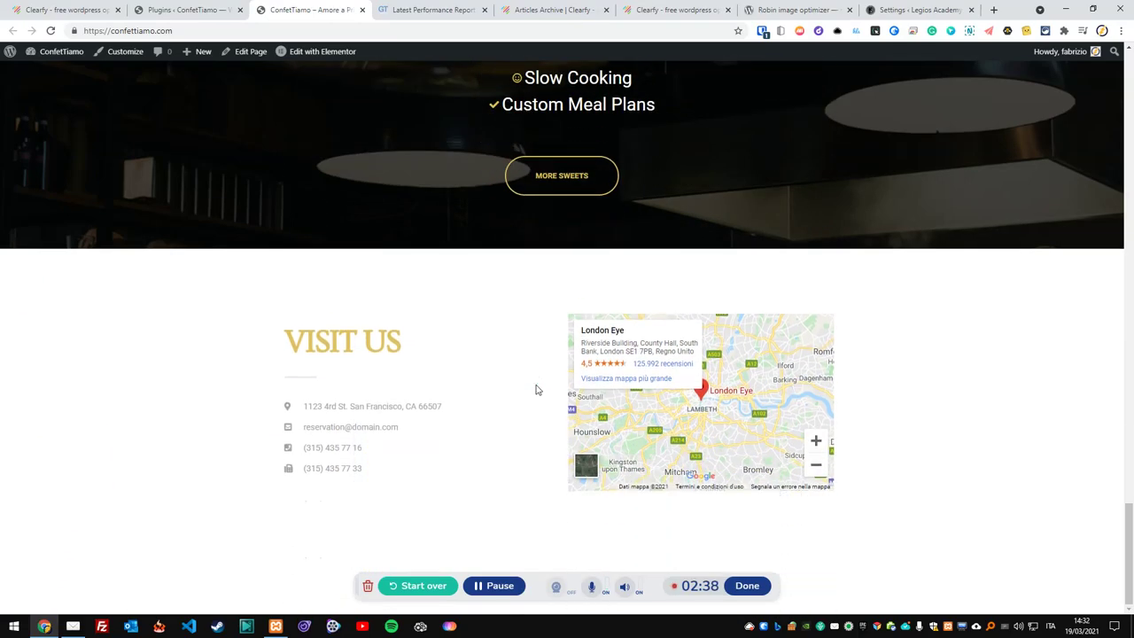
scroll(534, 387, up, 12)
scroll(535, 387, up, 10)
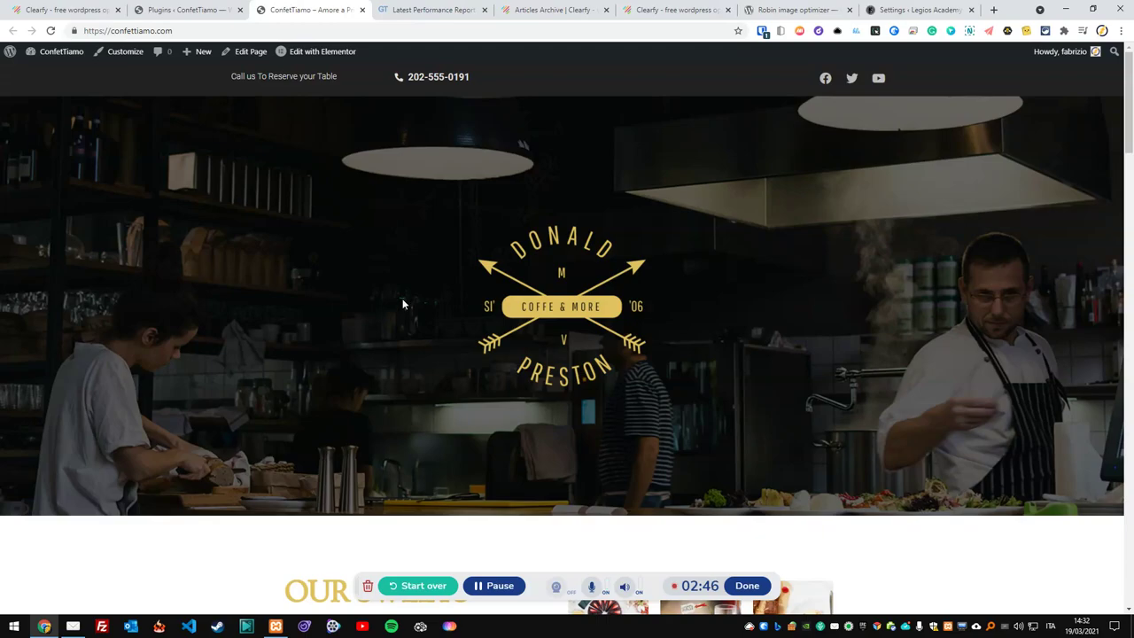
Step: Search the WordPress plugin directory for "clearfy" and install the Clearfy – WordPress optimization plugin and disable ultimate tweaker
click(202, 9)
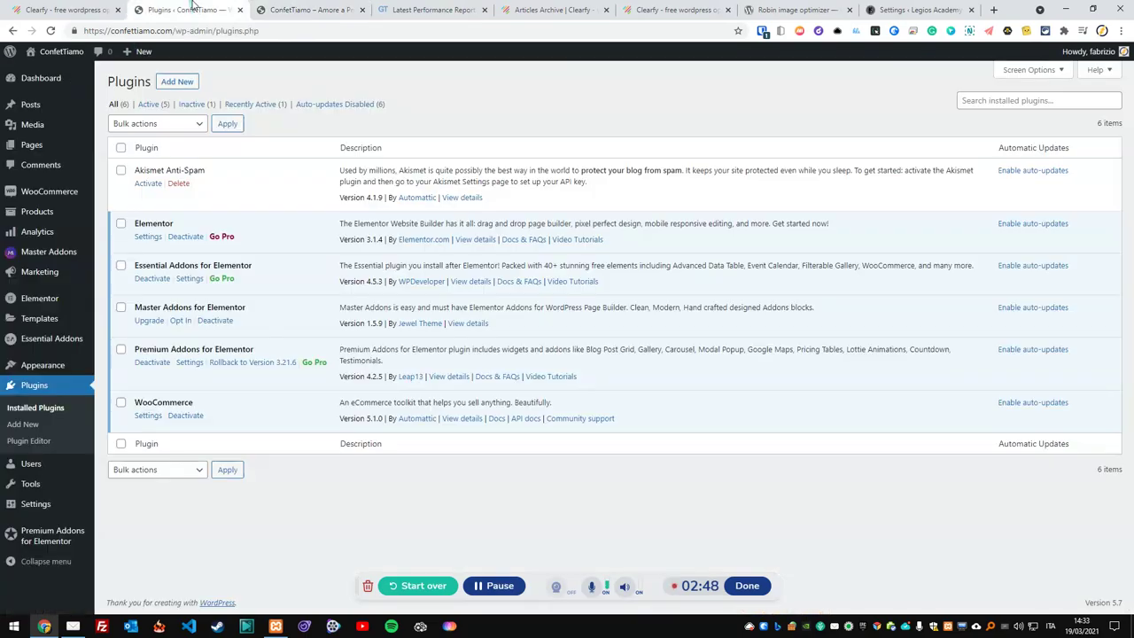
click(255, 103)
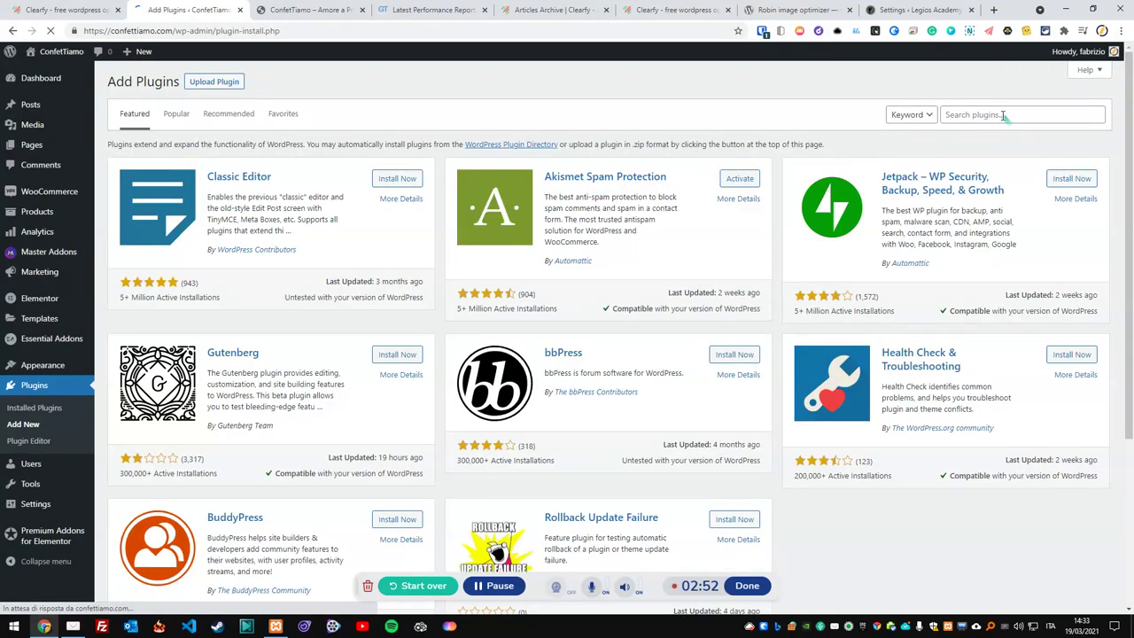
click(1001, 114)
text(clearfy)
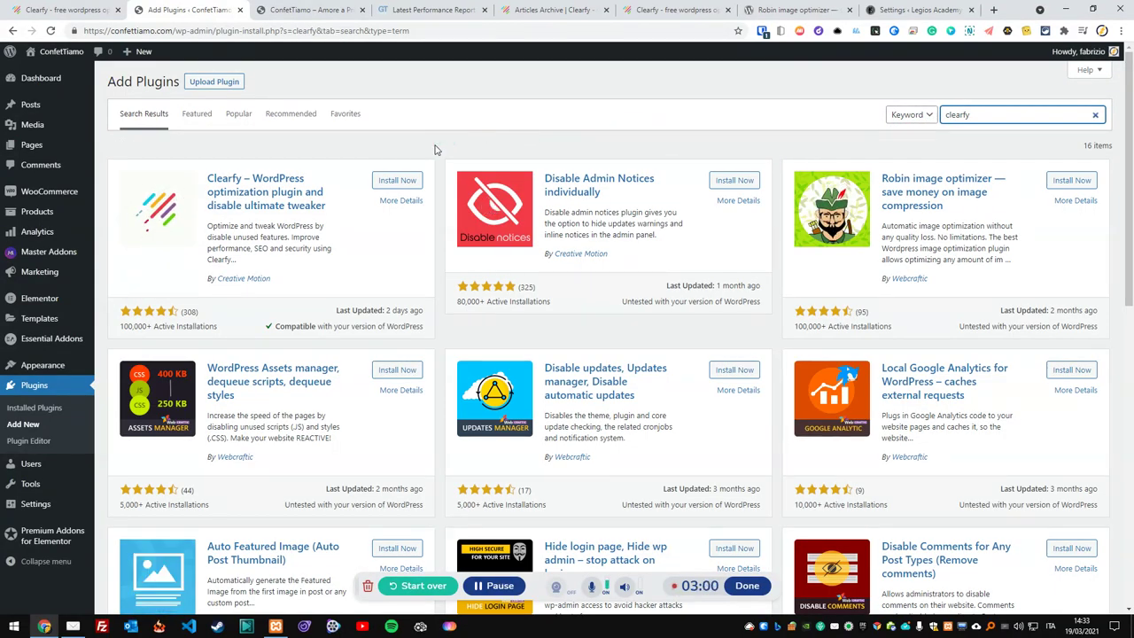
click(391, 183)
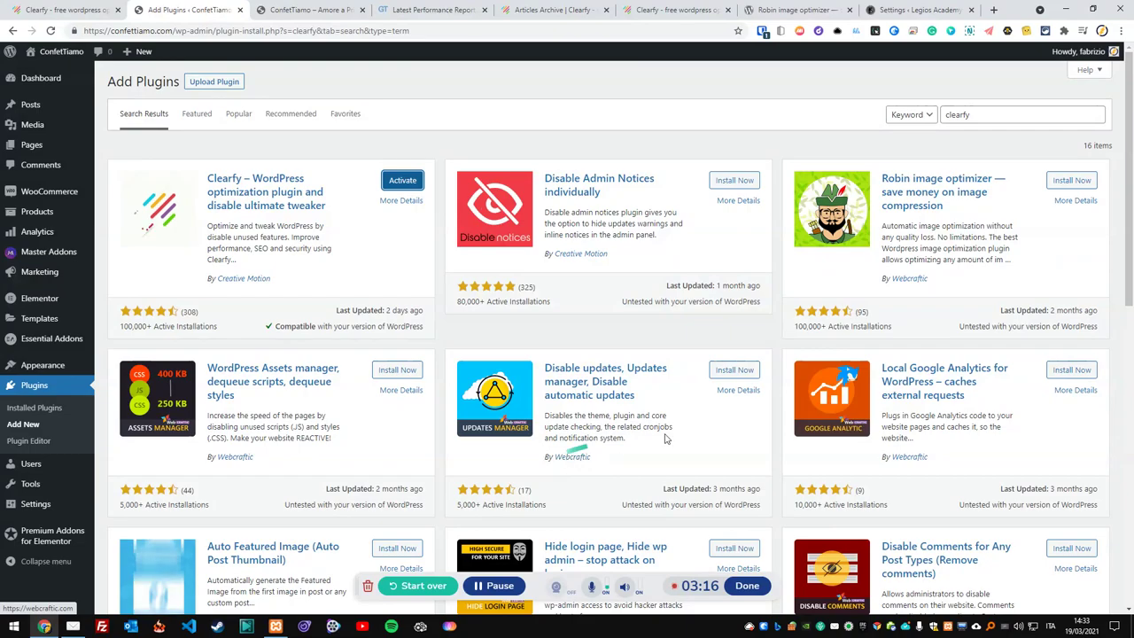
Step: Activate the installed Clearfy plugin and run the first site test of its setup wizard
scroll(278, 436, down, 2)
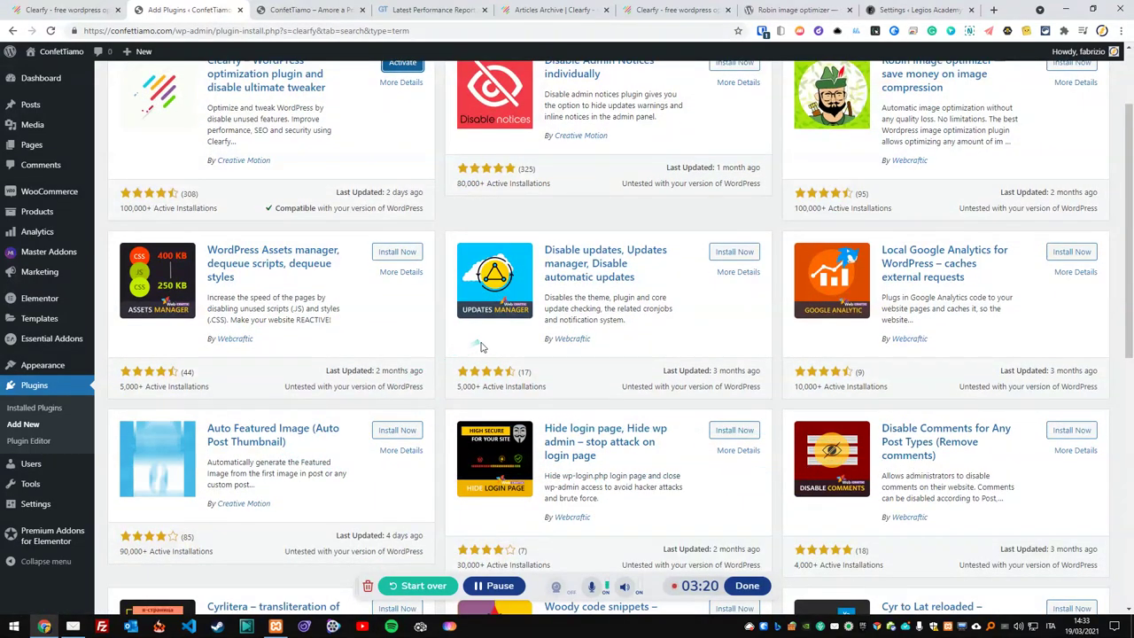
scroll(680, 471, up, 2)
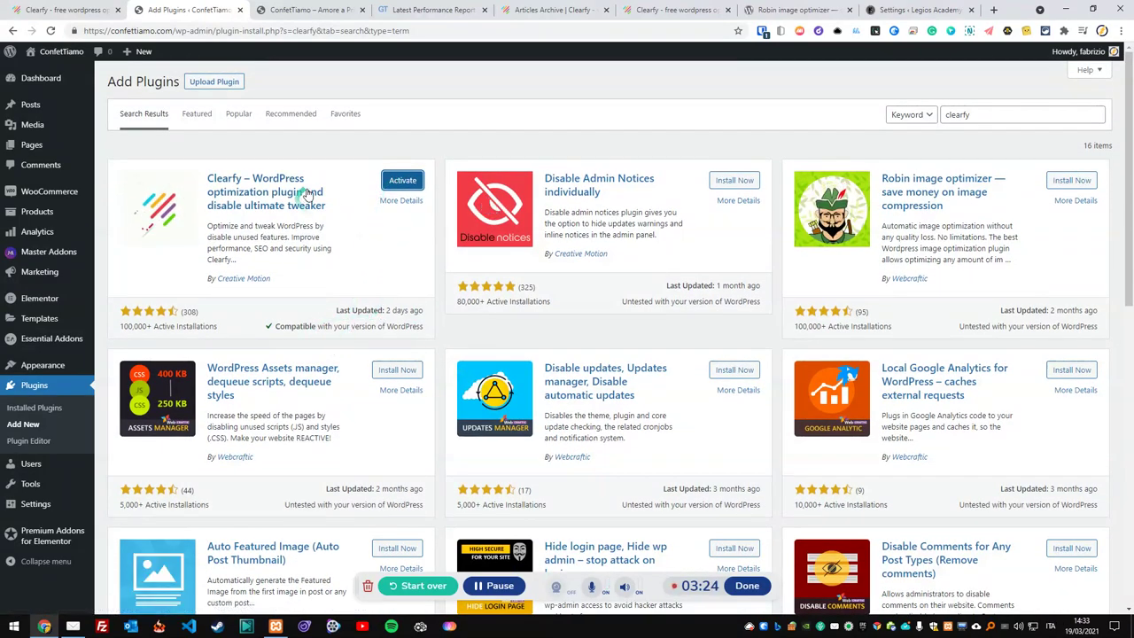
click(401, 182)
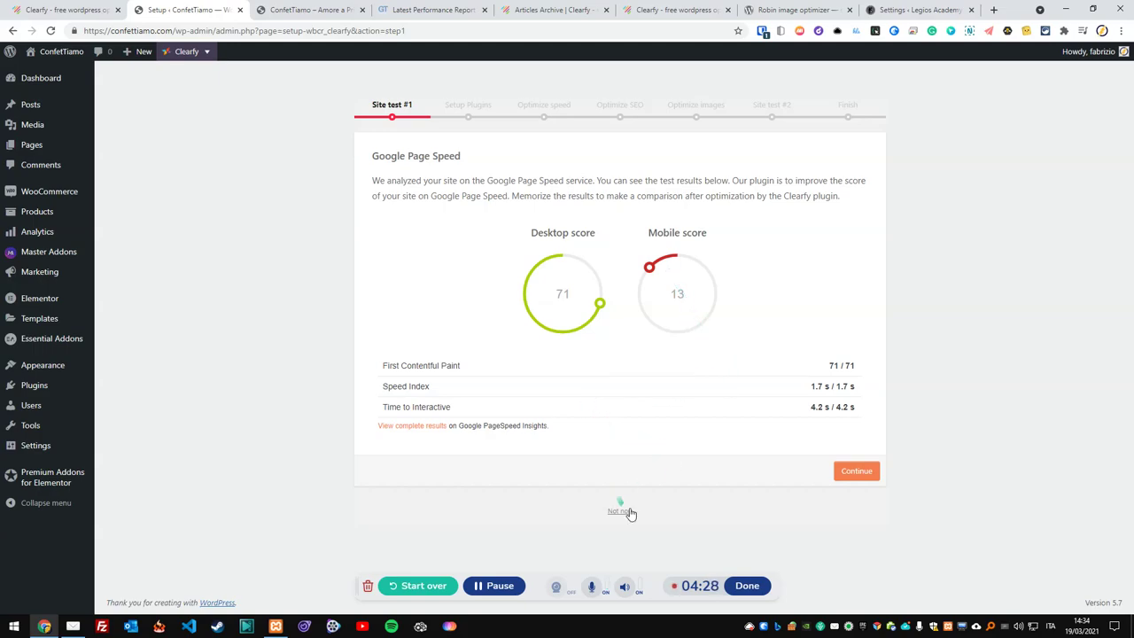
Step: Install and activate Robin image optimizer in the Setup Plugins stage, keeping the Assets manager and Minify and Combine components active
click(839, 477)
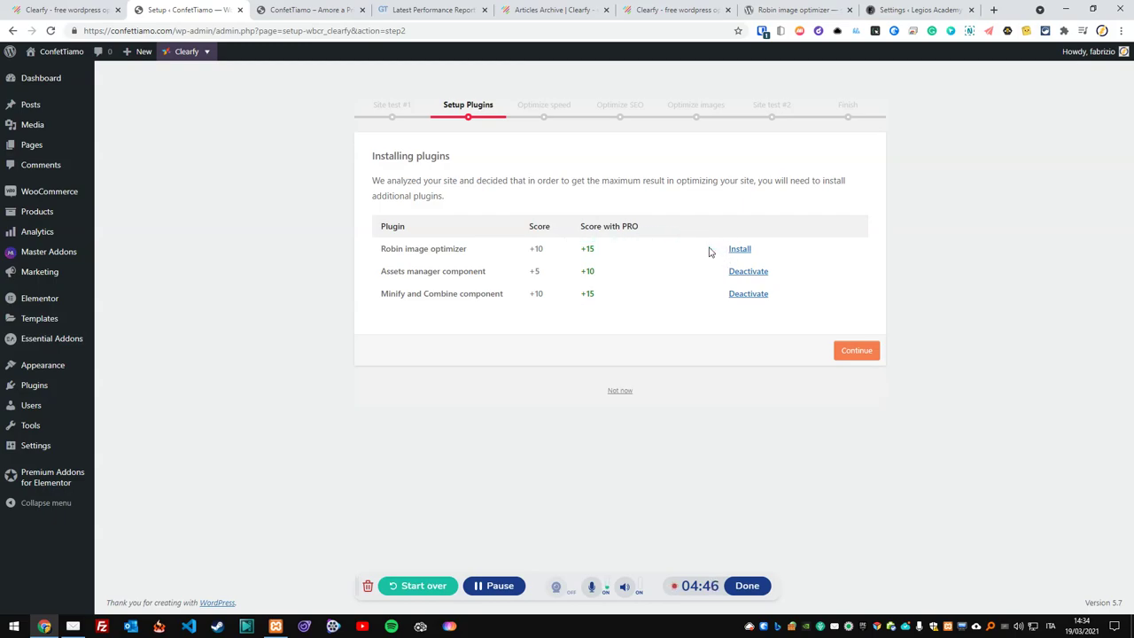
click(735, 250)
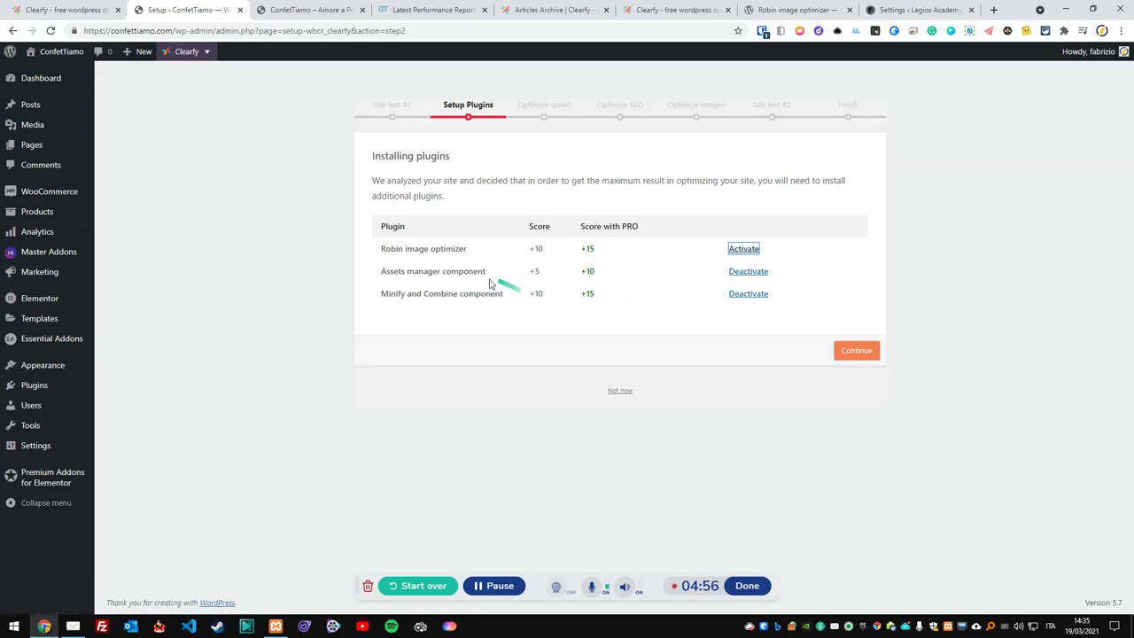
click(748, 250)
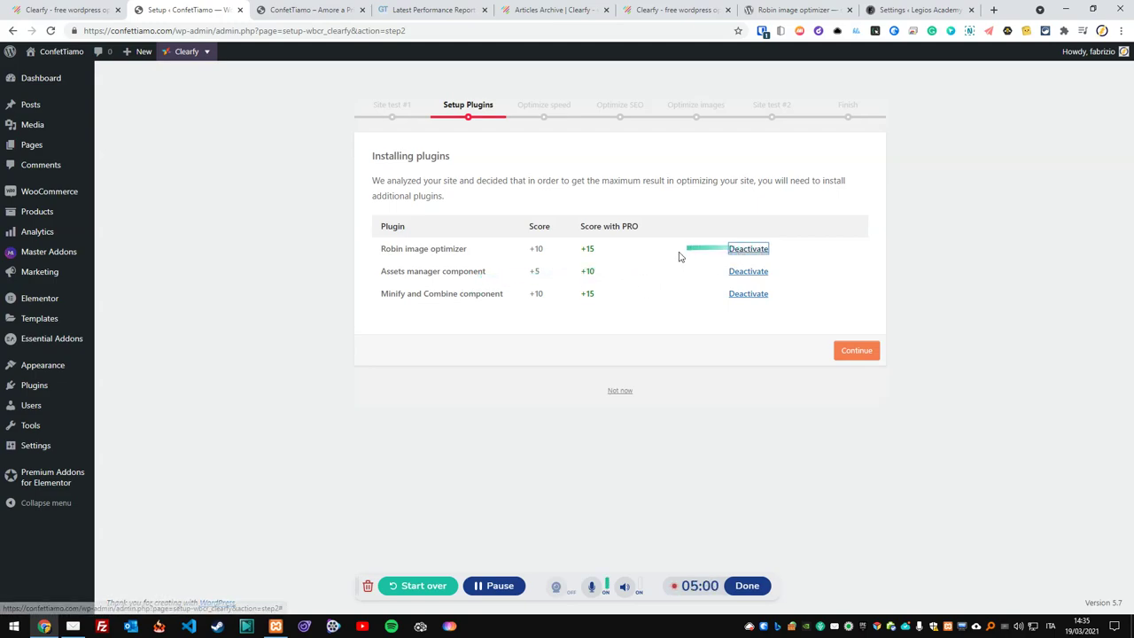
click(859, 351)
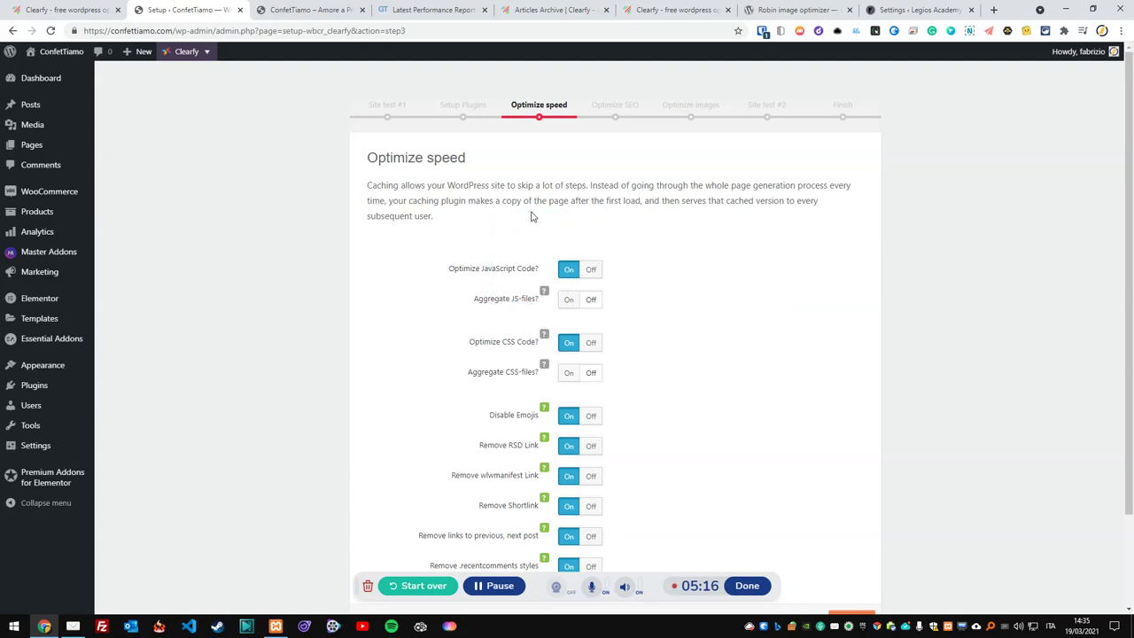
Step: Accept the preselected options of the Optimize speed and Optimize SEO stages in the Clearfy setup wizard
scroll(532, 210, down, 1)
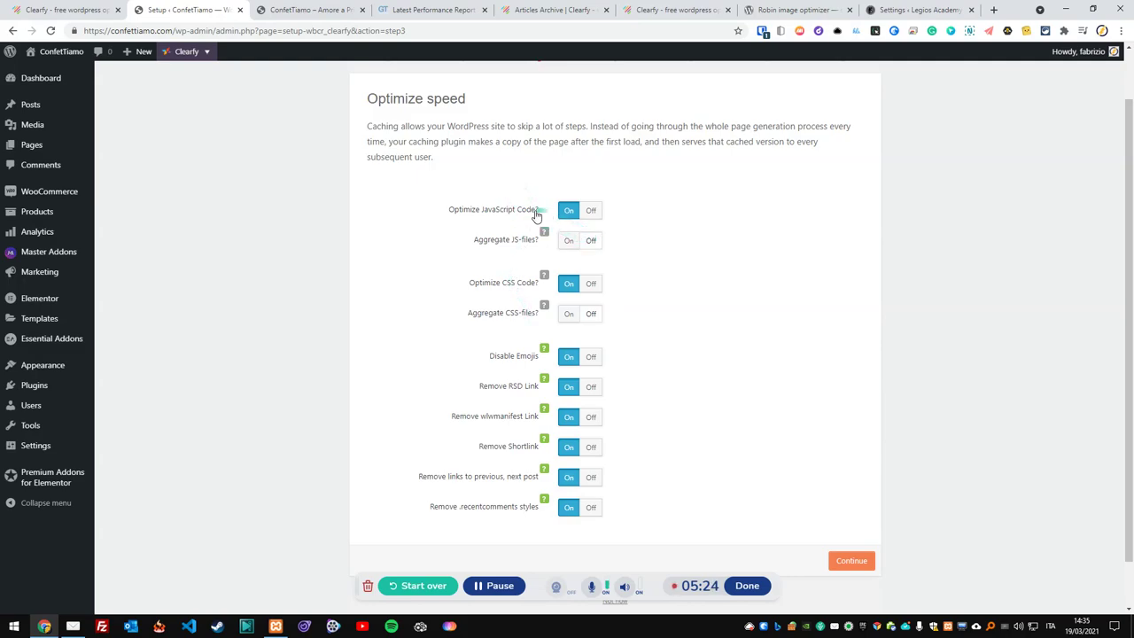
click(839, 561)
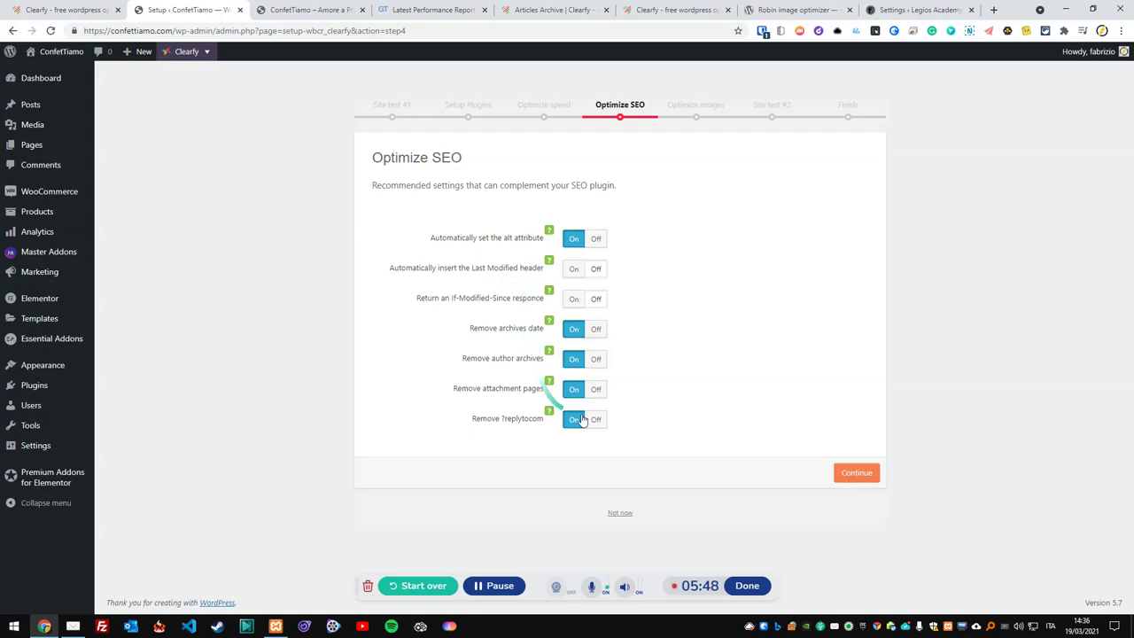
click(855, 474)
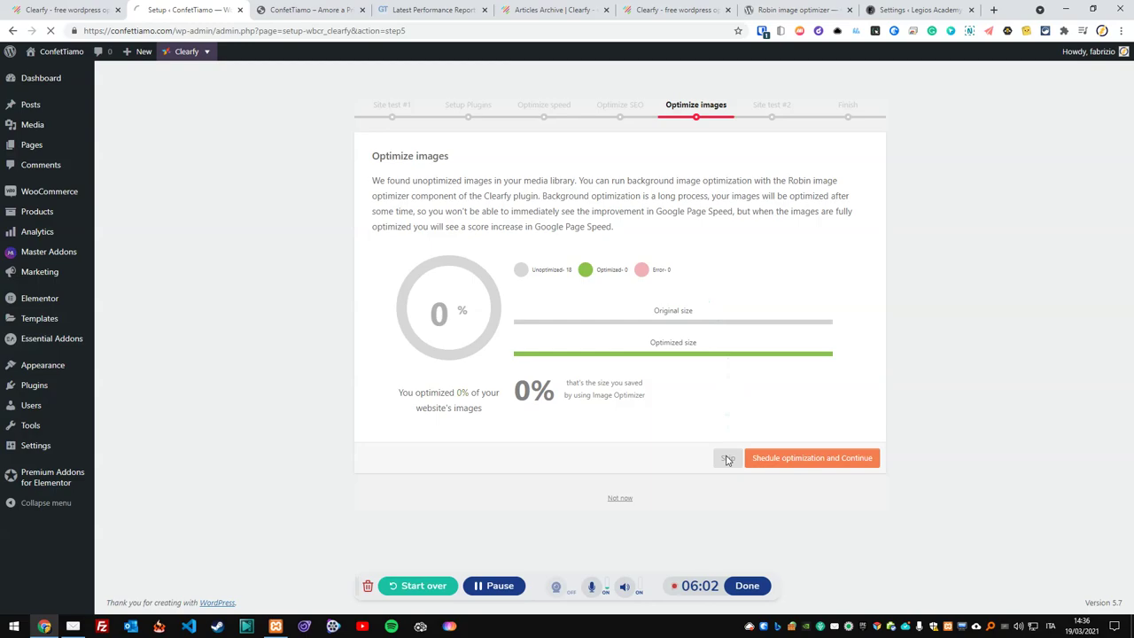
Step: Skip the image optimization and proceed through the second site test to review the Free and PRO feature comparison
click(726, 458)
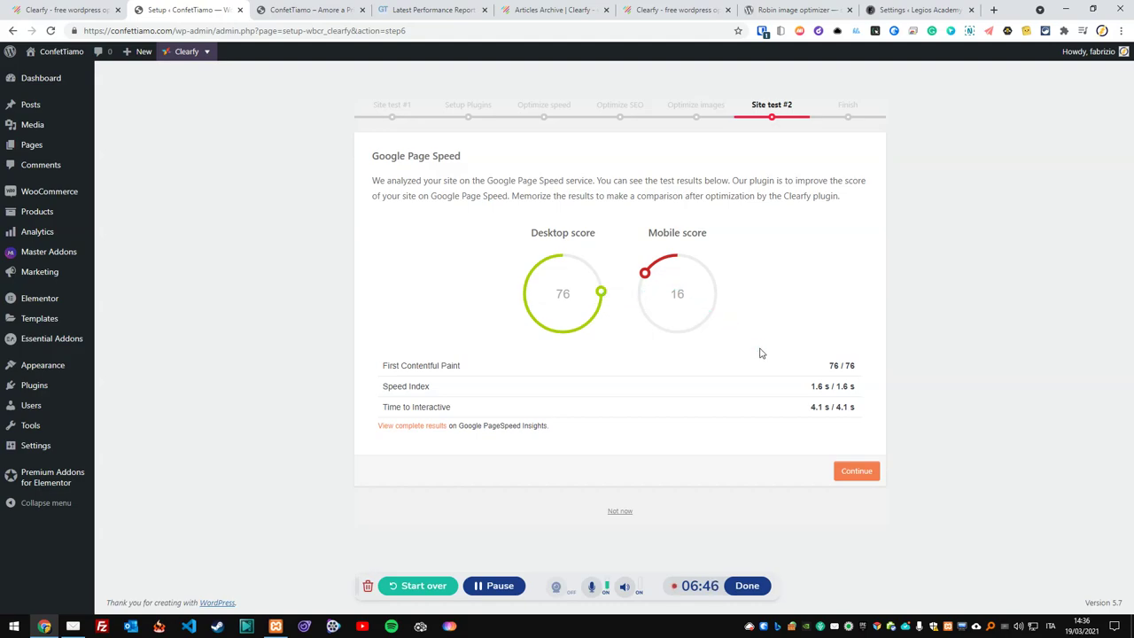
click(856, 471)
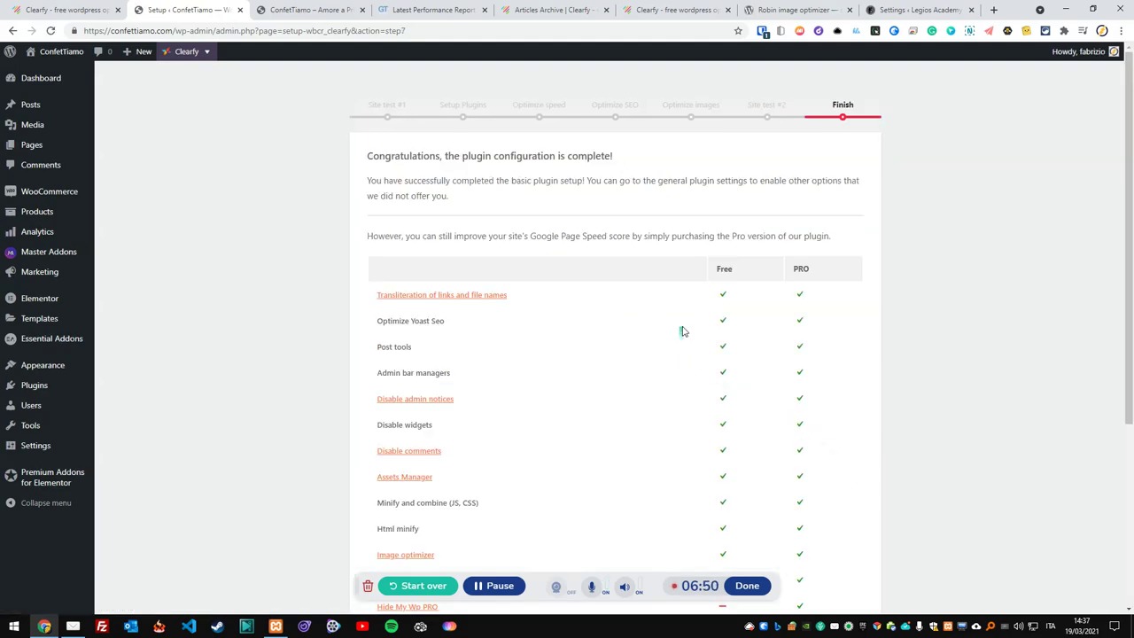
scroll(682, 331, down, 2)
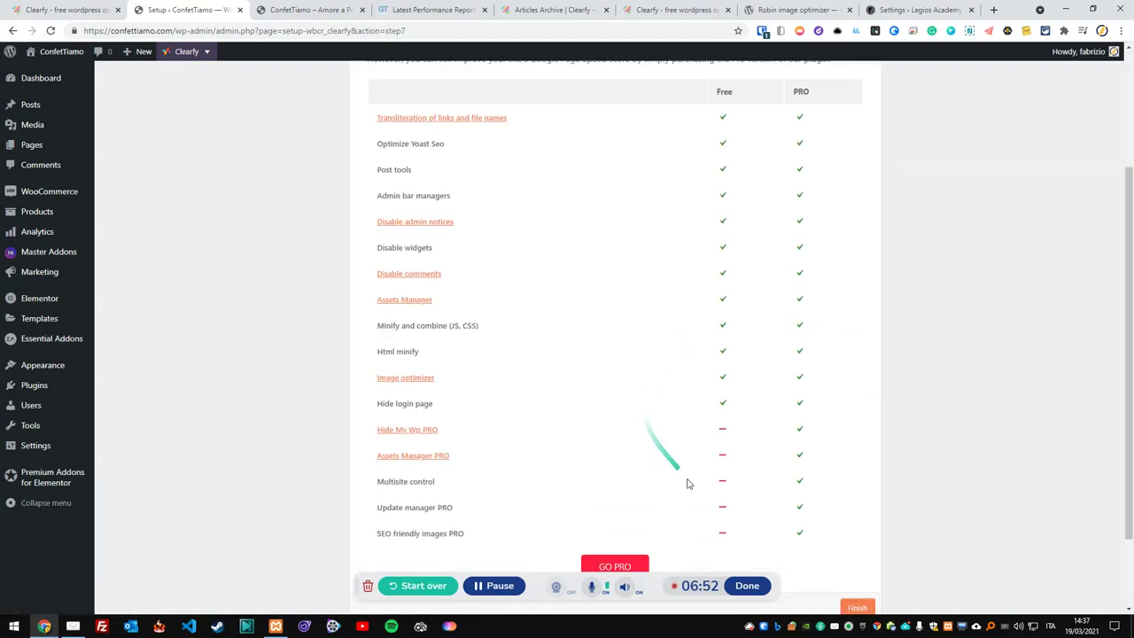
scroll(688, 481, up, 2)
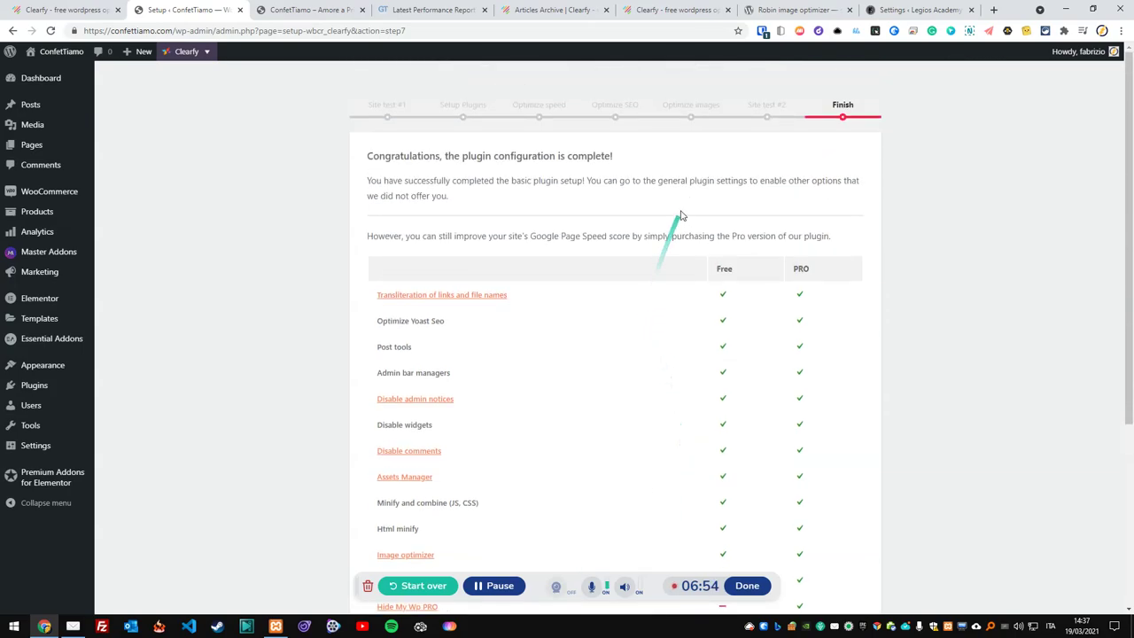
scroll(585, 234, down, 1)
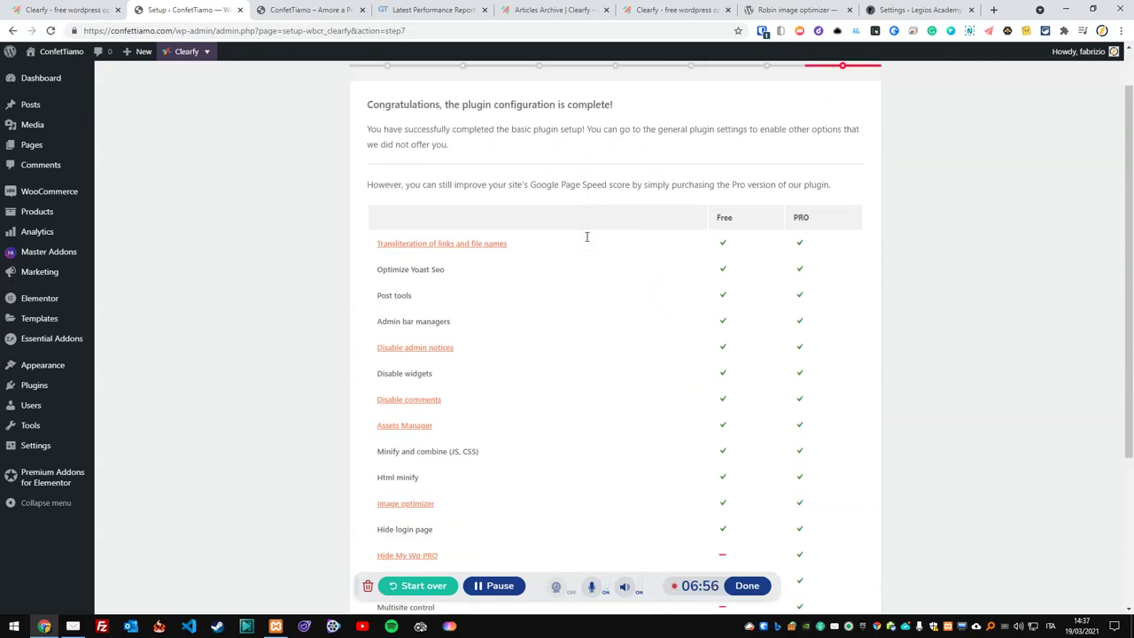
Step: Compare the Free and PRO features in the final wizard stage and finish the Clearfy setup
scroll(704, 230, down, 3)
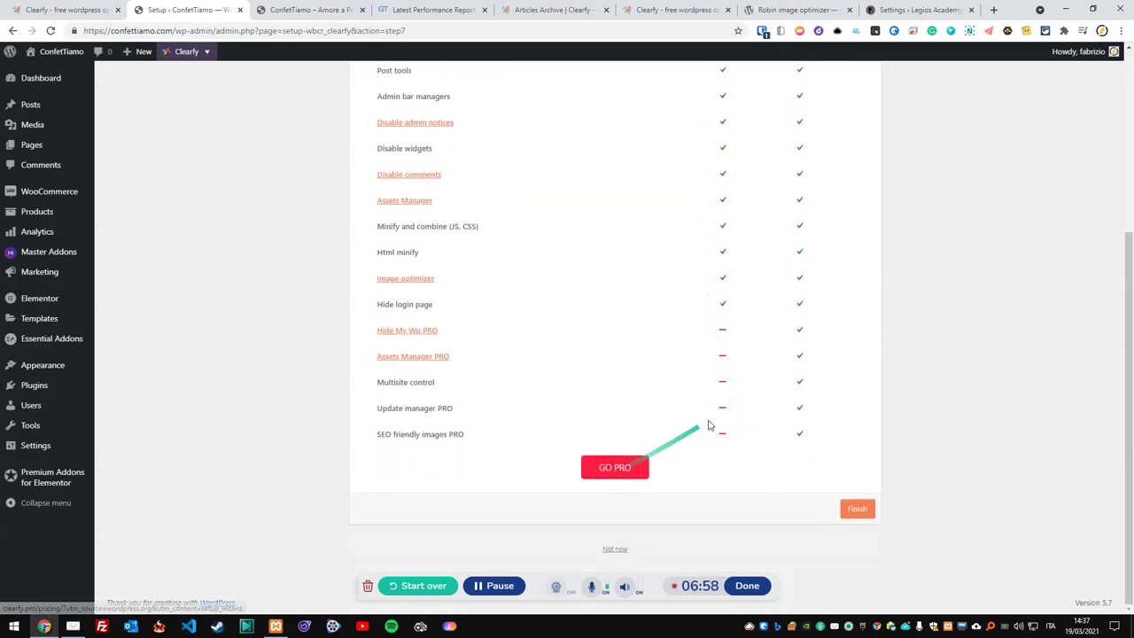
scroll(709, 417, up, 2)
scroll(711, 398, down, 1)
scroll(731, 265, up, 1)
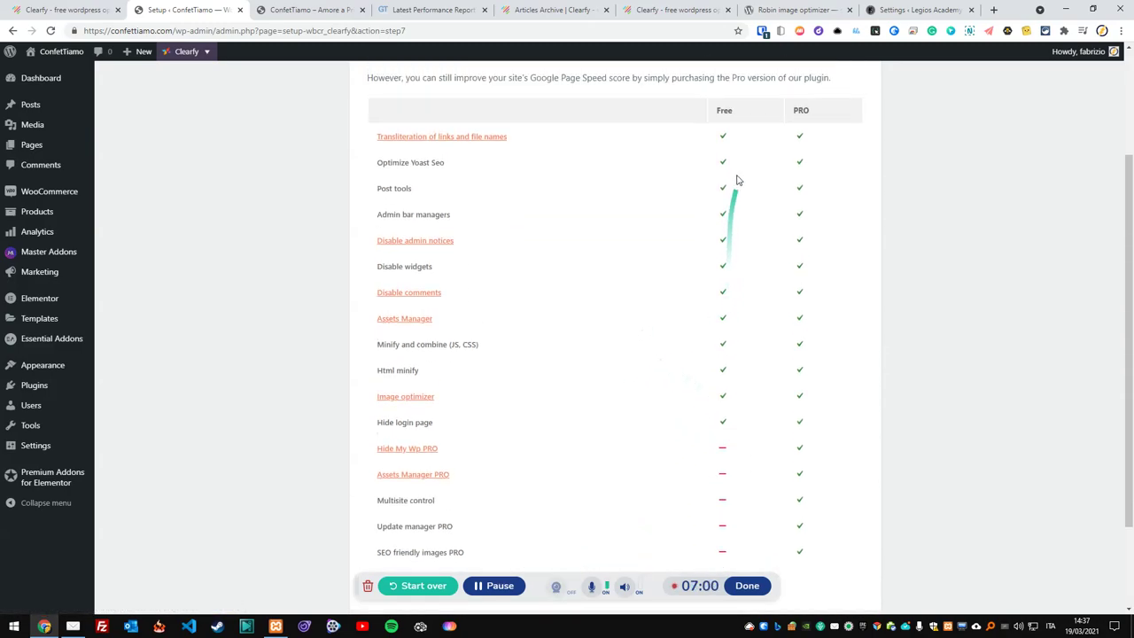
scroll(748, 372, down, 1)
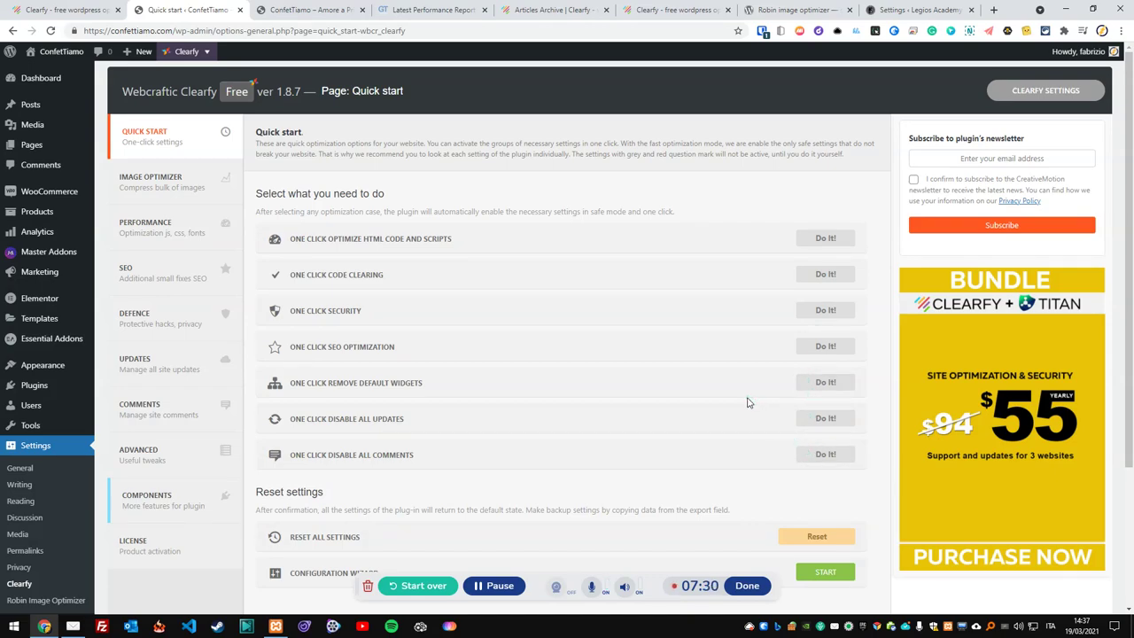
Step: Open the Image optimizer settings from Clearfy's Quick start page and check the available optimization servers, keeping Server 1
scroll(646, 346, down, 2)
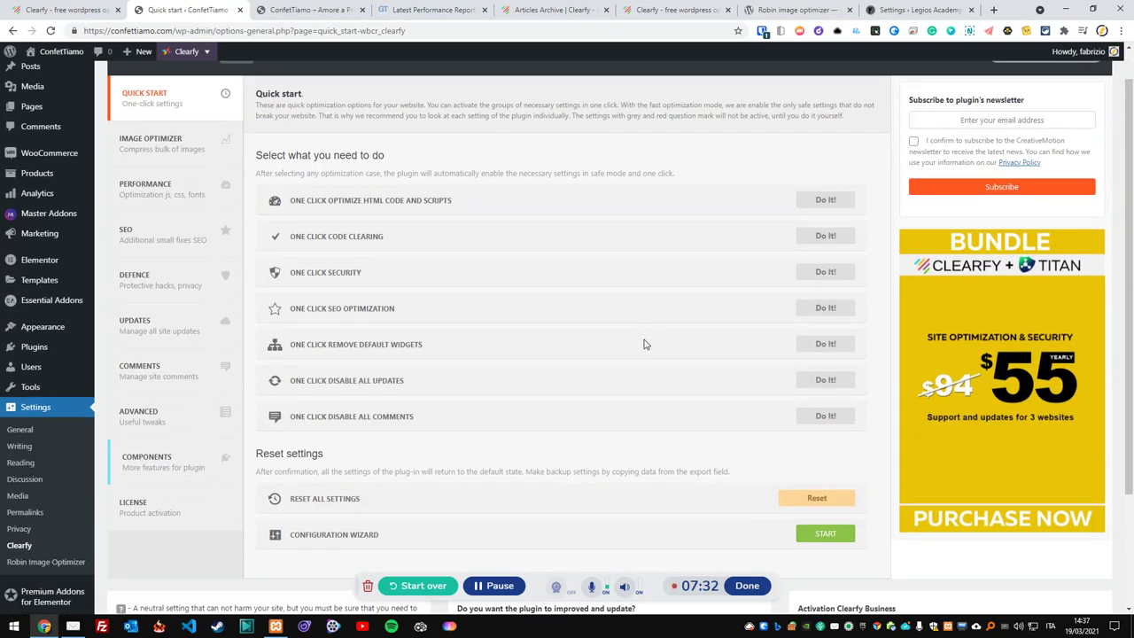
scroll(621, 328, up, 2)
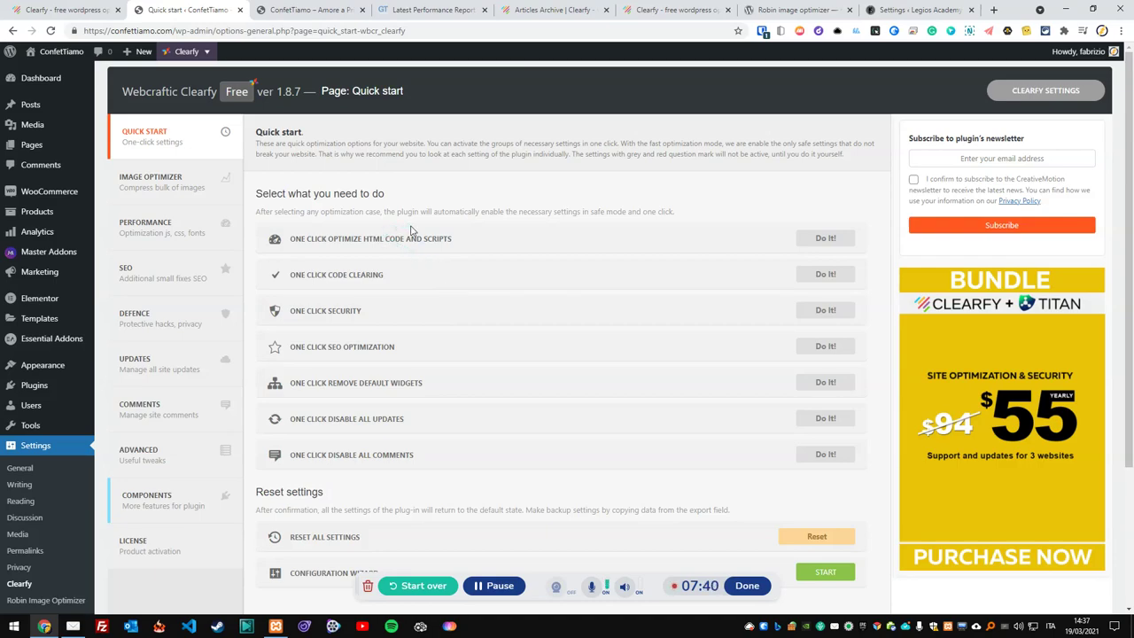
click(171, 196)
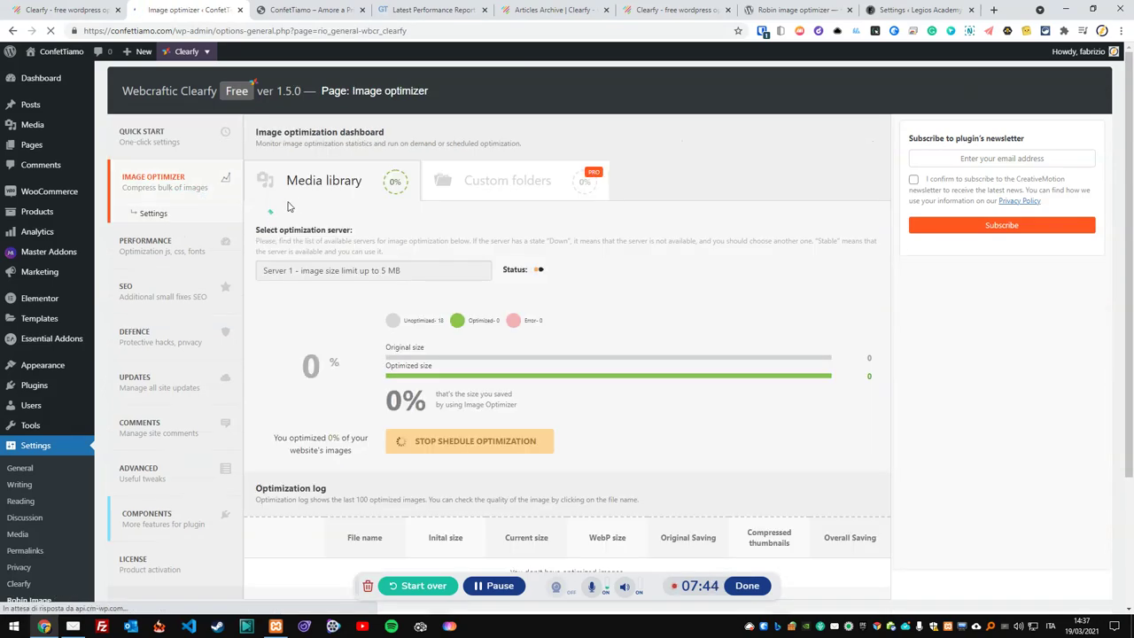
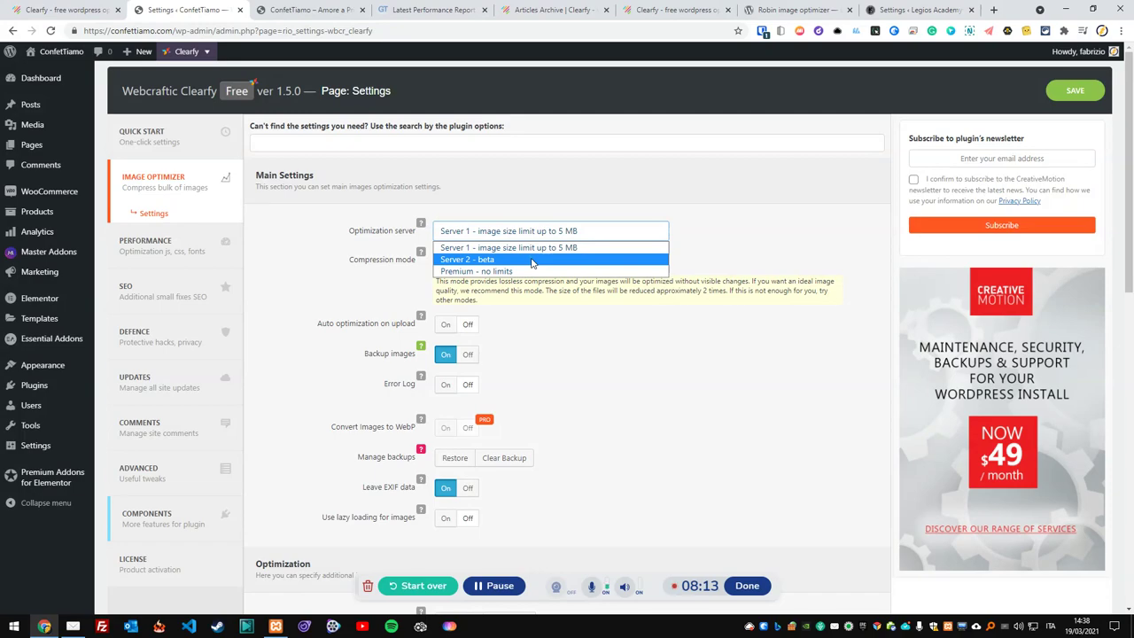
click(538, 206)
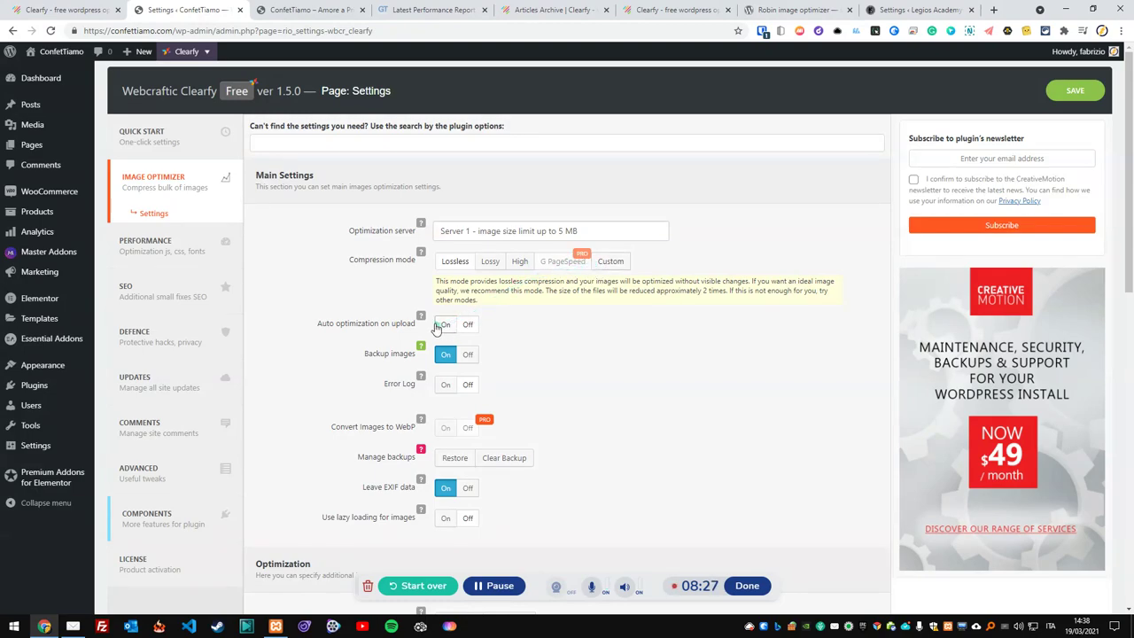
Step: Try the Custom compression mode for images and switch back to Lossless
mouse_move(423, 320)
mouse_move(424, 349)
click(608, 262)
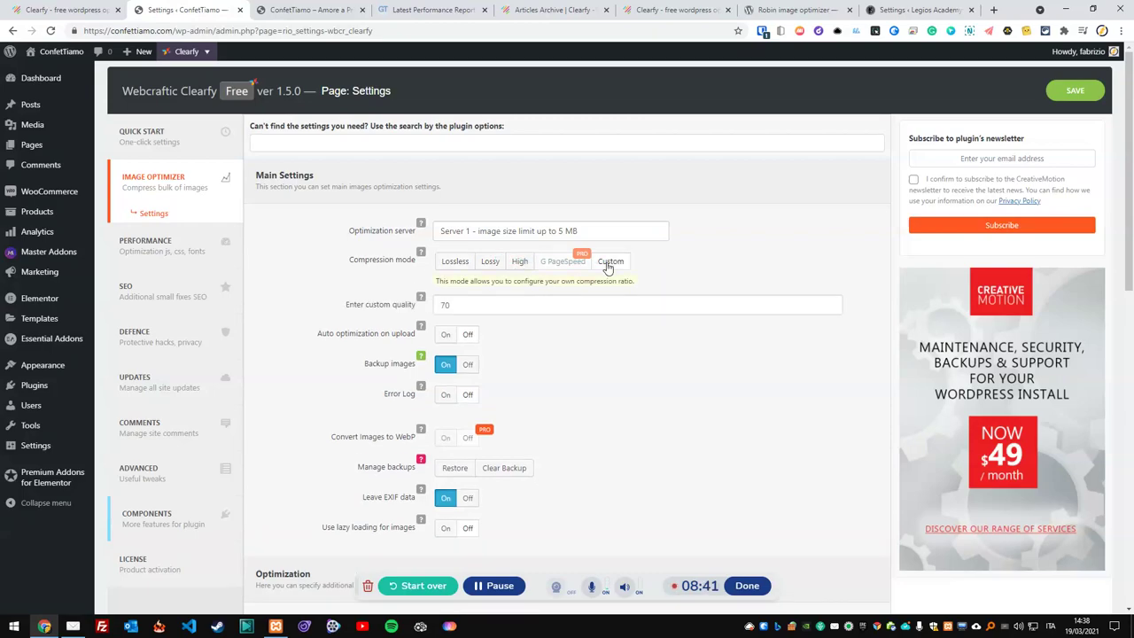
click(455, 262)
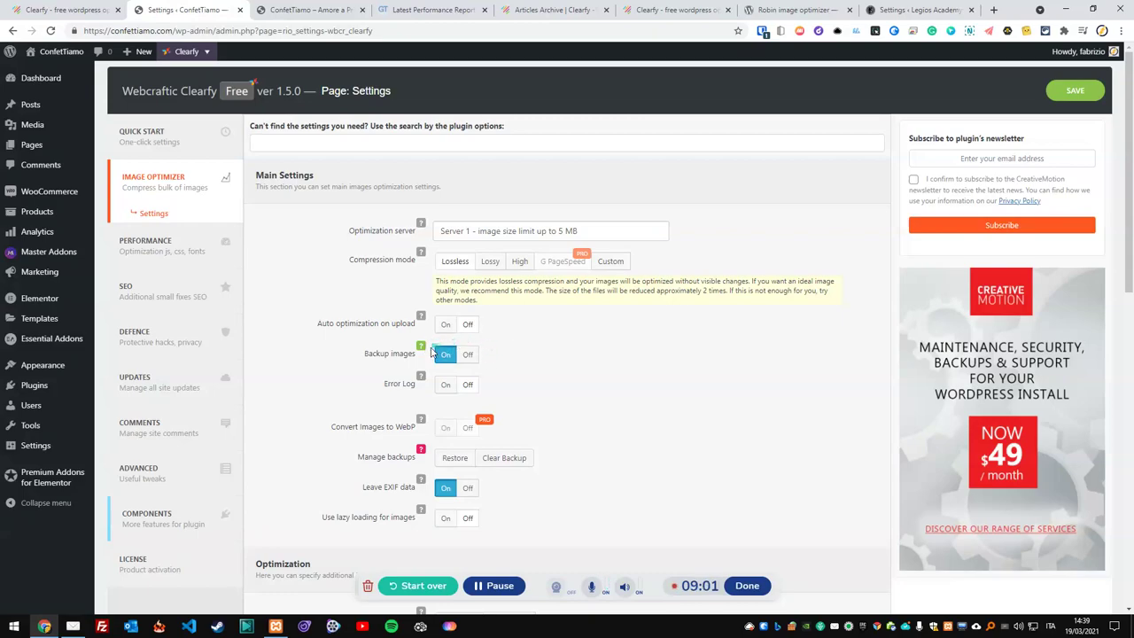
mouse_move(422, 377)
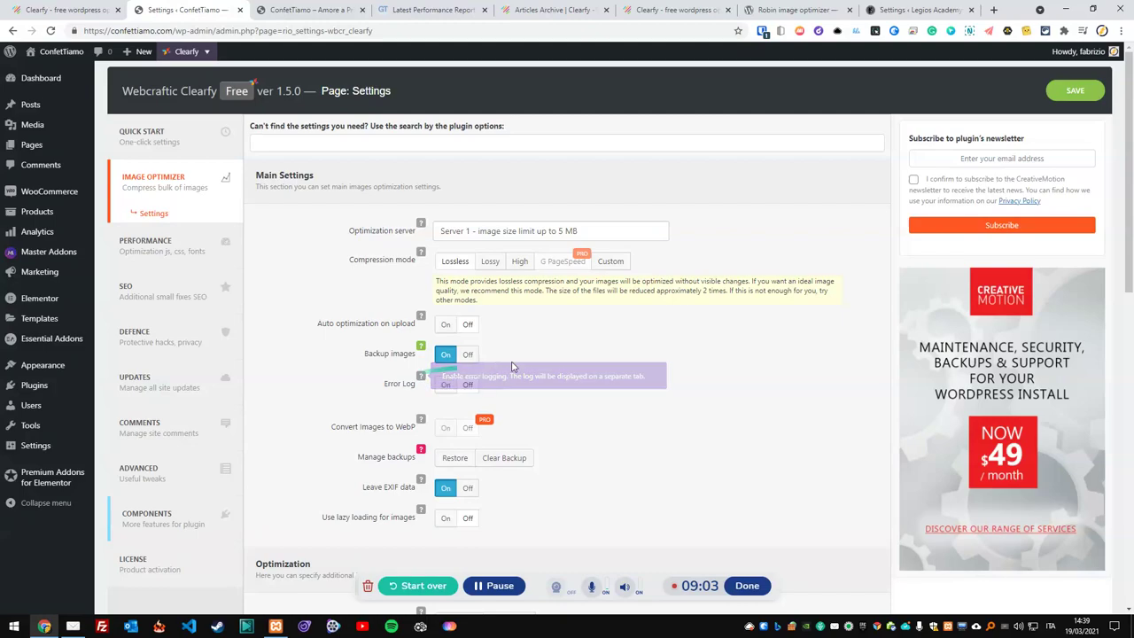
Step: Turn on lazy loading for images in the main image optimization settings
scroll(506, 366, down, 1)
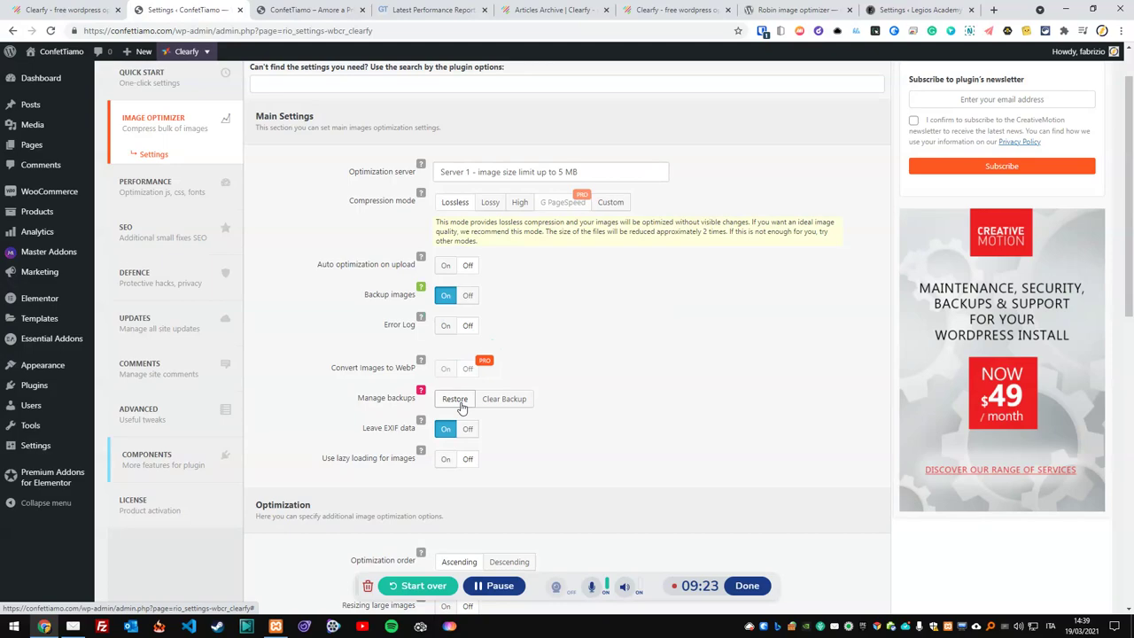
scroll(459, 406, down, 2)
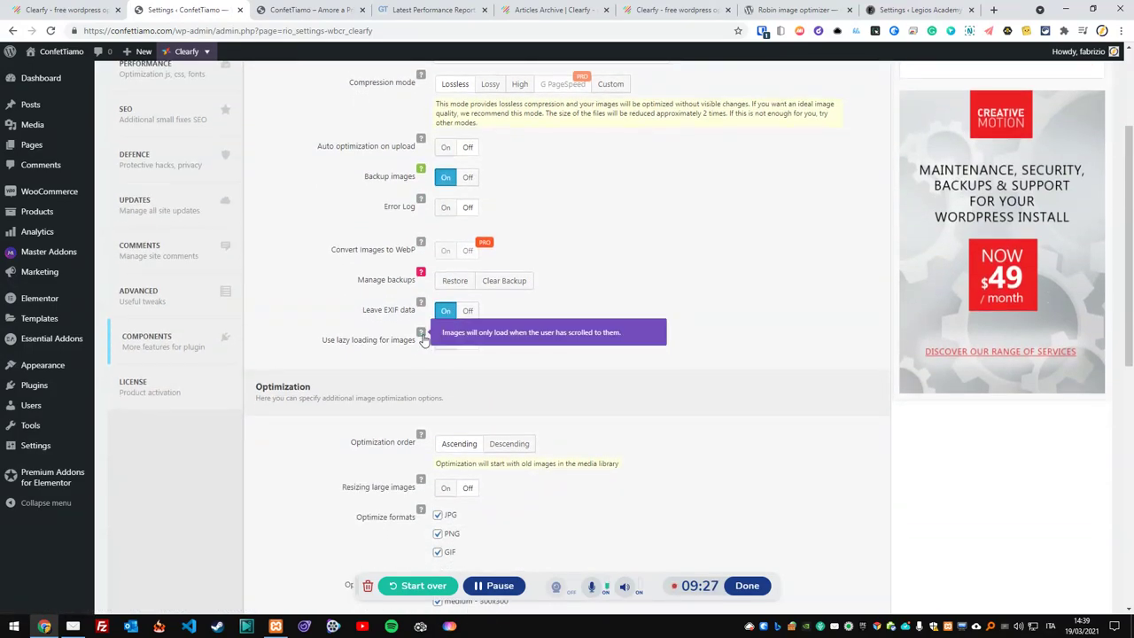
scroll(423, 341, down, 1)
mouse_move(422, 278)
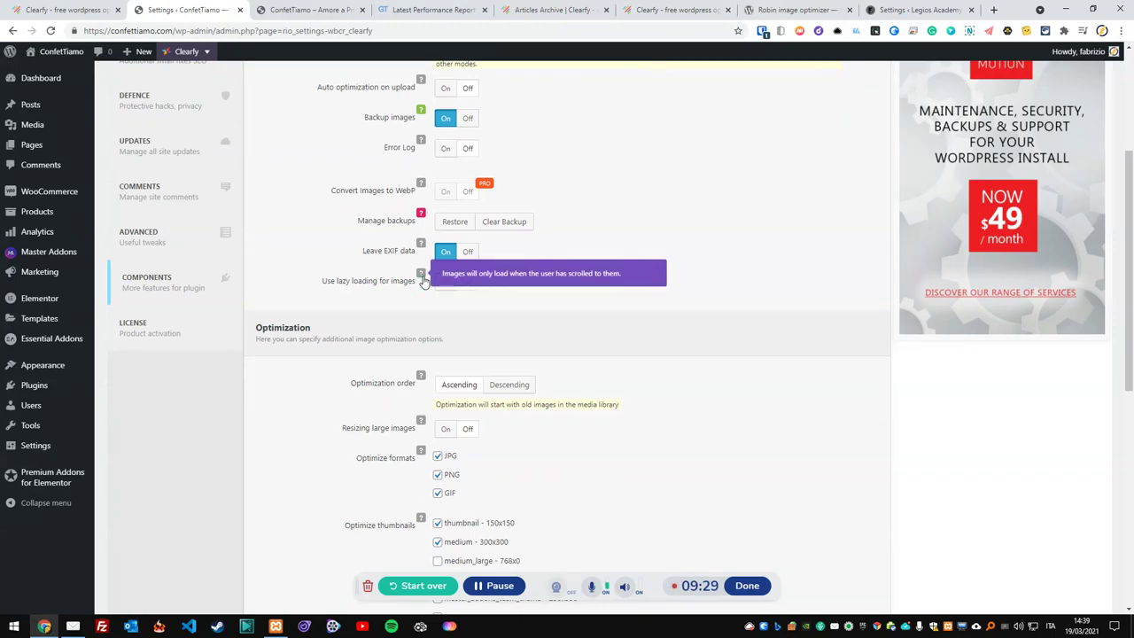
click(443, 287)
scroll(430, 342, down, 1)
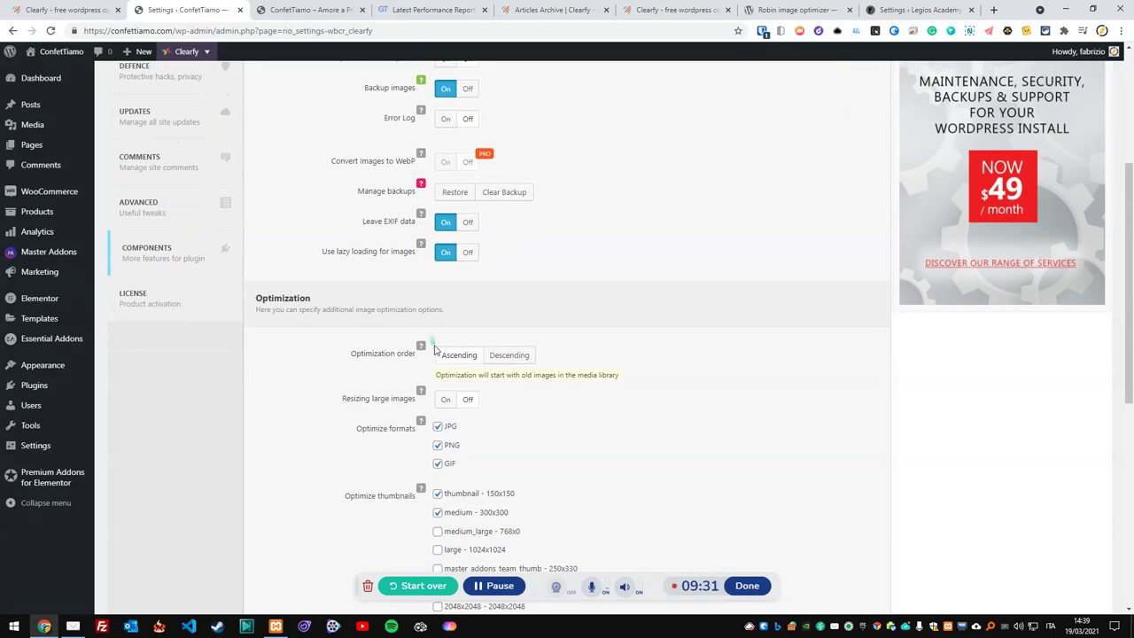
Step: Examine the optimization order, large image resizing, formats, thumbnail sizes and scheduled optimization settings
mouse_move(423, 325)
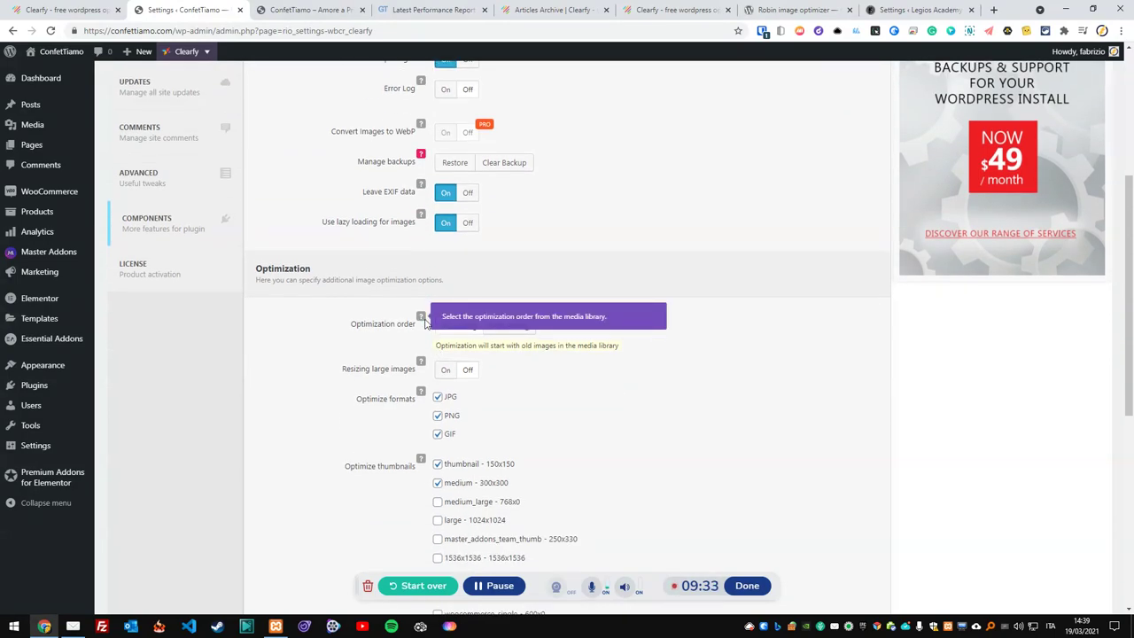
scroll(478, 310, down, 1)
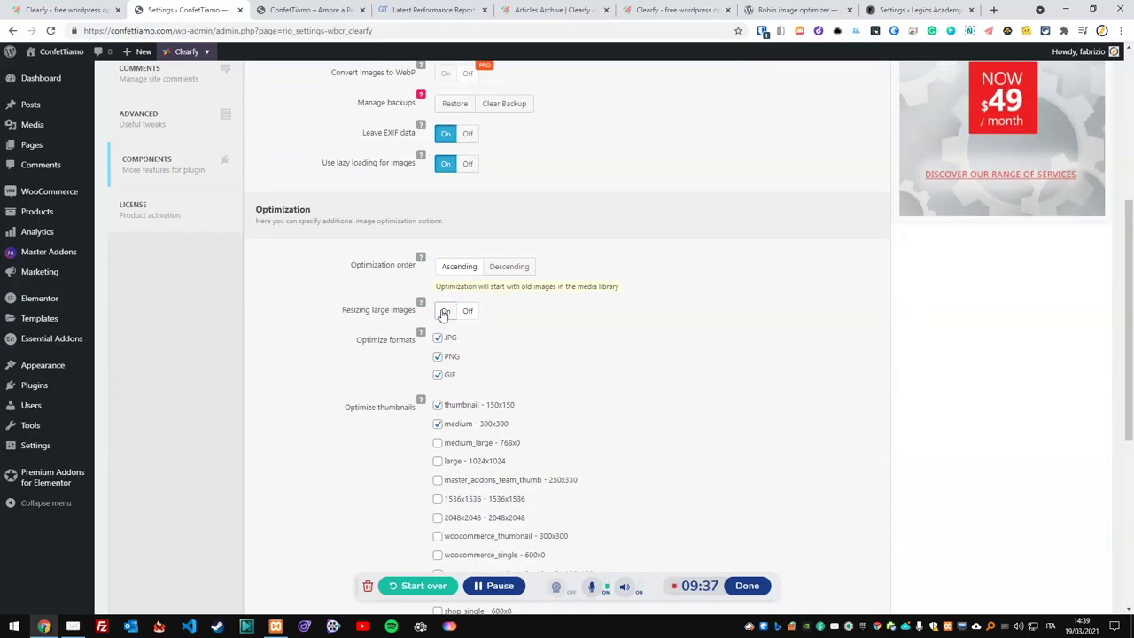
mouse_move(421, 303)
scroll(469, 409, down, 2)
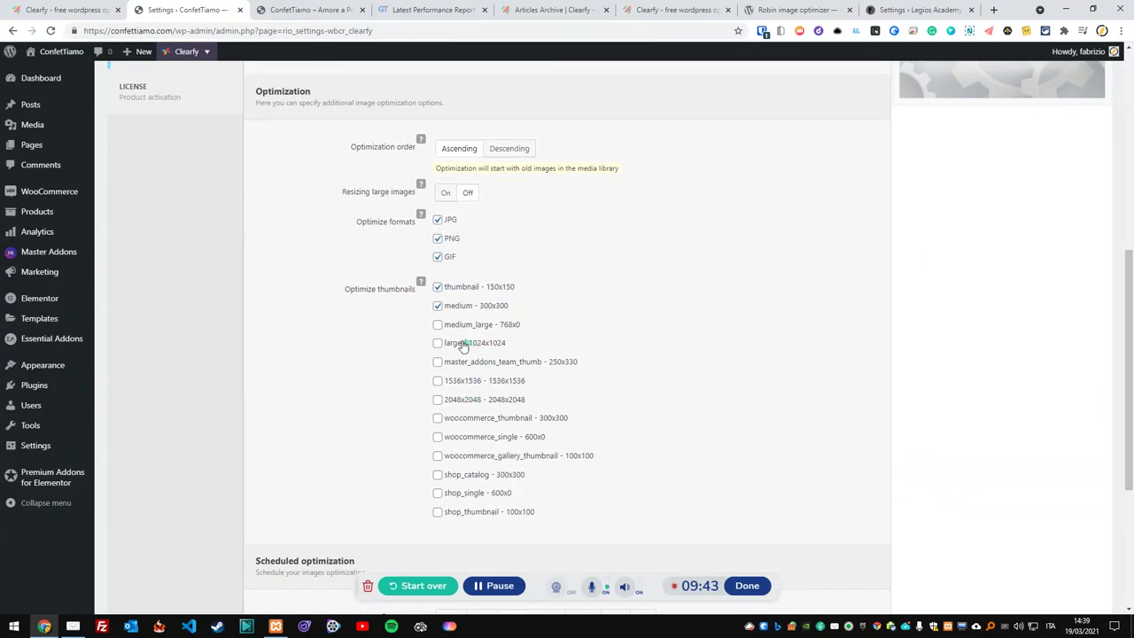
scroll(451, 339, down, 2)
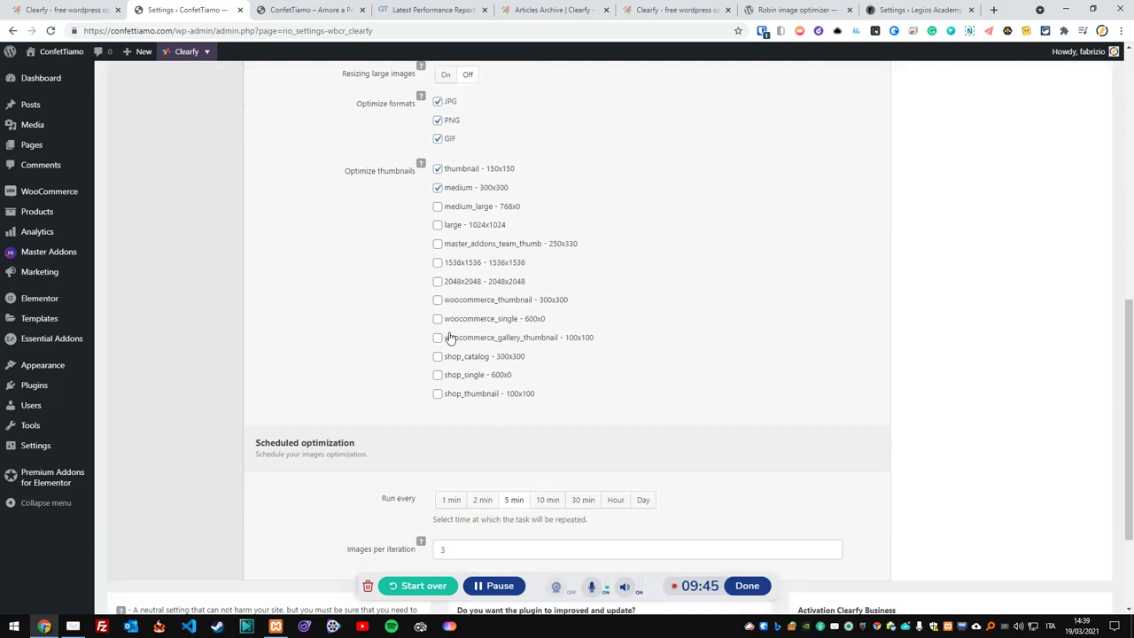
scroll(452, 536, down, 2)
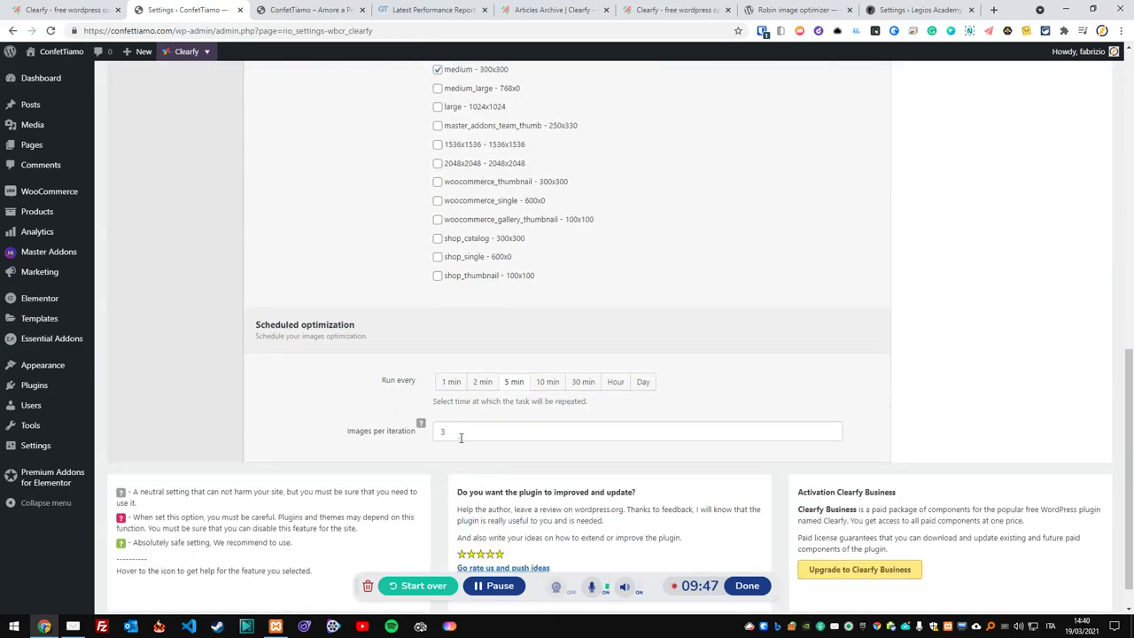
scroll(458, 436, up, 4)
scroll(458, 439, down, 2)
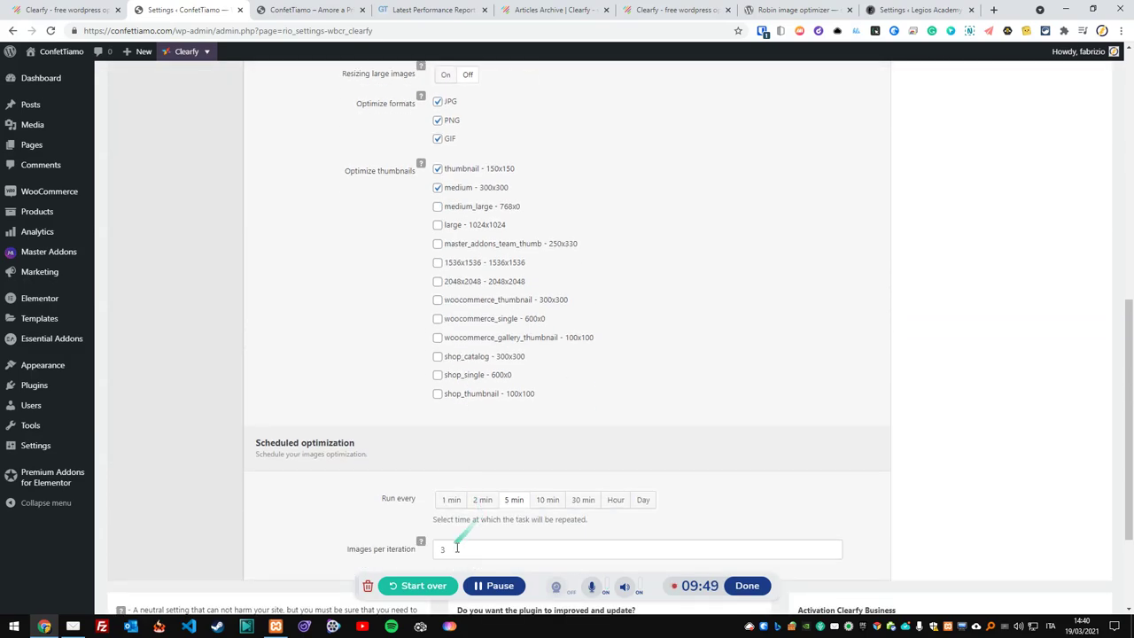
scroll(485, 394, up, 2)
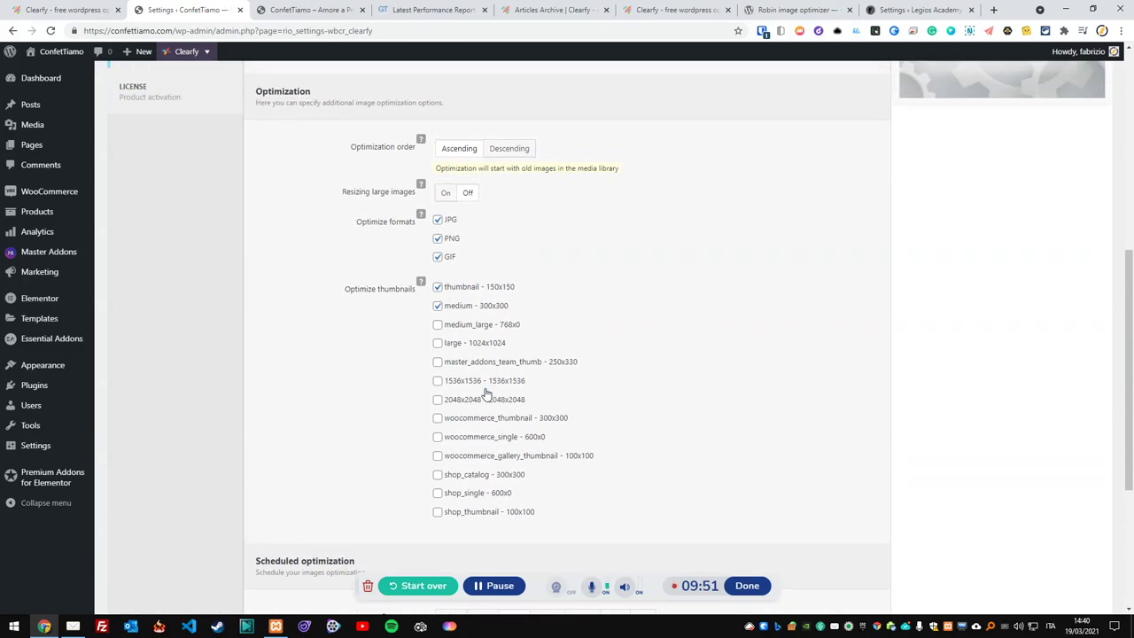
scroll(485, 394, down, 2)
scroll(485, 394, up, 2)
scroll(448, 359, down, 3)
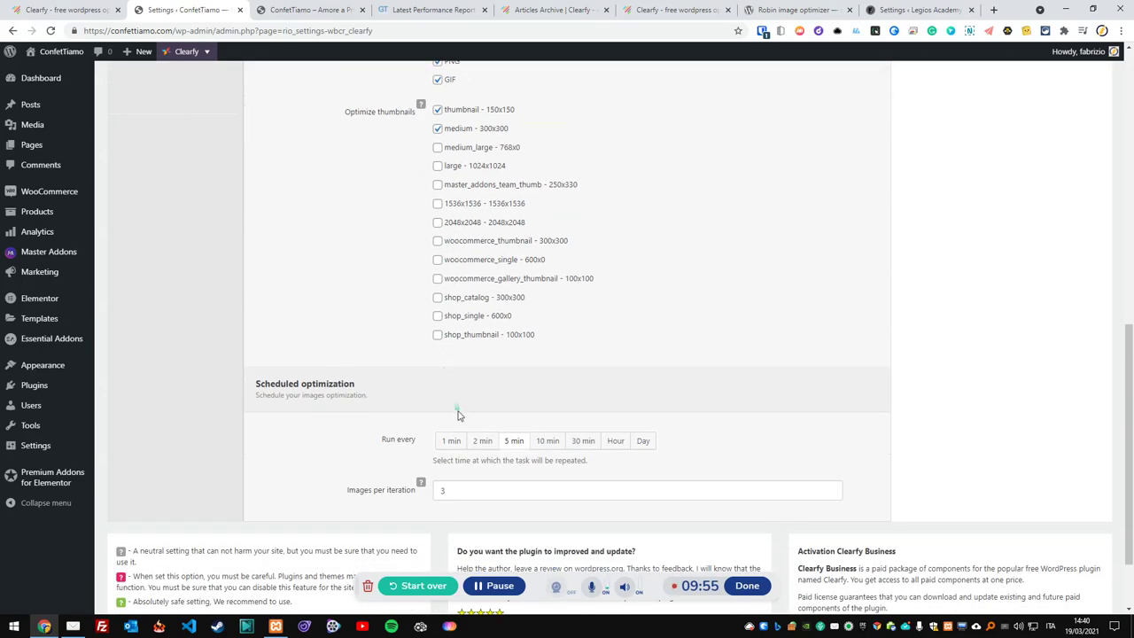
scroll(458, 415, up, 3)
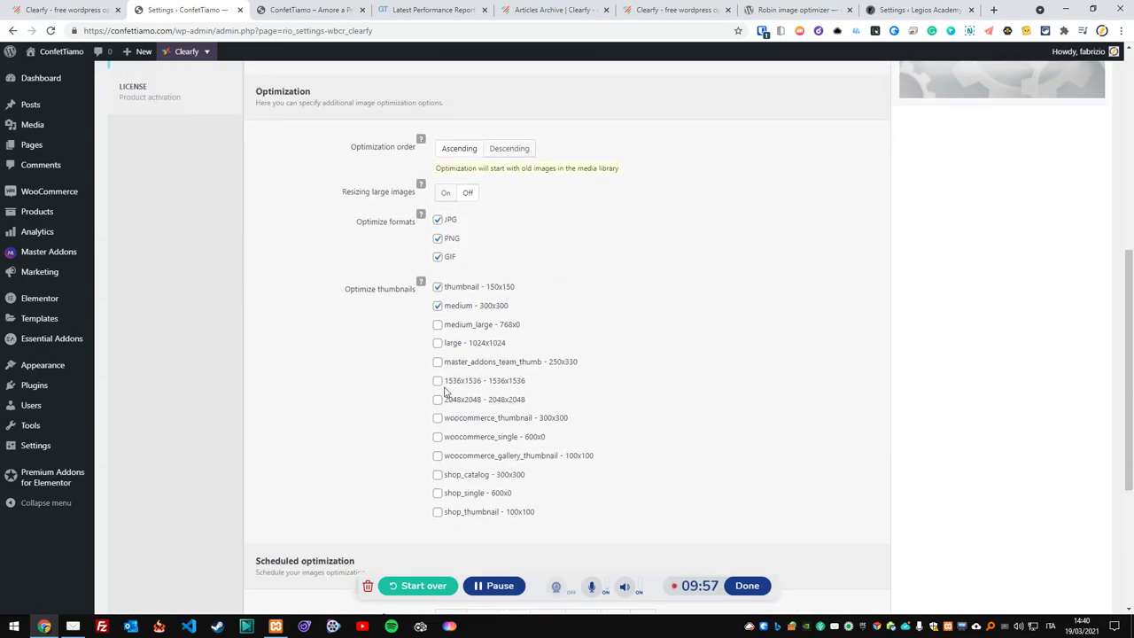
Step: Include all remaining thumbnail sizes in the optimization, from medium_large 768x0 through shop_thumbnail 100x100
click(437, 324)
click(437, 343)
click(436, 361)
click(437, 380)
click(437, 401)
click(438, 418)
click(437, 437)
click(437, 455)
click(438, 473)
click(438, 492)
click(438, 511)
Step: Run an immediate optimization of all media library images and review the savings per file in the optimization log
scroll(407, 372, up, 5)
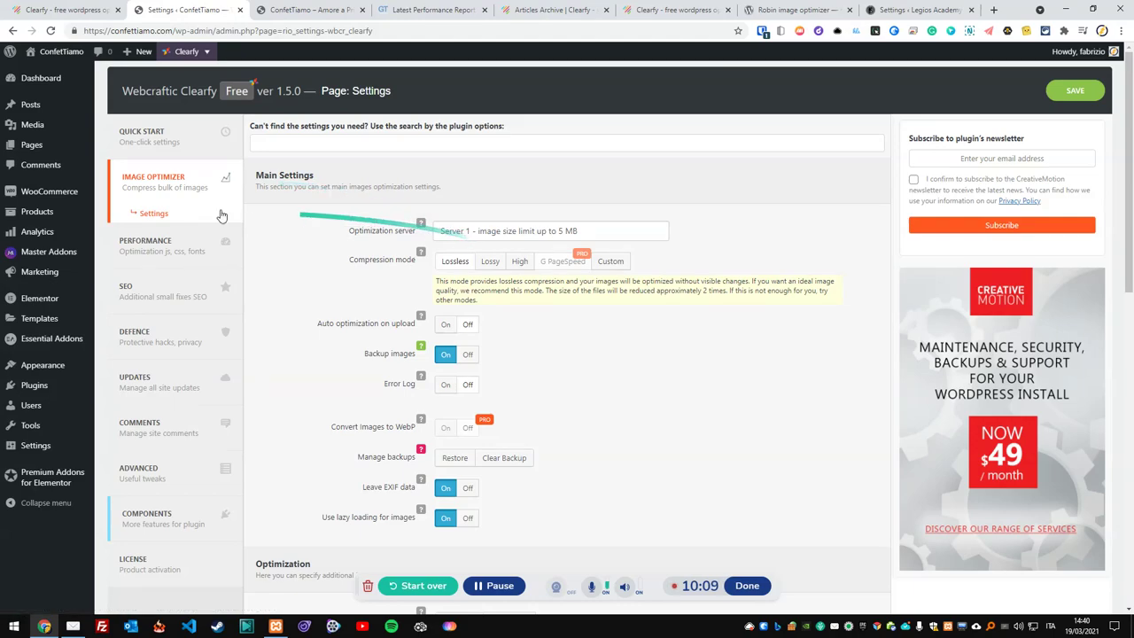
click(175, 192)
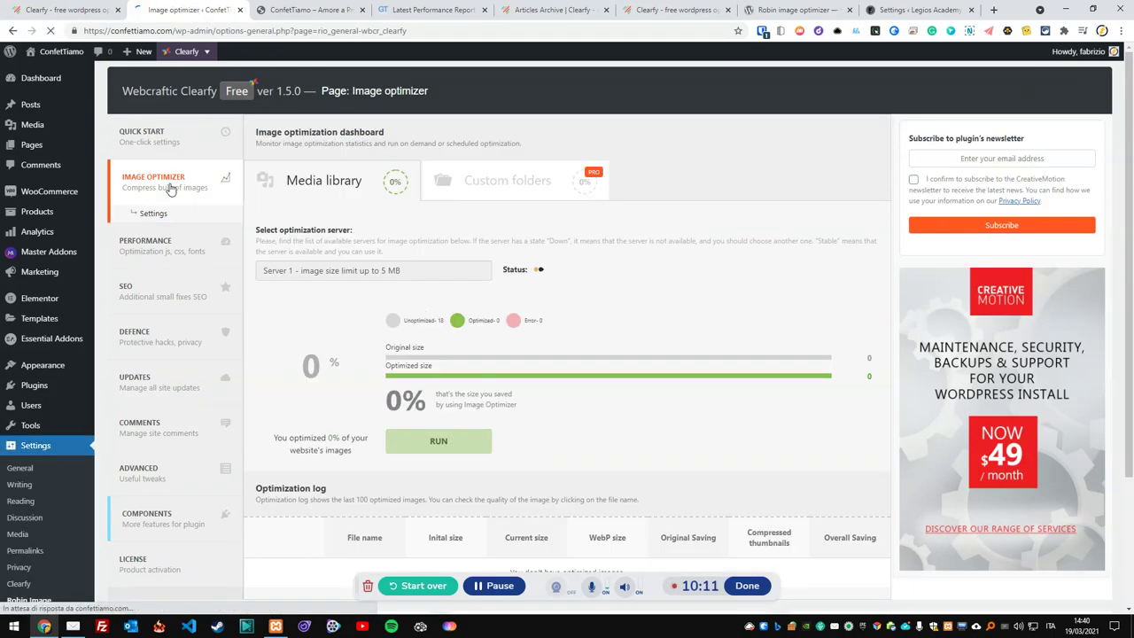
click(439, 442)
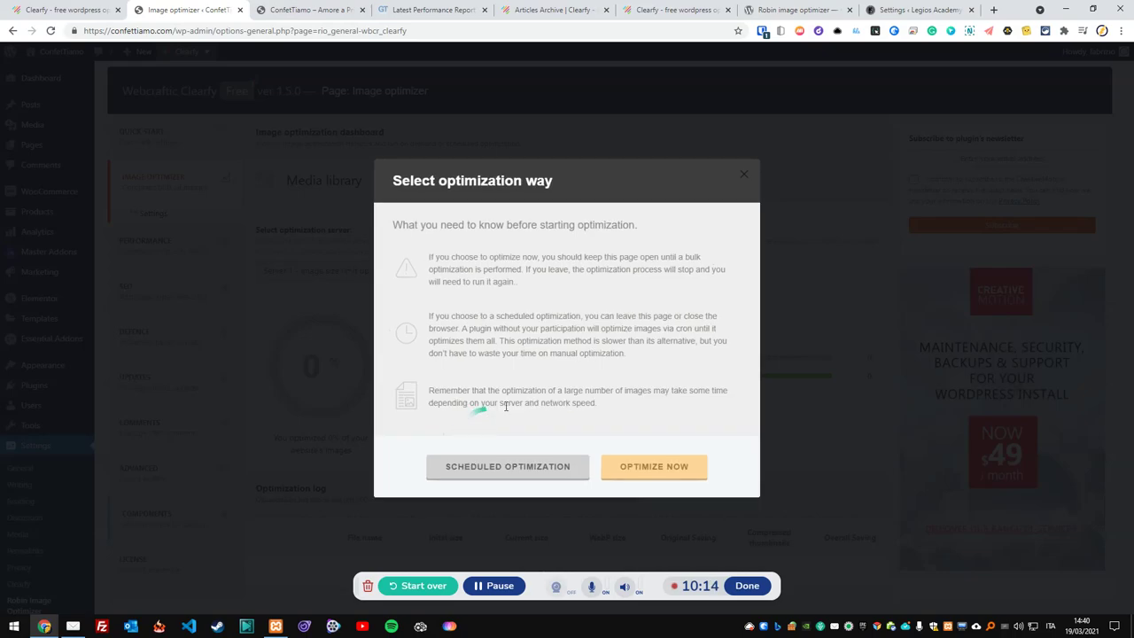
click(648, 466)
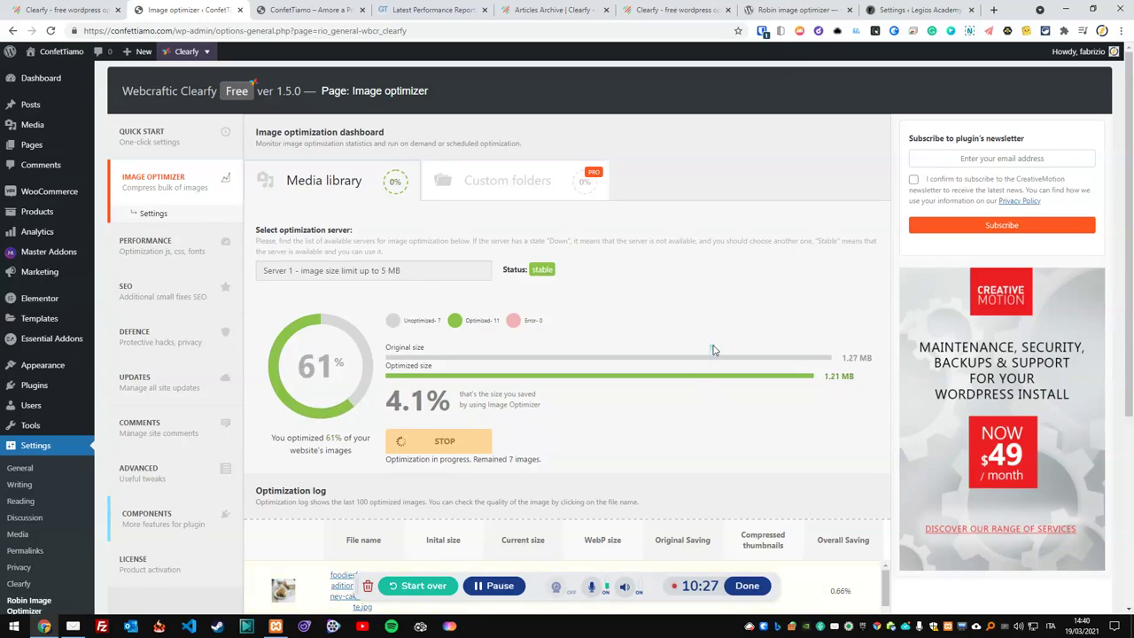
scroll(714, 350, down, 3)
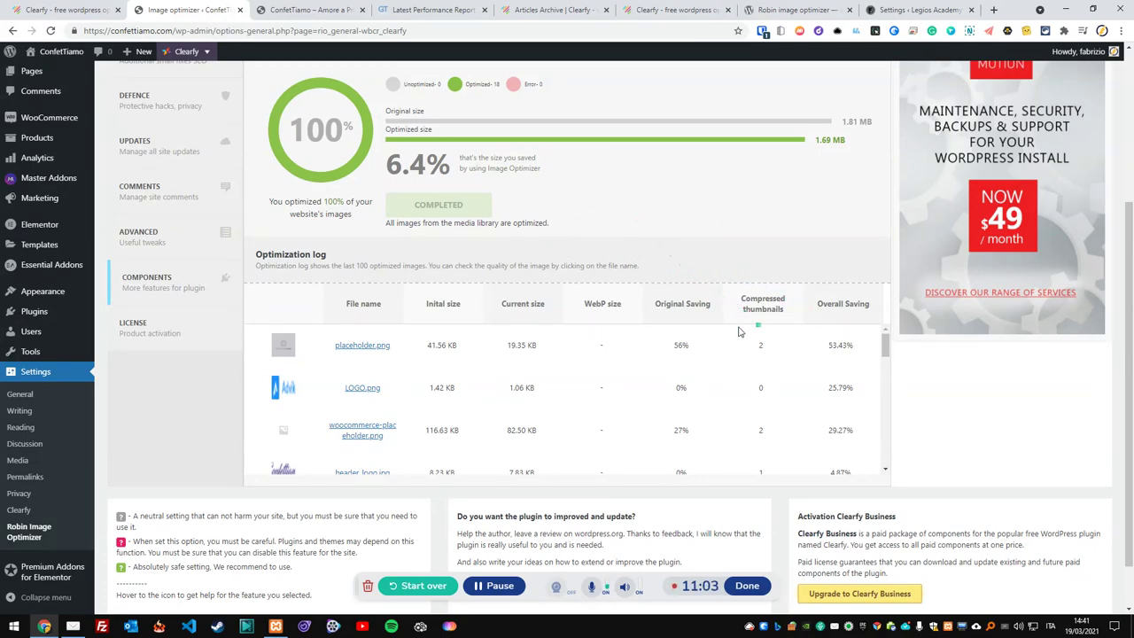
drag(888, 344, 882, 406)
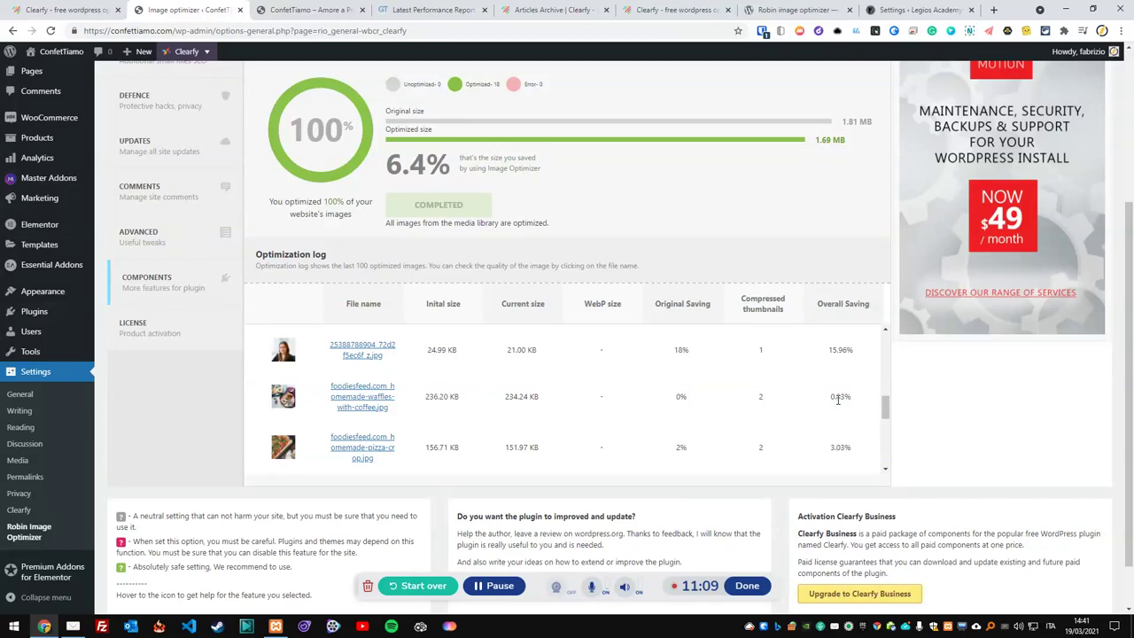
drag(886, 400, 885, 341)
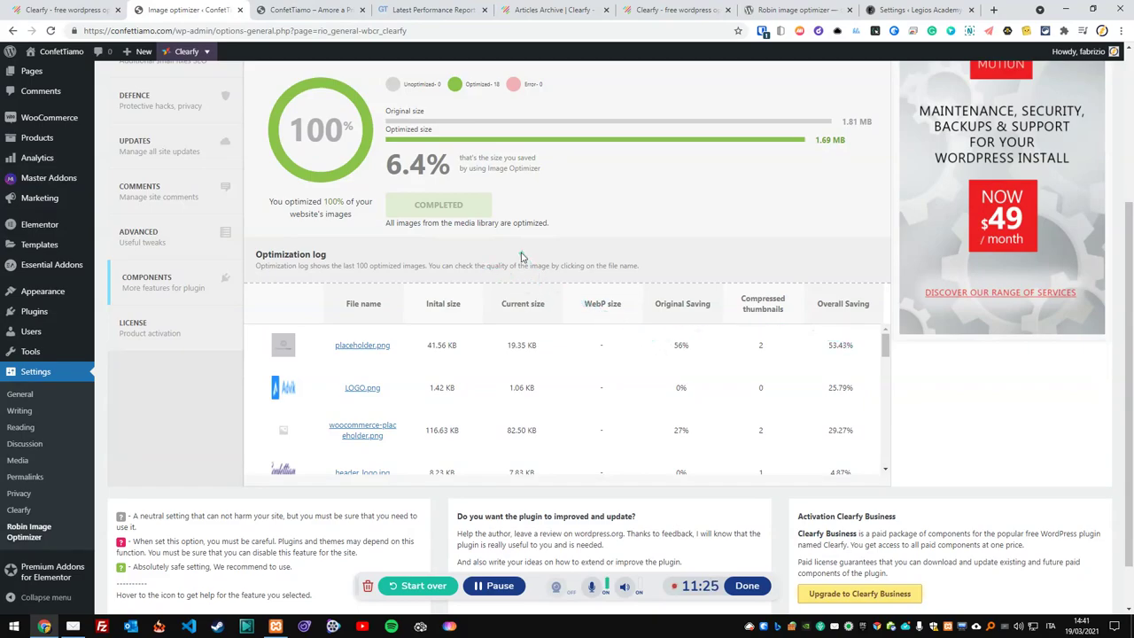
scroll(520, 256, up, 3)
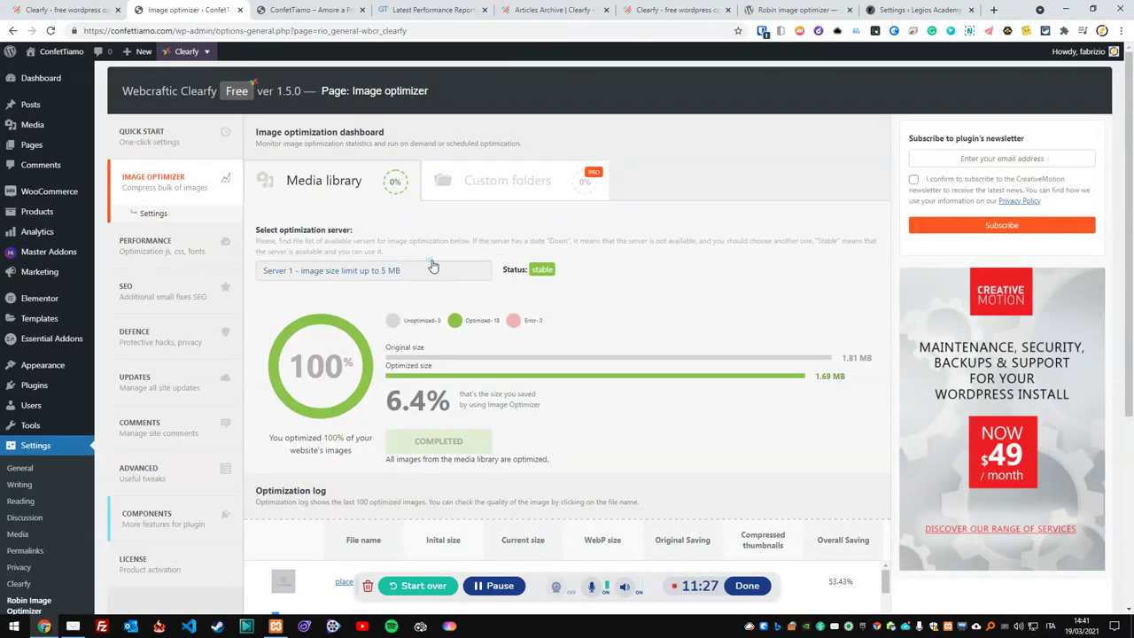
Step: Examine Clearfy's performance options for clearing unnecessary scripts and the choices for limiting post revisions
click(164, 247)
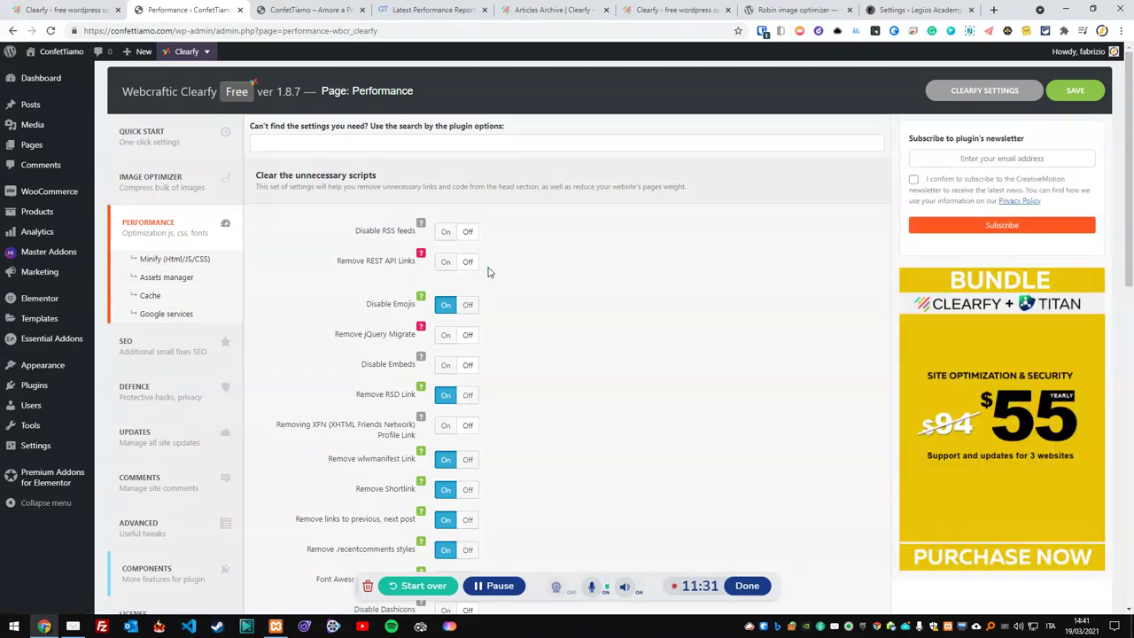
scroll(488, 272, down, 3)
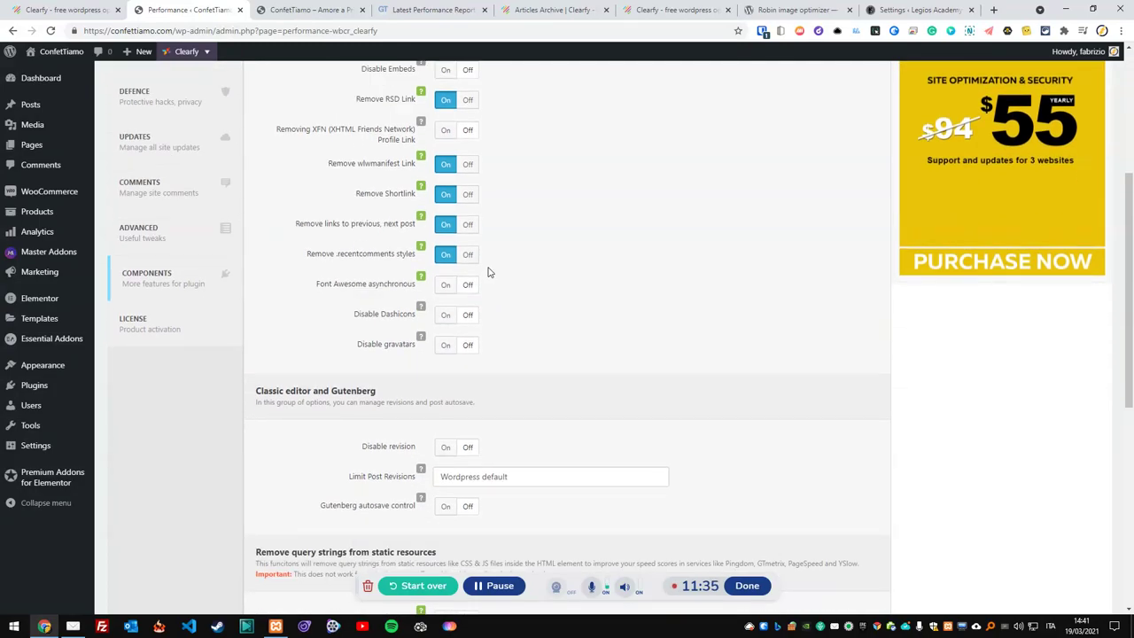
scroll(488, 271, down, 2)
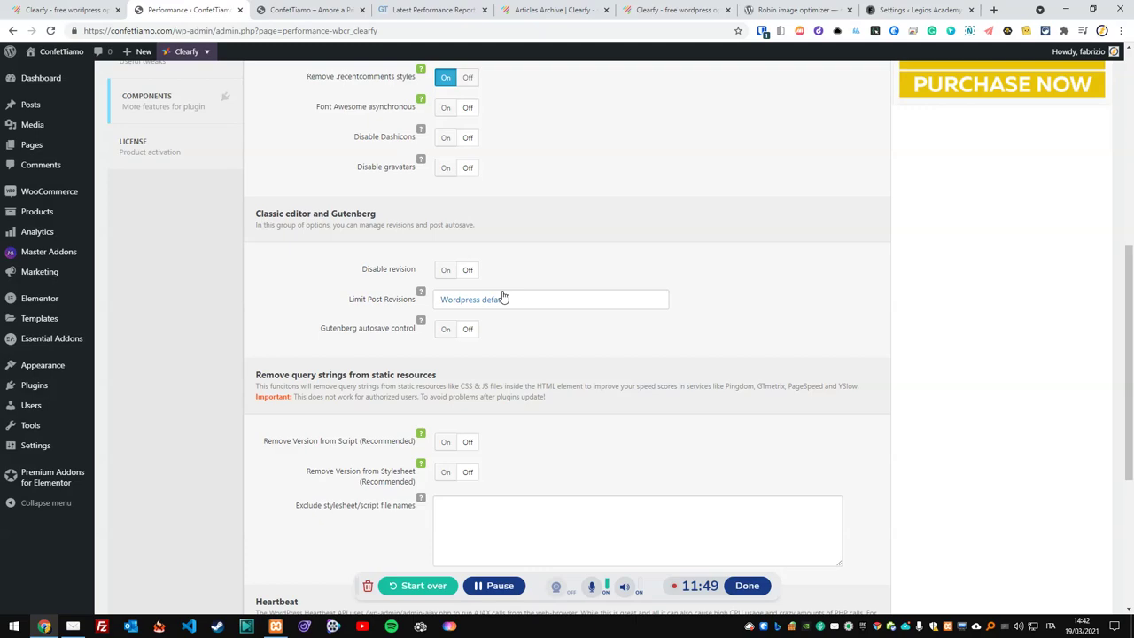
click(499, 299)
click(499, 301)
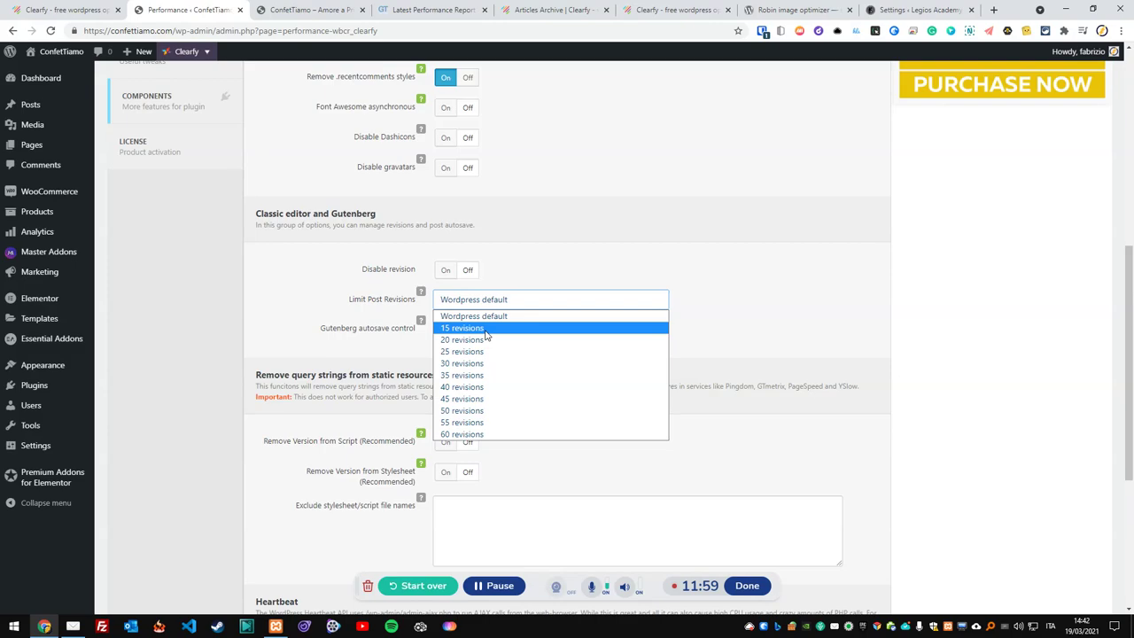
click(549, 268)
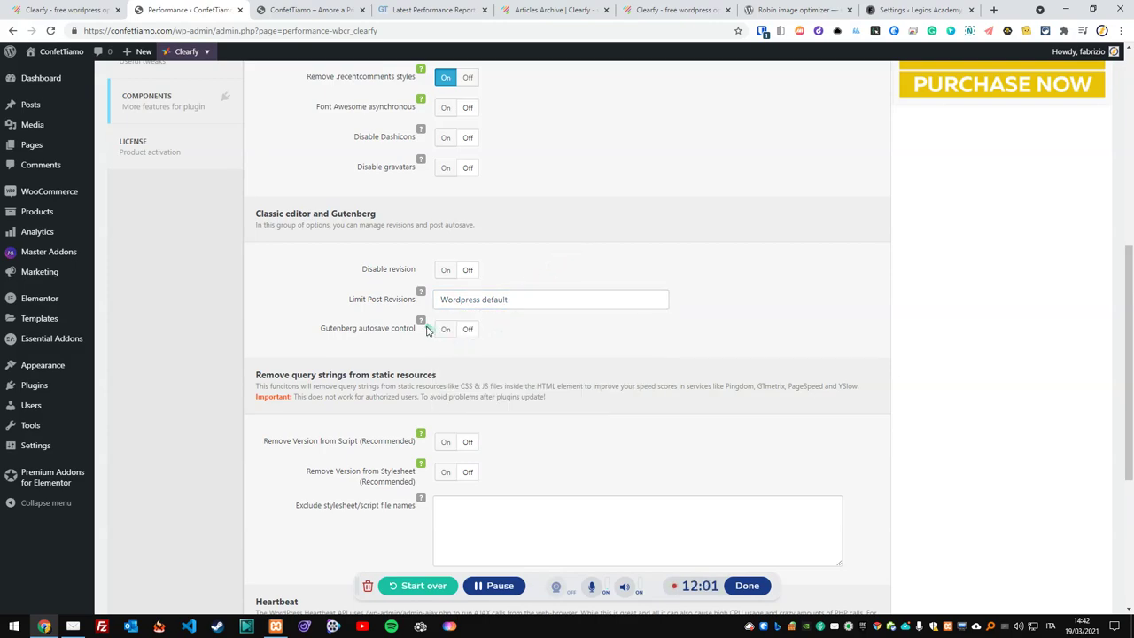
Step: Turn on removal of the version query strings from both scripts and stylesheets
scroll(481, 366, down, 1)
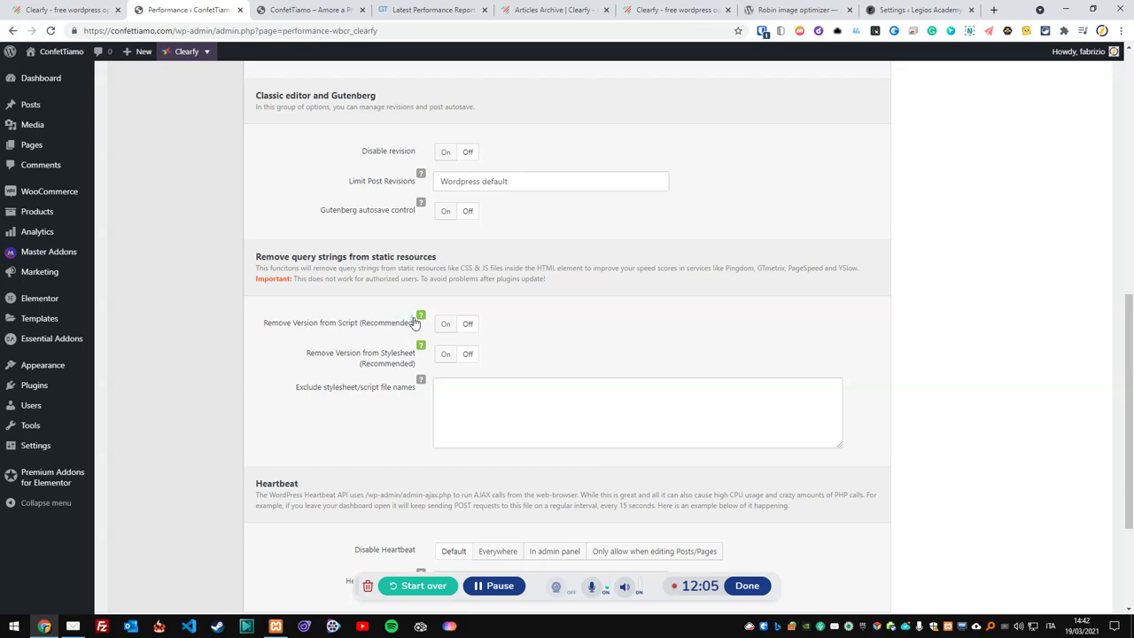
click(444, 325)
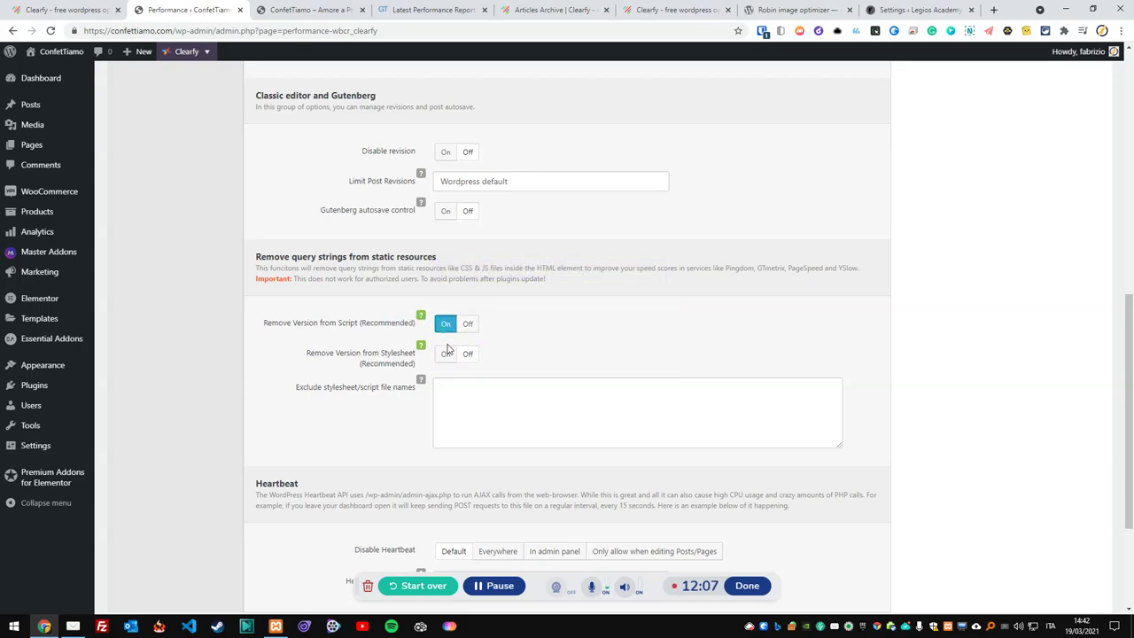
click(446, 356)
Step: Set the Heartbeat frequency to 150 seconds and save the performance settings
scroll(493, 377, down, 2)
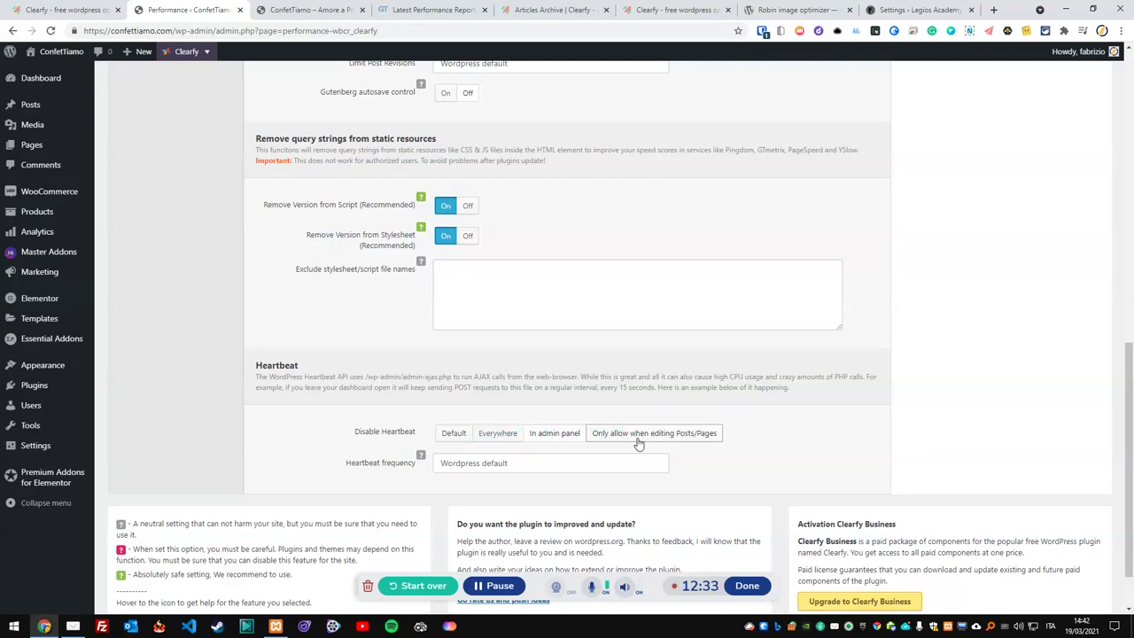
click(488, 465)
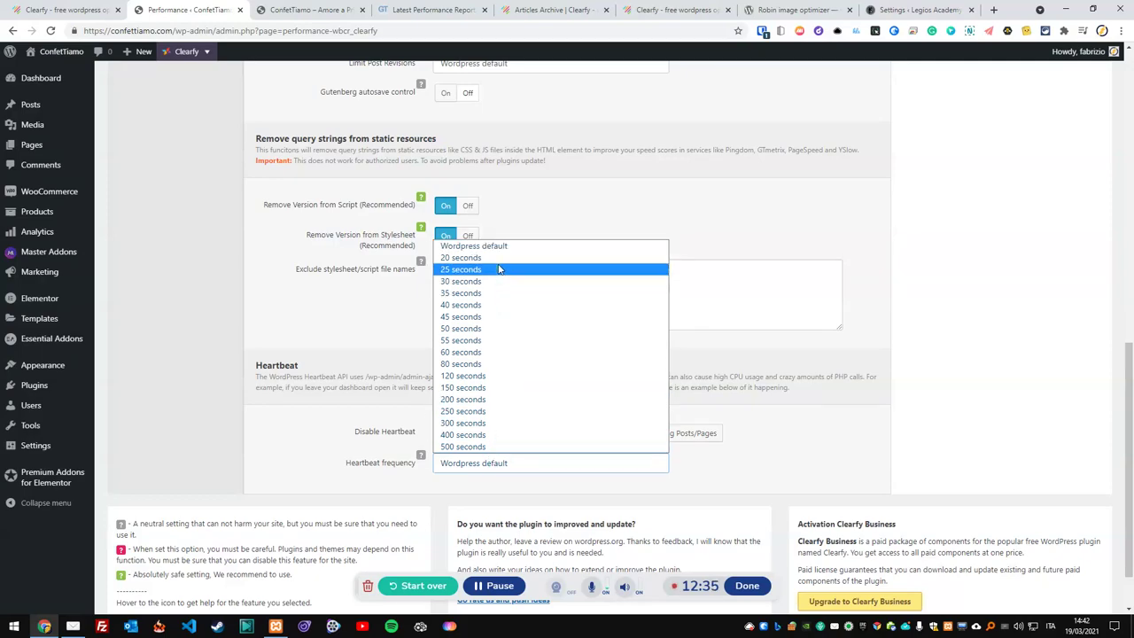
click(493, 387)
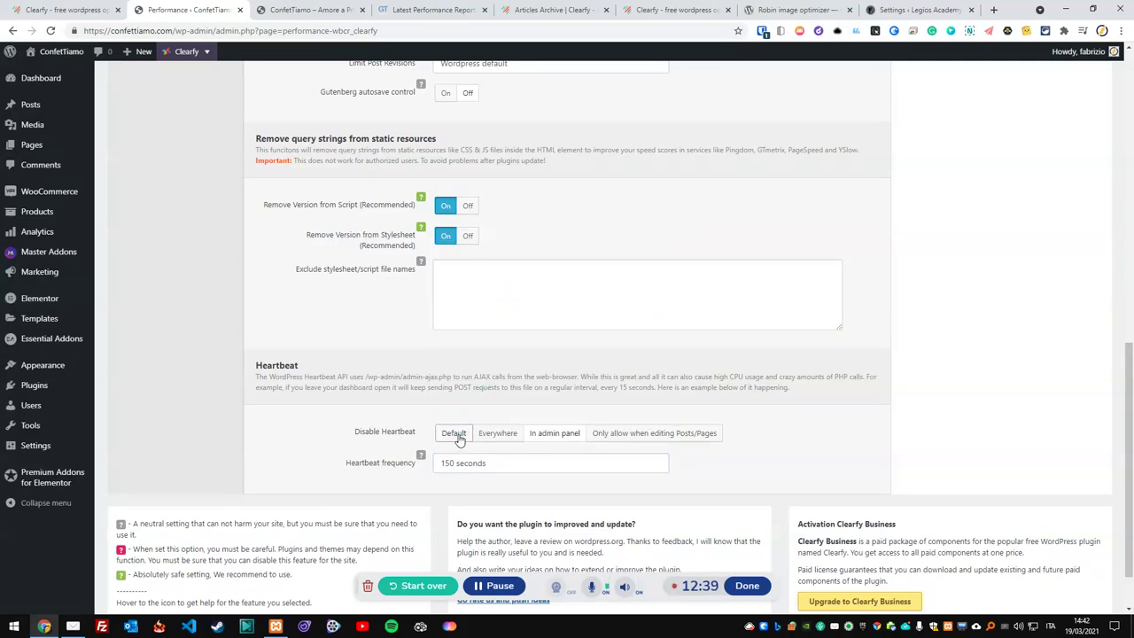
scroll(475, 390, down, 1)
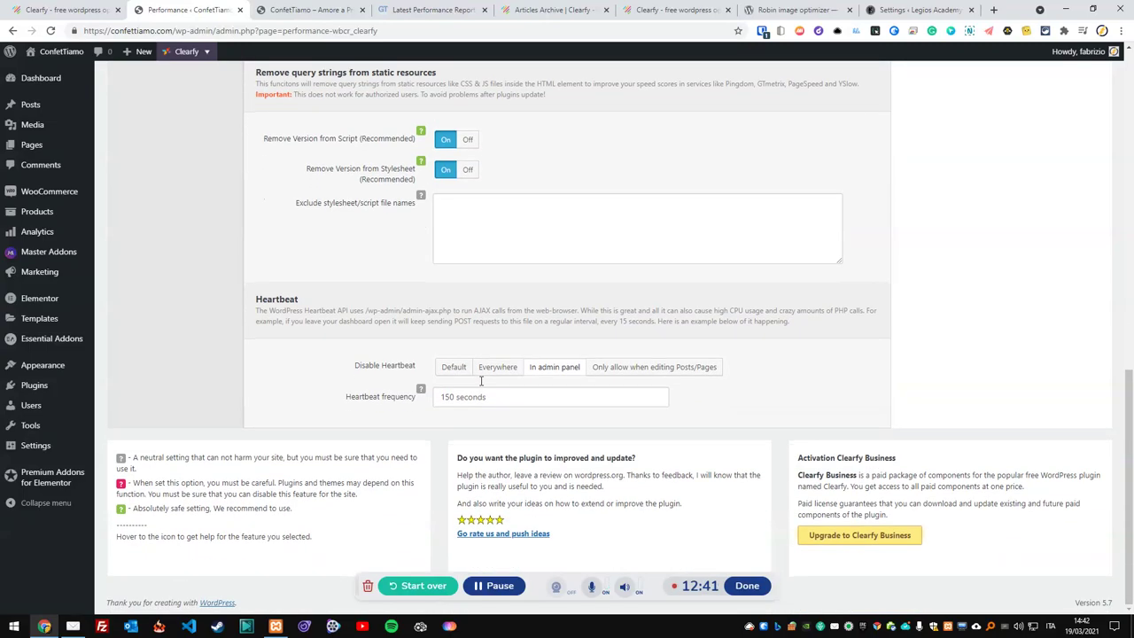
scroll(297, 299, up, 15)
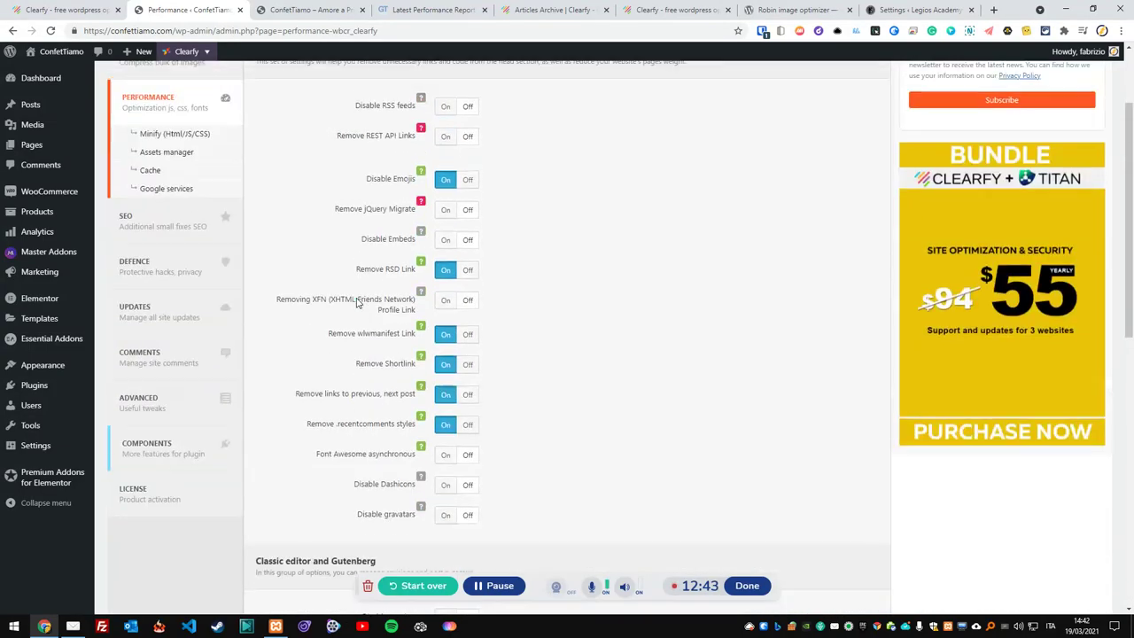
click(1074, 90)
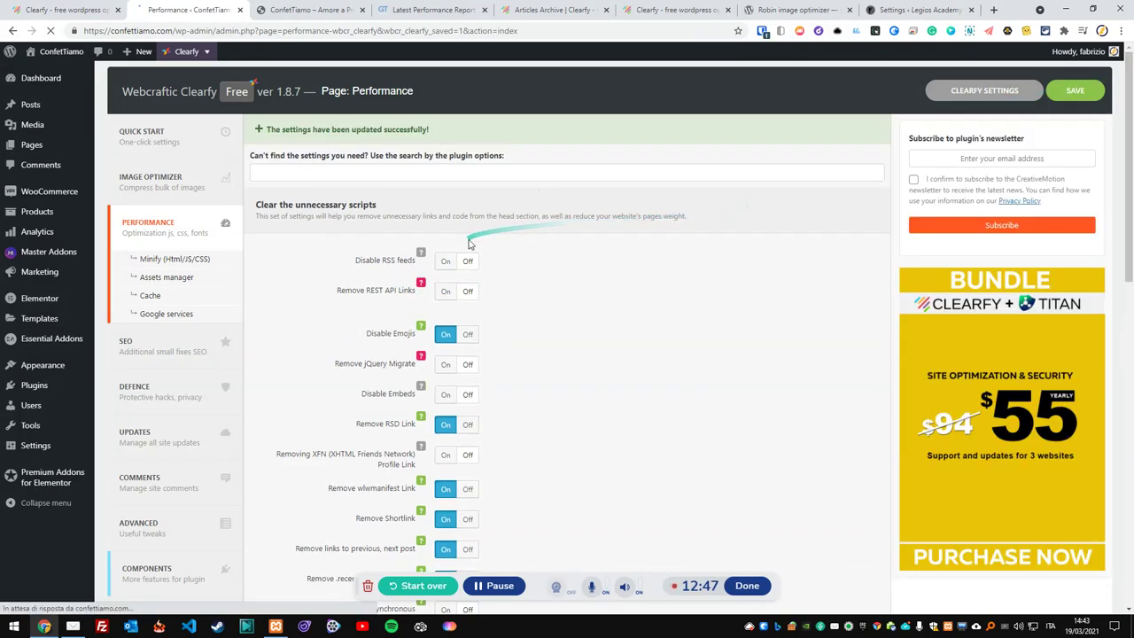
Step: Turn on creation of the right robots.txt in Clearfy's SEO settings
click(167, 350)
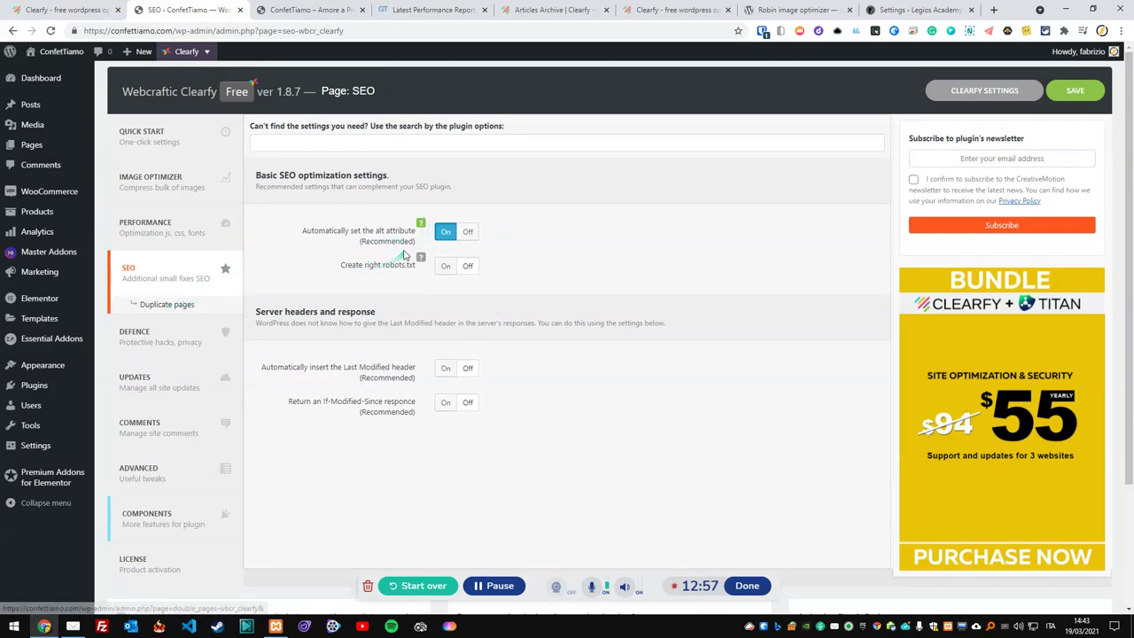
mouse_move(422, 262)
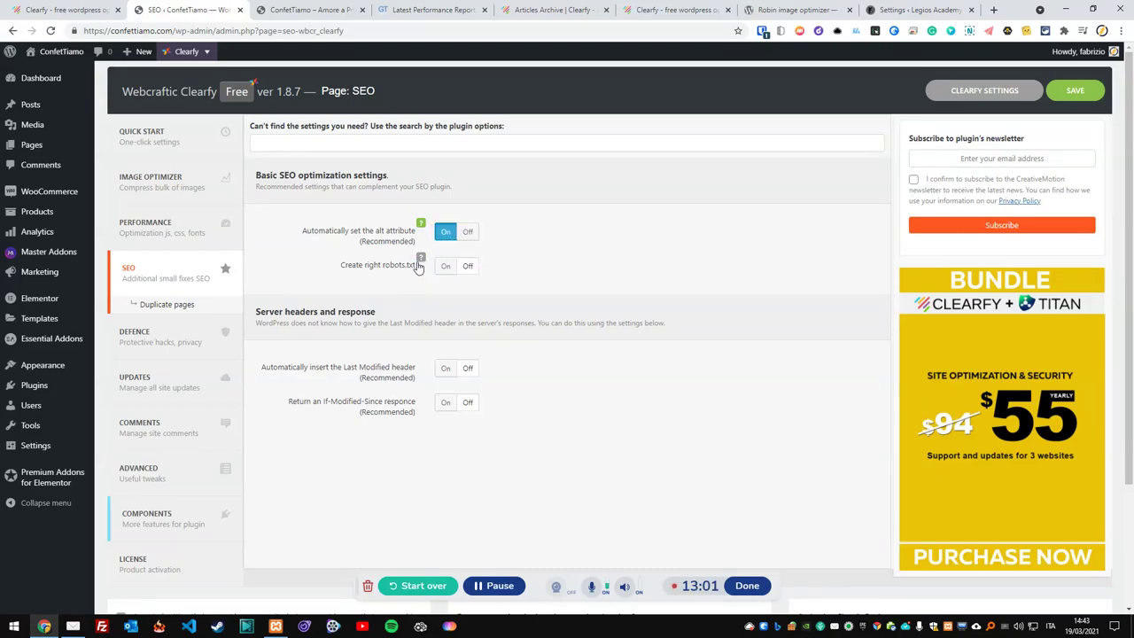
click(445, 266)
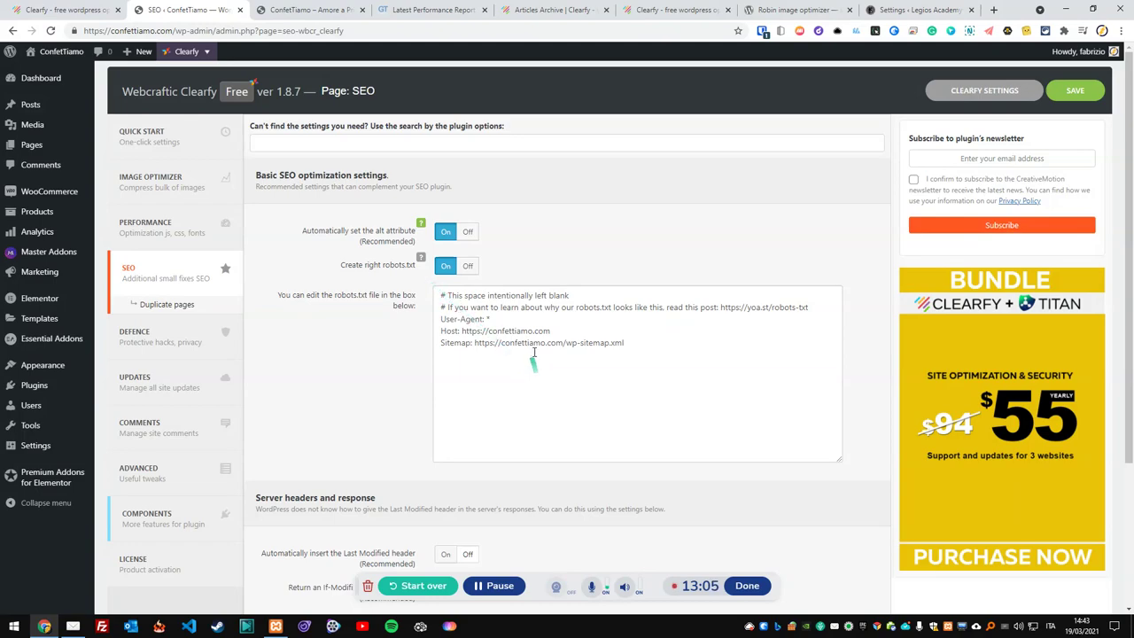
Step: Turn on the automatic Last Modified header and the If-Modified-Since response, and save the SEO settings
scroll(540, 349, down, 3)
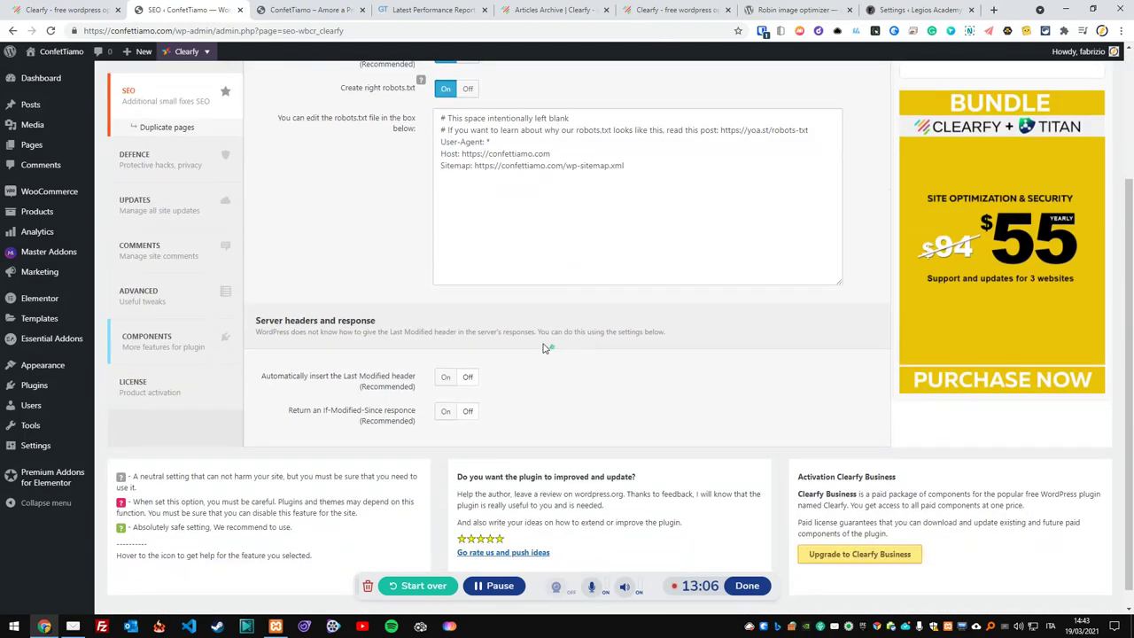
click(446, 379)
click(449, 525)
scroll(449, 522, down, 2)
scroll(482, 439, up, 5)
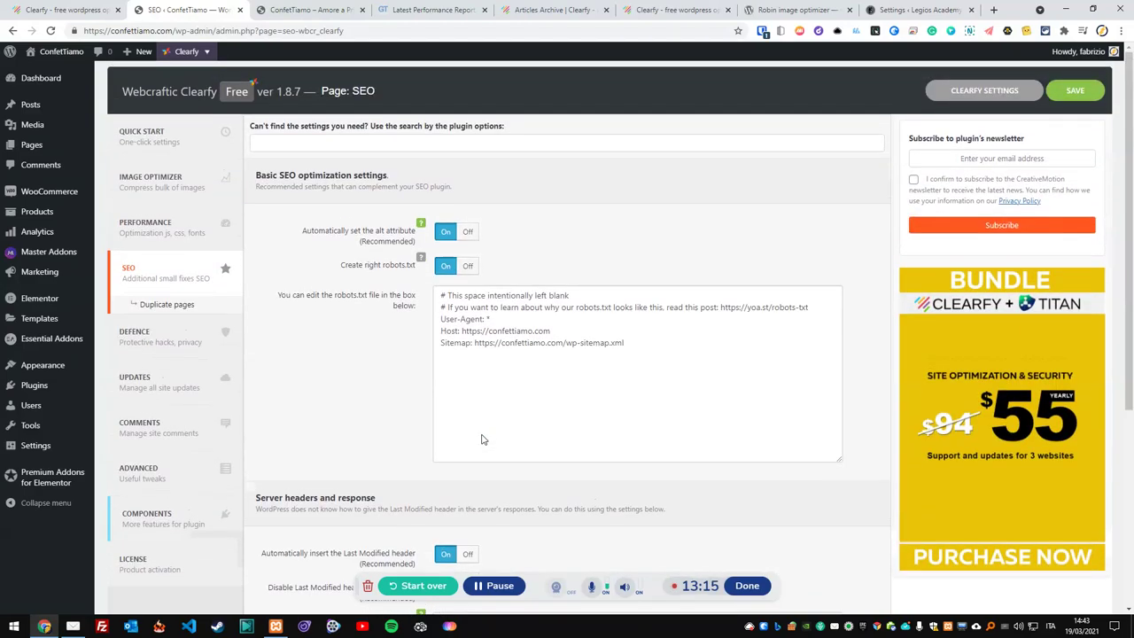
click(1069, 92)
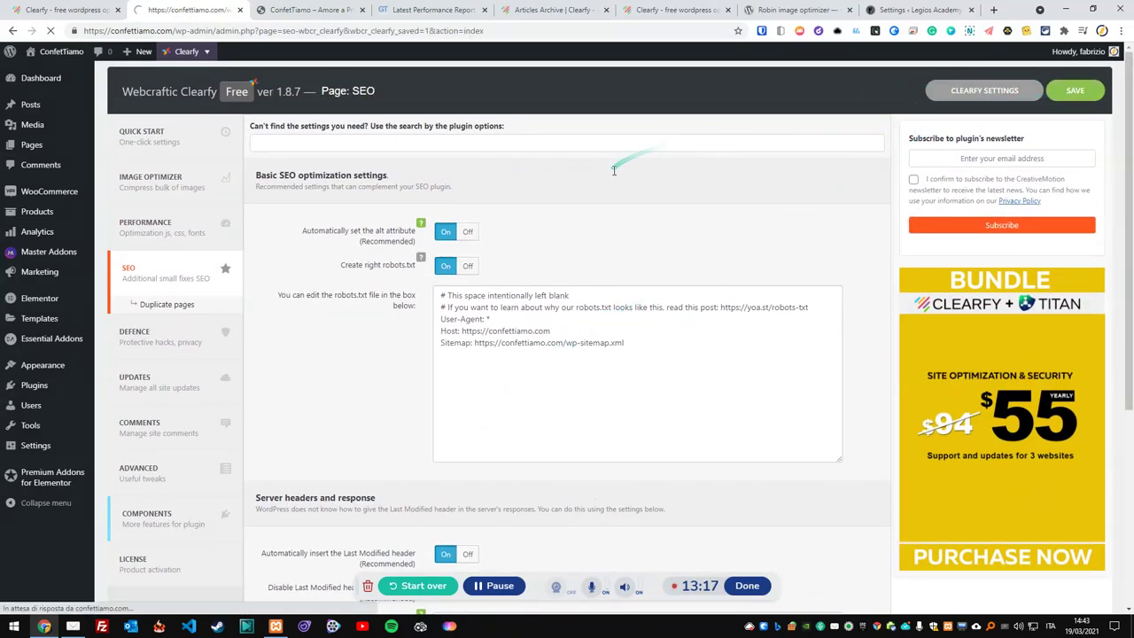
Step: Review which duplicate page removal options are enabled in the SEO section
click(156, 305)
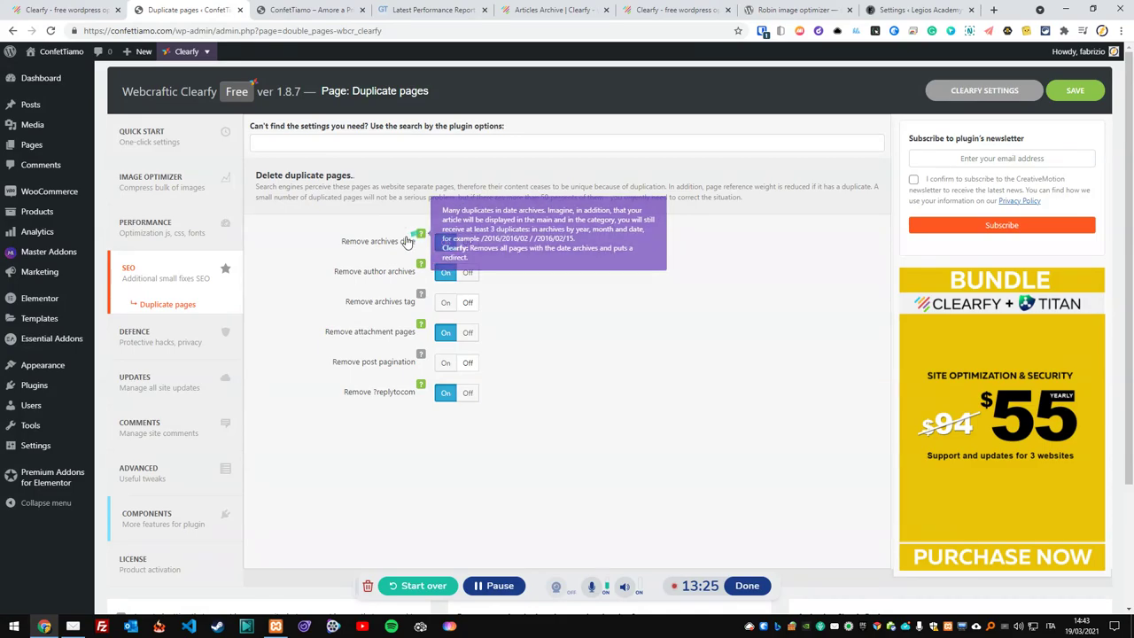
scroll(393, 266, down, 1)
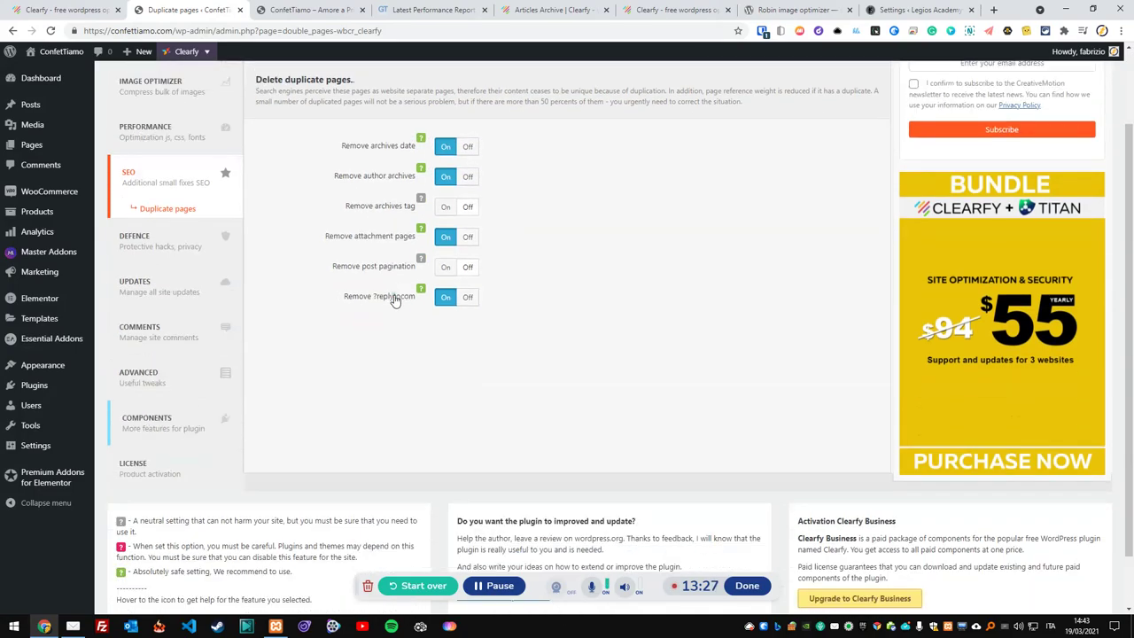
scroll(390, 301, up, 1)
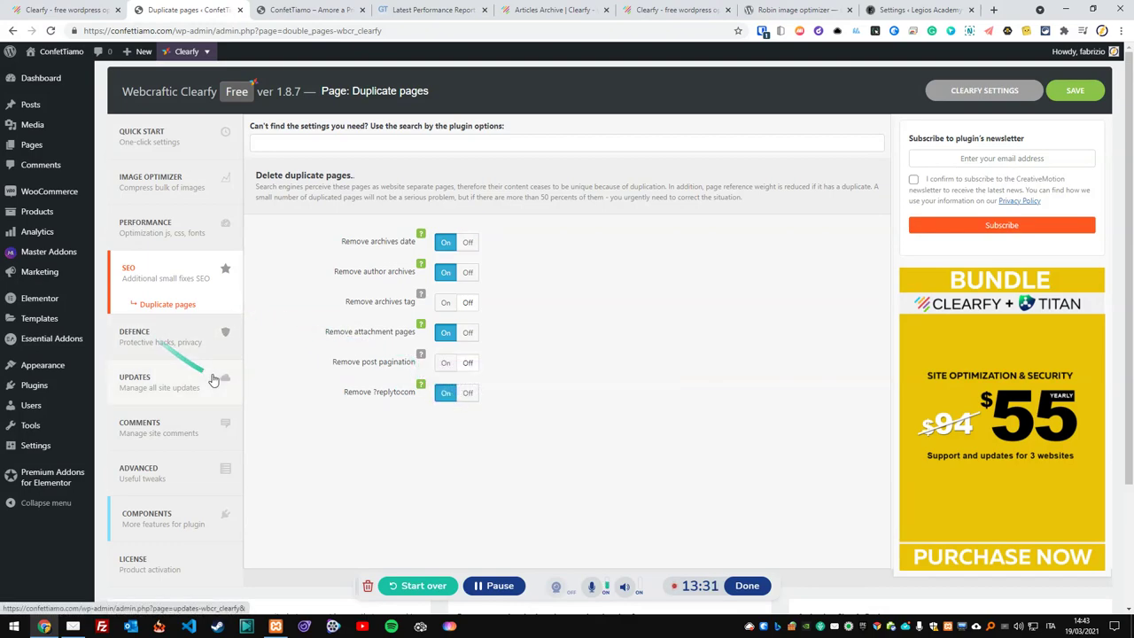
Step: Turn on hiding the author login and removing the meta generator in the Defence settings, and save them
click(168, 346)
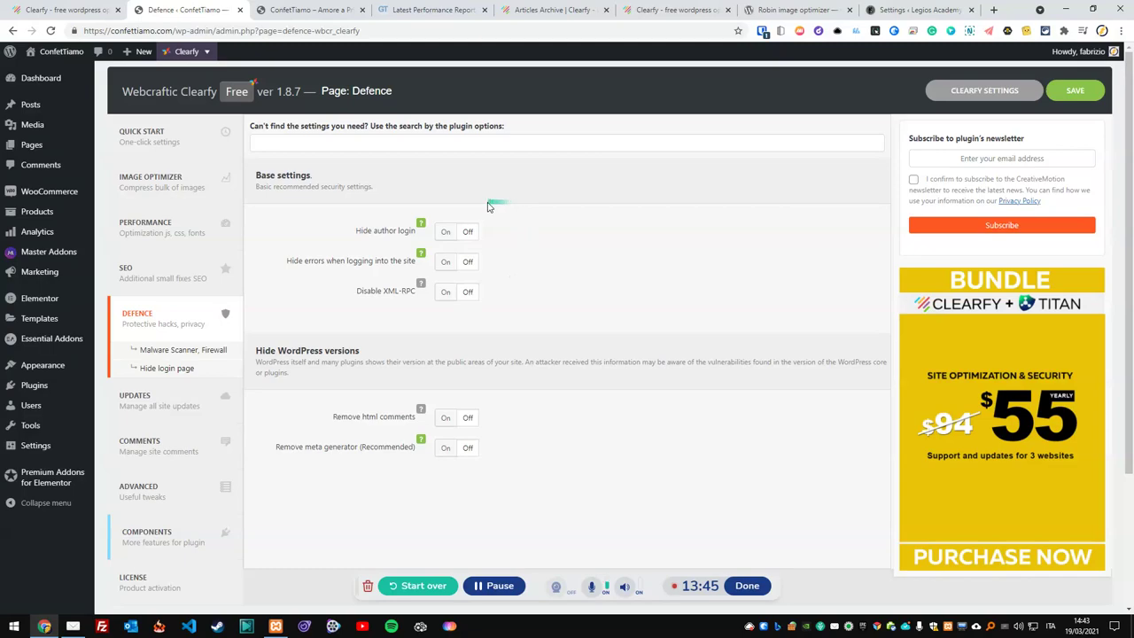
click(448, 229)
mouse_move(422, 225)
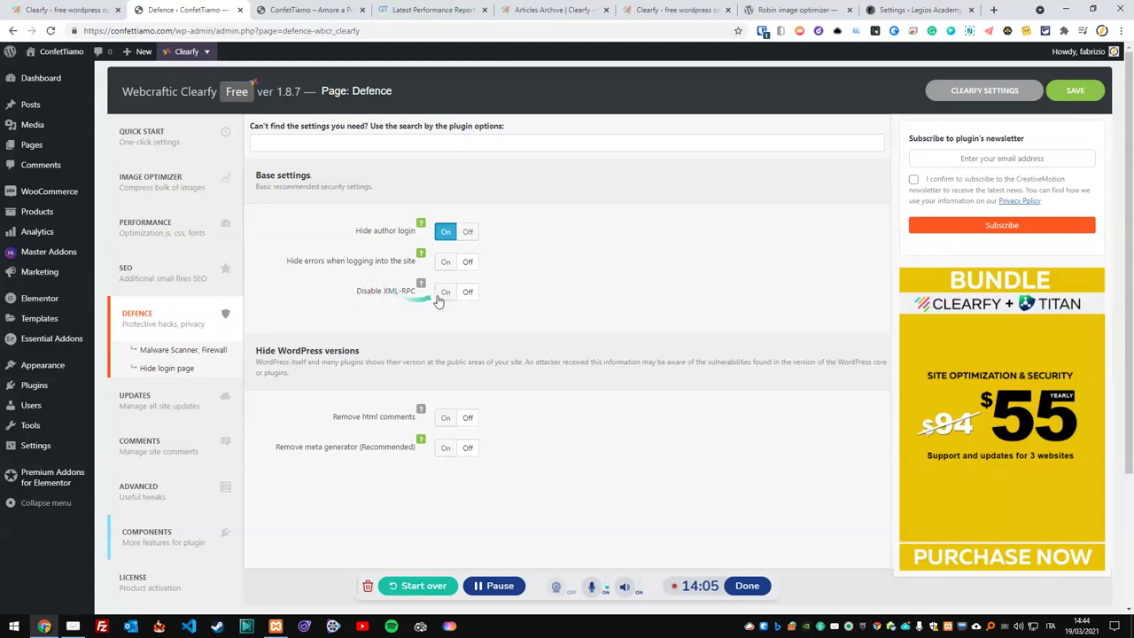
mouse_move(420, 285)
mouse_move(422, 411)
click(446, 452)
click(1078, 86)
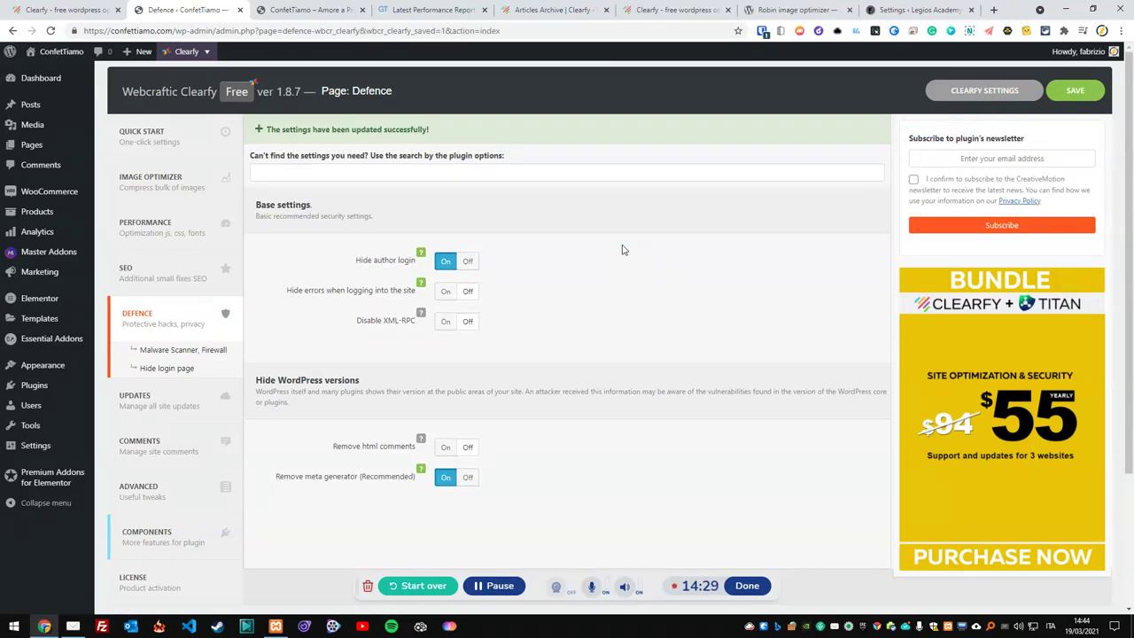
Step: Look at the Malware Scanner, Firewall component offer, and install and activate the Hide login page component
click(184, 351)
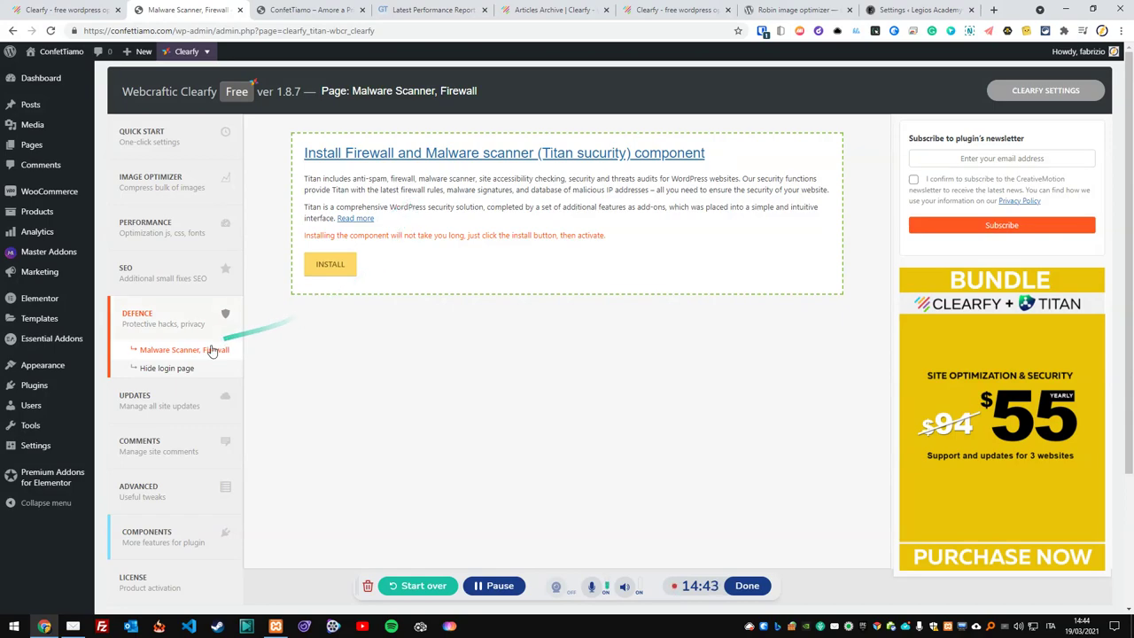
click(172, 370)
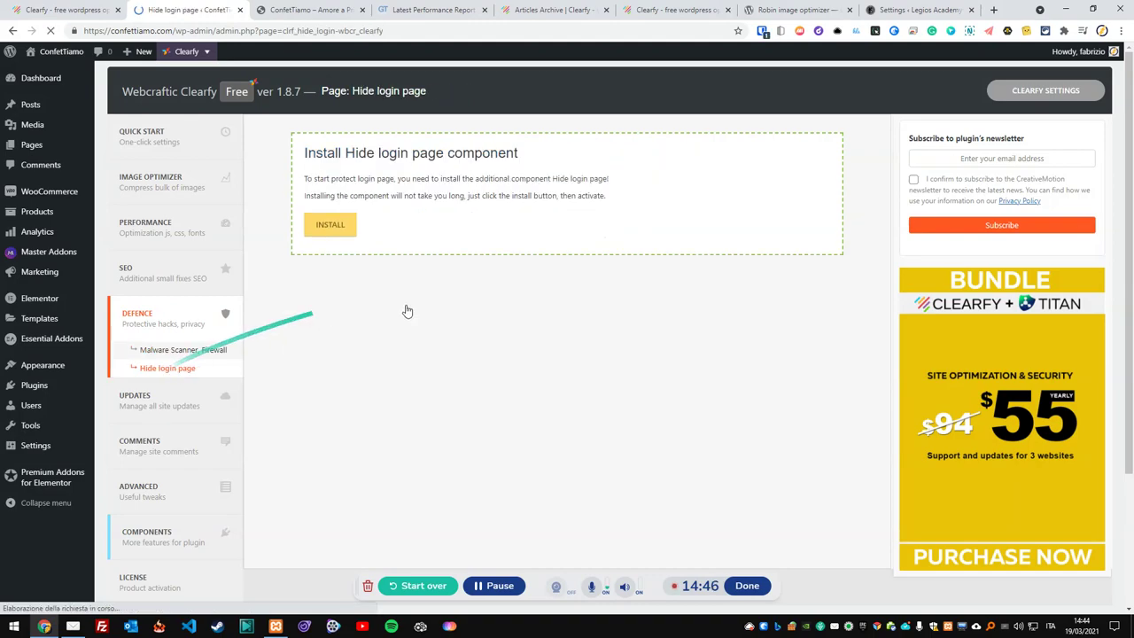
click(320, 224)
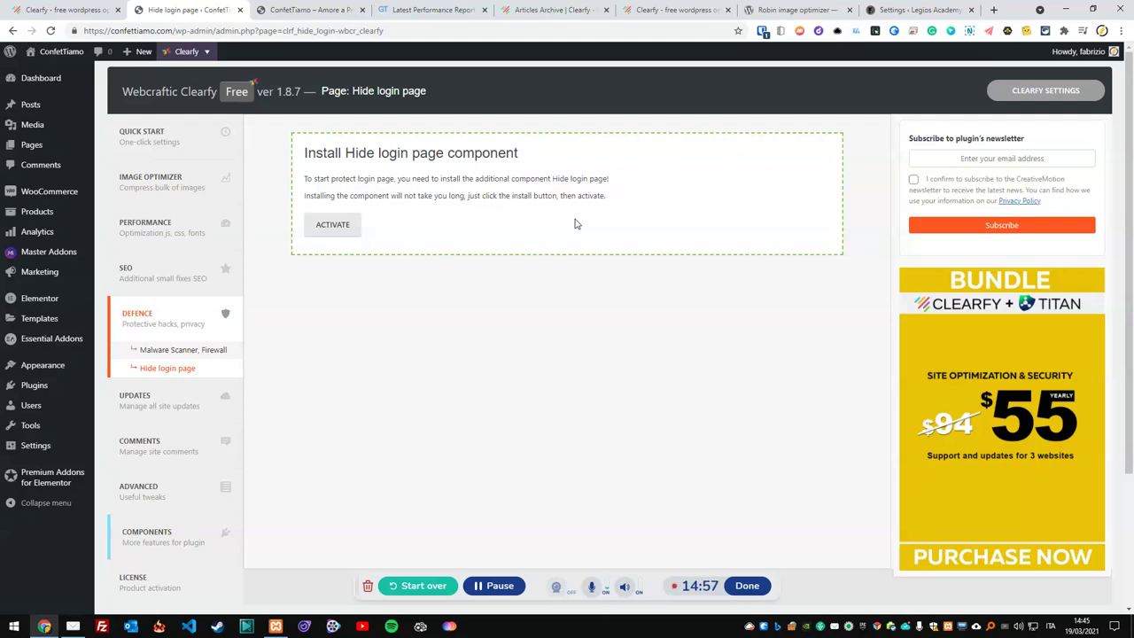
click(338, 232)
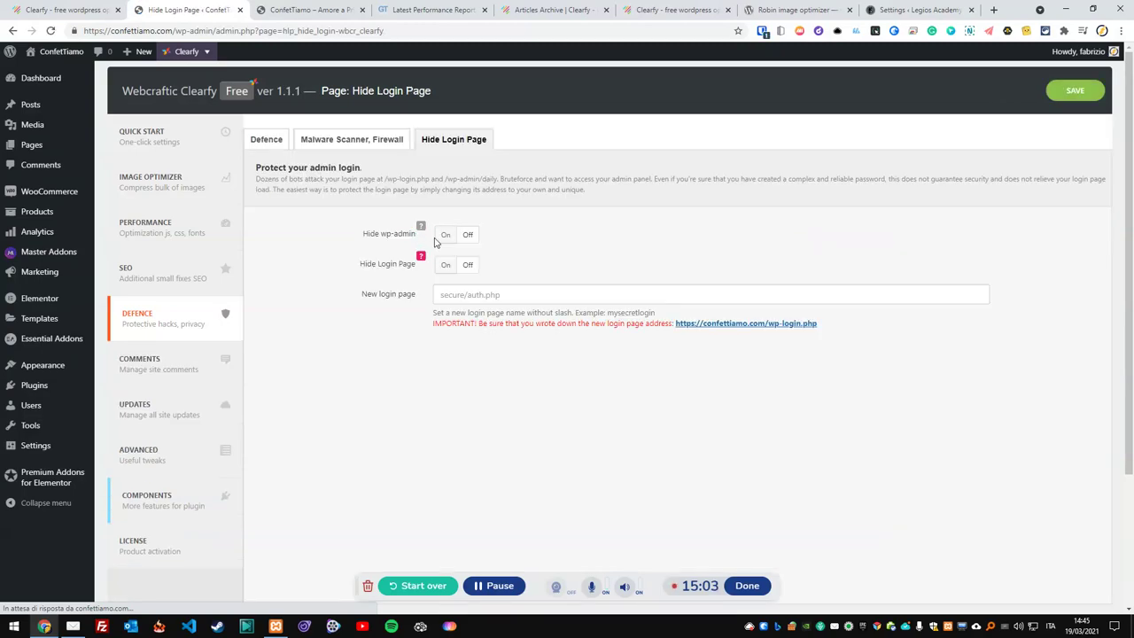
Step: Turn on Hide wp-admin, set the new login page name to "access" and save the settings
mouse_move(419, 227)
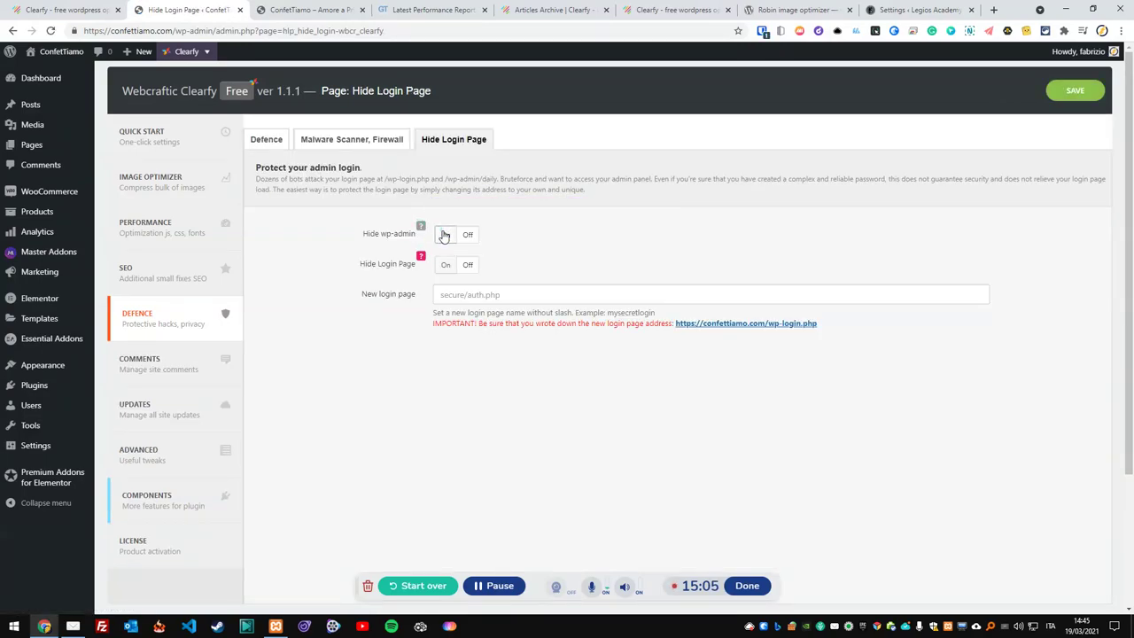
click(445, 235)
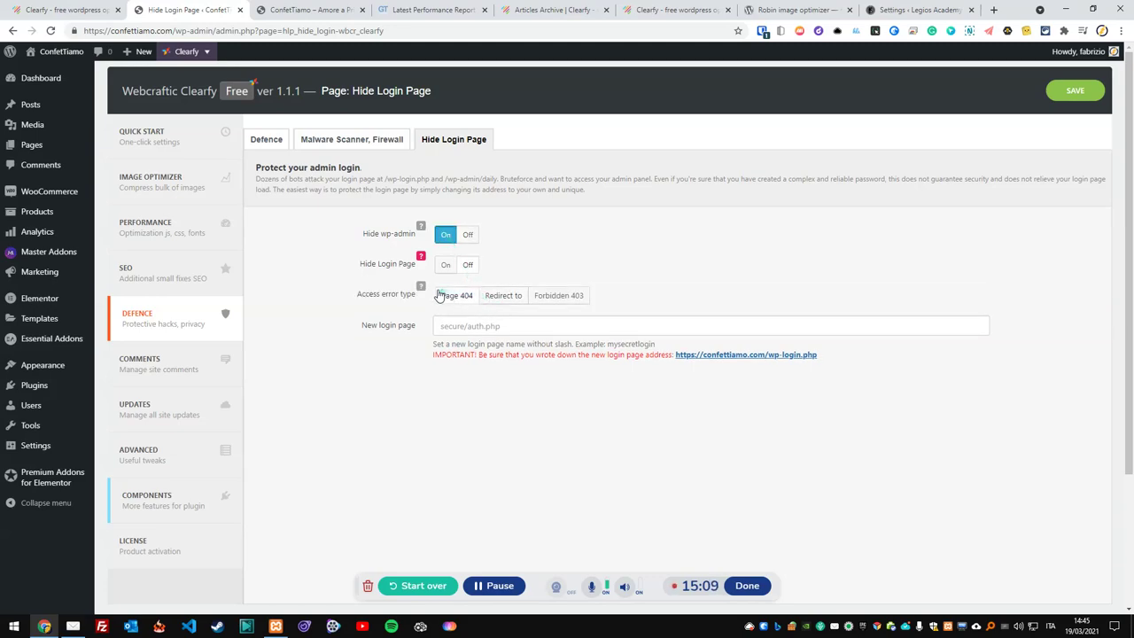
mouse_move(422, 288)
click(483, 325)
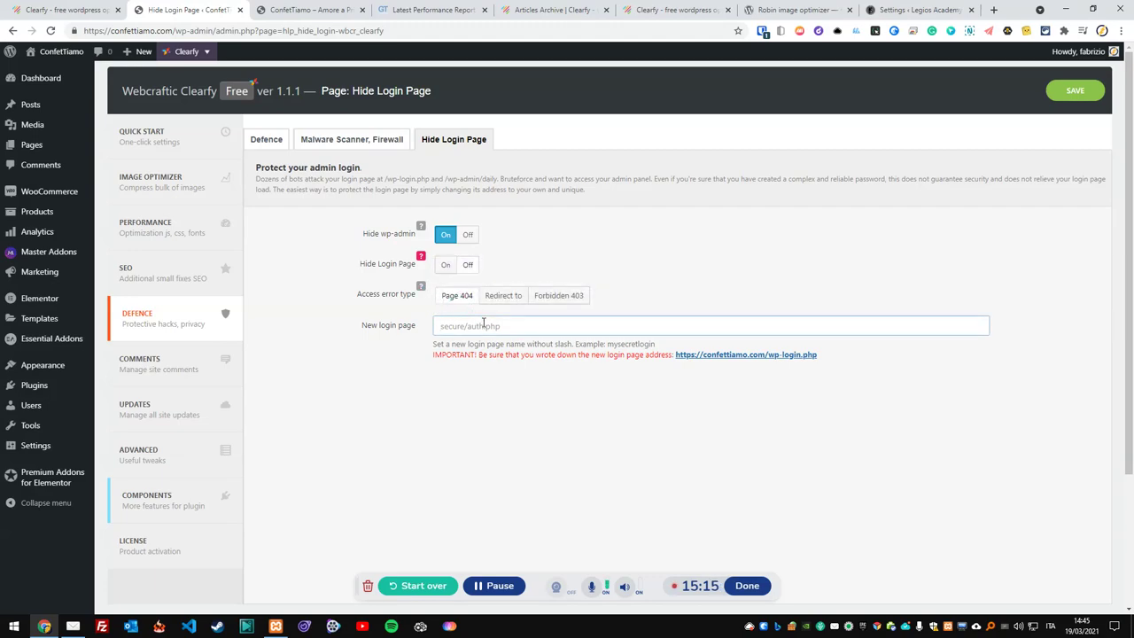
text(access)
click(1088, 92)
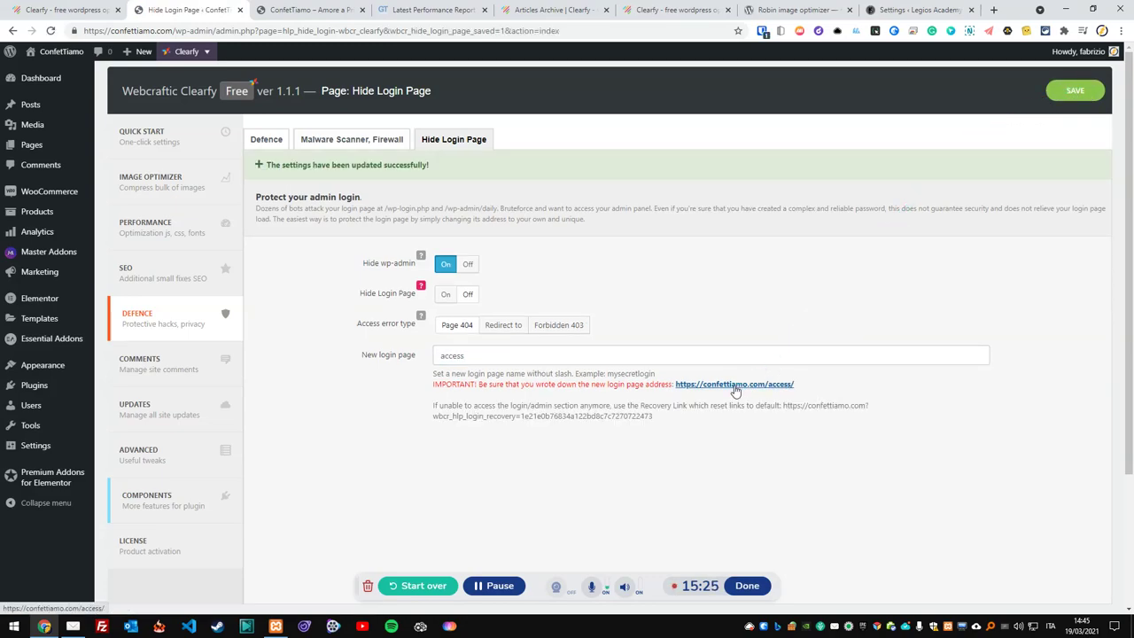
Step: Copy the new login page address and test confettiamo.com/wp-admin/ in an incognito window
right_click(687, 394)
click(755, 456)
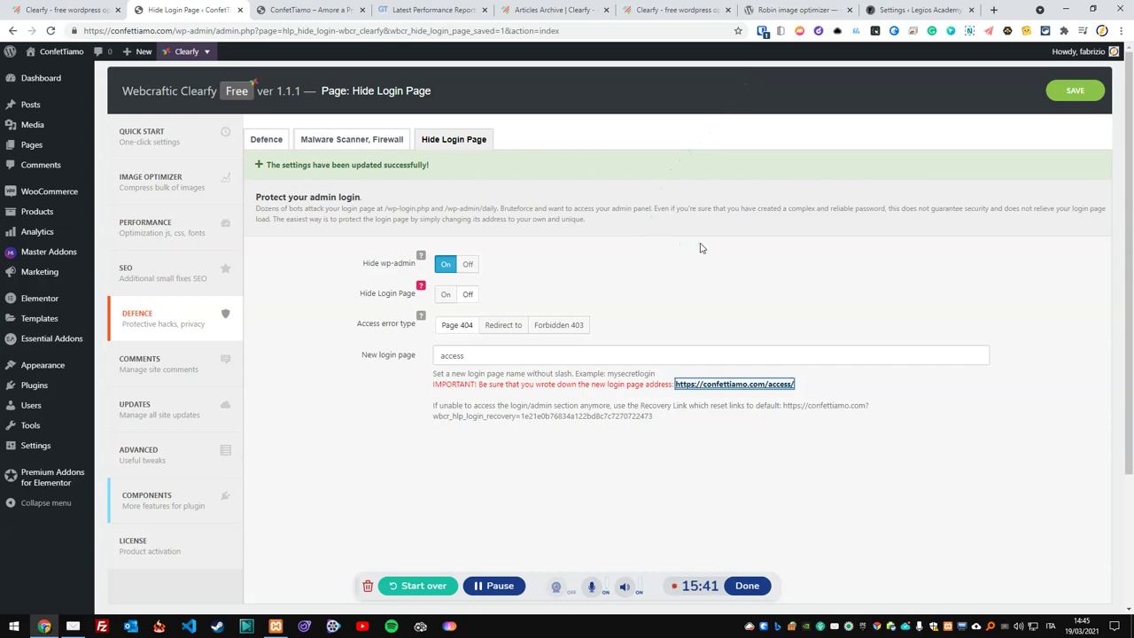
key(ctrl+shift+n)
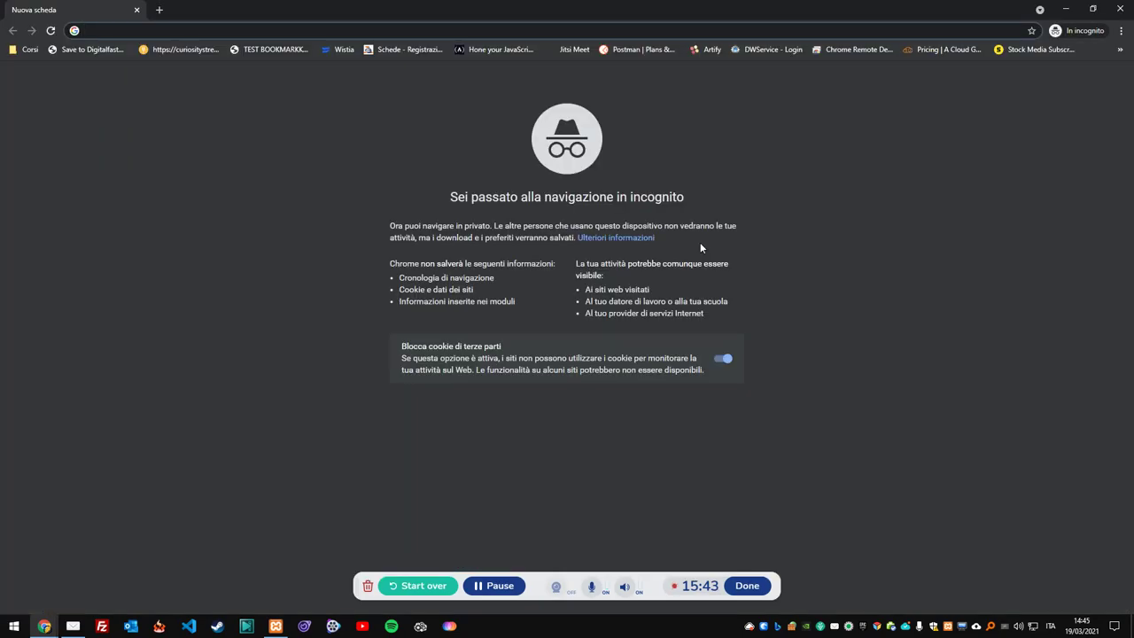
text(confe)
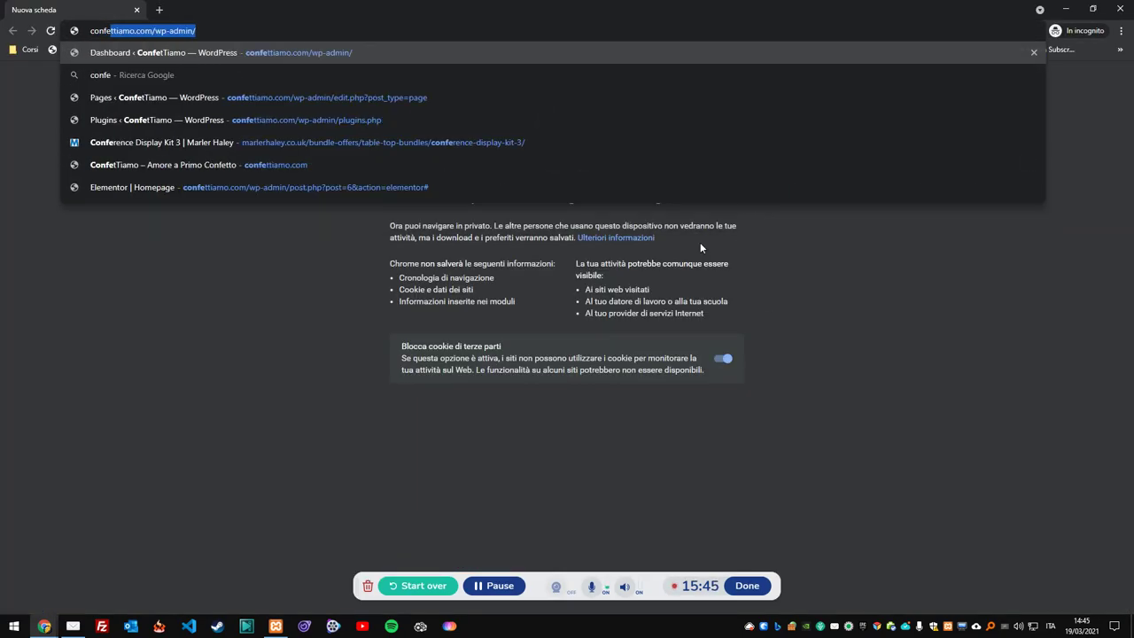
key(Right)
key(Return)
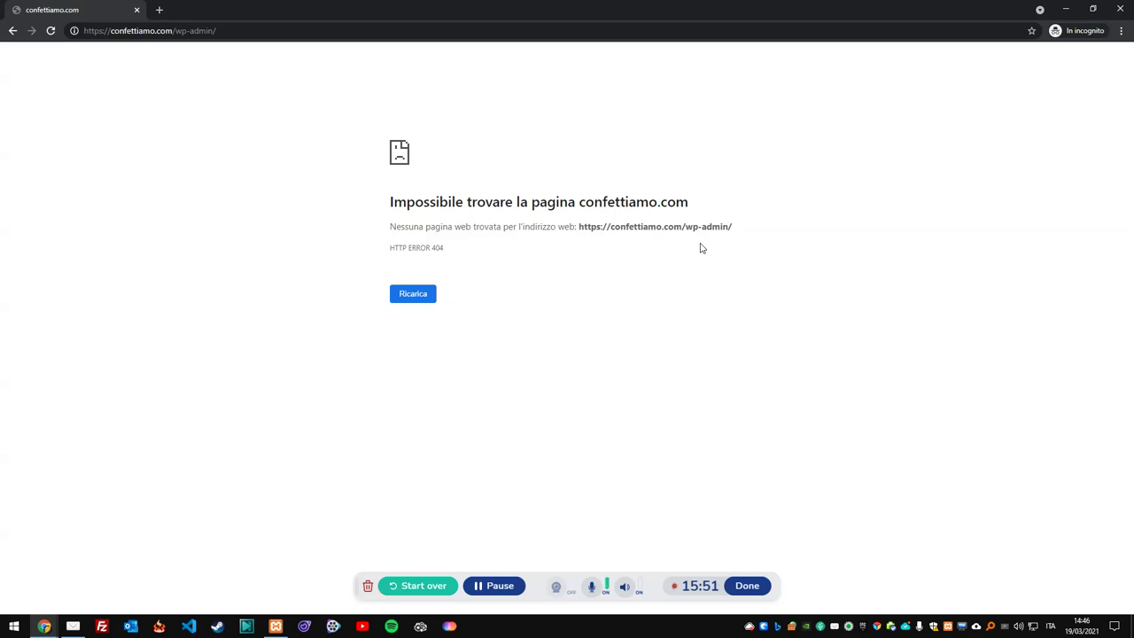
double_click(180, 31)
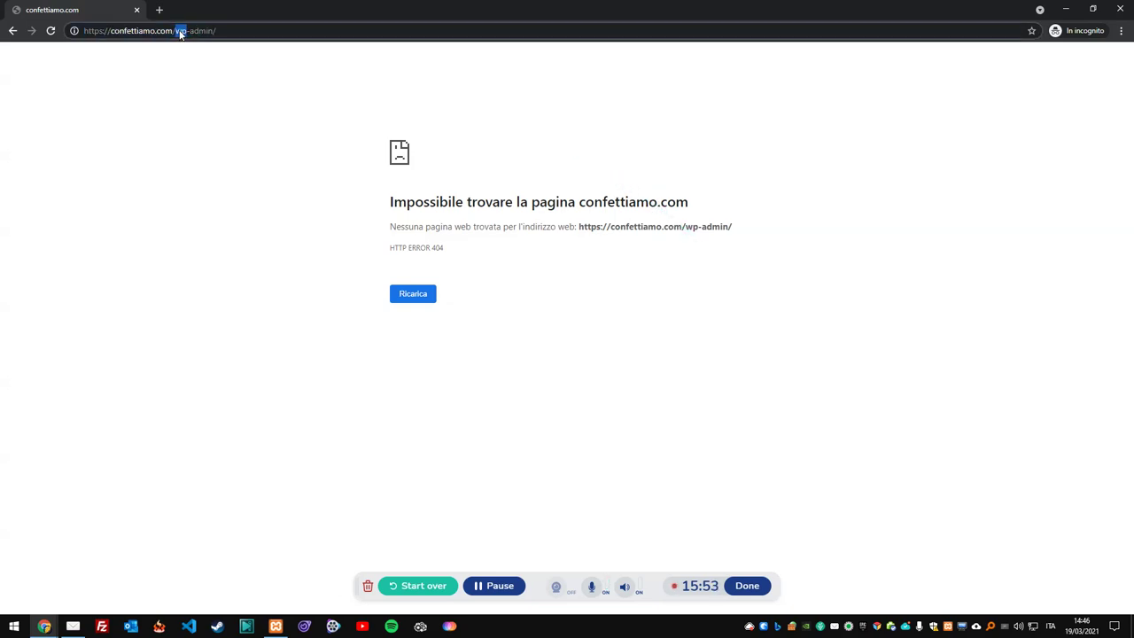
triple_click(180, 31)
key(ctrl+v)
key(Return)
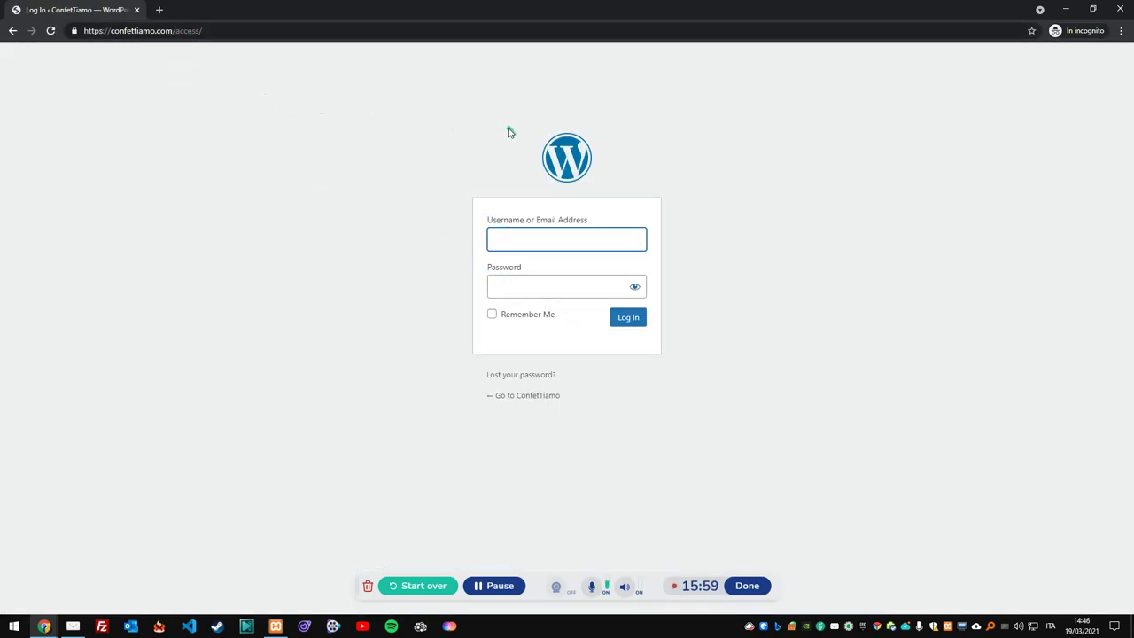
click(1117, 8)
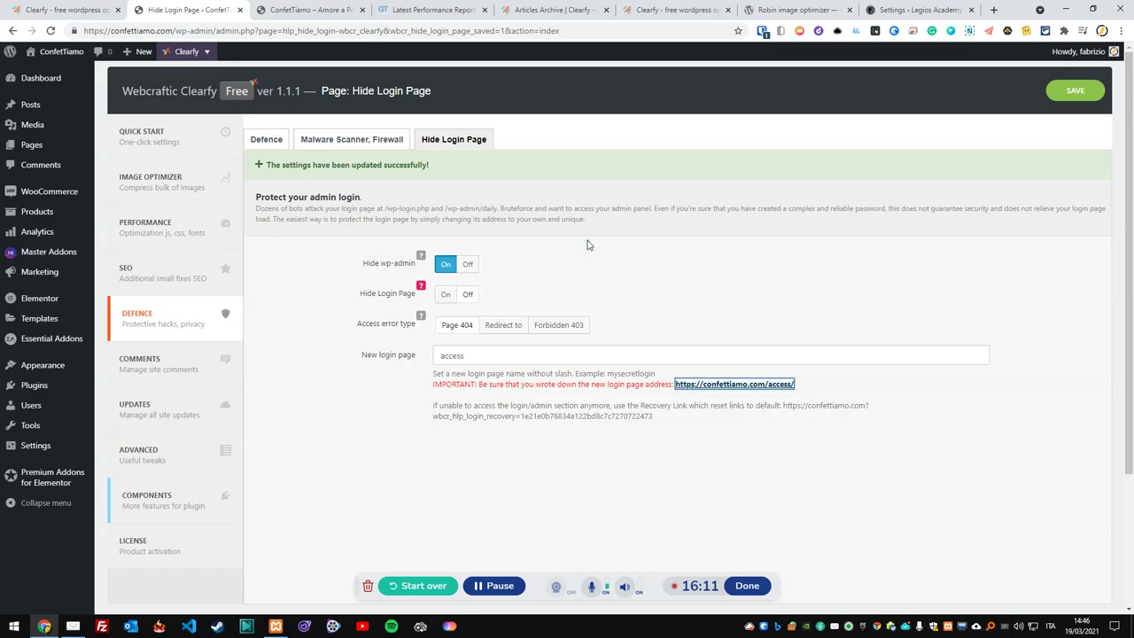
Step: Open the Comments settings and compare the Everywhere and On certain post types choices for disabling comments
click(155, 367)
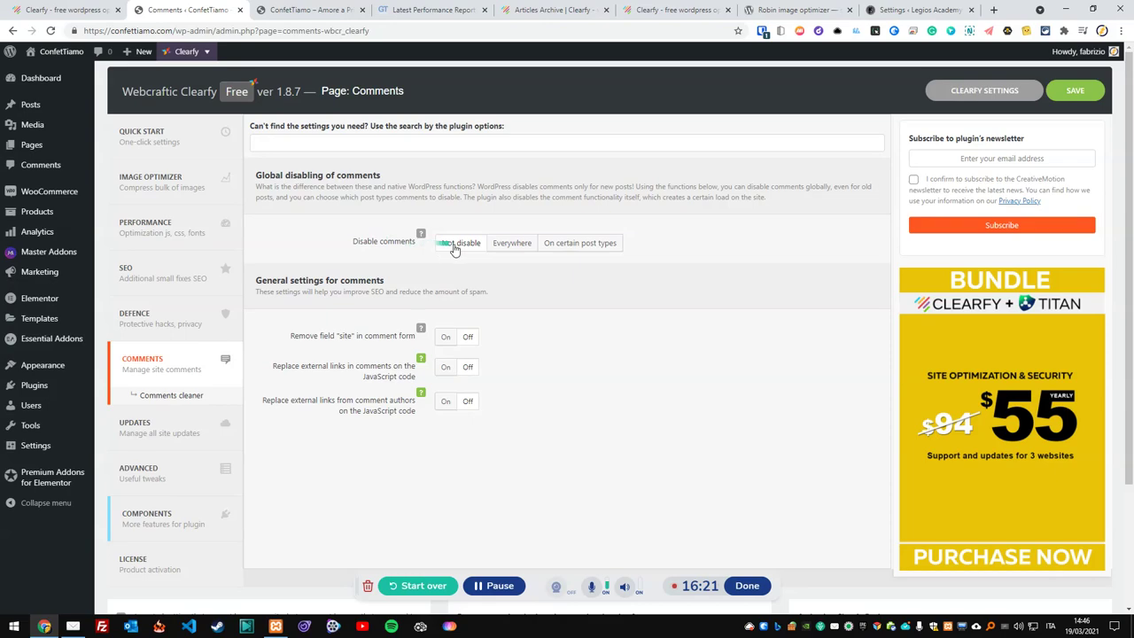
mouse_move(415, 239)
click(521, 245)
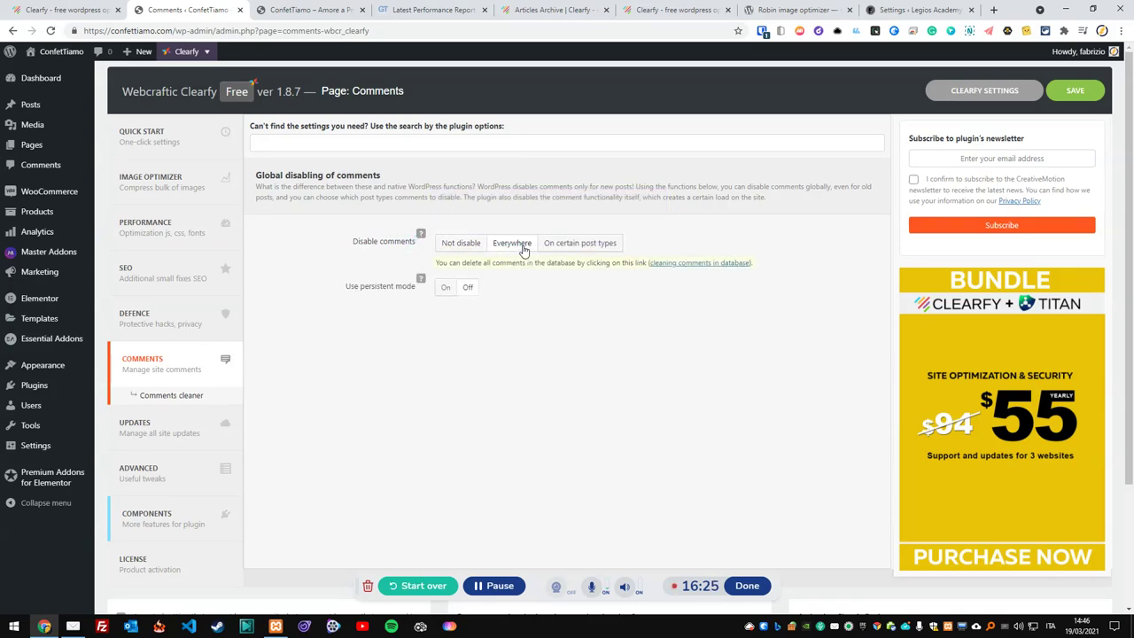
click(560, 247)
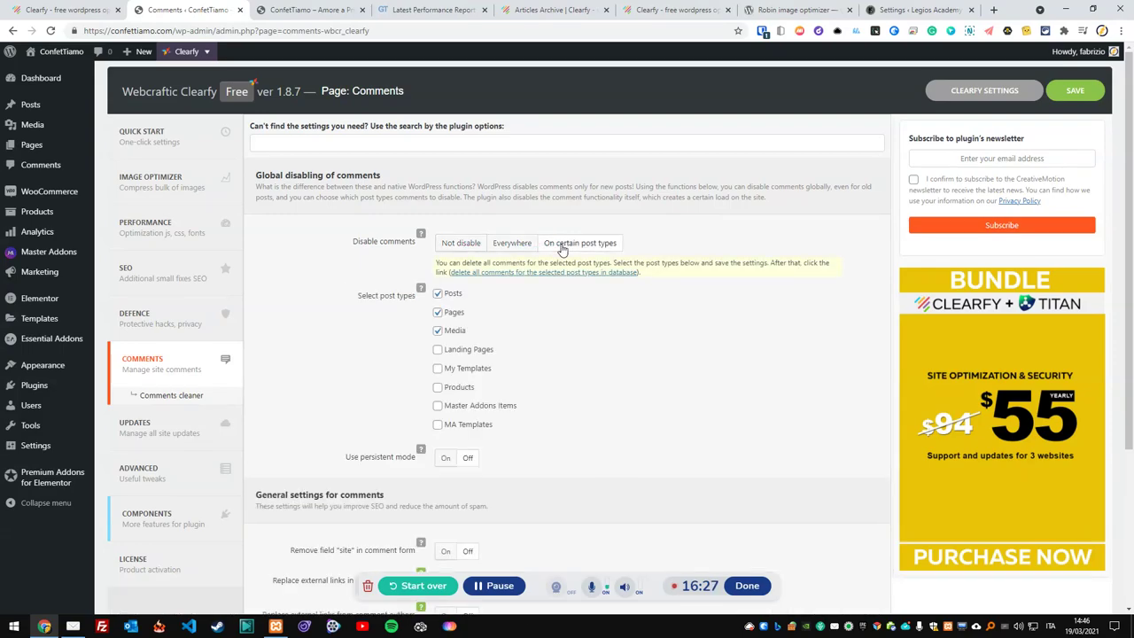
scroll(454, 312, down, 2)
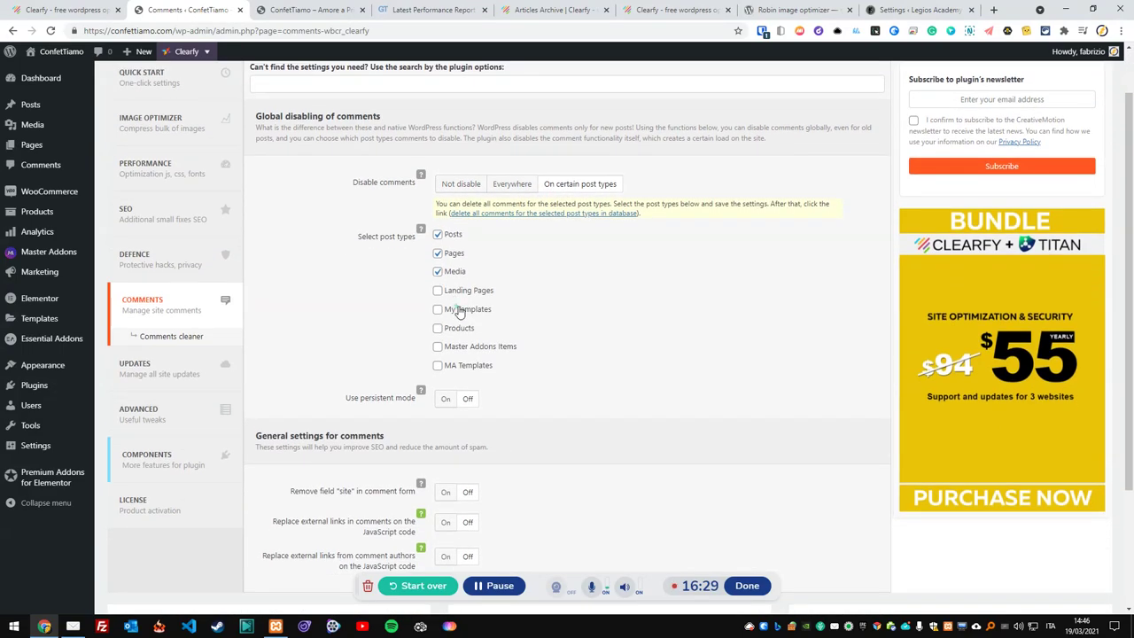
scroll(454, 312, down, 2)
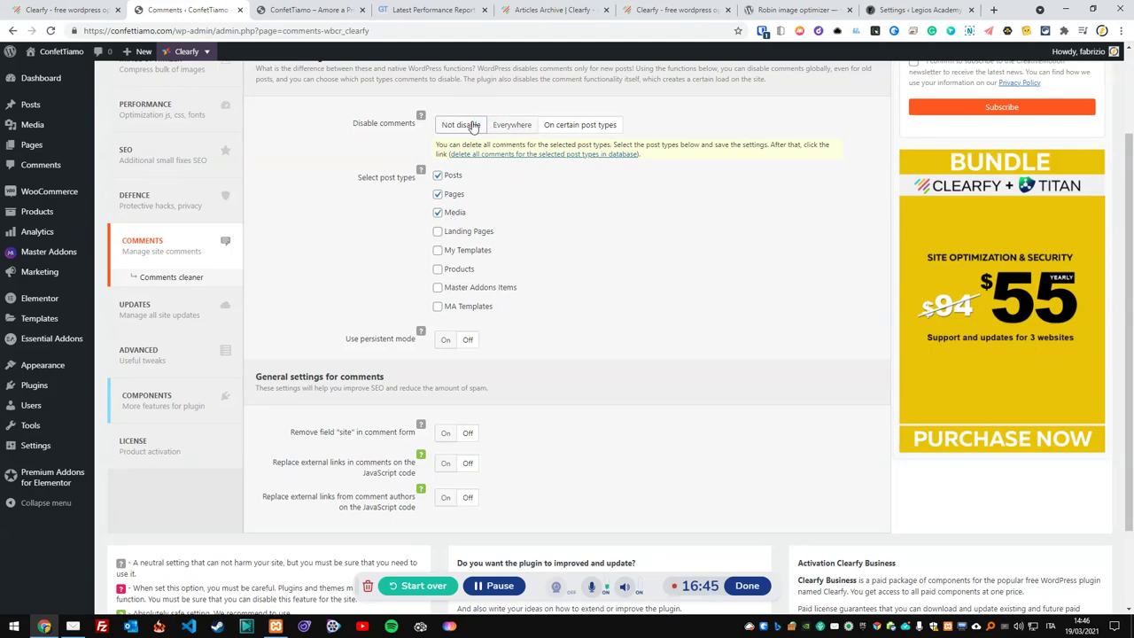
mouse_move(423, 334)
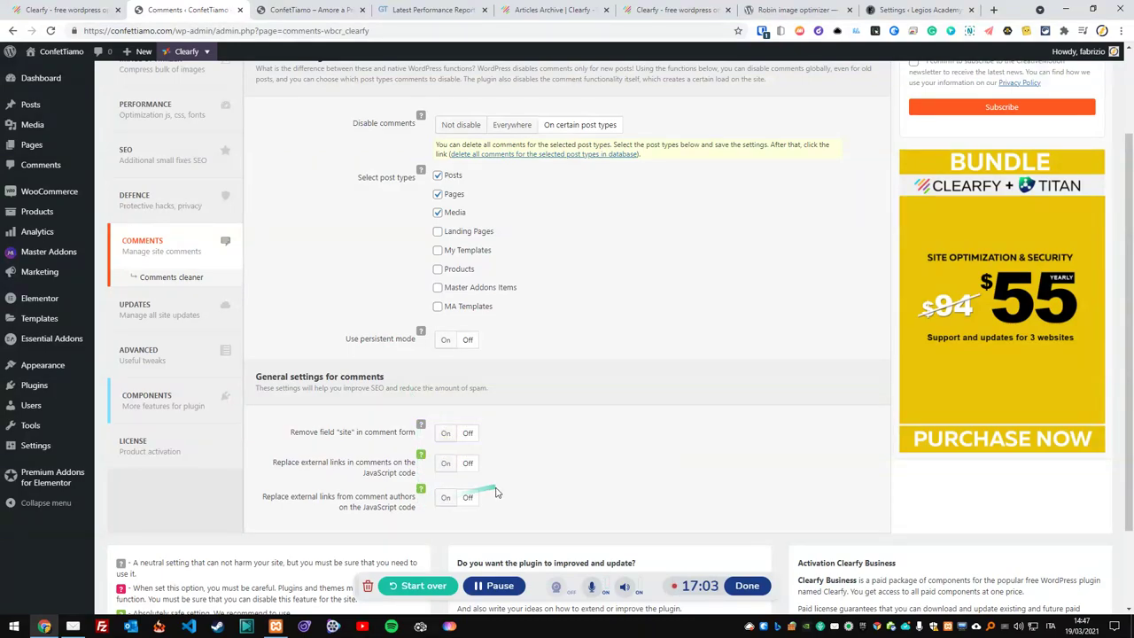
Step: Set Disable comments to Everywhere and save the settings
scroll(429, 408, up, 2)
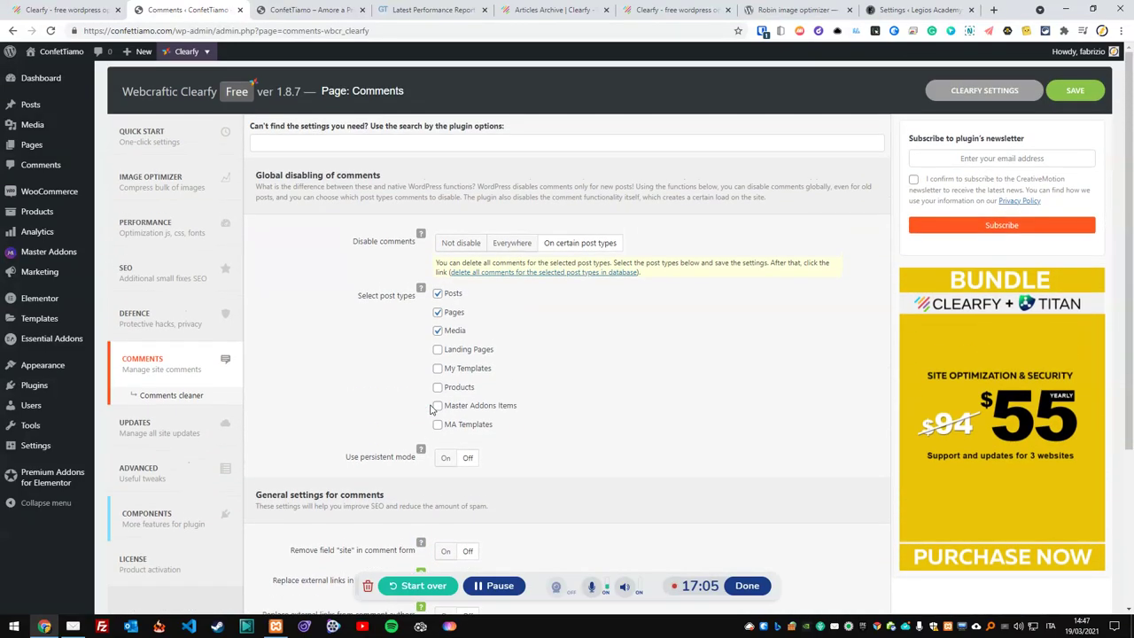
click(511, 242)
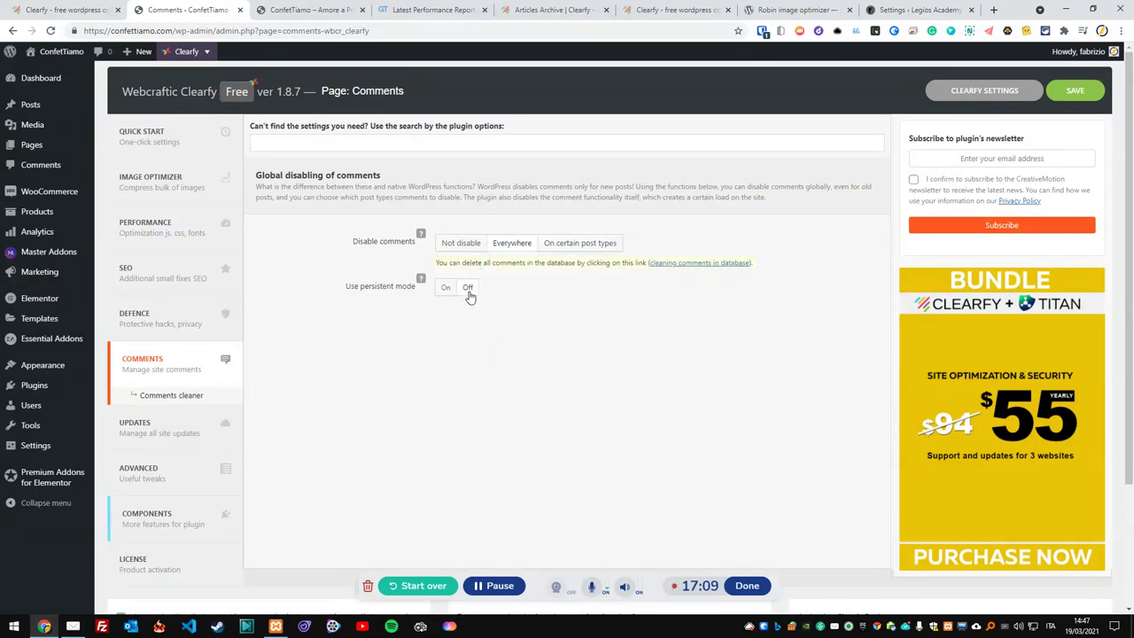
click(1069, 91)
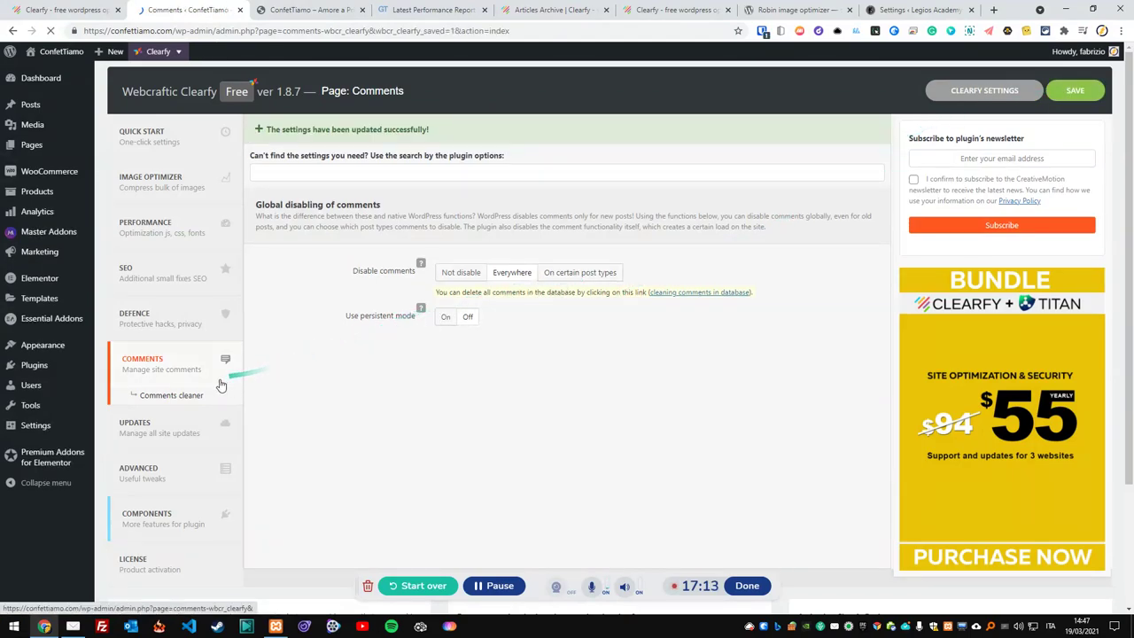
Step: Open the Comments cleaner and examine its tools for removing all, spam, unapproved and trashed comments
click(188, 398)
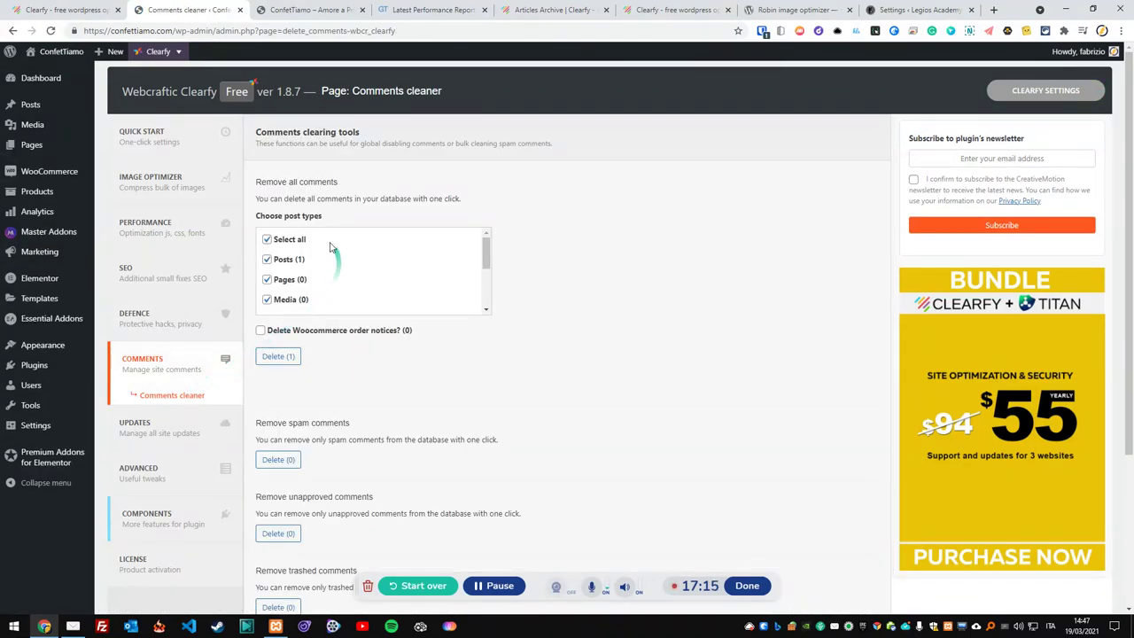
scroll(346, 341, down, 2)
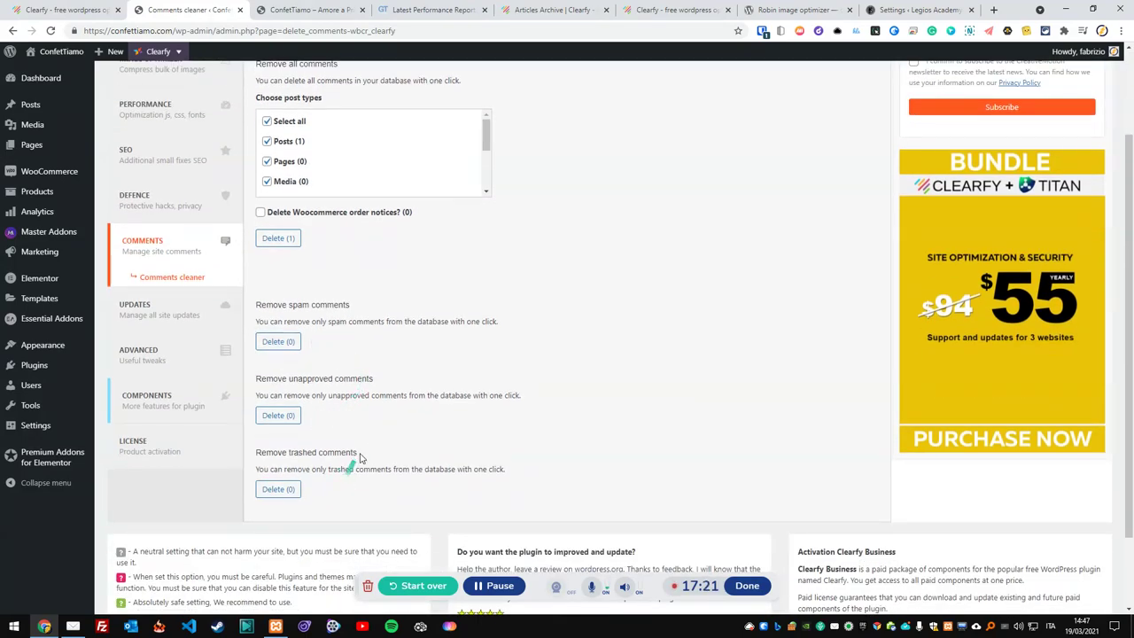
scroll(365, 453, up, 1)
scroll(368, 452, up, 2)
mouse_move(486, 248)
mouse_down()
mouse_move(488, 298)
mouse_move(486, 246)
mouse_up()
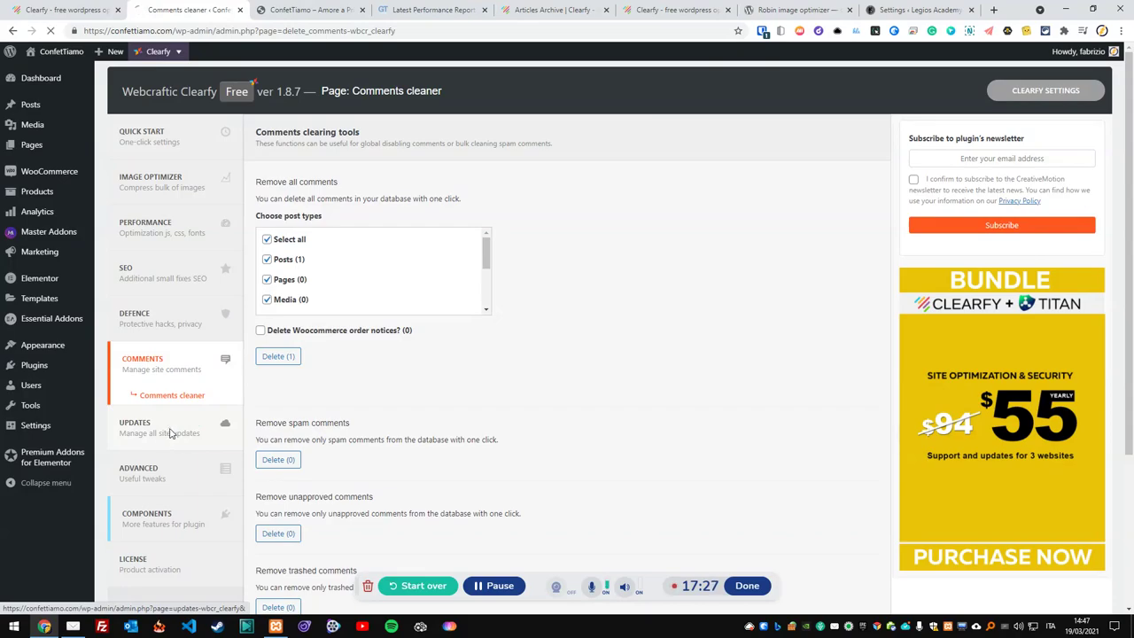
Step: Examine the Updates settings for plugins, themes and WordPress core, along with the email and core notification options
scroll(585, 266, down, 2)
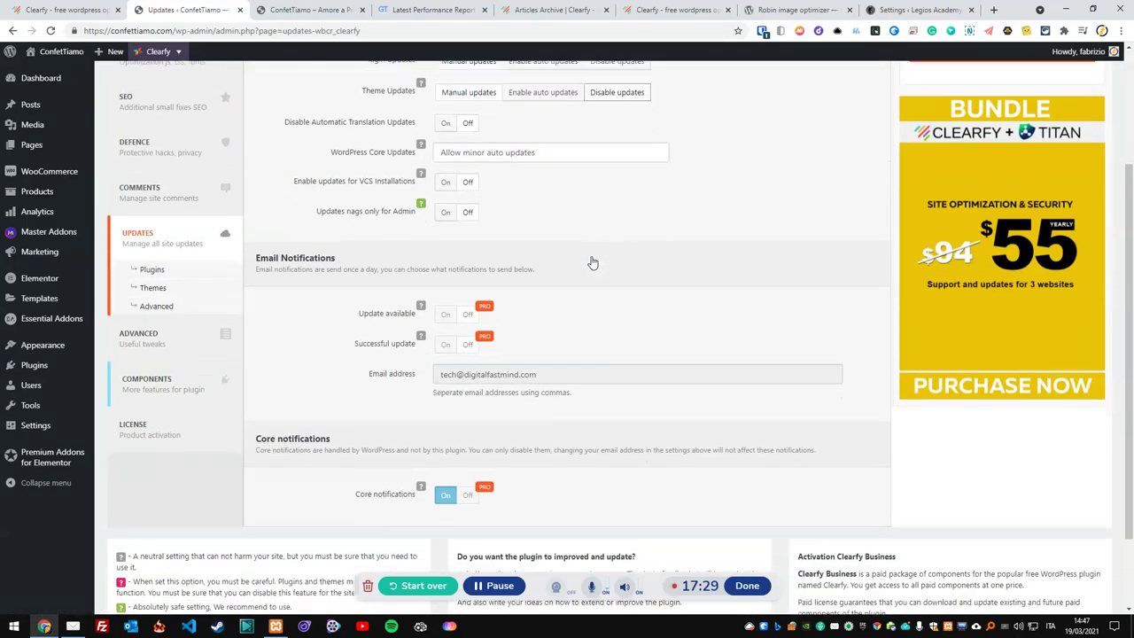
scroll(592, 258, up, 2)
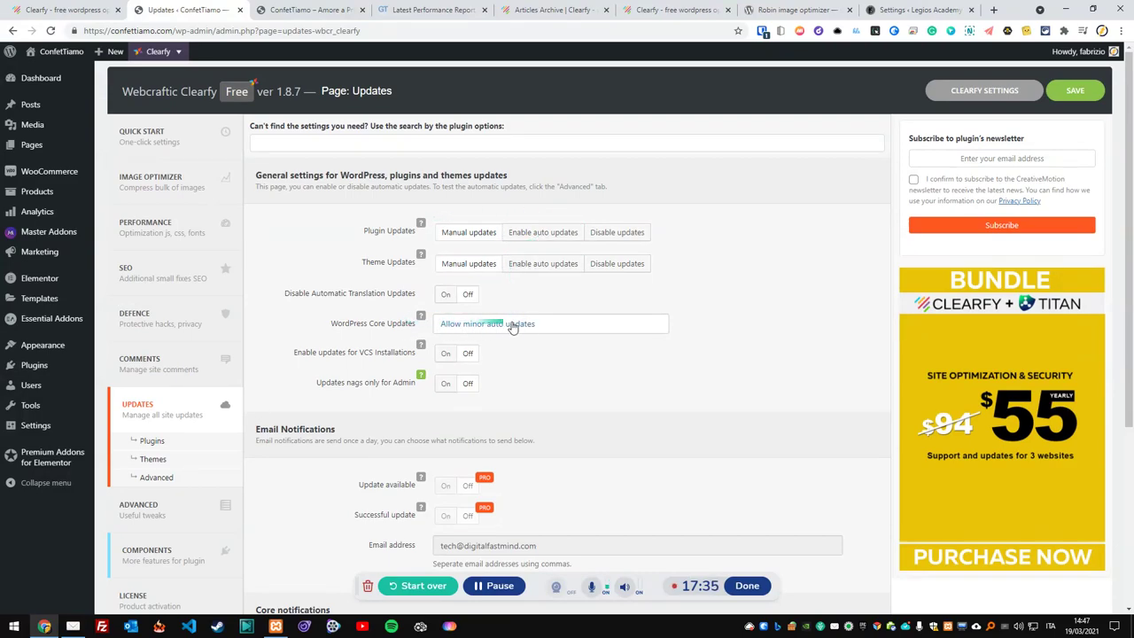
click(562, 325)
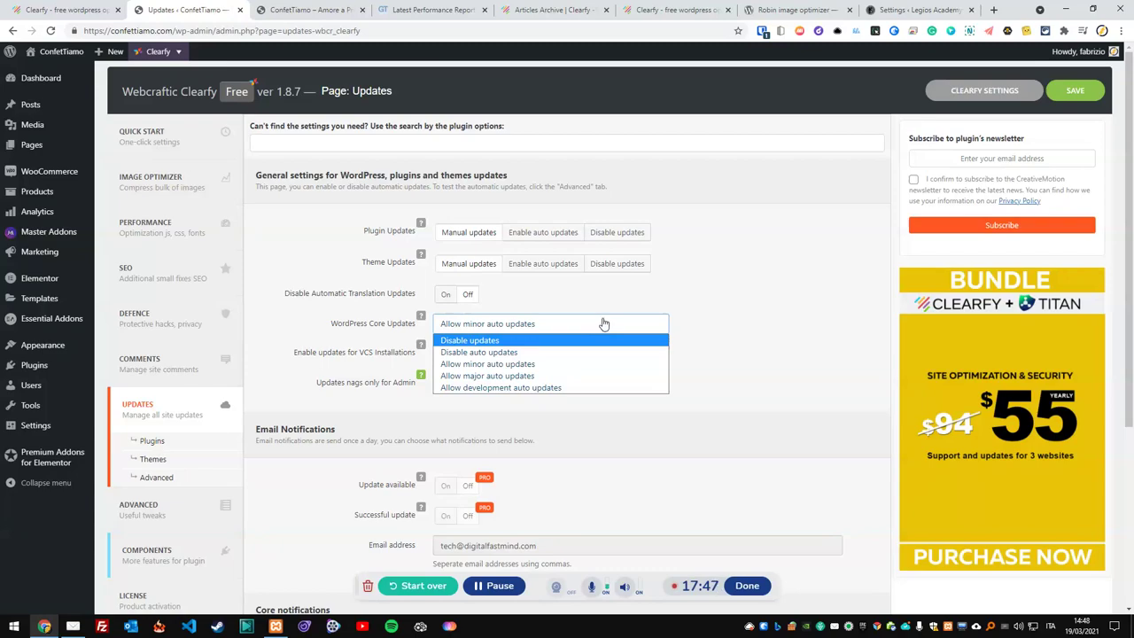
click(700, 284)
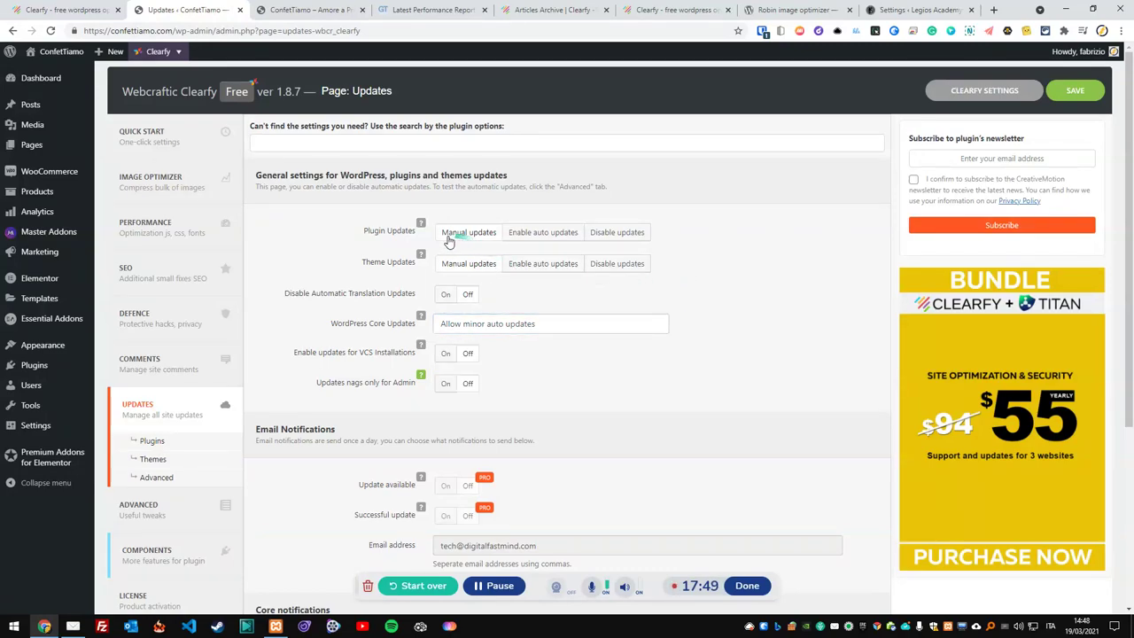
mouse_move(423, 229)
click(525, 235)
scroll(513, 390, down, 1)
scroll(514, 390, down, 1)
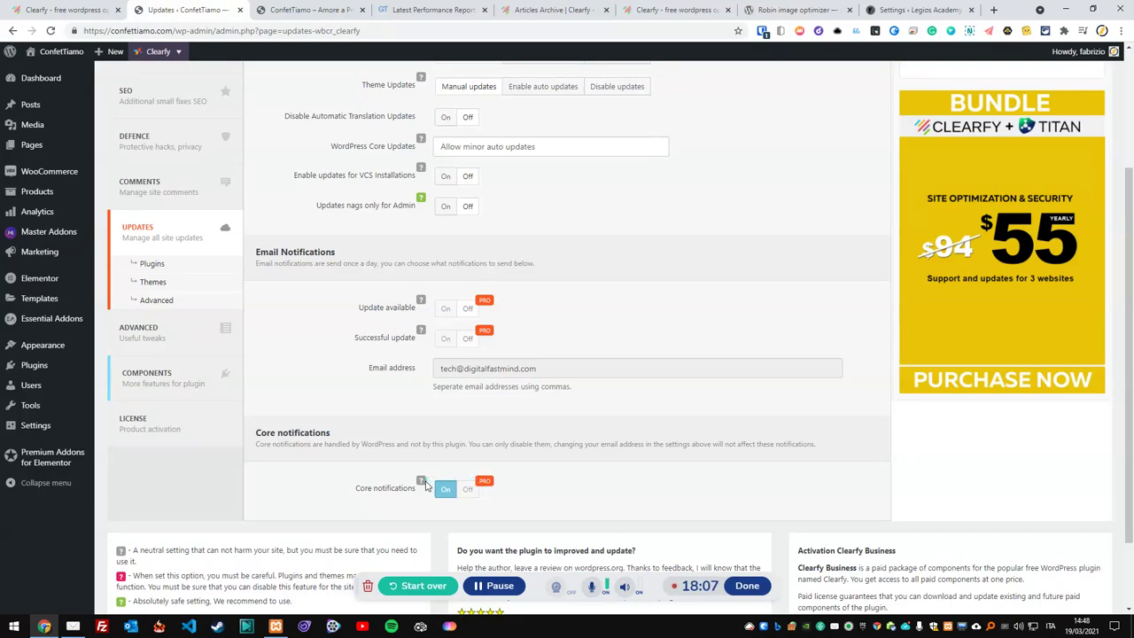
mouse_move(423, 483)
scroll(475, 469, up, 3)
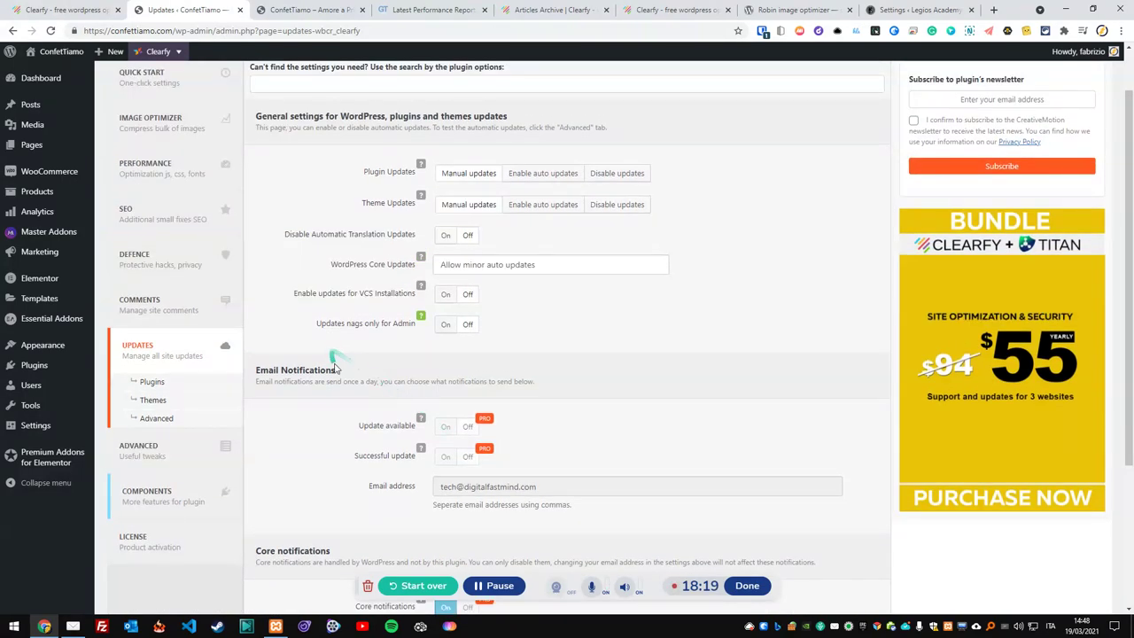
Step: Look through the individual plugin and theme update lists and the Advanced page for forcing automatic updates
click(155, 383)
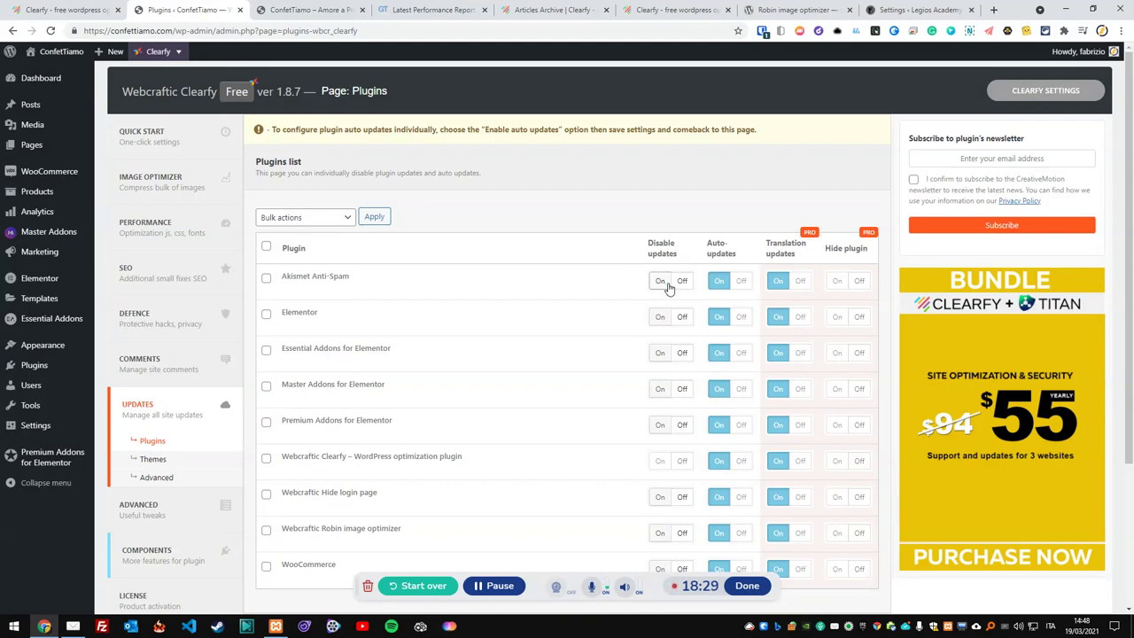
drag(706, 299, 751, 305)
drag(795, 258, 793, 279)
scroll(531, 371, down, 2)
click(156, 264)
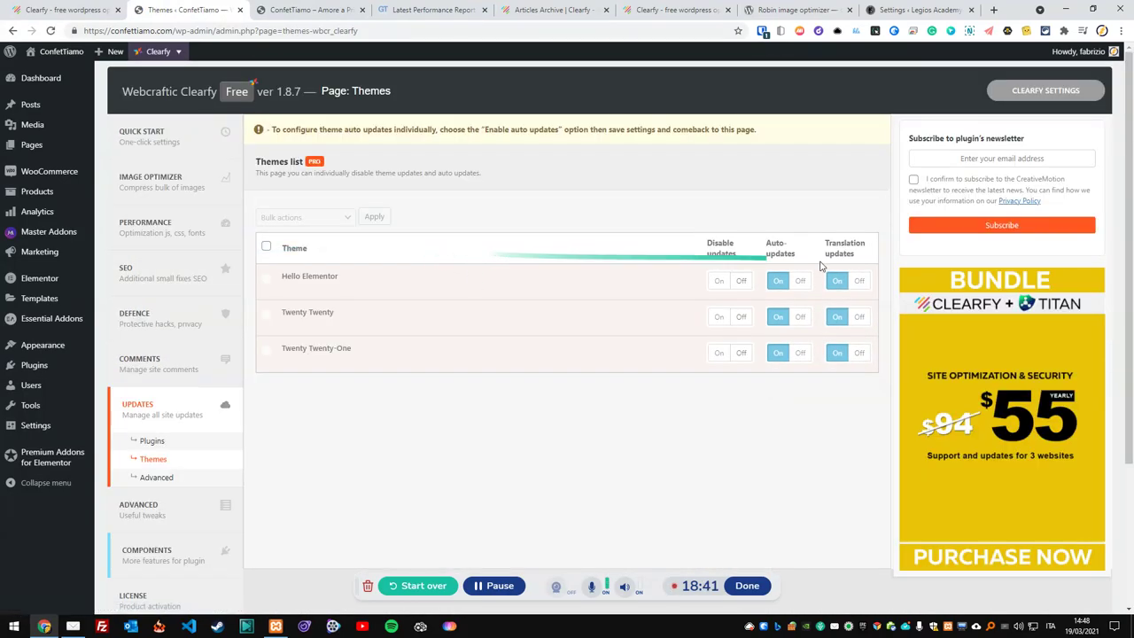
click(155, 477)
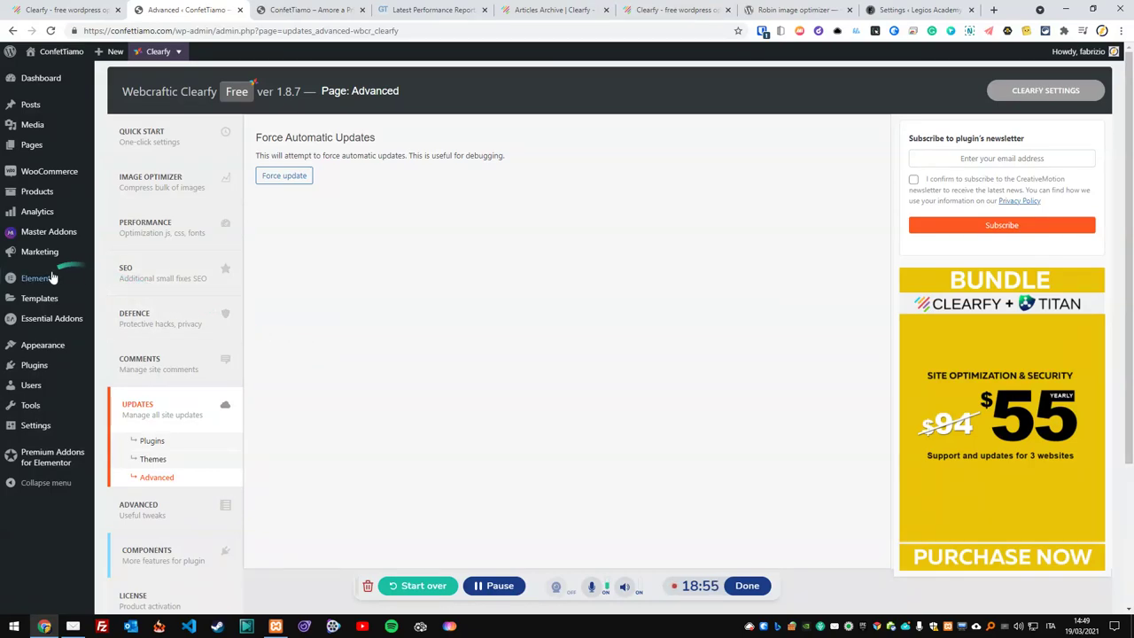
Step: Open the site's installed plugins list and hide the Clearfy, Hide login page and Robin image optimizer promotional notices
mouse_move(40, 368)
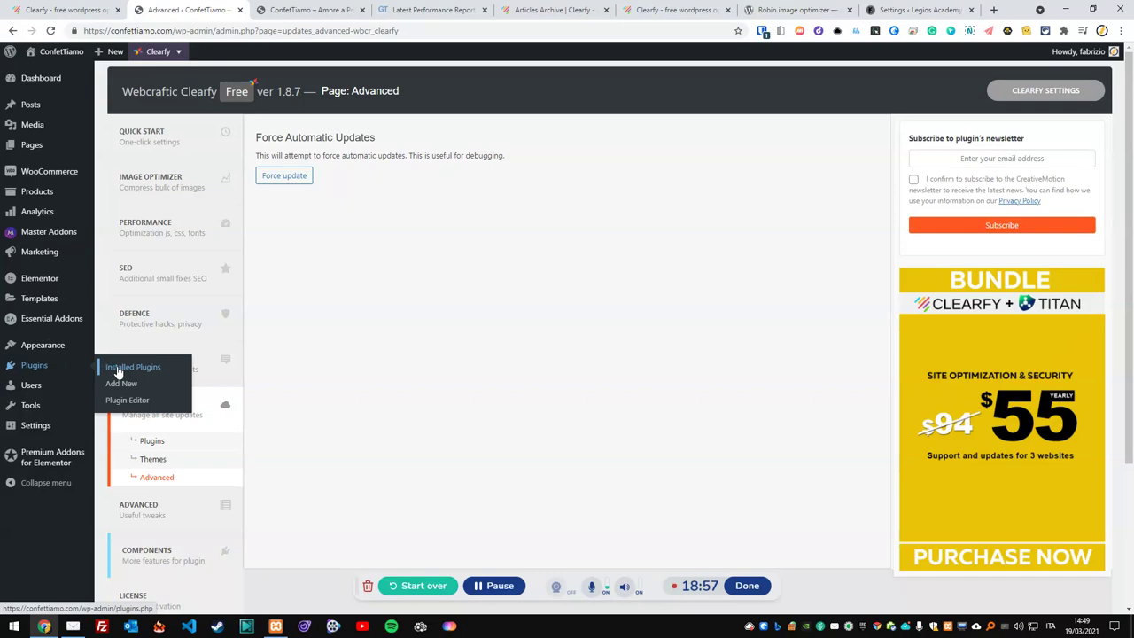
click(118, 370)
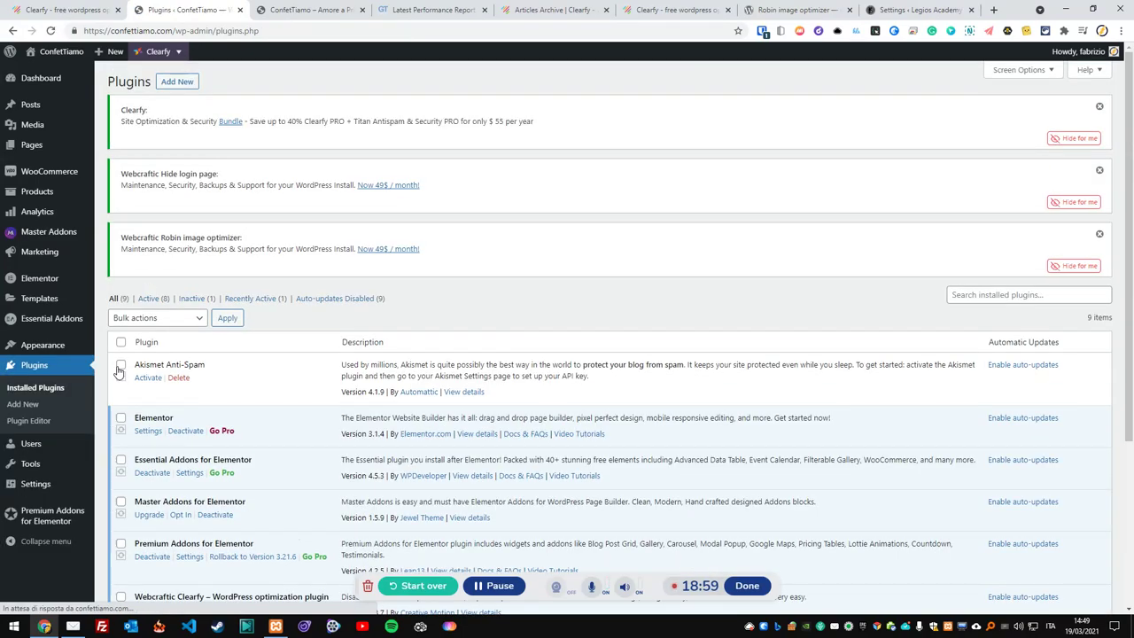
scroll(306, 306, down, 1)
scroll(297, 310, up, 1)
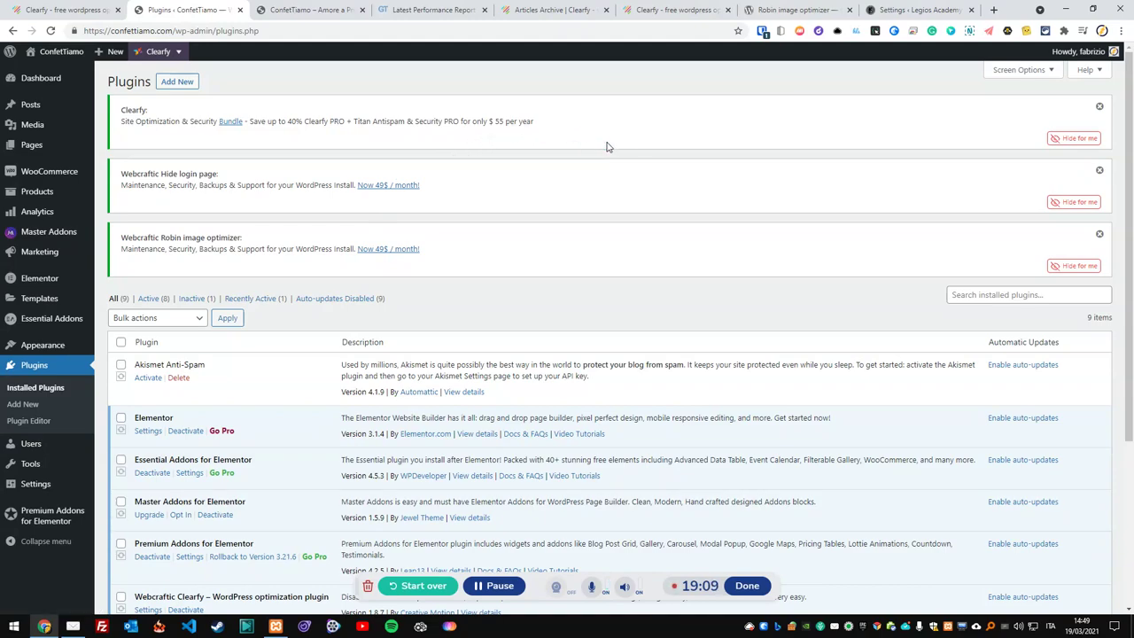
click(1059, 140)
click(1061, 139)
click(1063, 139)
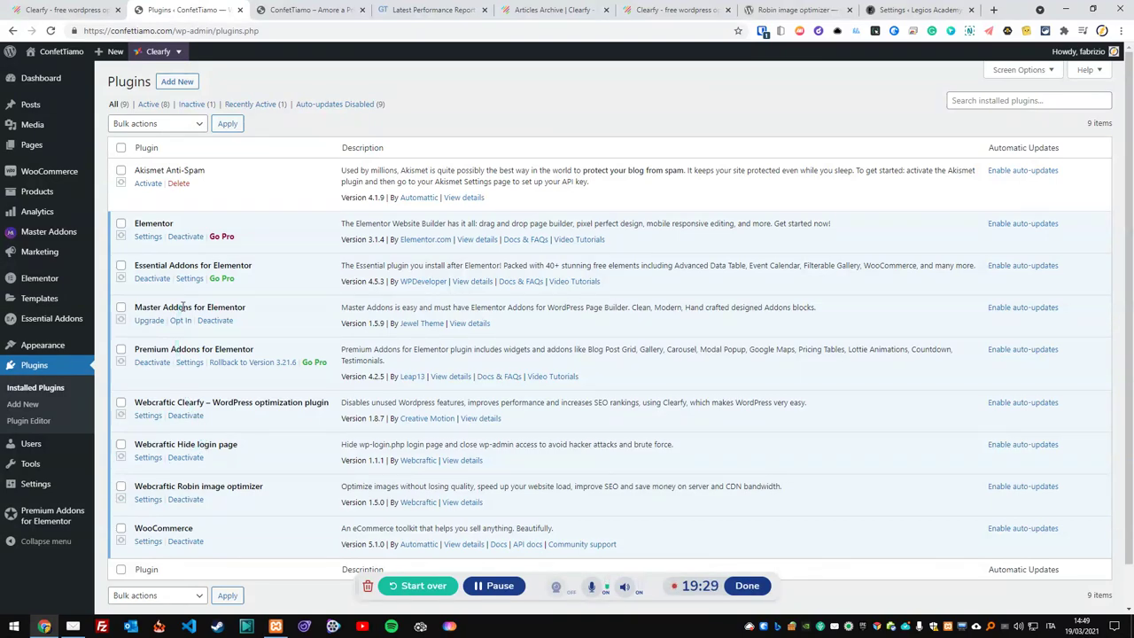
Step: Look over the installed plugins and open the Quick start page of the Clearfy settings
drag(212, 317, 226, 479)
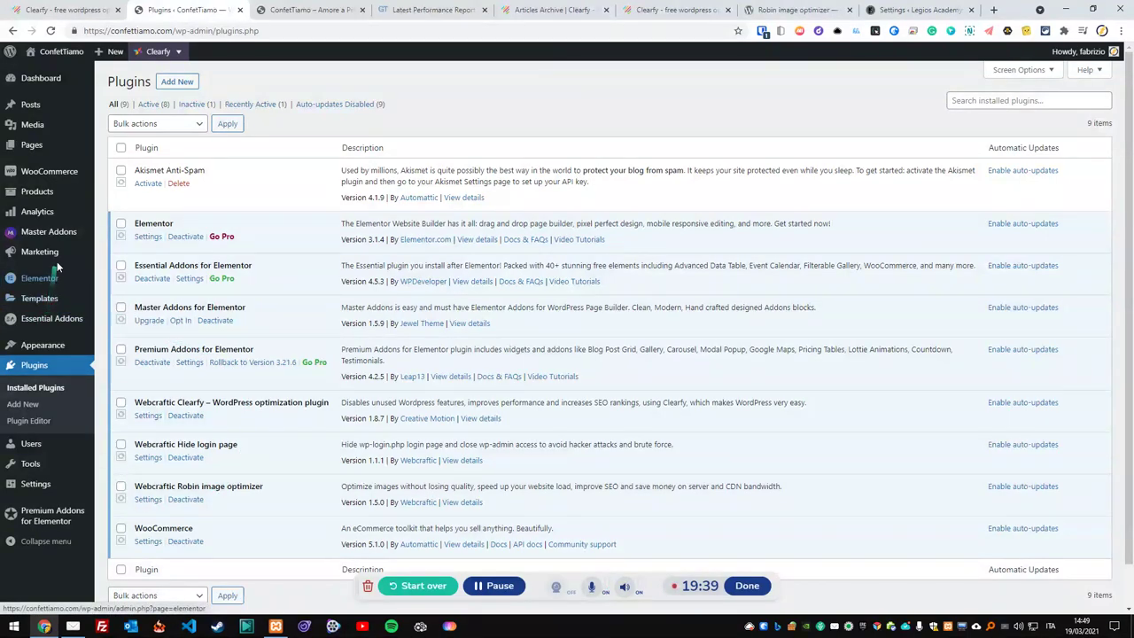
mouse_move(40, 352)
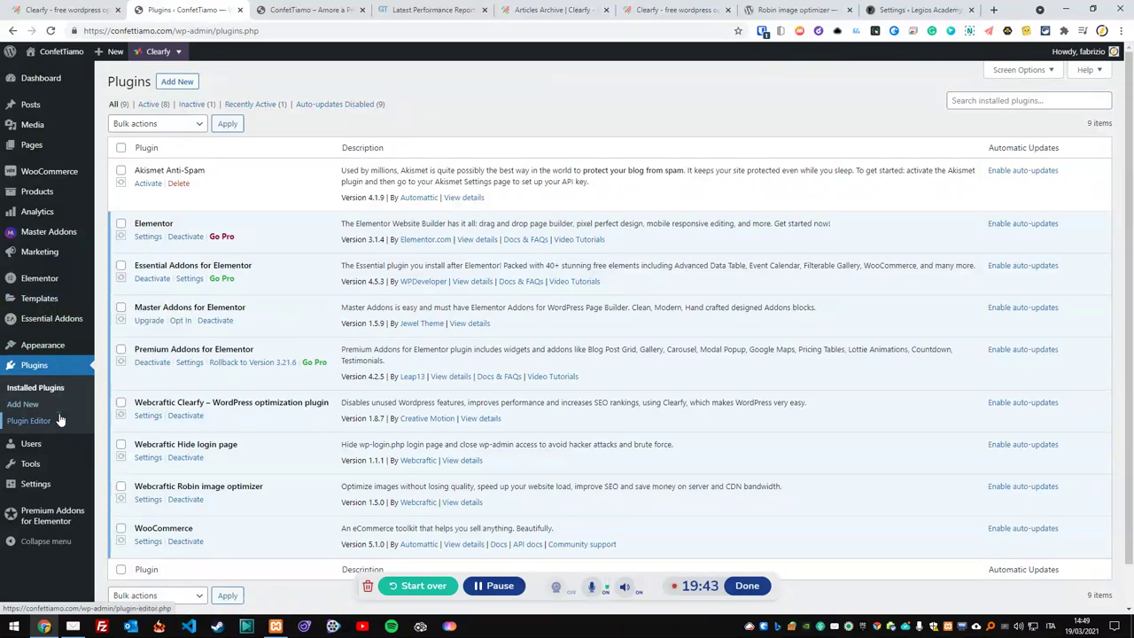
mouse_move(49, 485)
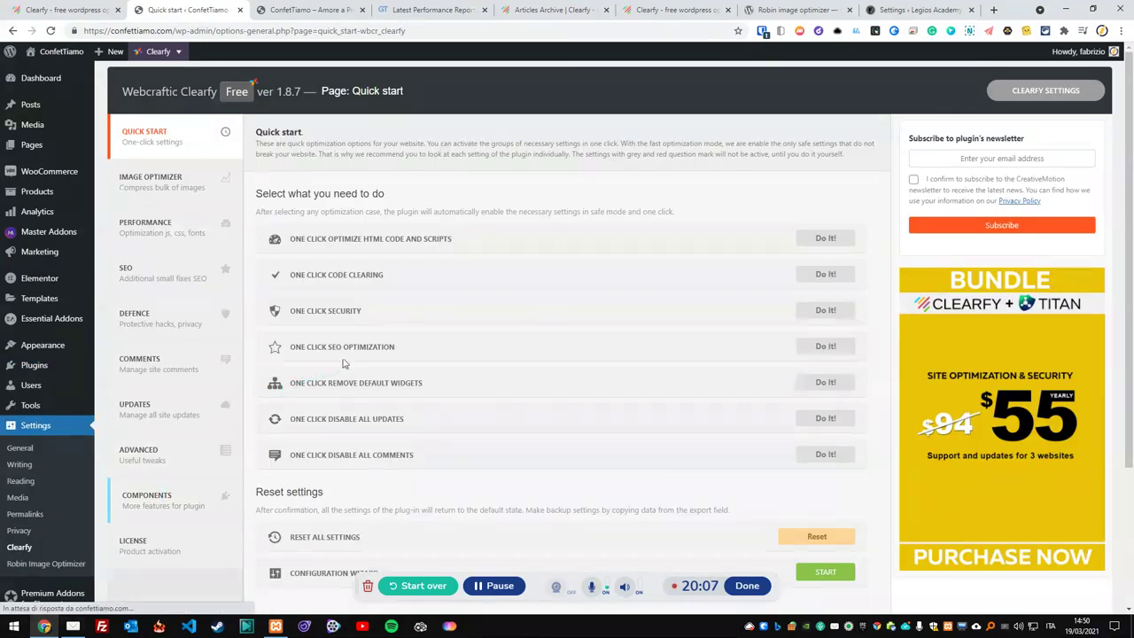
Step: Open Clearfy's Advanced page and examine the options for admin notices, resetting hidden notices and disabling the admin top bar
scroll(338, 337, down, 2)
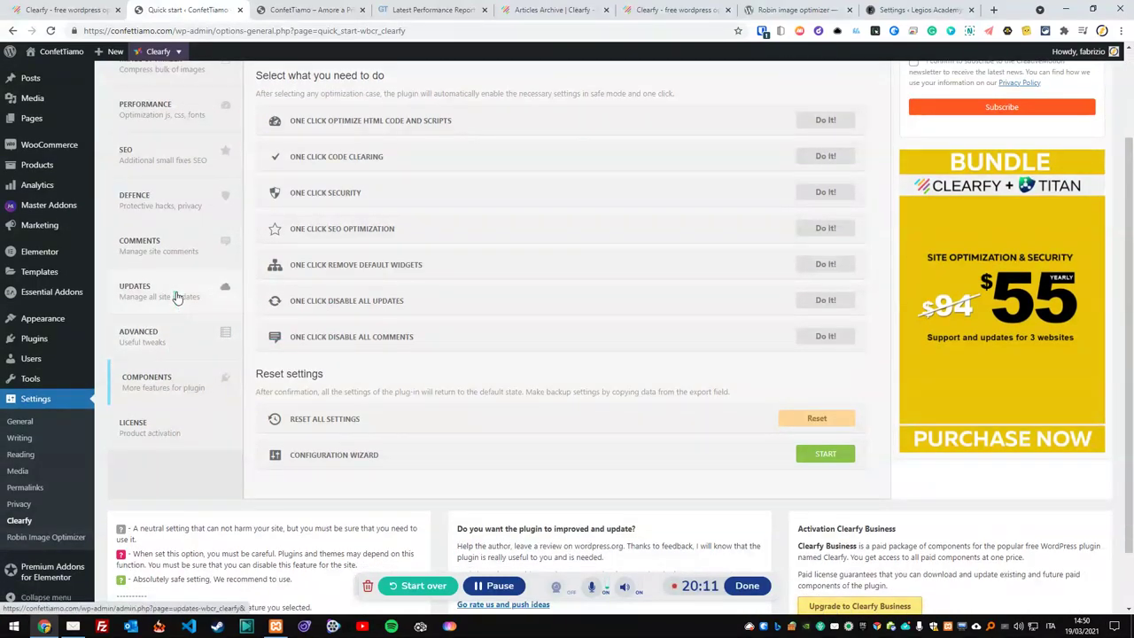
click(179, 341)
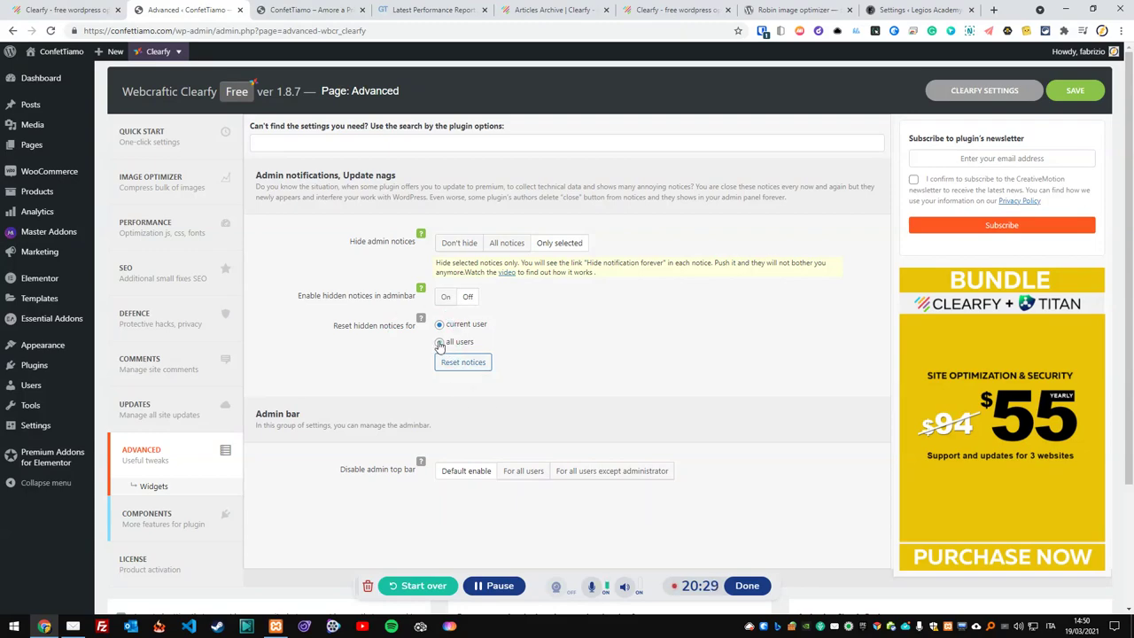
mouse_move(423, 325)
mouse_move(401, 469)
Step: Open the Widgets page under Advanced and look through the options for removing unused WordPress widgets
click(154, 488)
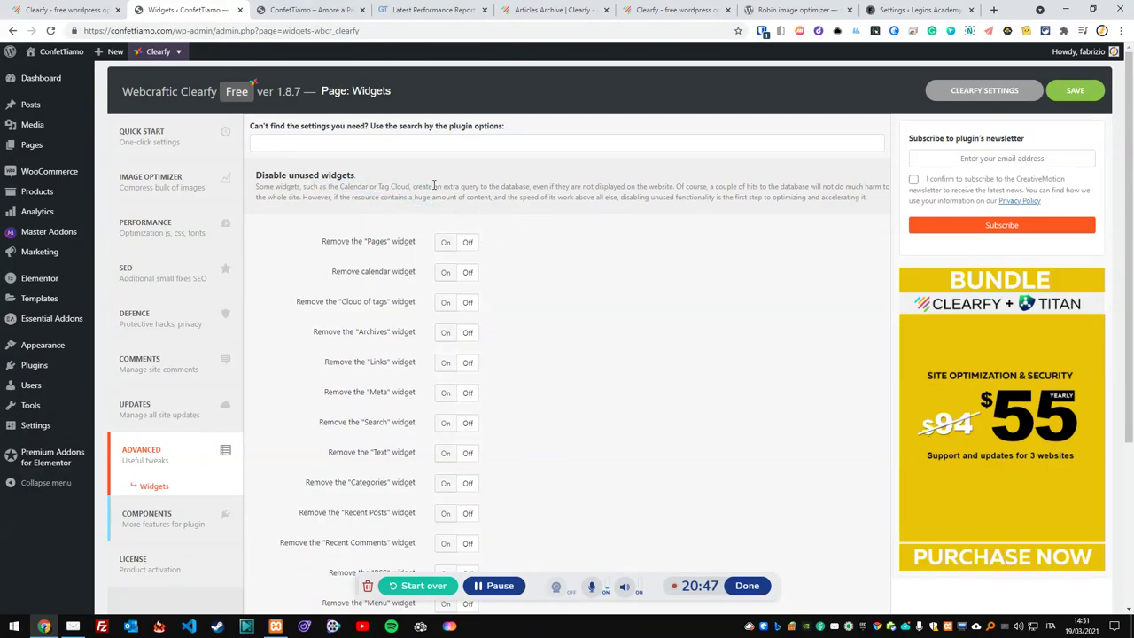
drag(433, 185, 474, 186)
click(533, 193)
scroll(532, 199, down, 2)
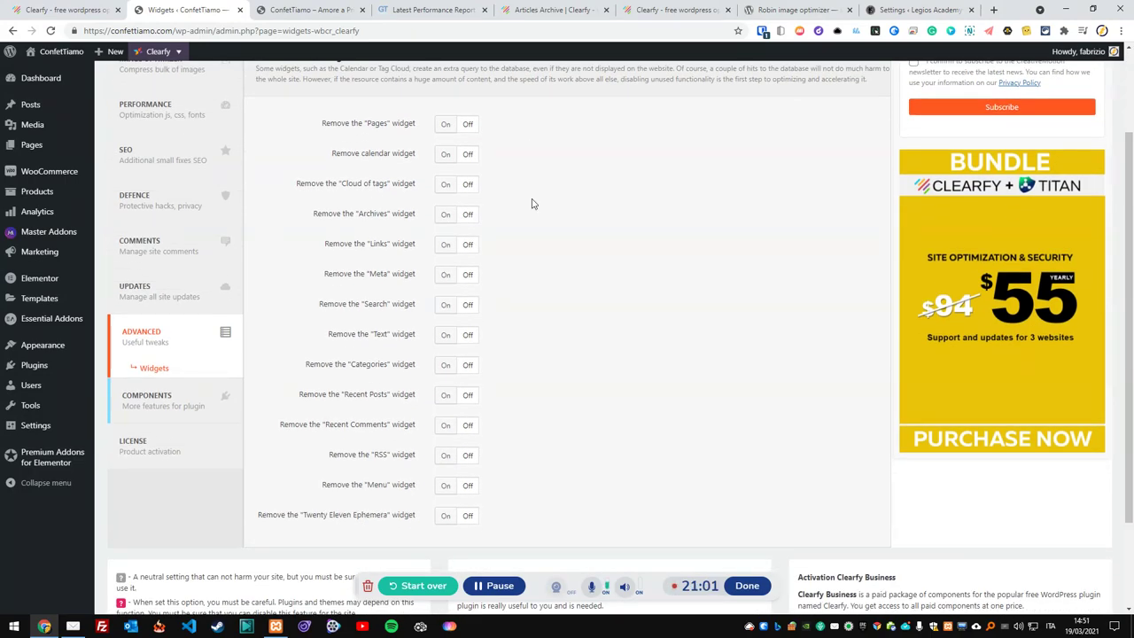
scroll(532, 205, up, 2)
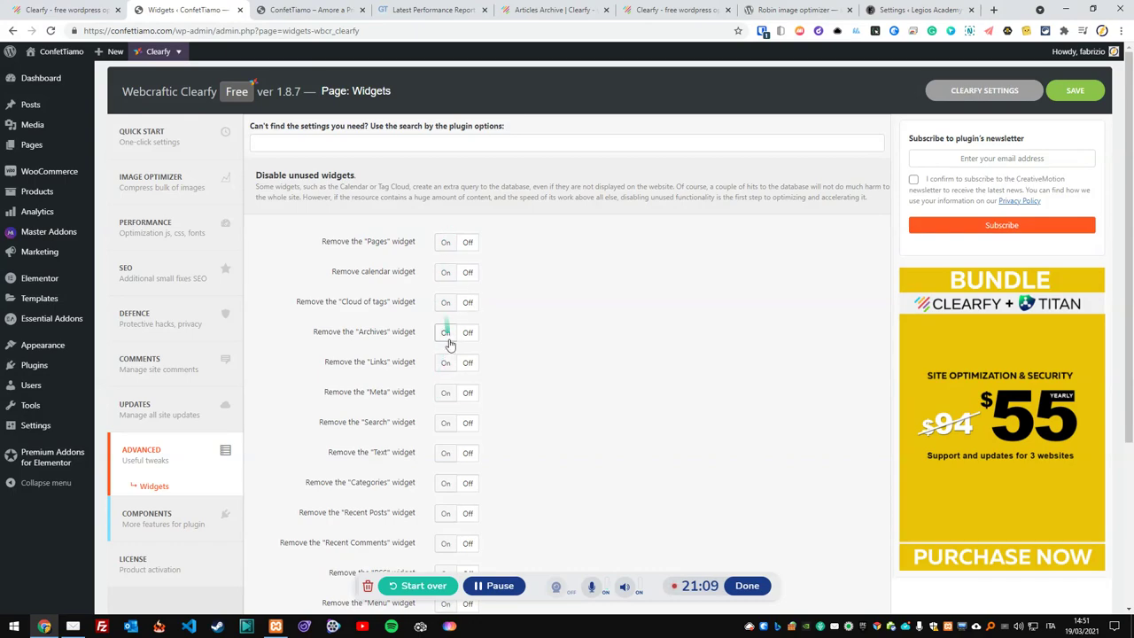
scroll(445, 416, down, 1)
scroll(443, 447, down, 1)
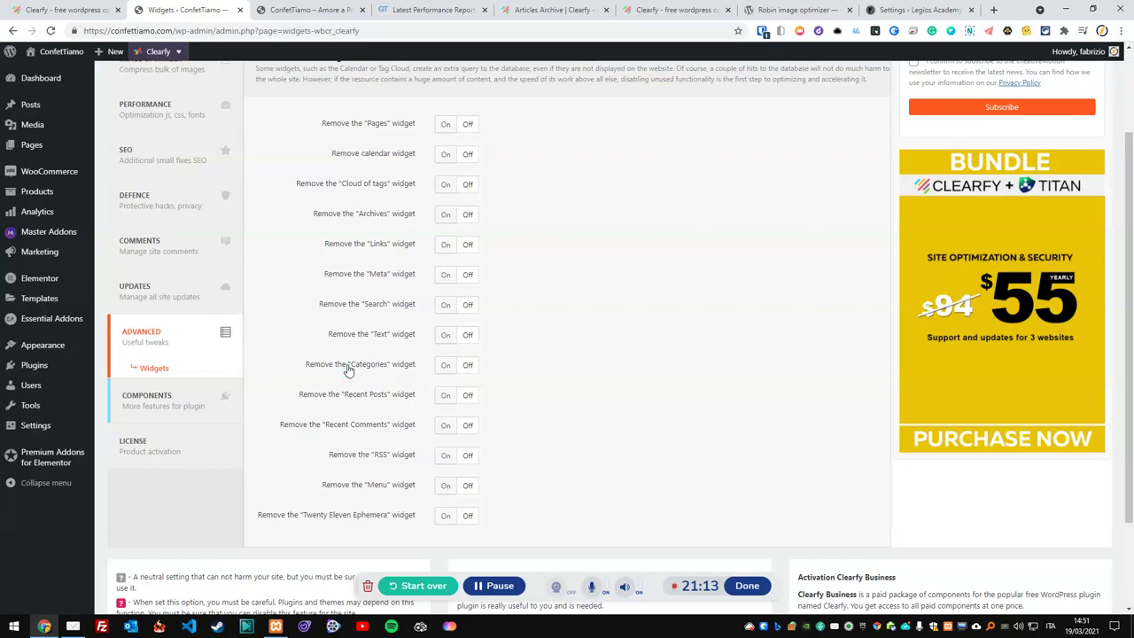
Step: Open Clearfy's Components page and look over the free, freemium and premium components of the plugin bundle
click(182, 404)
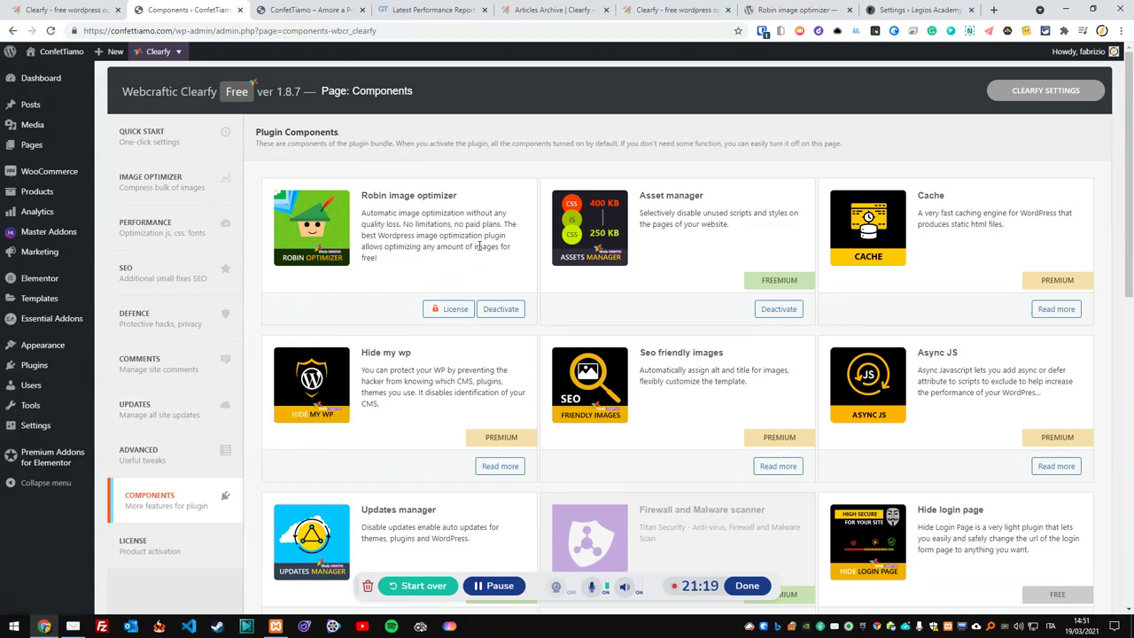
scroll(479, 247, down, 8)
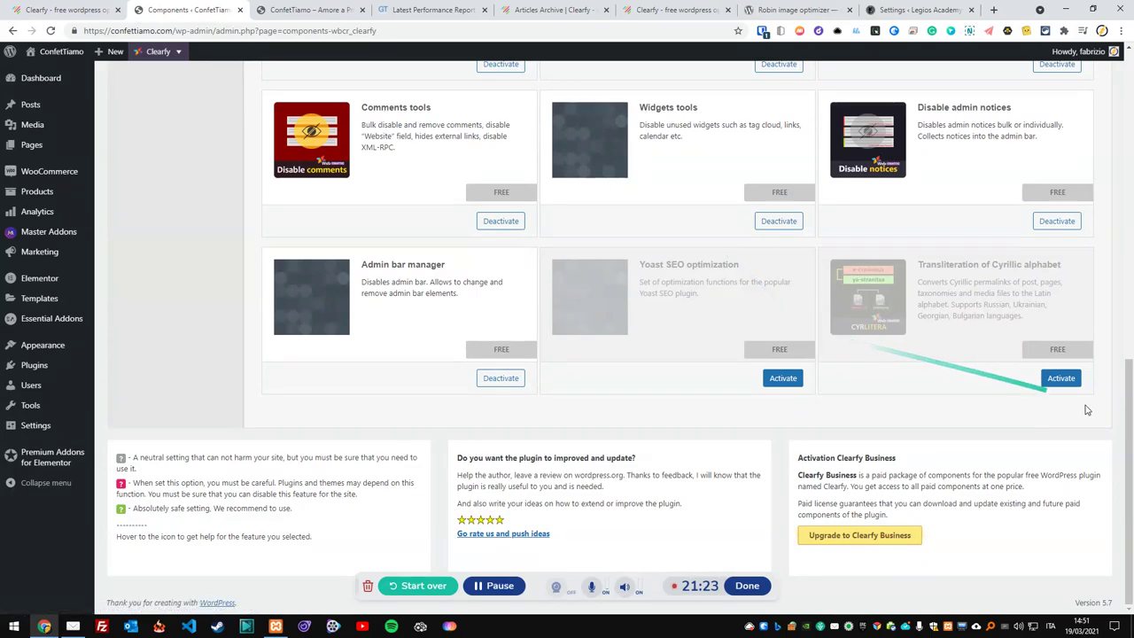
drag(1131, 461, 1131, 143)
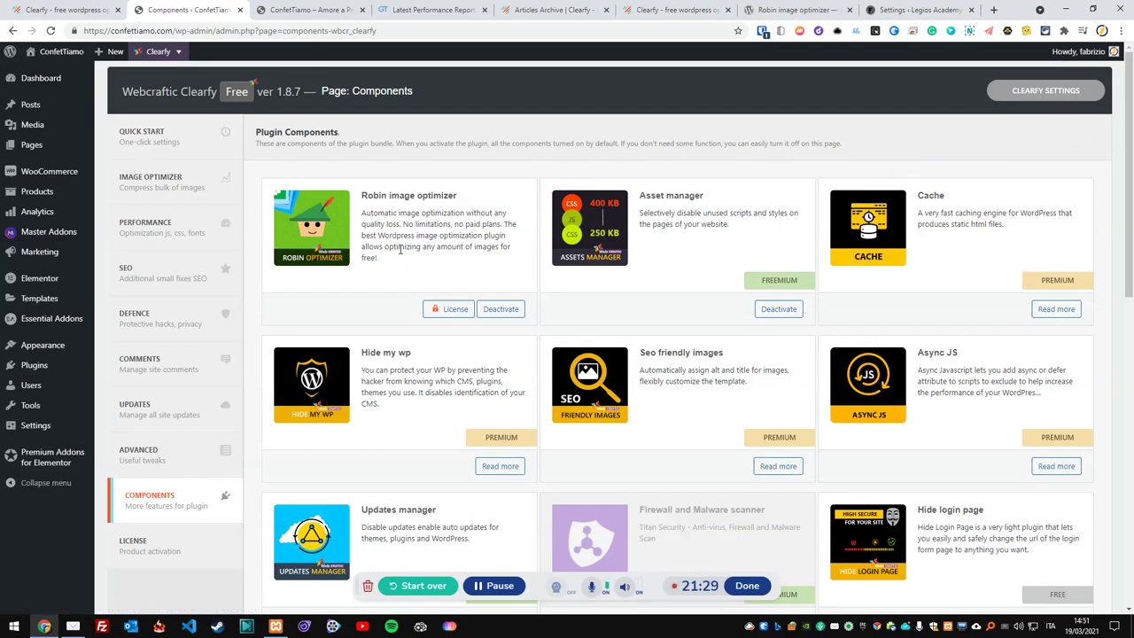
drag(440, 235, 485, 245)
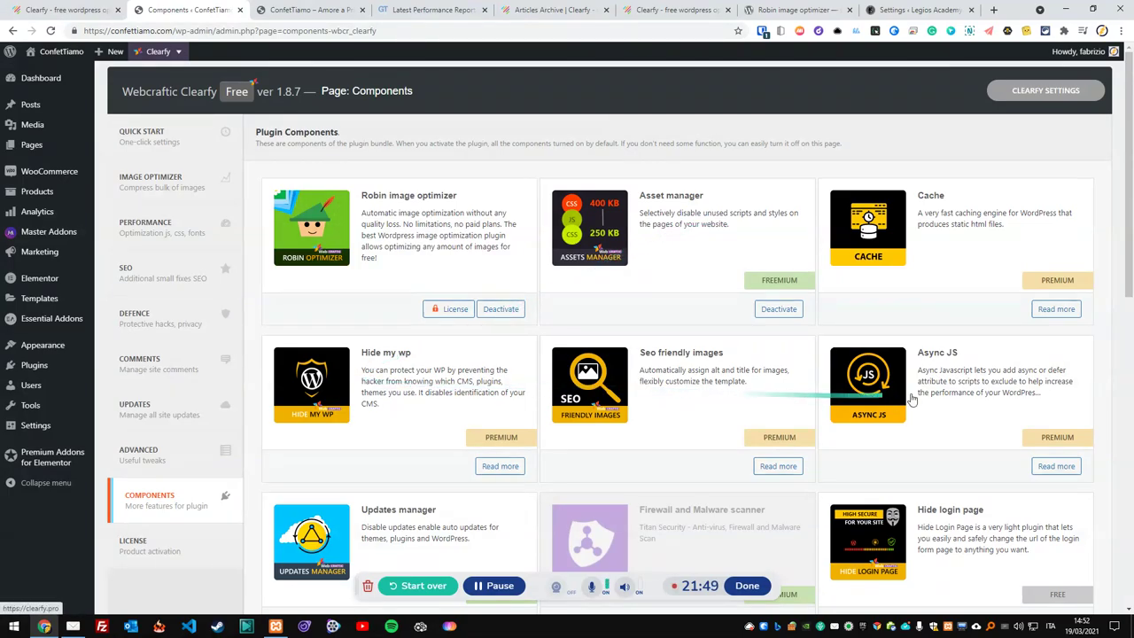
scroll(493, 416, down, 2)
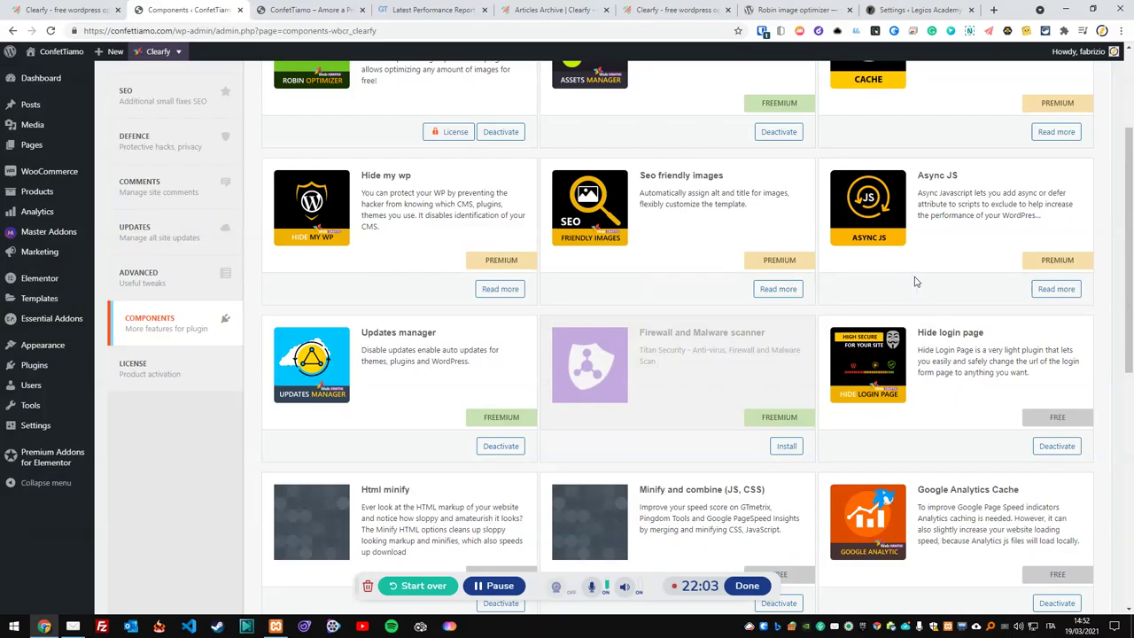
scroll(916, 281, down, 1)
scroll(458, 293, down, 2)
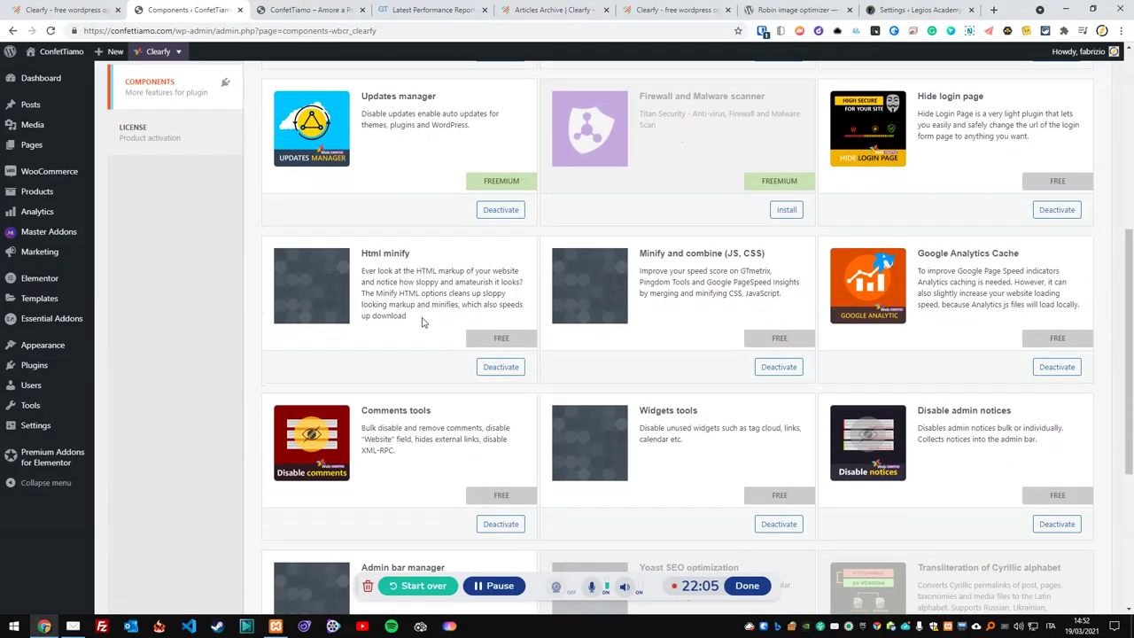
scroll(421, 323, down, 2)
scroll(522, 363, up, 6)
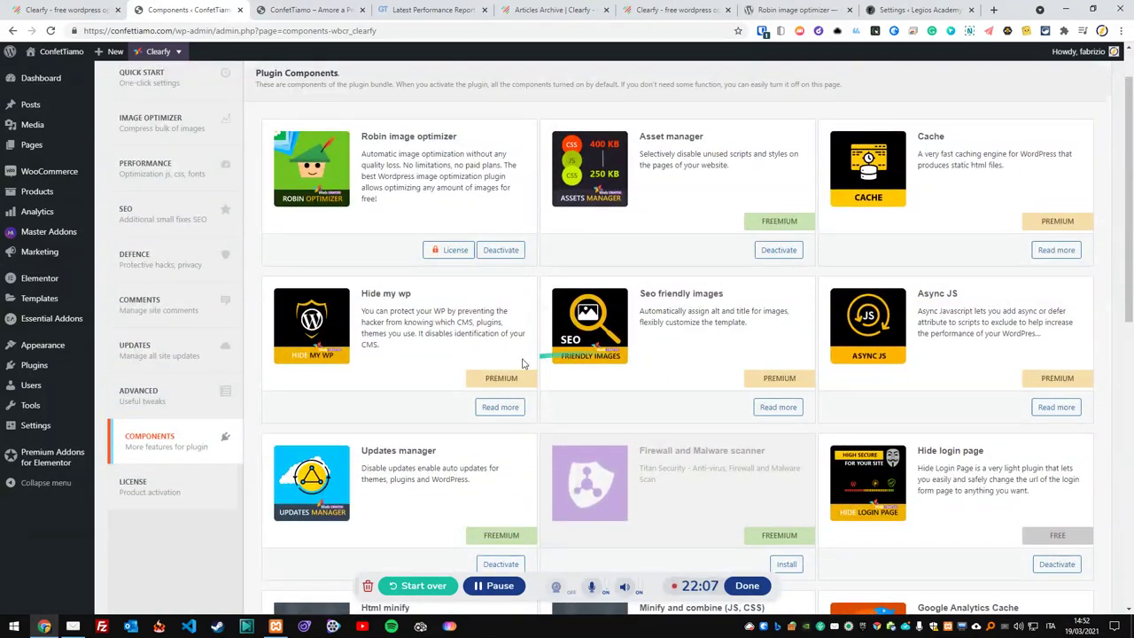
scroll(522, 363, up, 1)
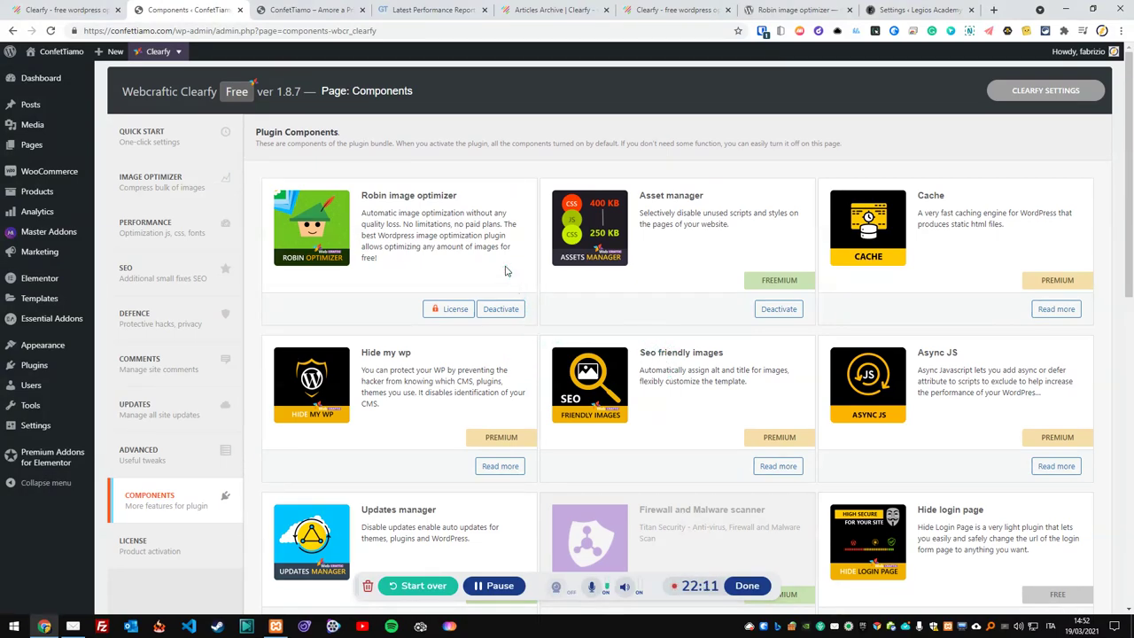
Step: On the Robin image optimizer plugin page, read the FAQ answer on why the plugin is free and for how long
click(773, 11)
scroll(639, 213, up, 2)
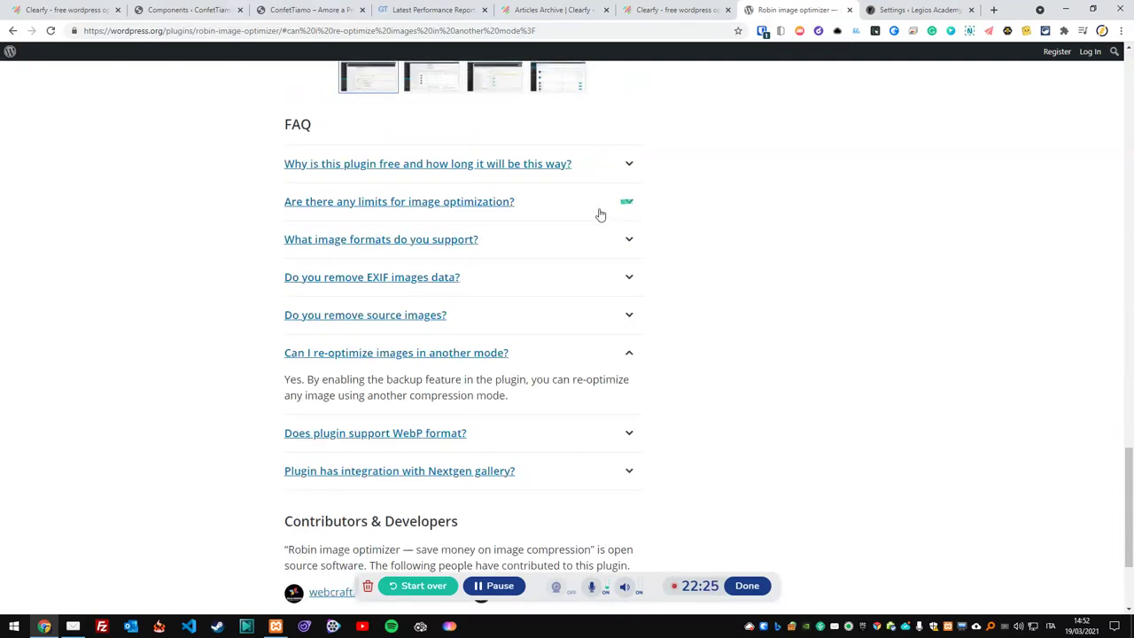
click(464, 180)
scroll(607, 195, up, 2)
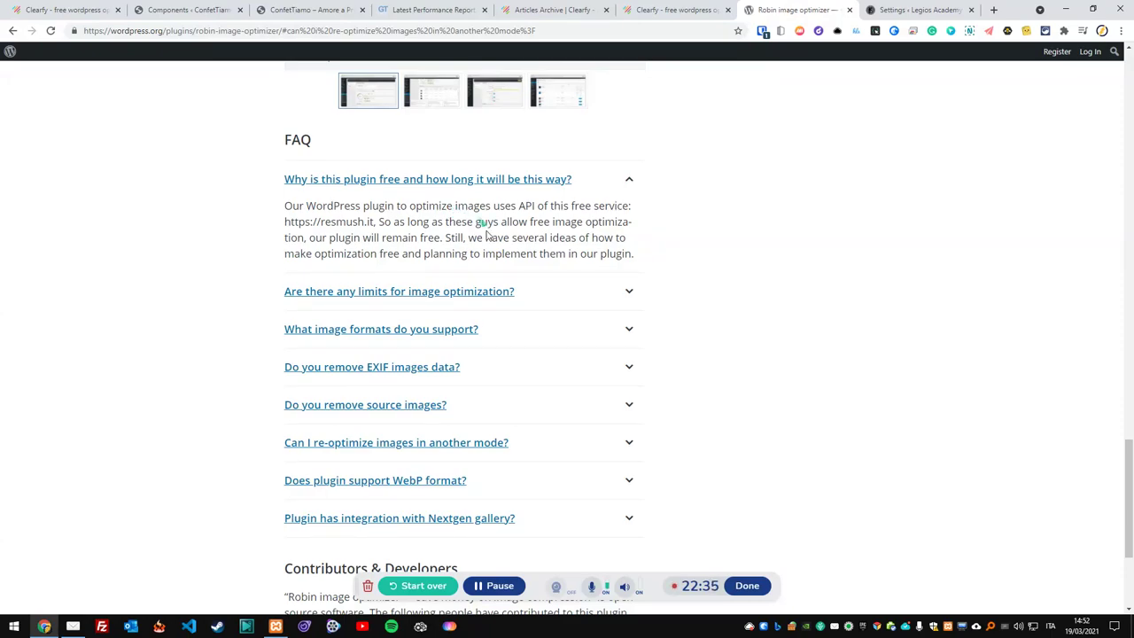
scroll(490, 293, down, 2)
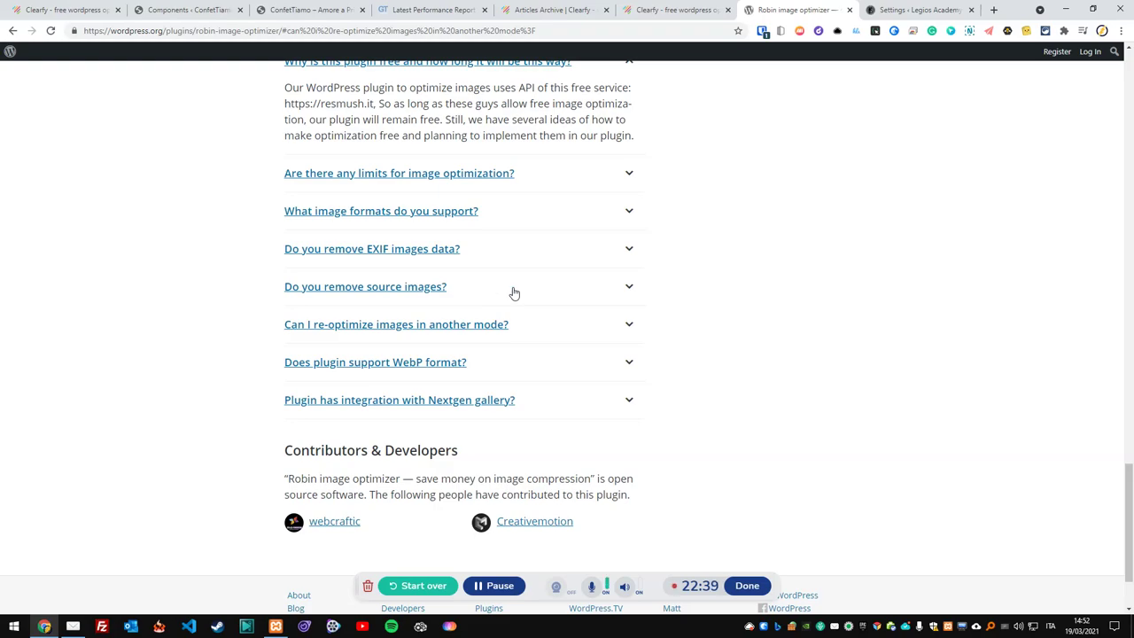
scroll(513, 293, up, 4)
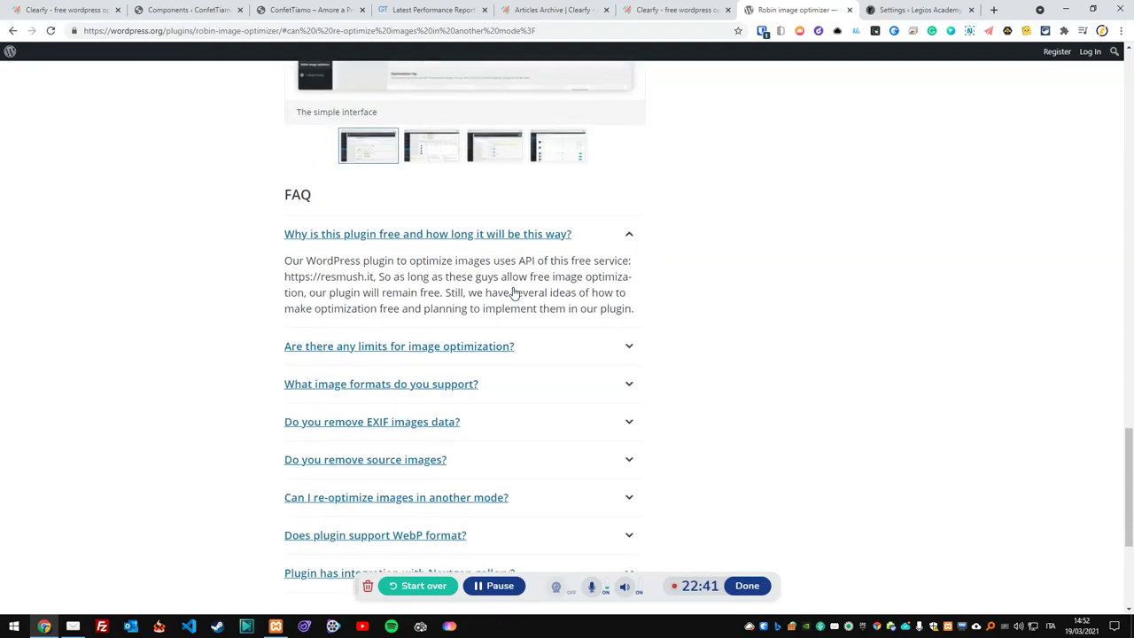
Step: Open the Webcraftic author link from the Robin image optimizer plugin page in a new tab and switch to it
click(643, 5)
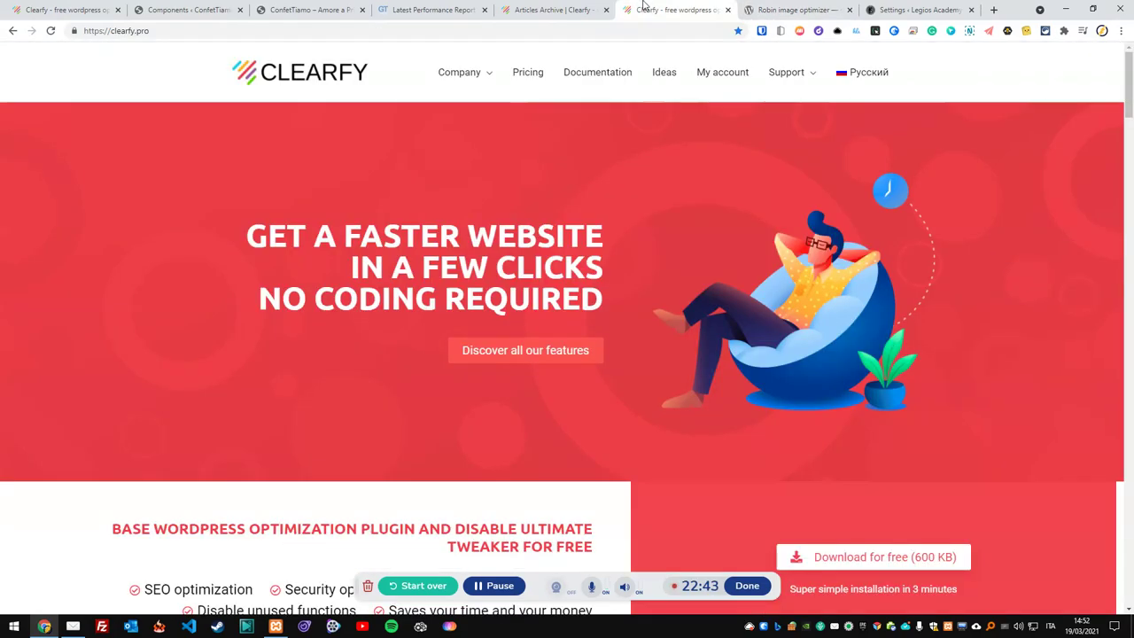
click(614, 9)
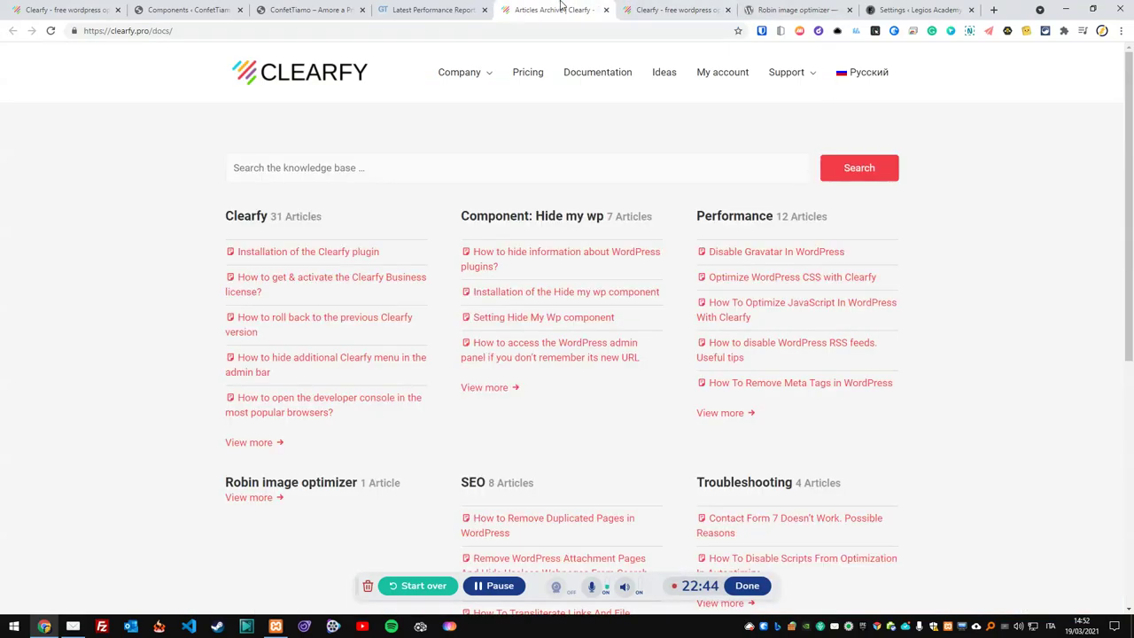
click(655, 9)
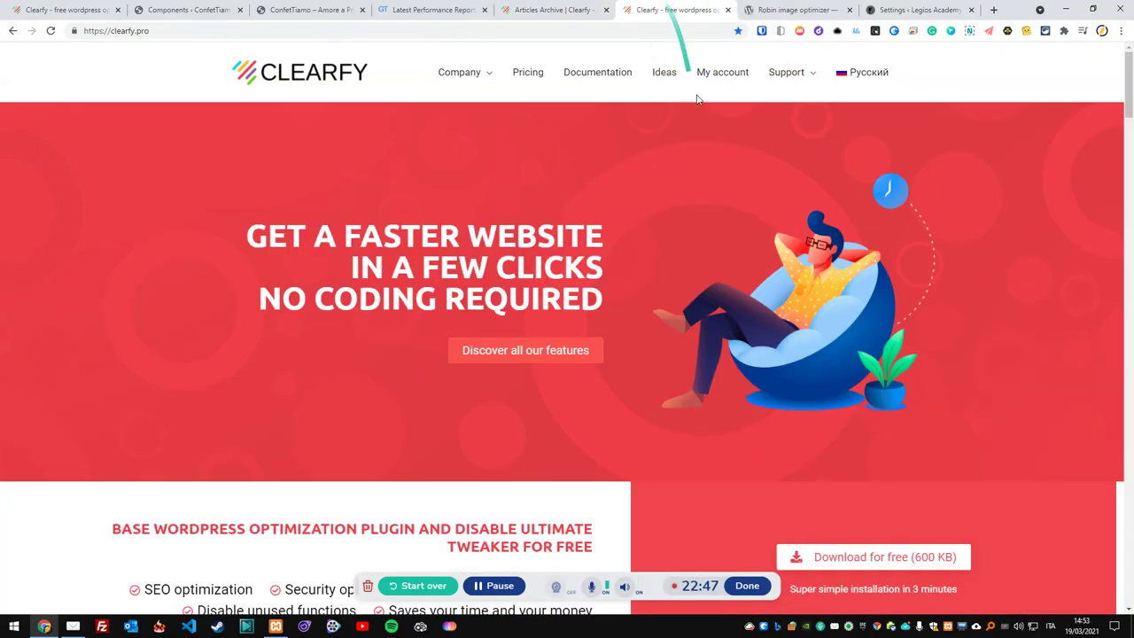
click(784, 10)
scroll(572, 172, up, 5)
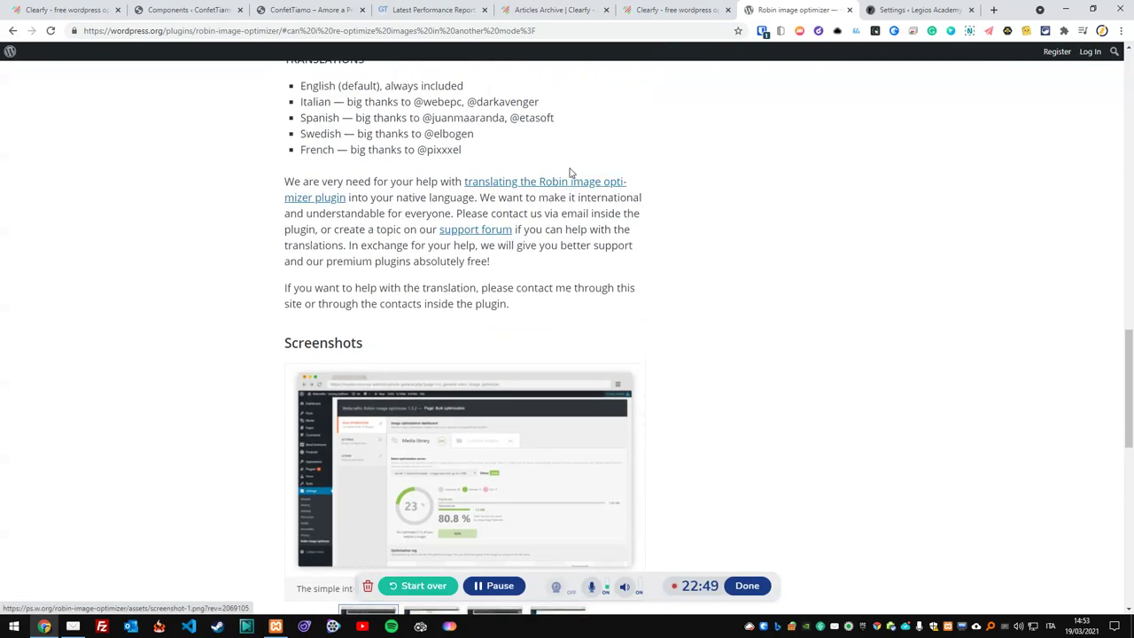
scroll(571, 172, up, 5)
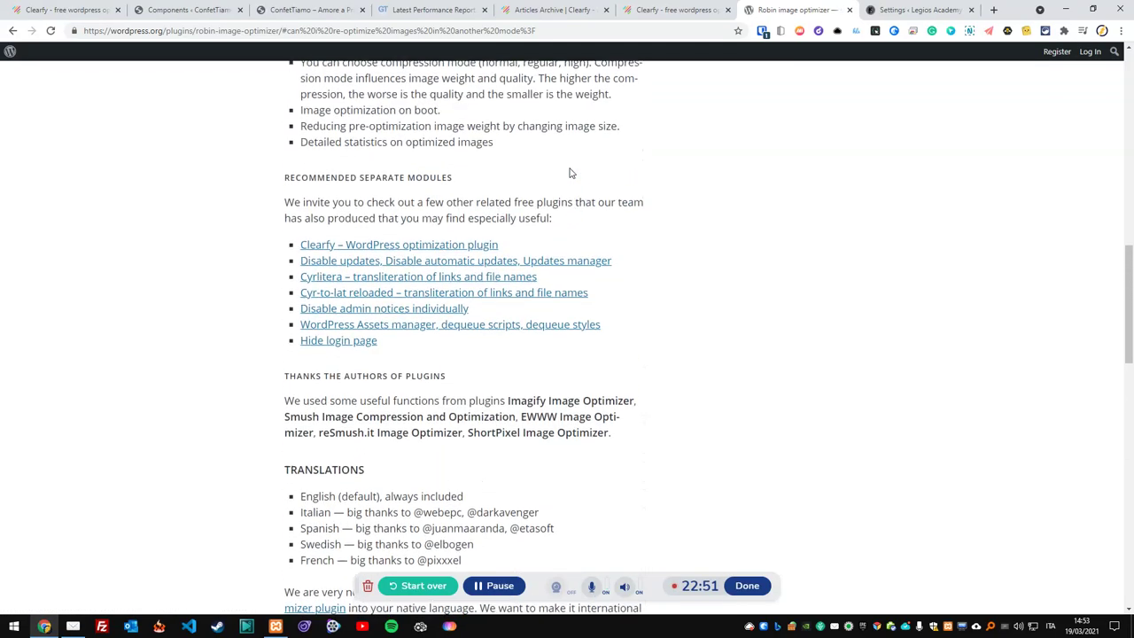
scroll(571, 173, up, 10)
scroll(571, 178, up, 4)
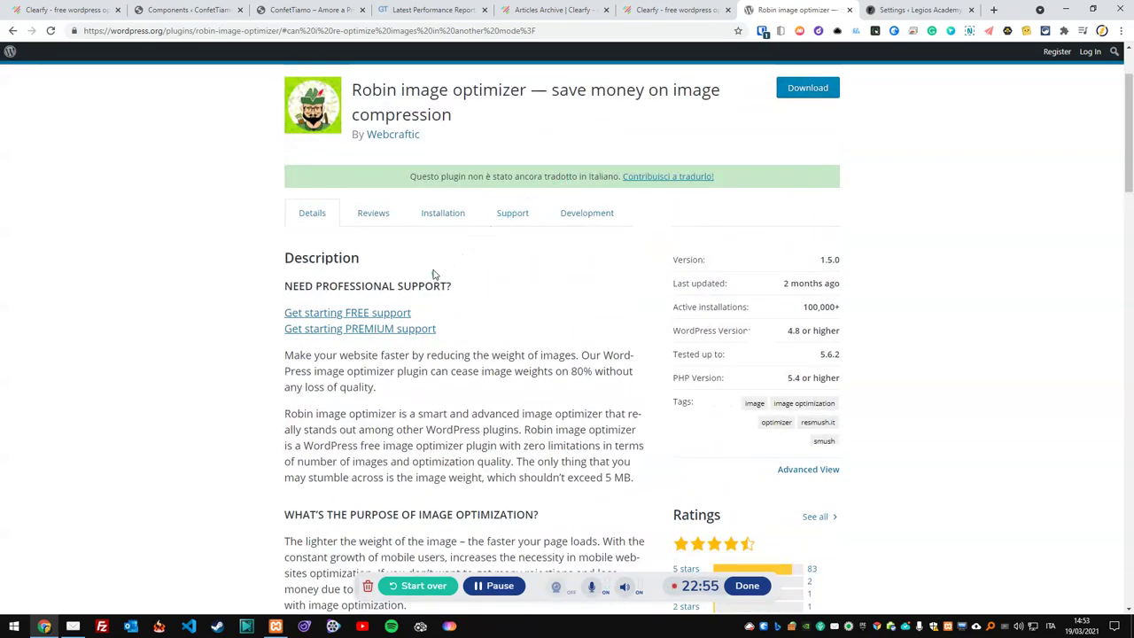
right_click(393, 133)
click(425, 142)
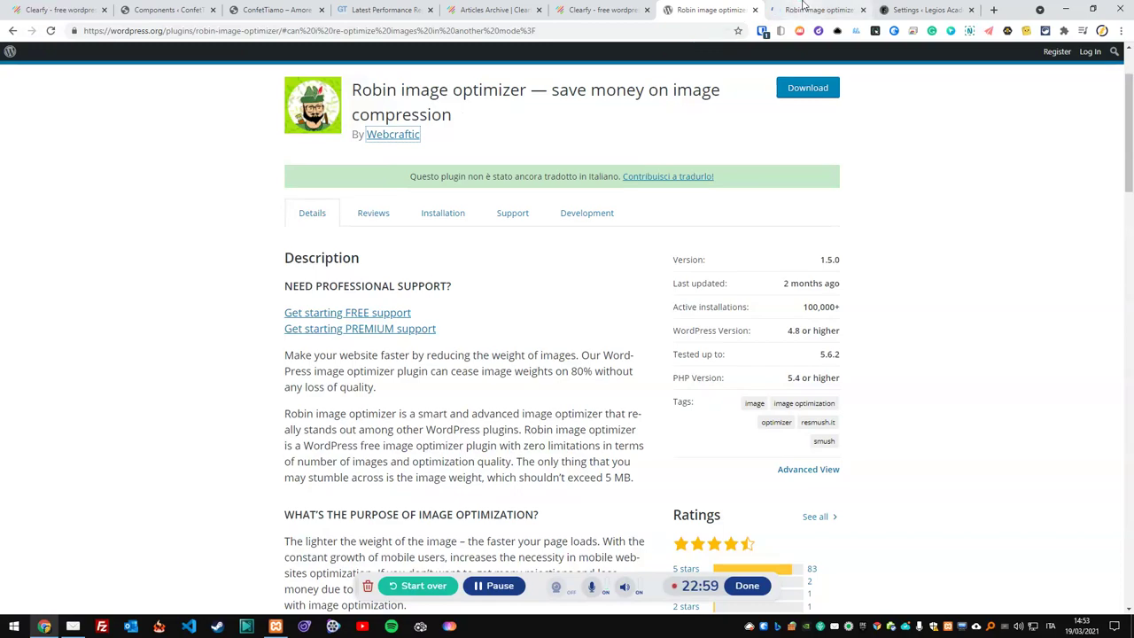
click(803, 7)
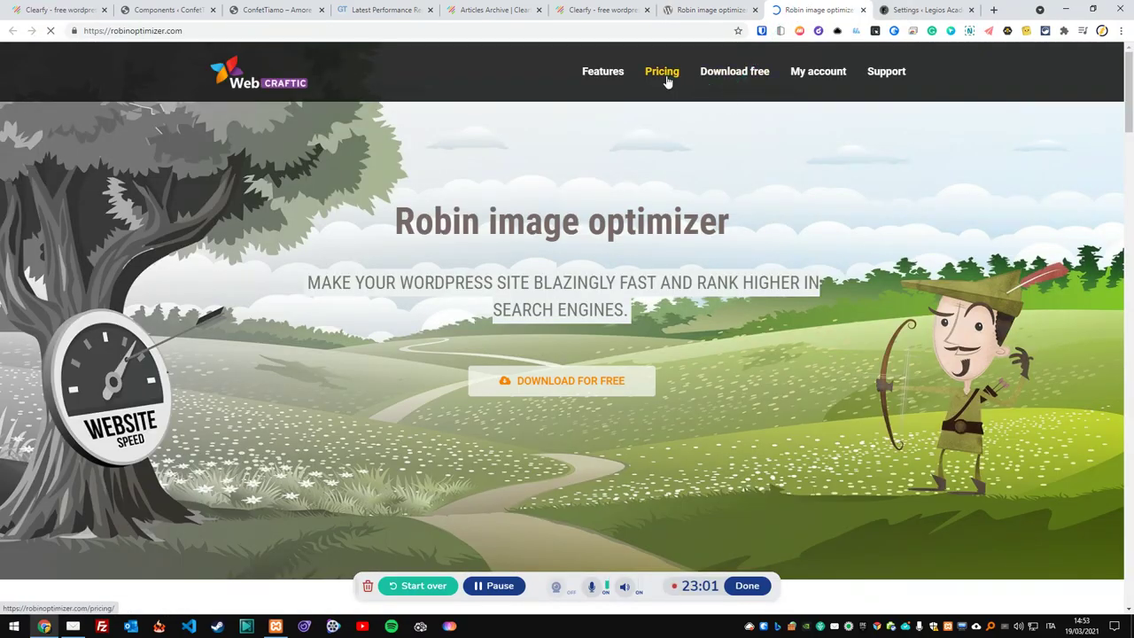
Step: Open the Robin image optimizer pricing page and review the yearly plans and the Clearfy bundle offers
click(662, 73)
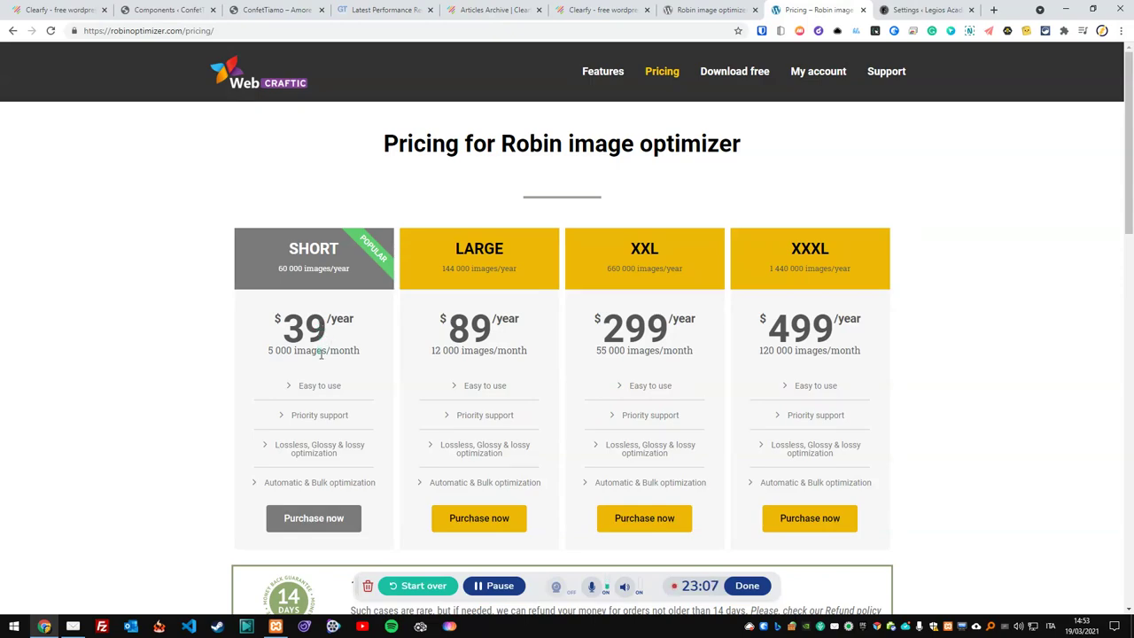
scroll(324, 359, down, 2)
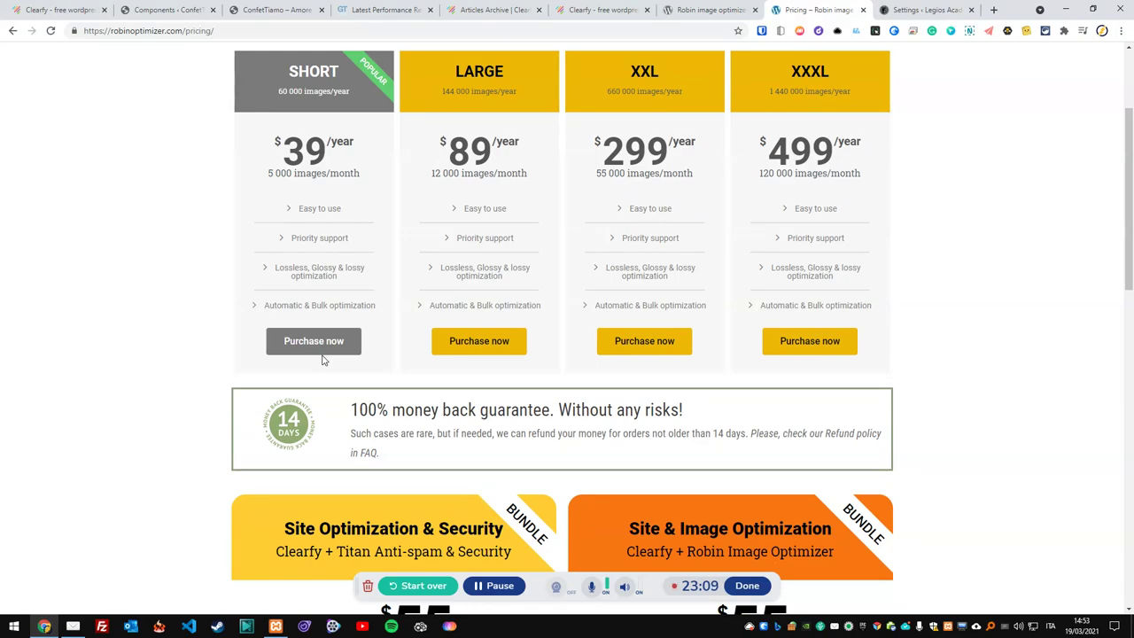
scroll(317, 234, down, 3)
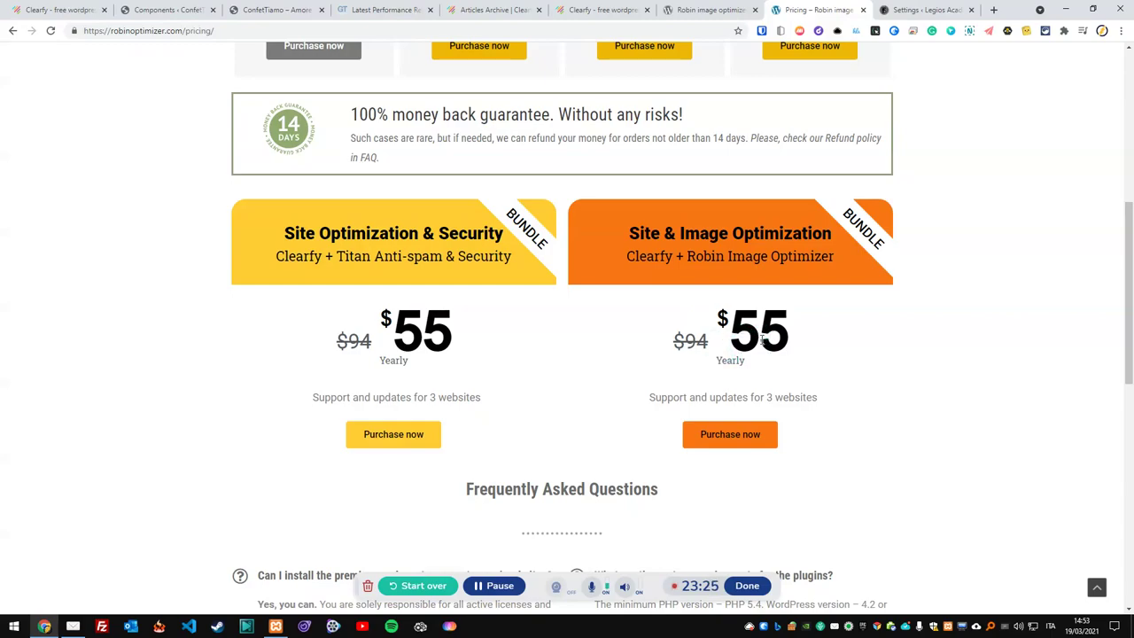
drag(1125, 317, 1119, 245)
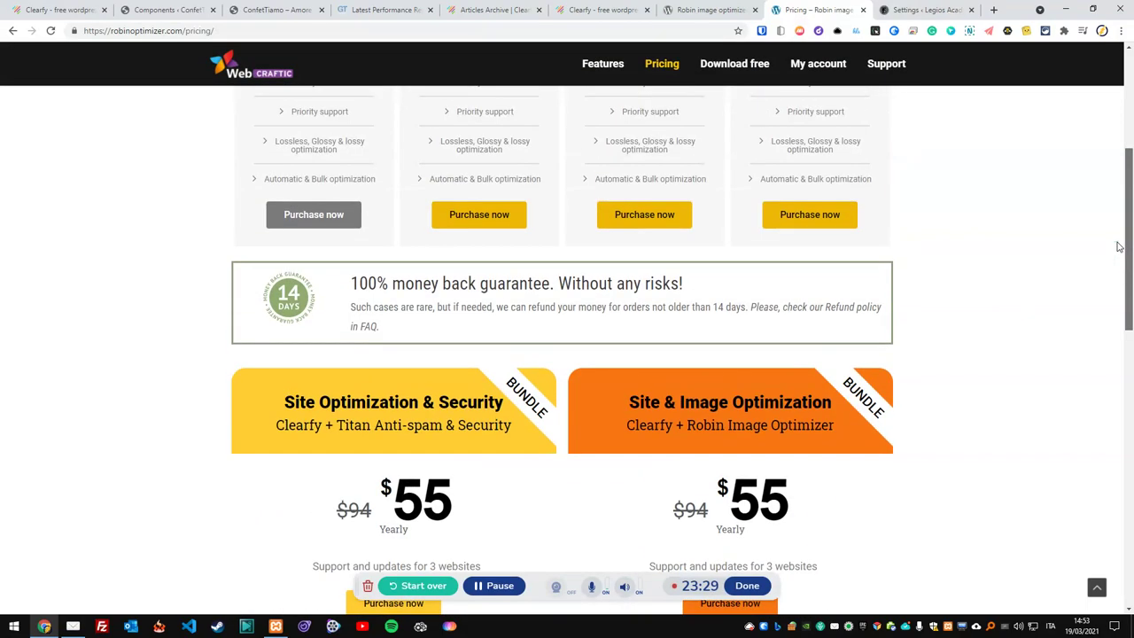
Step: Go to the GTmetrix report for confettiamo.com and review its grade, web vitals, speed visualization and top issues
click(684, 9)
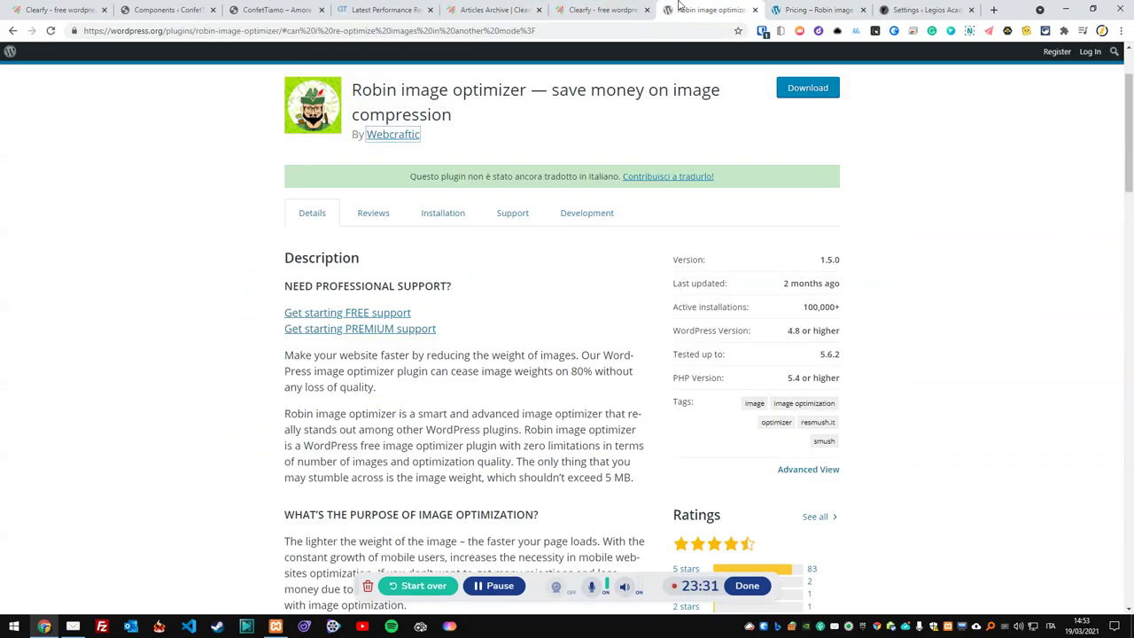
click(602, 9)
click(486, 7)
click(275, 9)
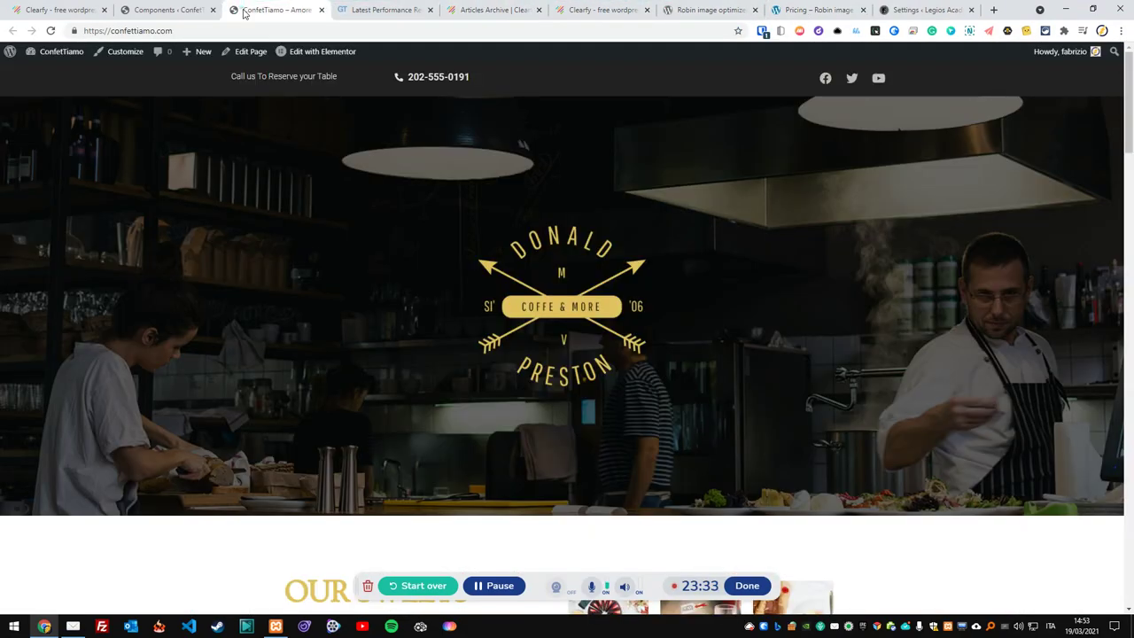
click(181, 7)
click(381, 9)
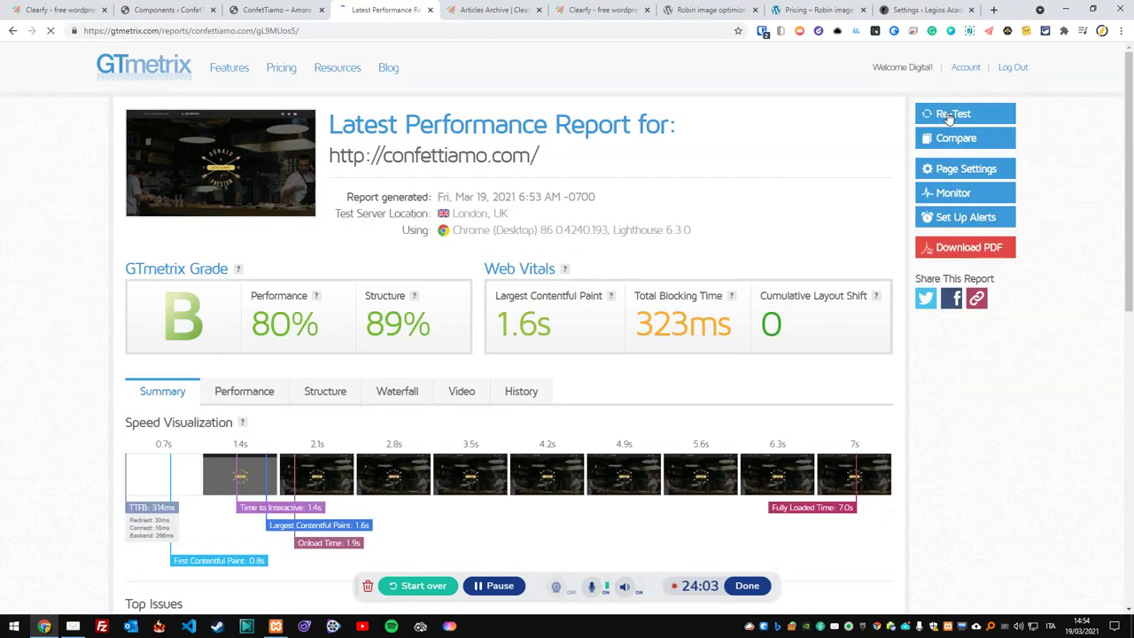
scroll(617, 188, down, 2)
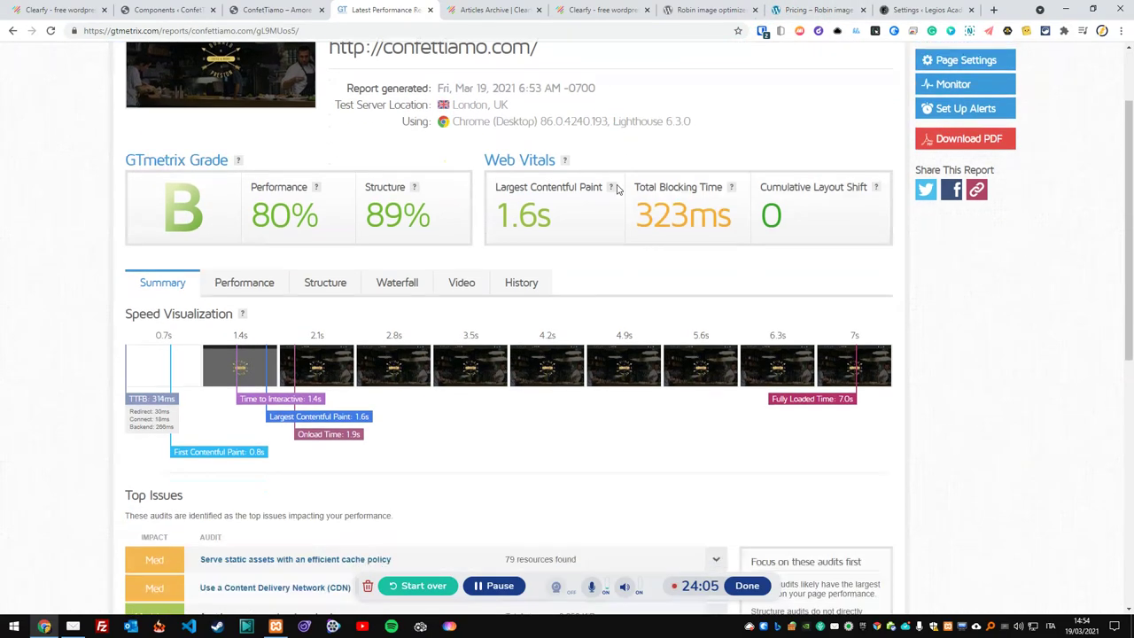
scroll(617, 188, down, 3)
scroll(615, 187, up, 3)
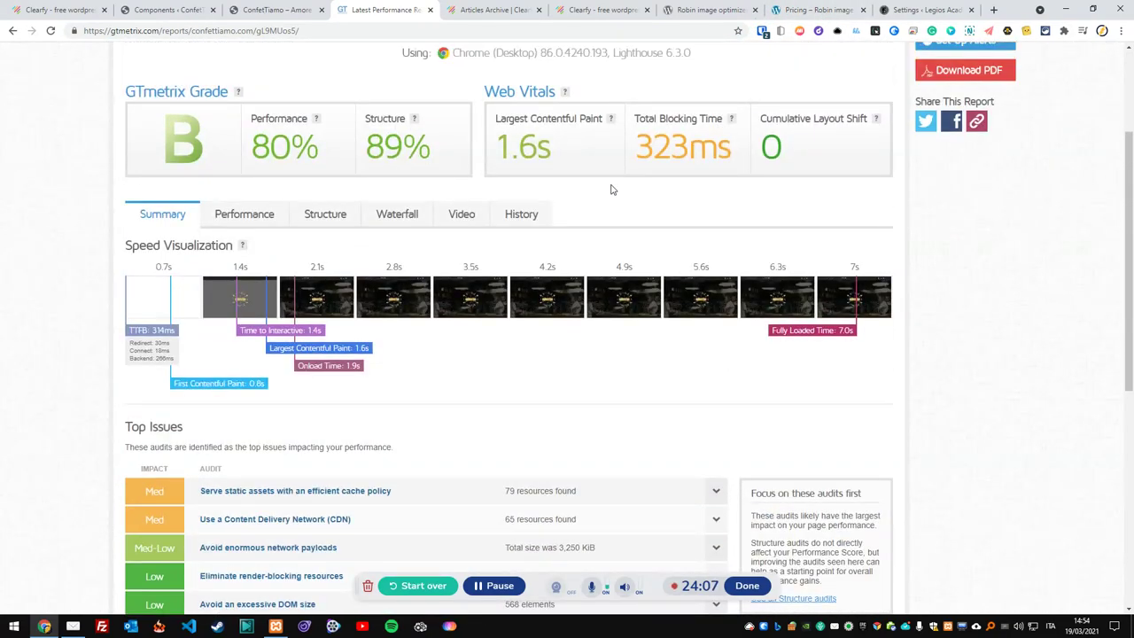
Step: Open the waterfall chart of the GTmetrix report and examine the page's individual requests and their load times
click(274, 219)
click(324, 214)
click(399, 215)
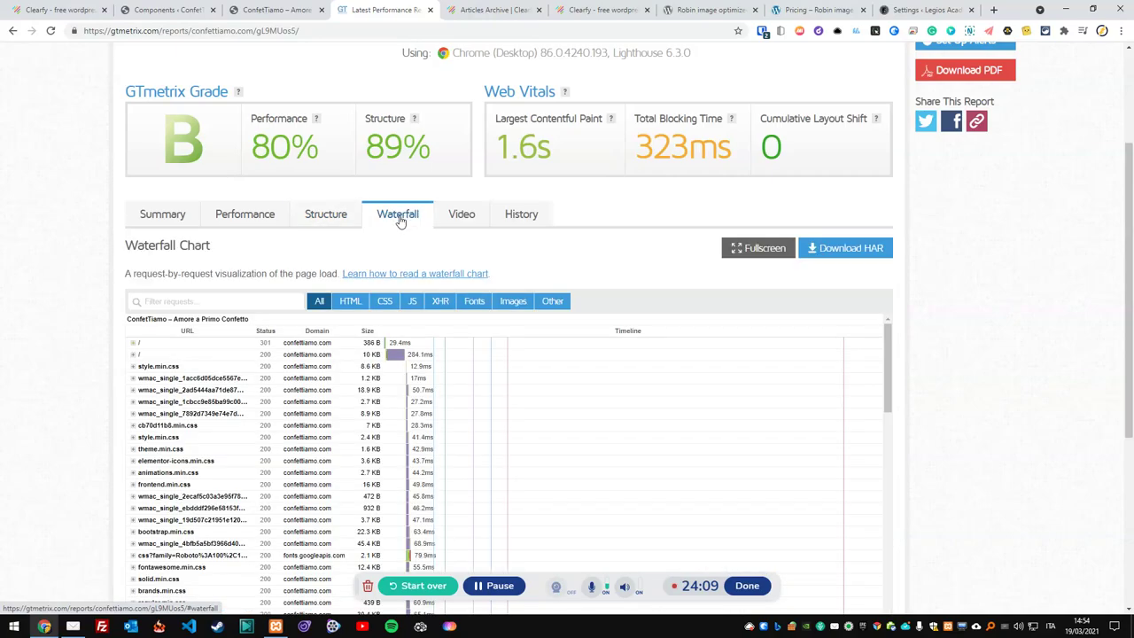
scroll(339, 387, down, 3)
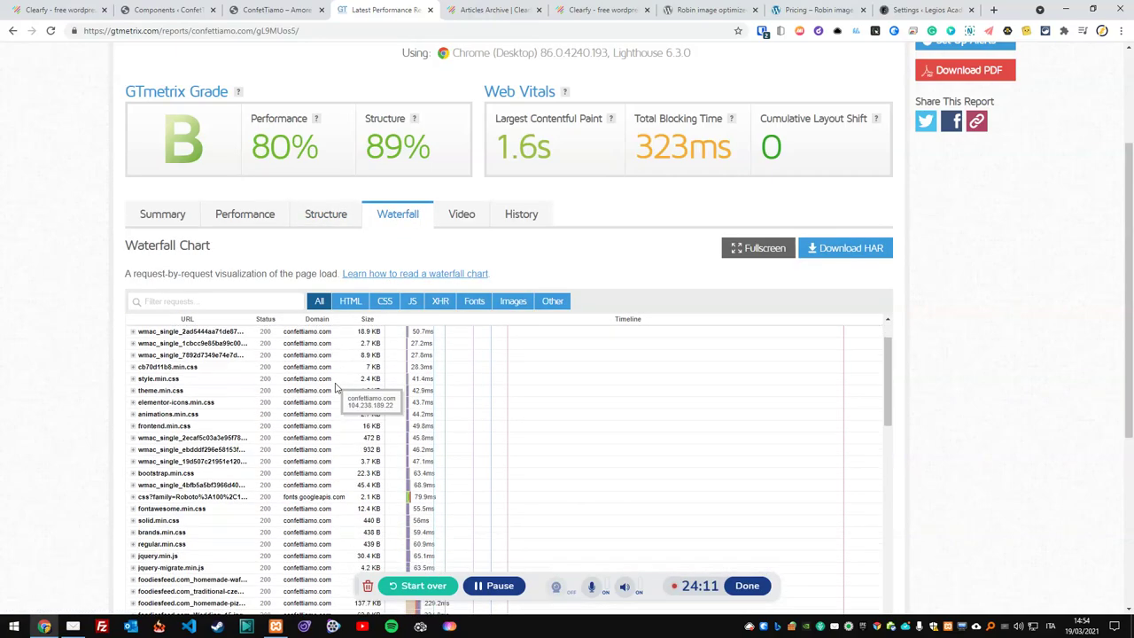
scroll(335, 387, down, 5)
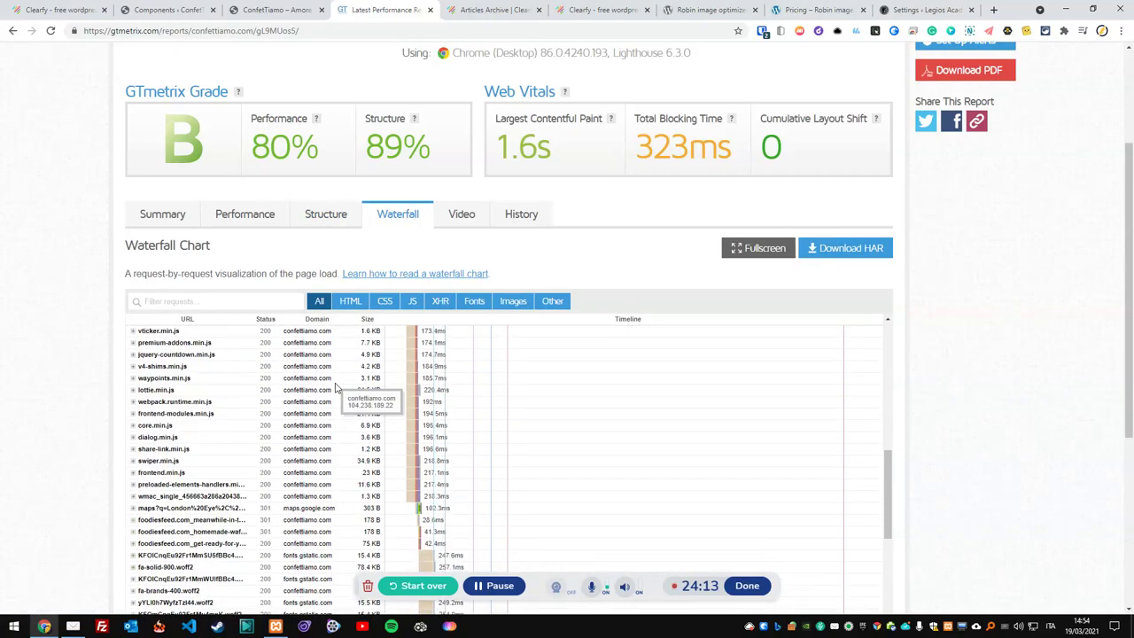
scroll(335, 387, down, 2)
mouse_move(730, 121)
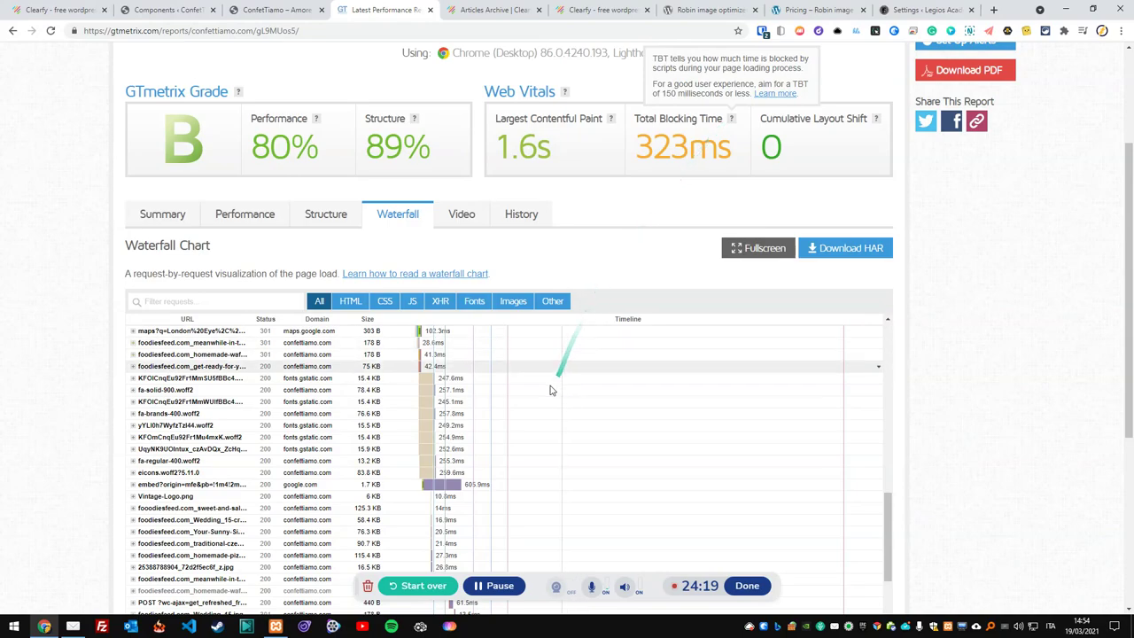
scroll(458, 425, up, 10)
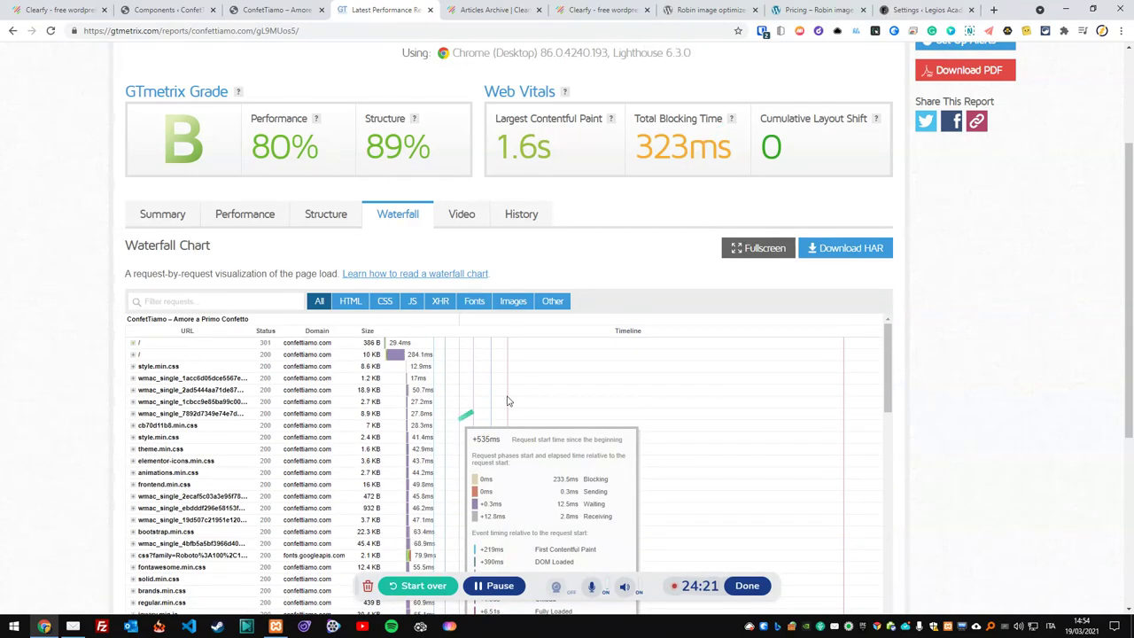
scroll(576, 278, up, 2)
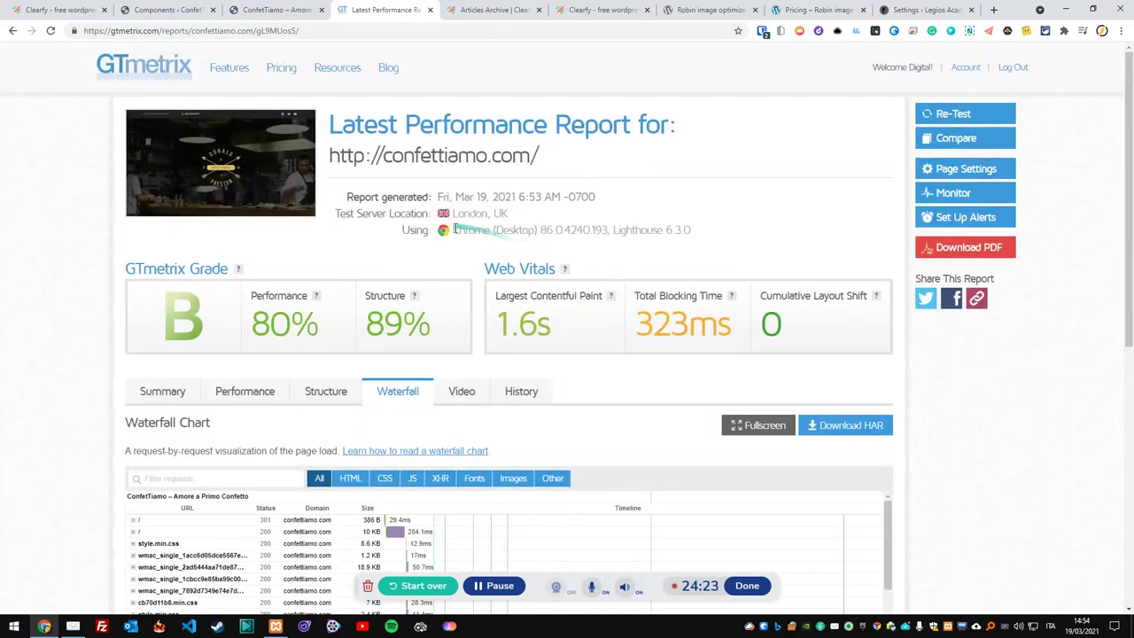
Step: View the Homepage from the ConfetTiamo admin page list and open Clearfy's Assets Manager for it
click(272, 10)
click(181, 8)
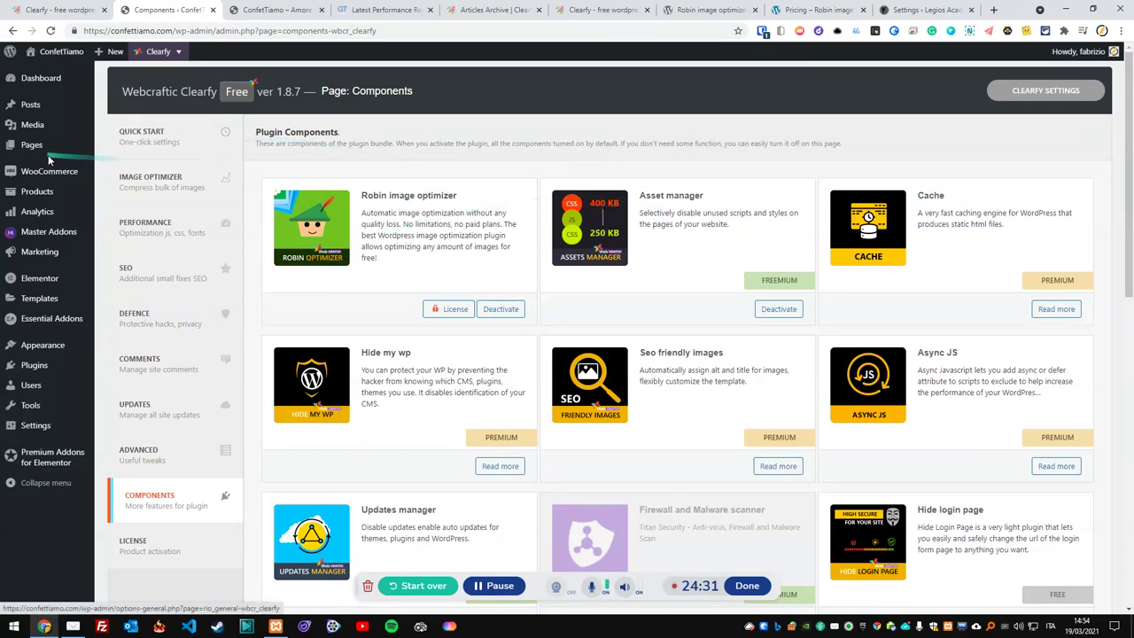
mouse_move(50, 136)
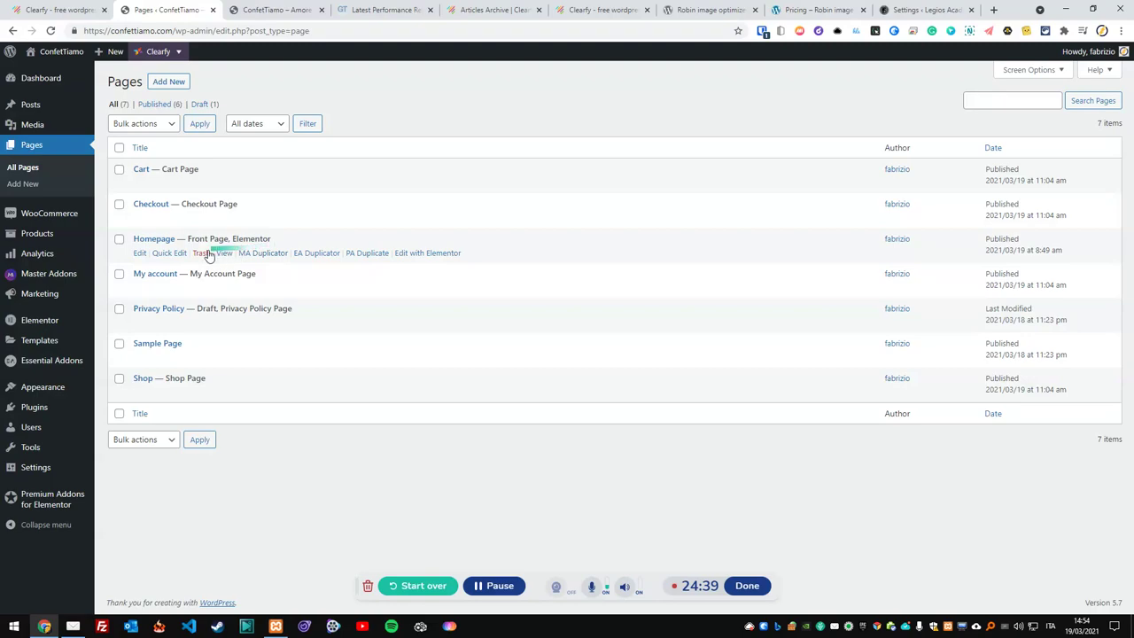
click(224, 254)
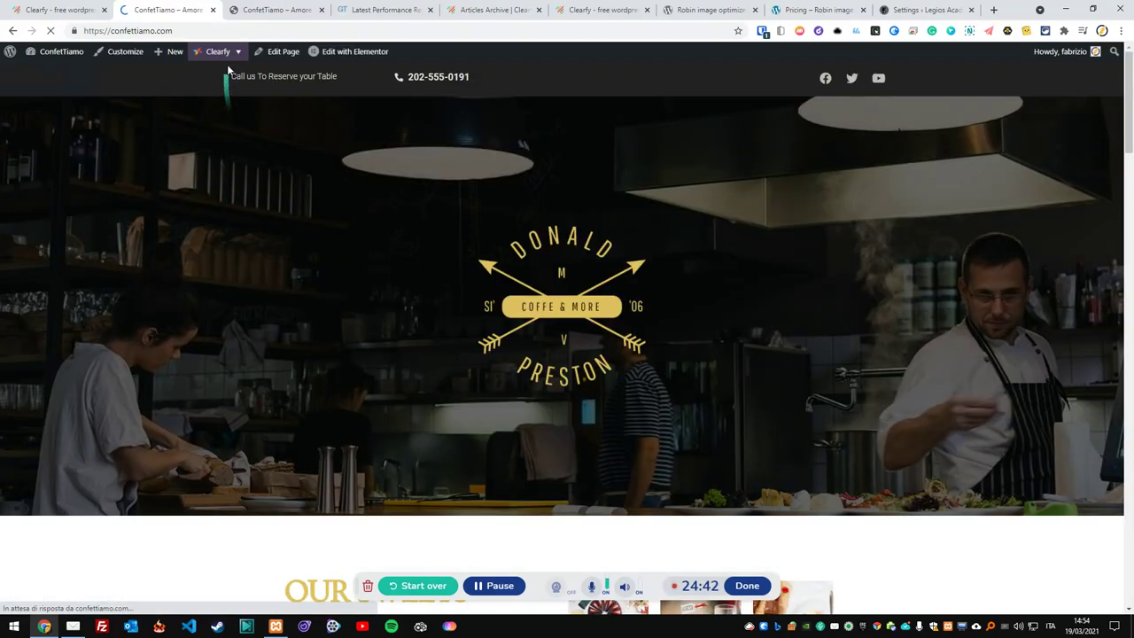
mouse_move(228, 59)
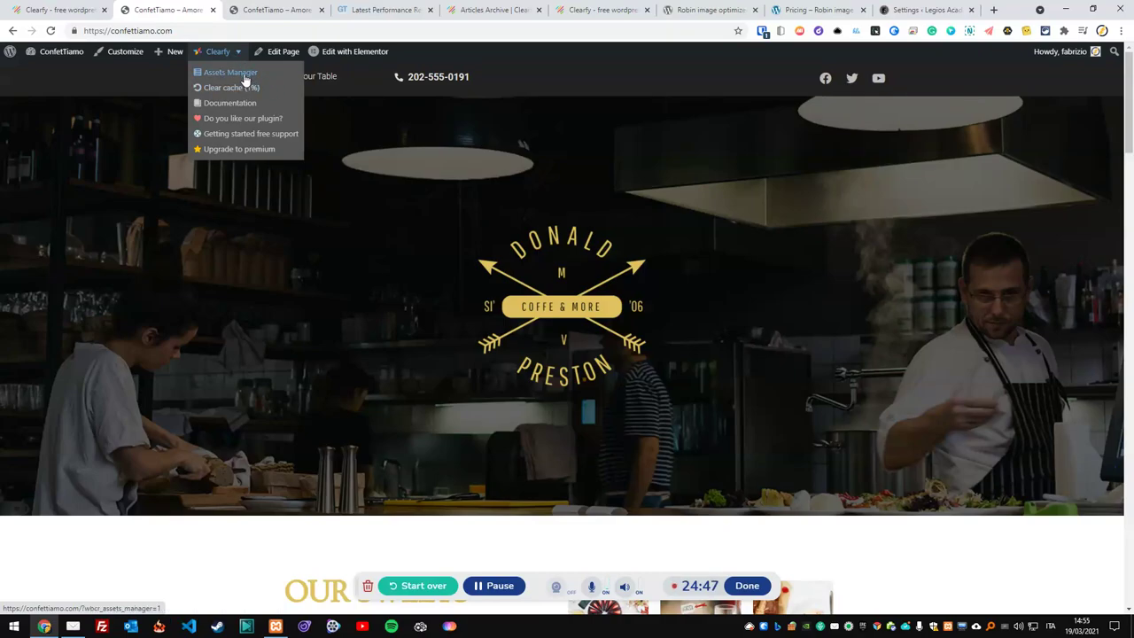
click(232, 73)
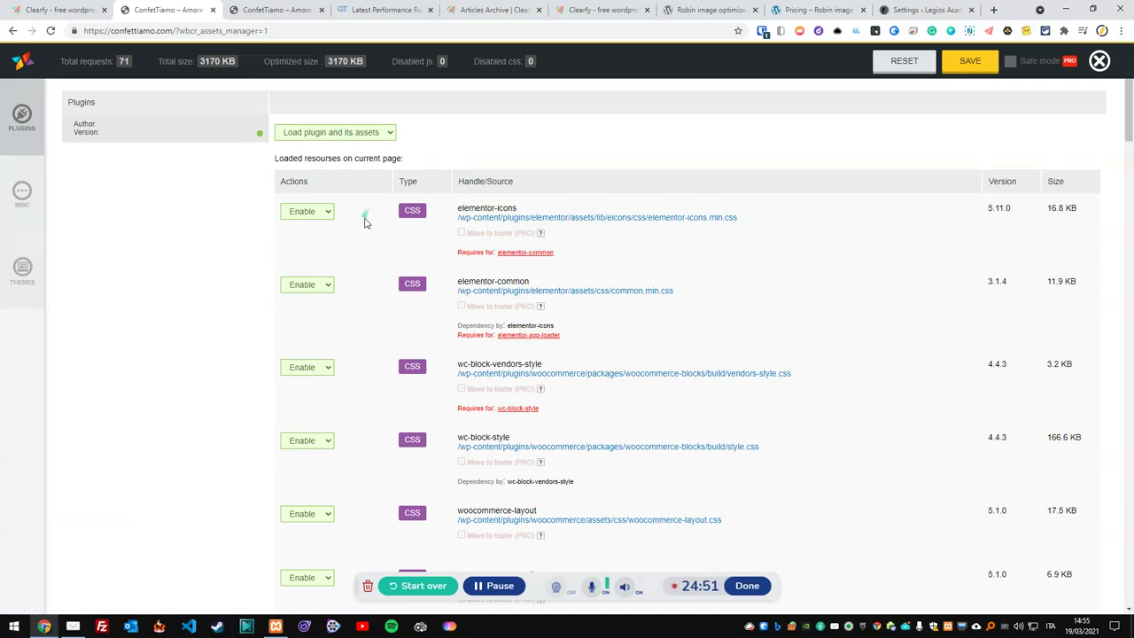
Step: Look through the CSS and JS resources that the plugins load on the homepage
scroll(376, 248, down, 15)
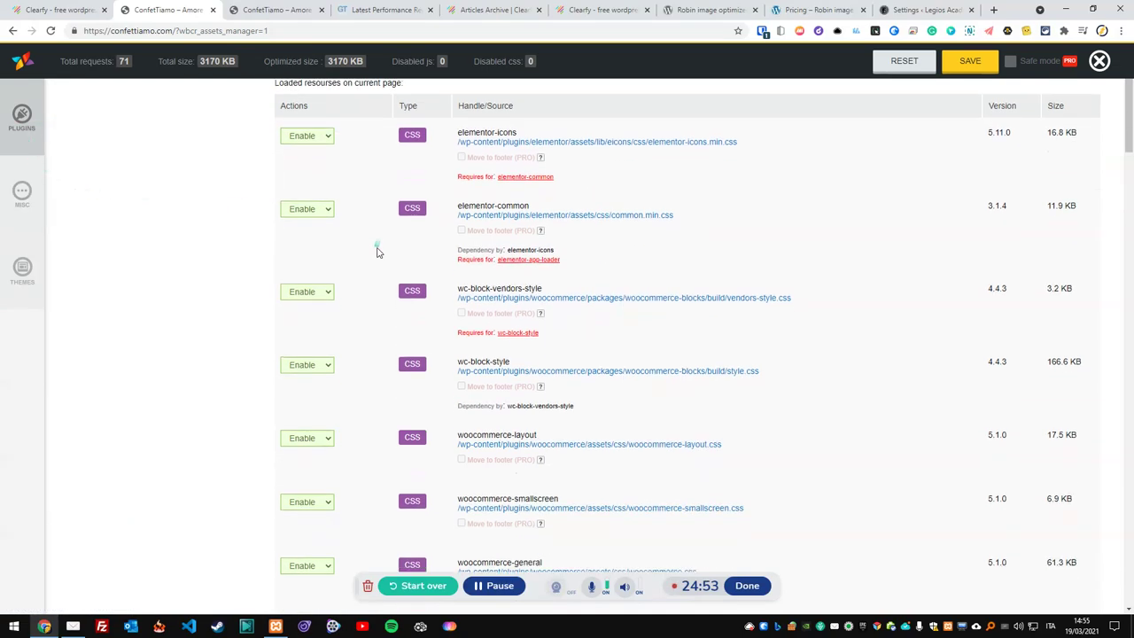
scroll(376, 252, down, 15)
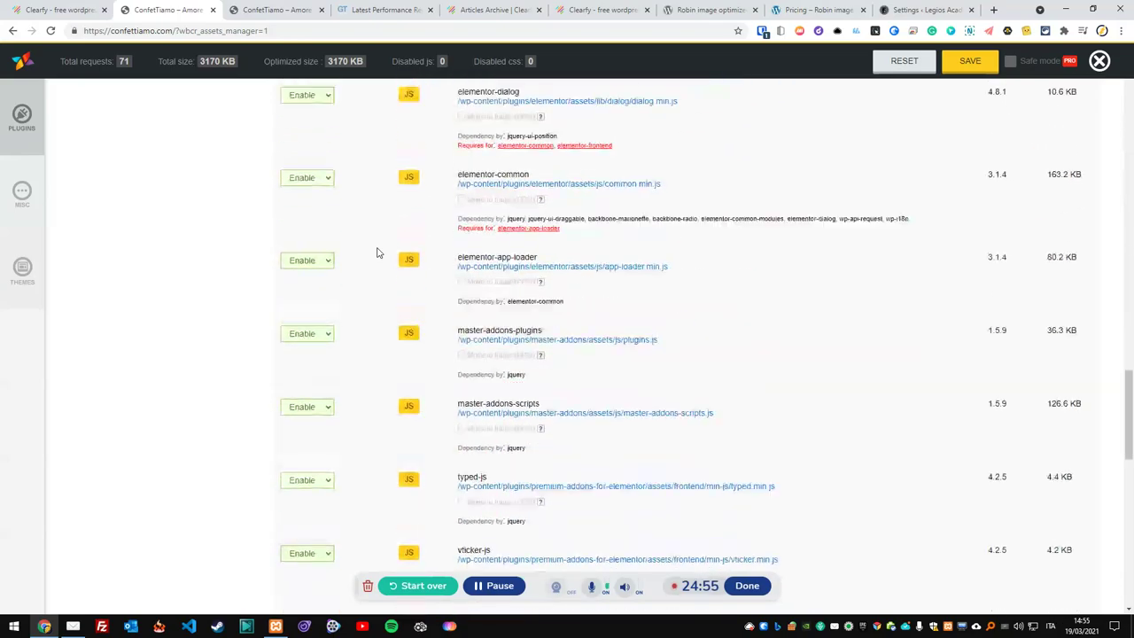
scroll(410, 346, down, 5)
scroll(405, 376, up, 15)
scroll(395, 366, down, 2)
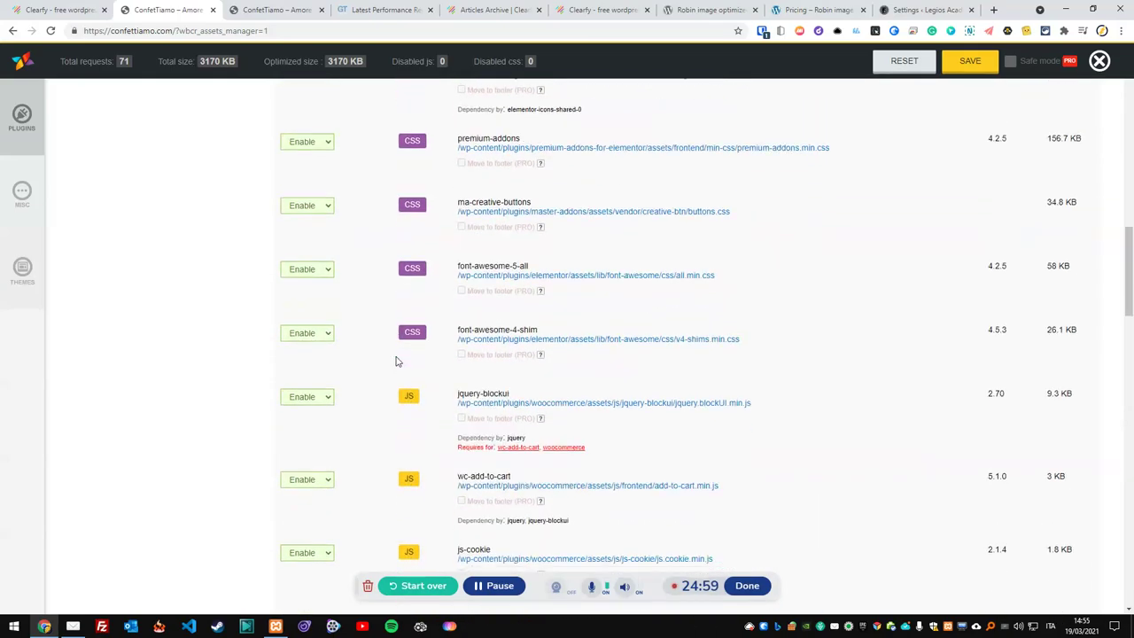
scroll(412, 390, down, 1)
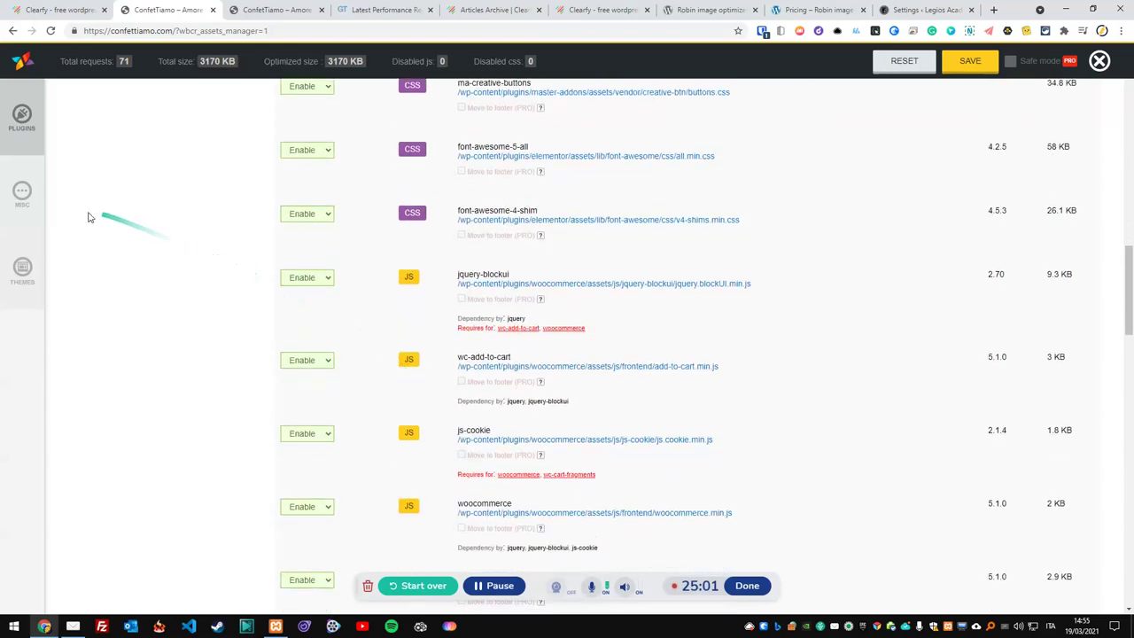
Step: Open the Misc assets and examine the jQuery and other core scripts with their dependencies
click(20, 197)
scroll(286, 234, up, 20)
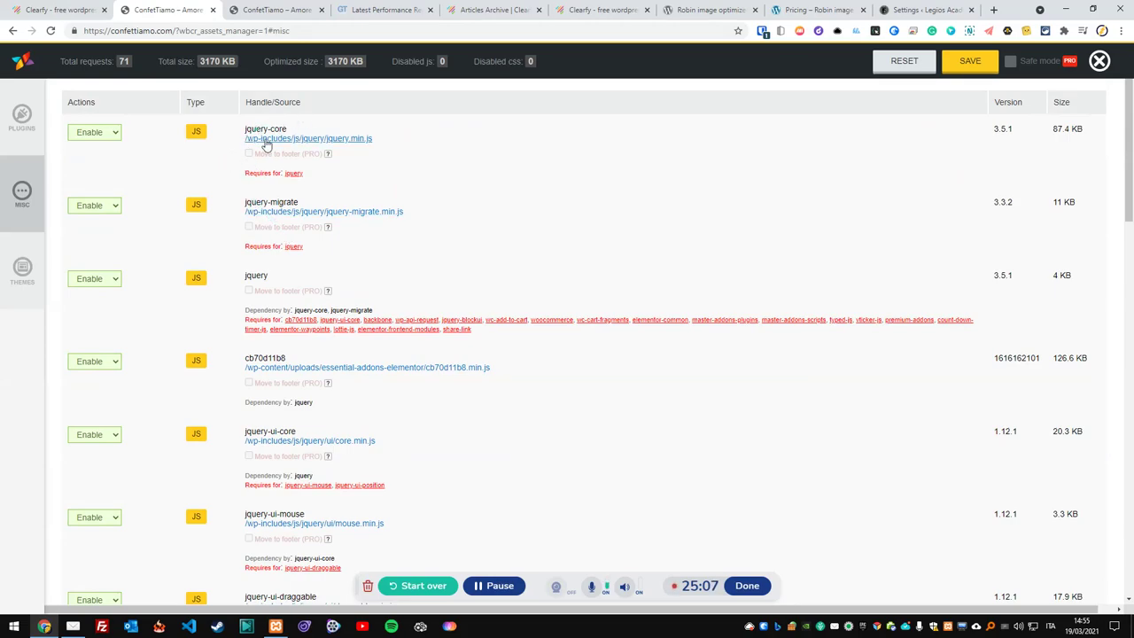
scroll(333, 168, down, 3)
scroll(332, 172, up, 3)
scroll(346, 223, down, 1)
scroll(327, 272, down, 1)
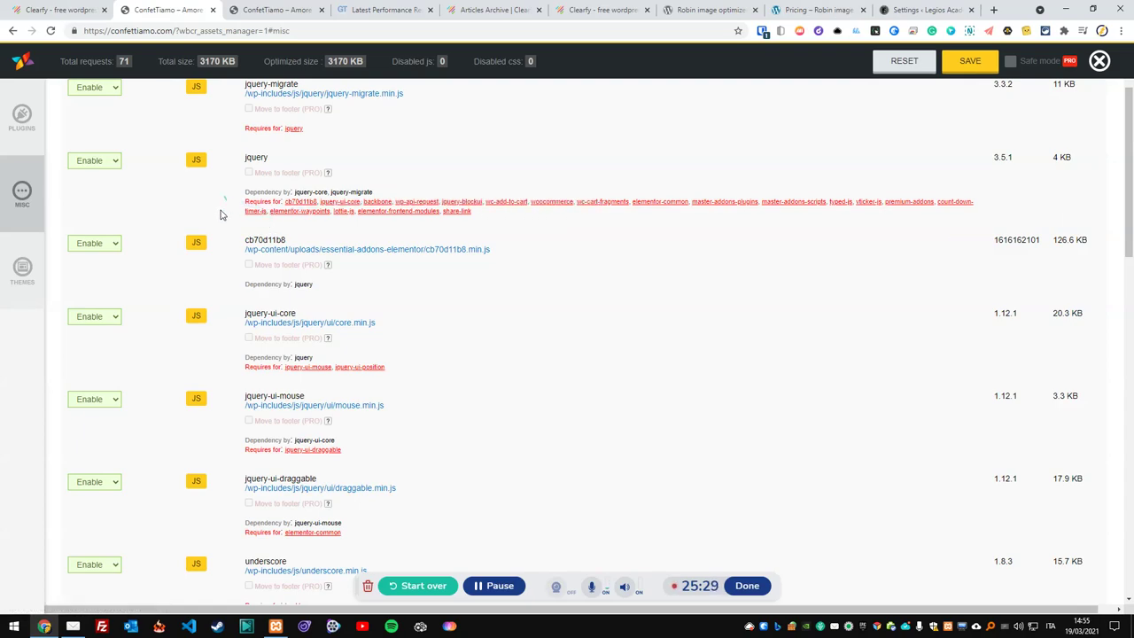
scroll(213, 208, down, 3)
scroll(212, 208, up, 5)
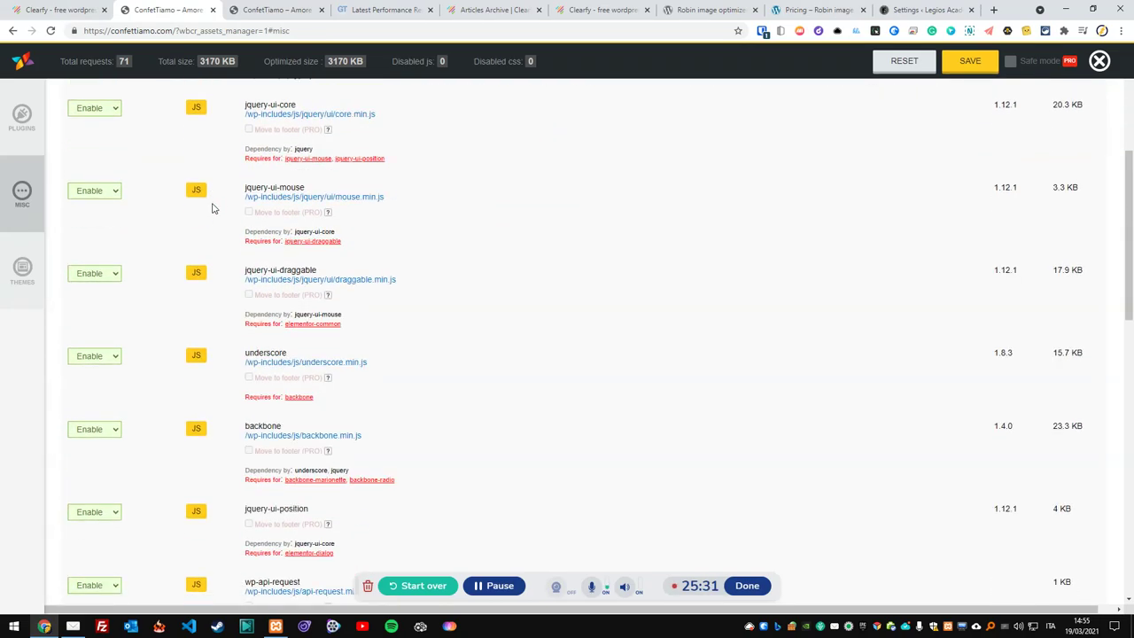
Step: Among the plugin assets, disable the wc-block-vendors-style CSS on the homepage, accepting the effect on dependent assets
click(22, 116)
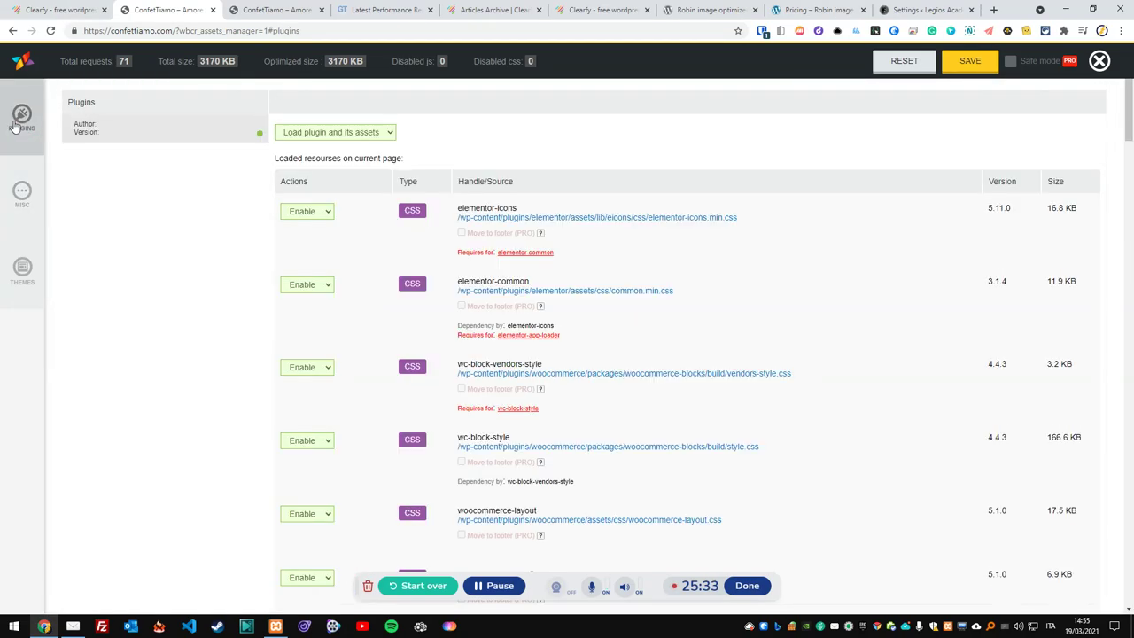
scroll(572, 186, down, 2)
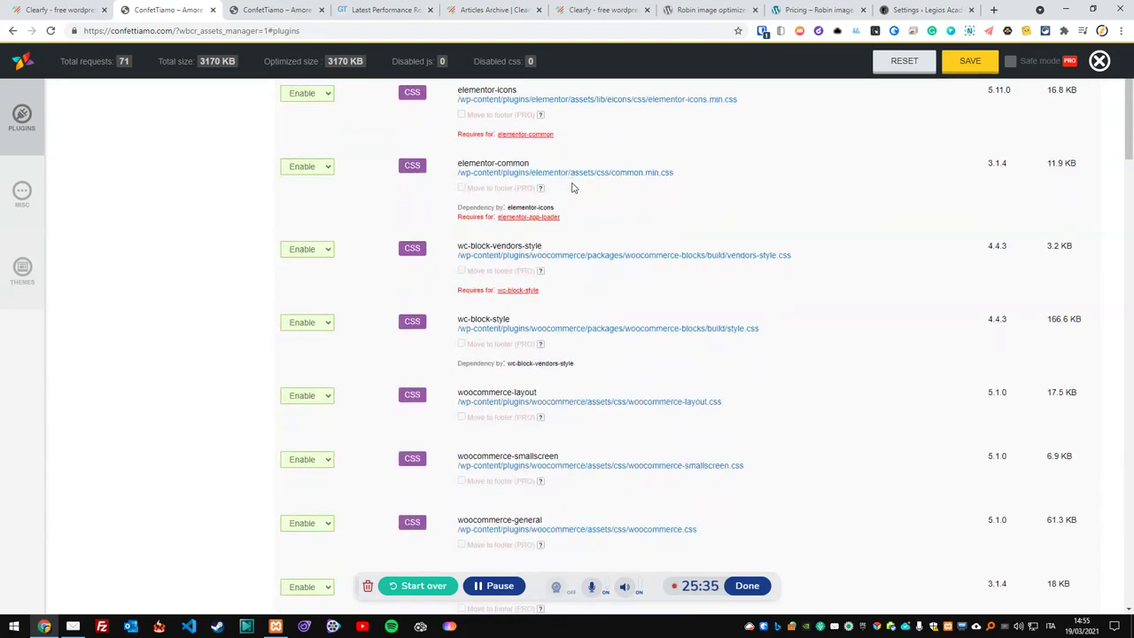
scroll(569, 213, up, 2)
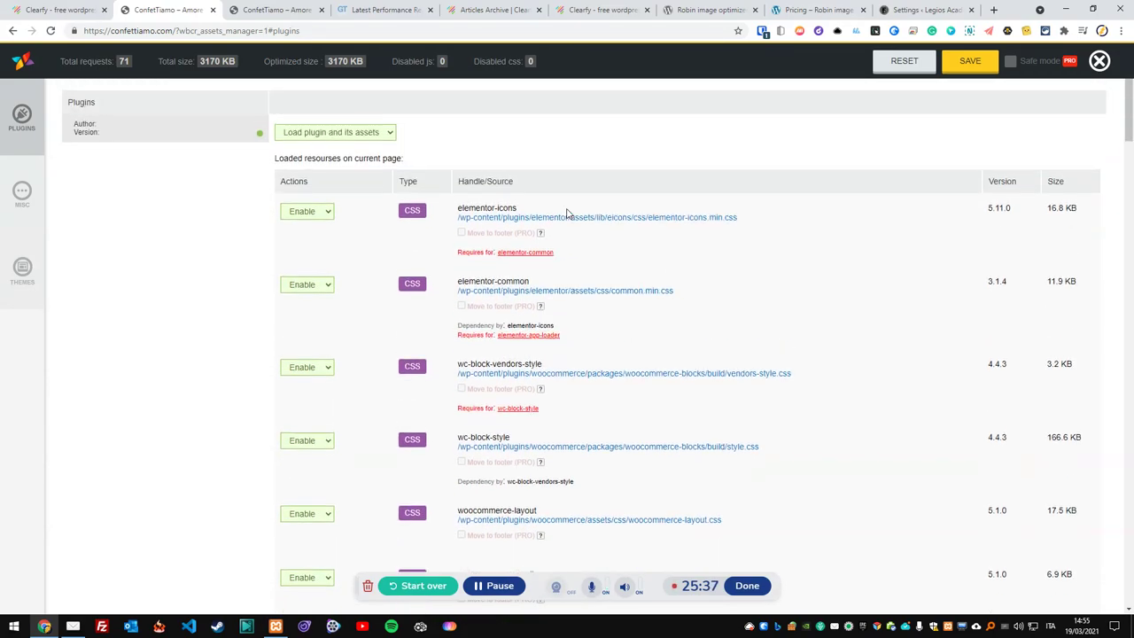
scroll(563, 212, down, 1)
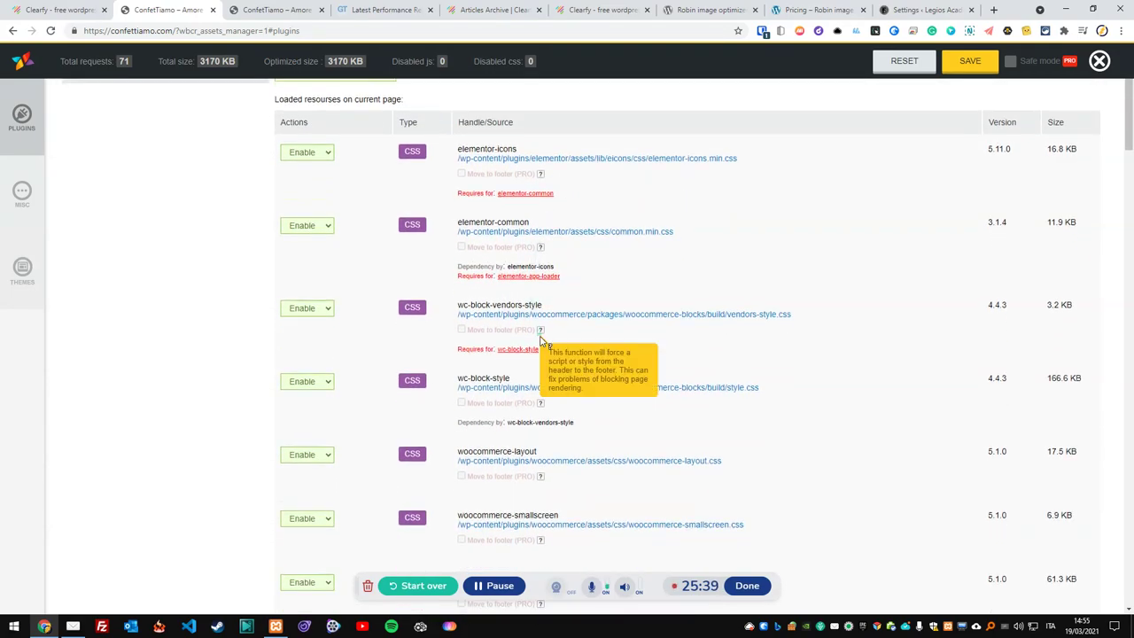
click(312, 317)
click(310, 333)
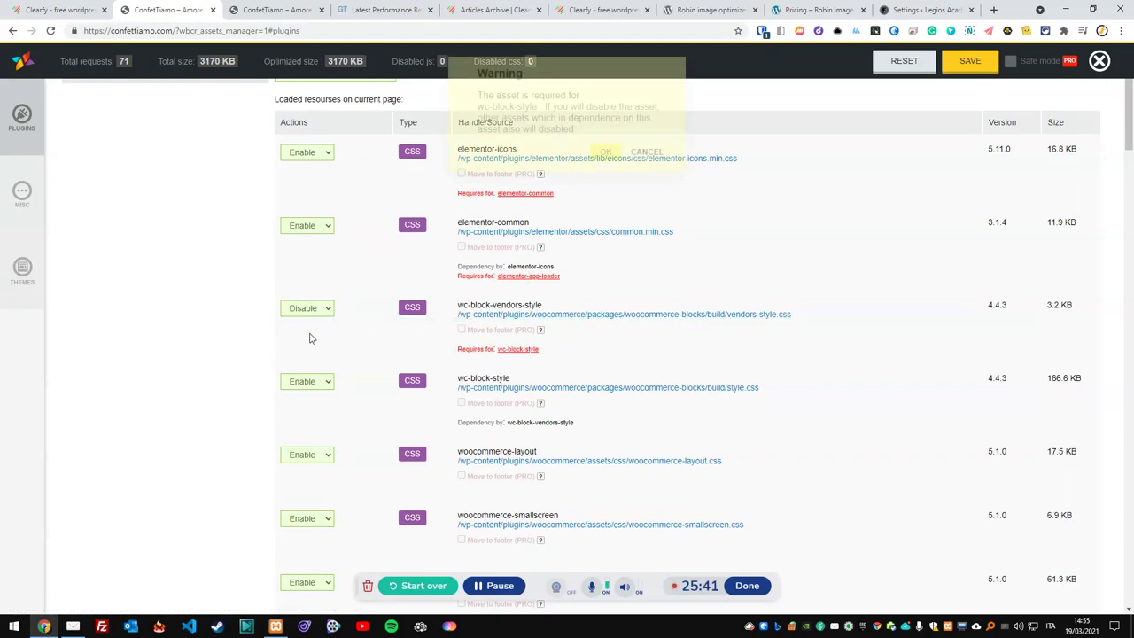
click(603, 155)
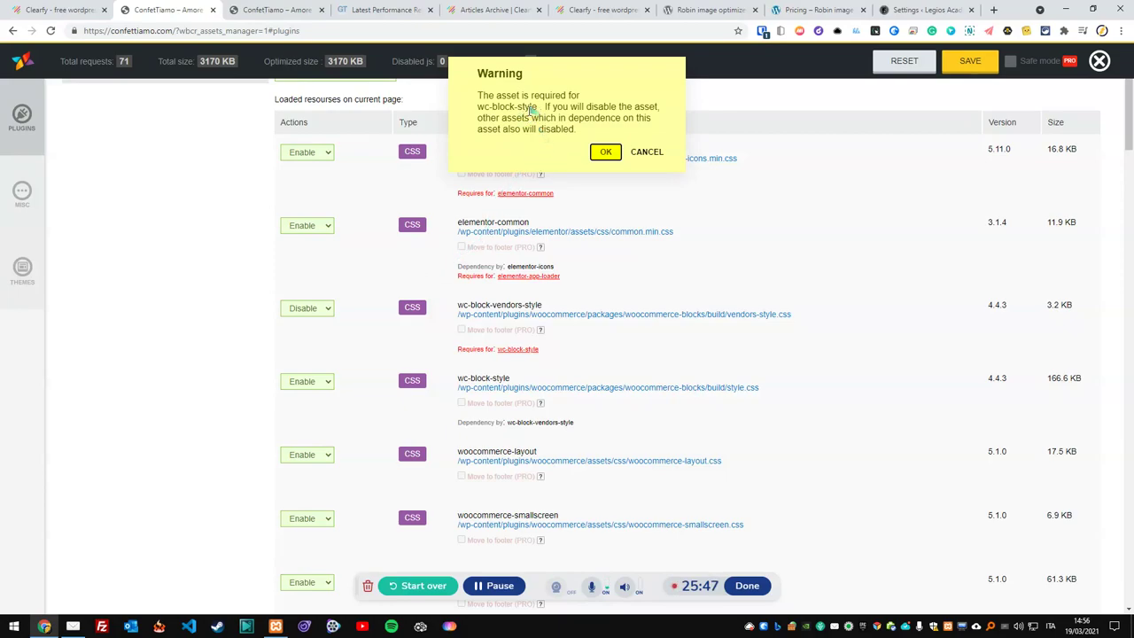
click(604, 153)
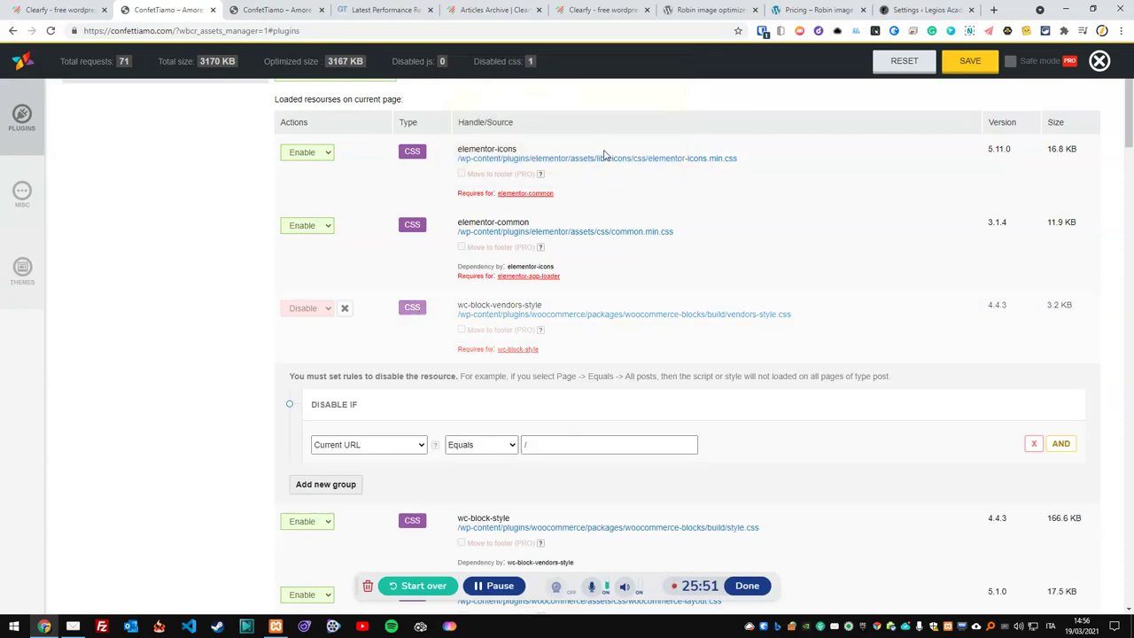
Step: Disable the wc-block-style and woocommerce-layout stylesheets for the current URL /
scroll(540, 248, down, 2)
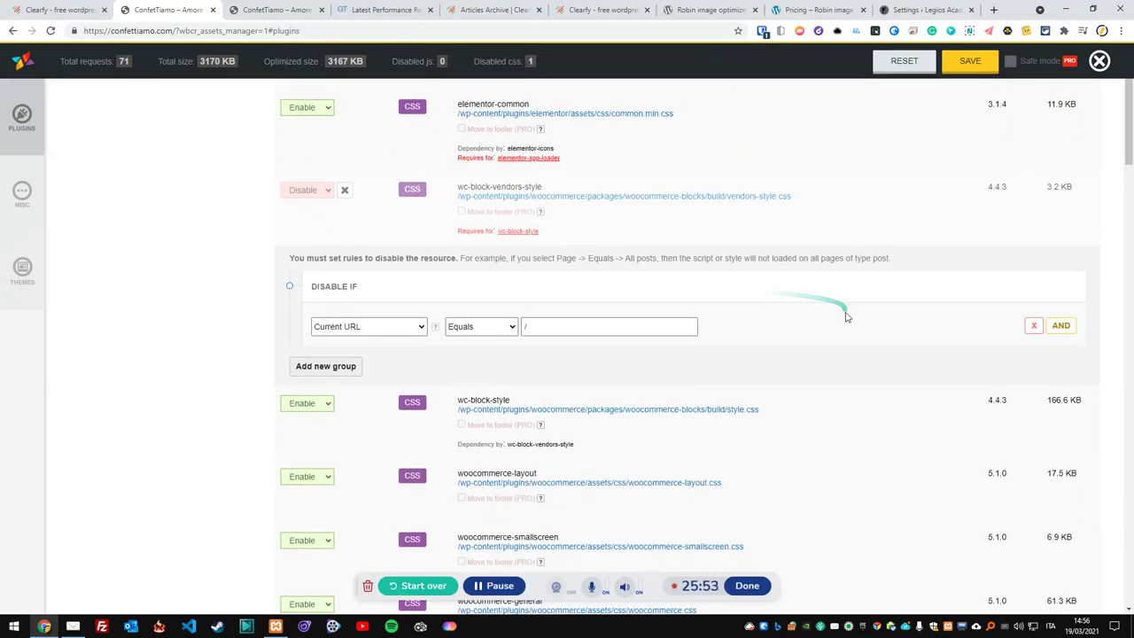
scroll(412, 277, down, 1)
click(307, 344)
click(308, 367)
scroll(359, 371, down, 4)
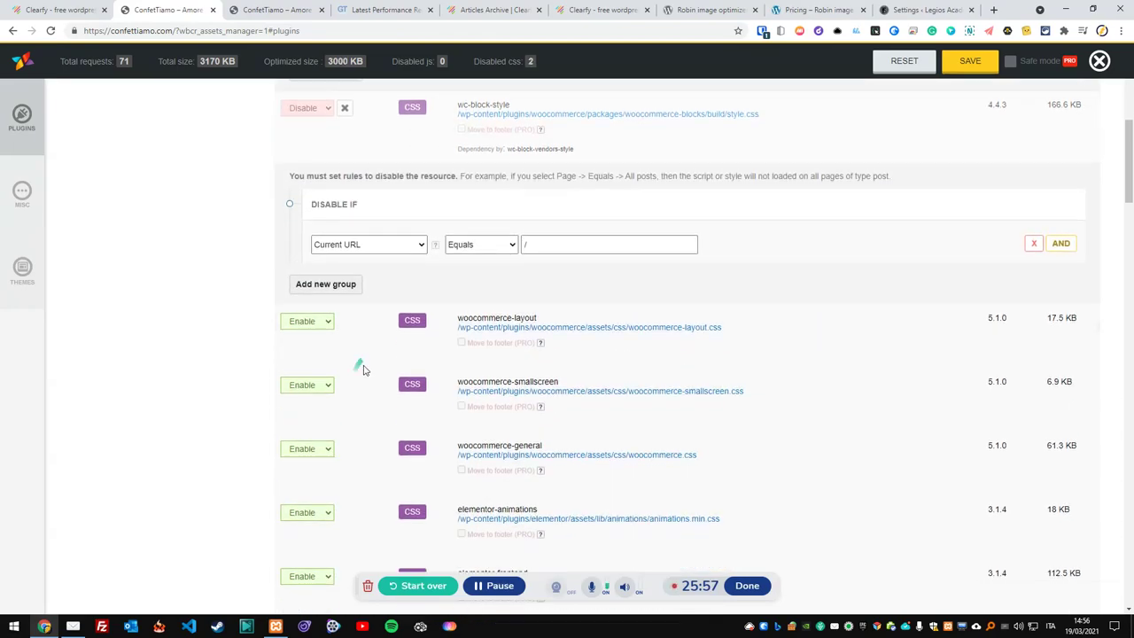
click(323, 330)
click(321, 345)
Step: Disable the woocommerce-smallscreen and woocommerce-general stylesheets for the current URL /
scroll(319, 337, down, 4)
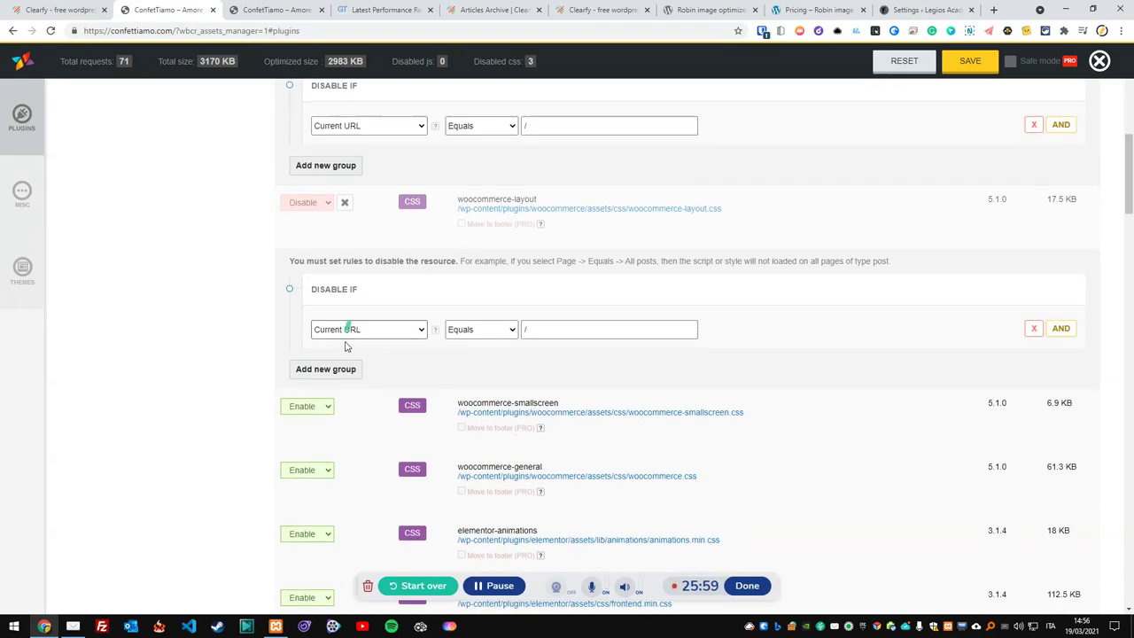
click(316, 291)
click(319, 308)
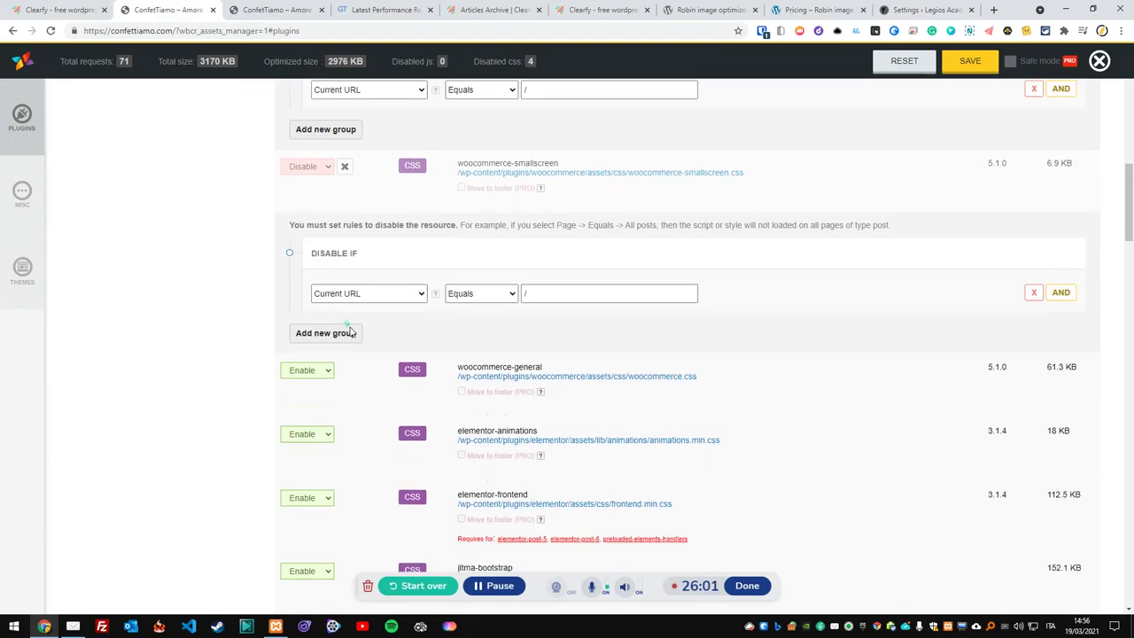
scroll(319, 292, down, 2)
click(317, 258)
click(319, 276)
Step: Look through the remaining Elementor, Master Addons and Premium Addons stylesheets down to the WooCommerce scripts
scroll(346, 292, down, 3)
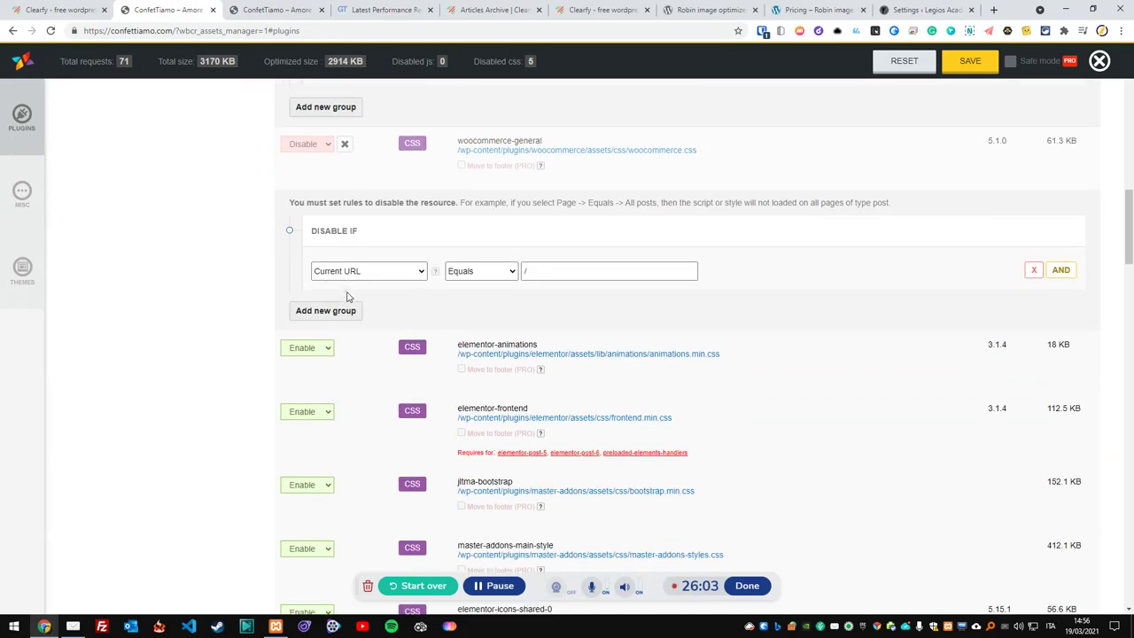
scroll(350, 297, down, 2)
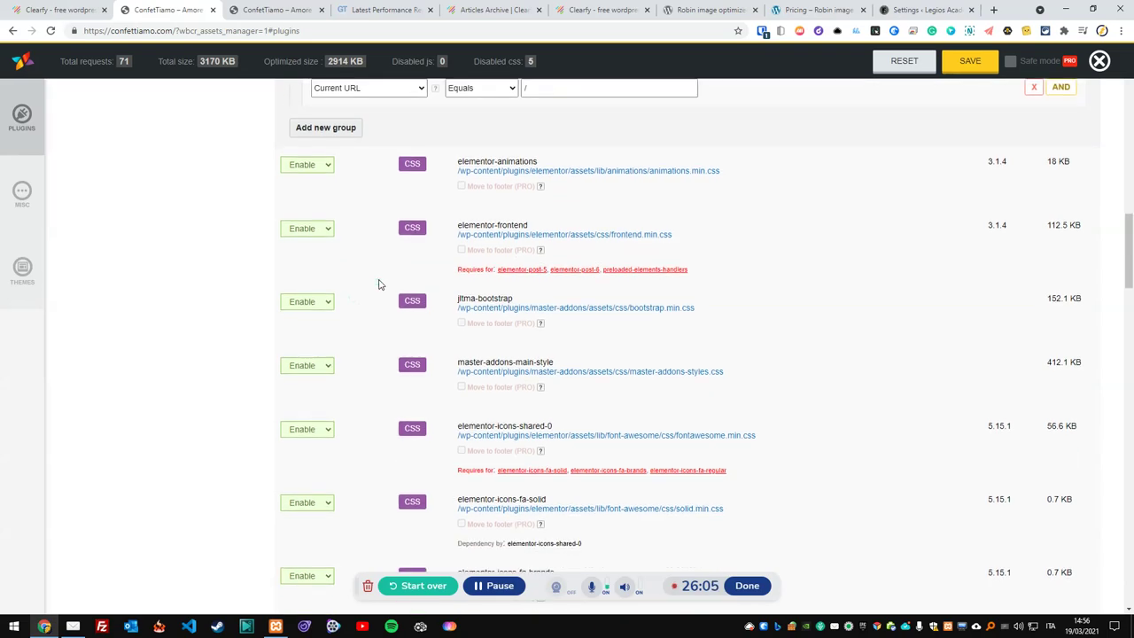
scroll(379, 288, up, 2)
scroll(378, 284, down, 4)
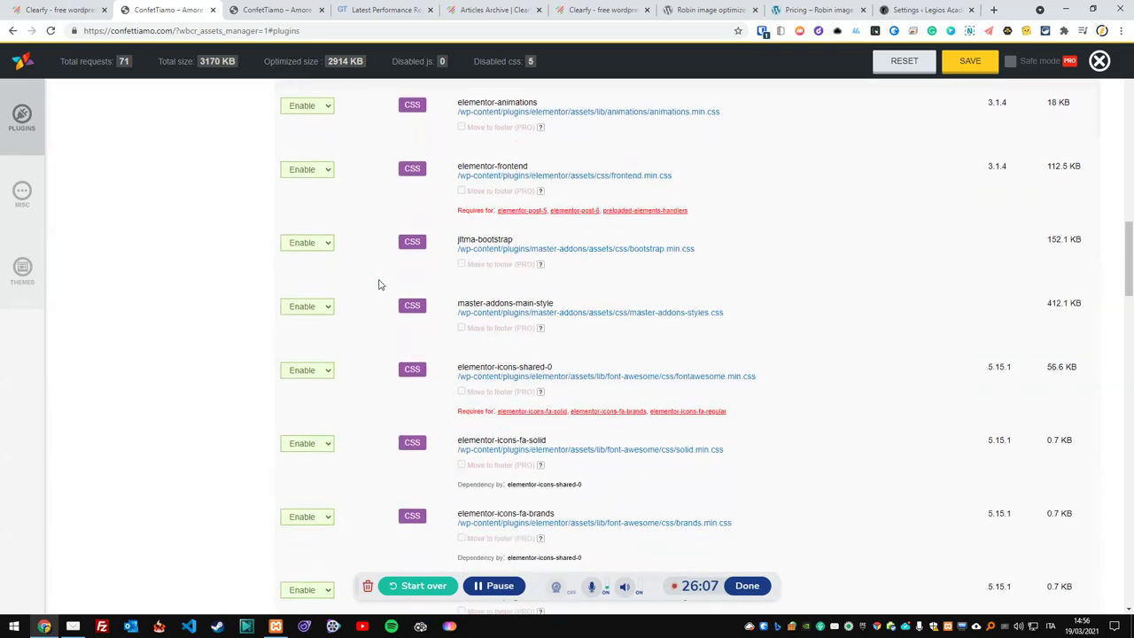
scroll(379, 283, down, 5)
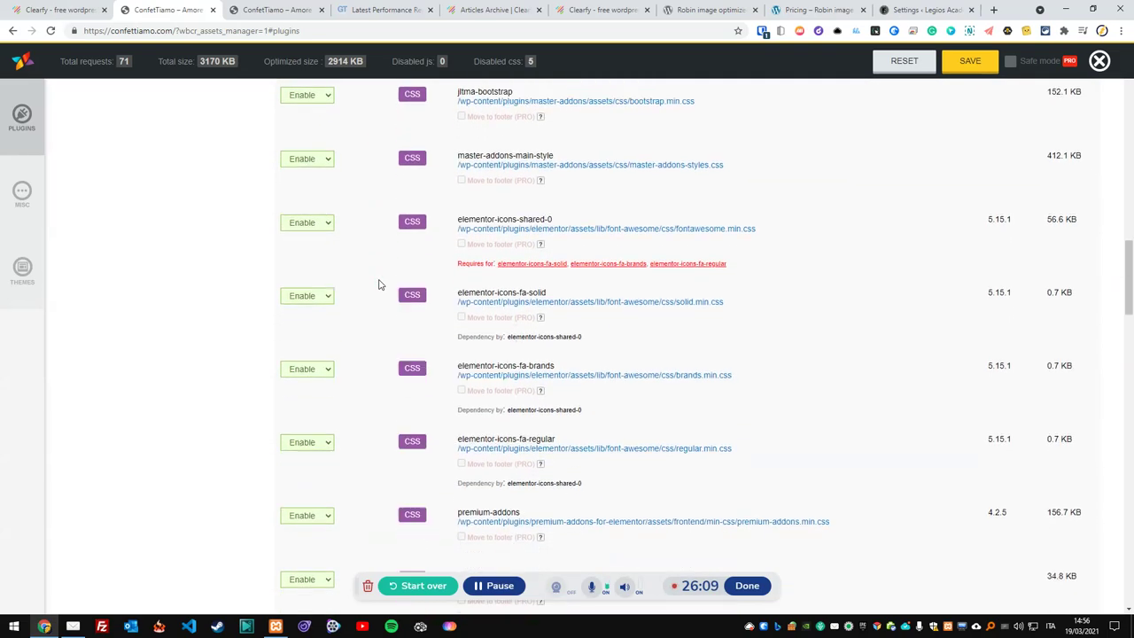
scroll(378, 284, down, 5)
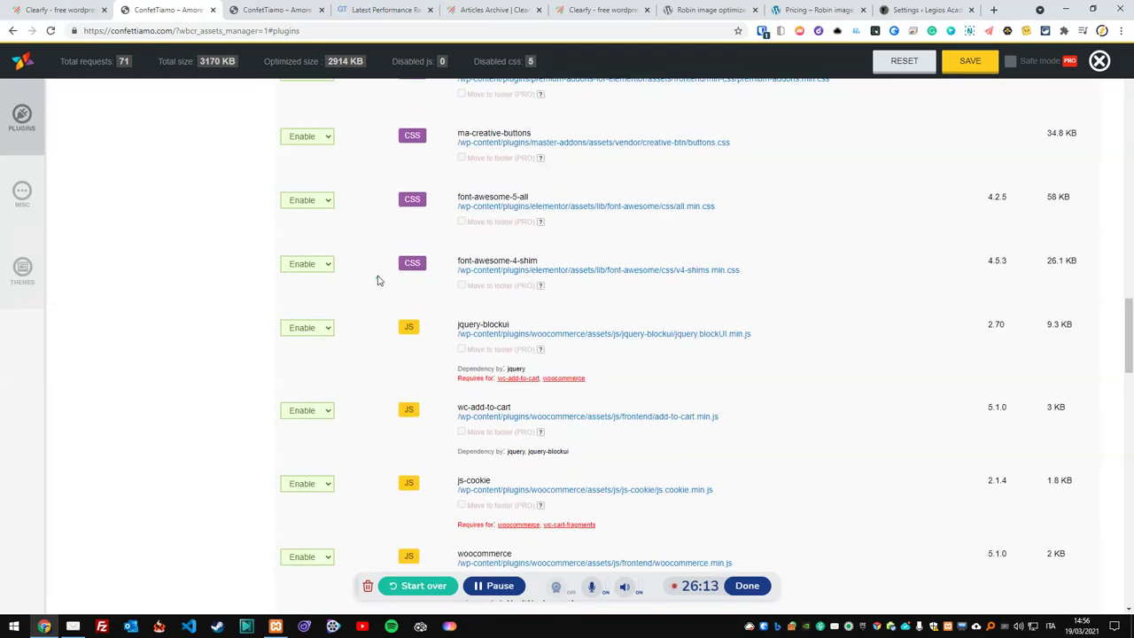
scroll(378, 281, down, 1)
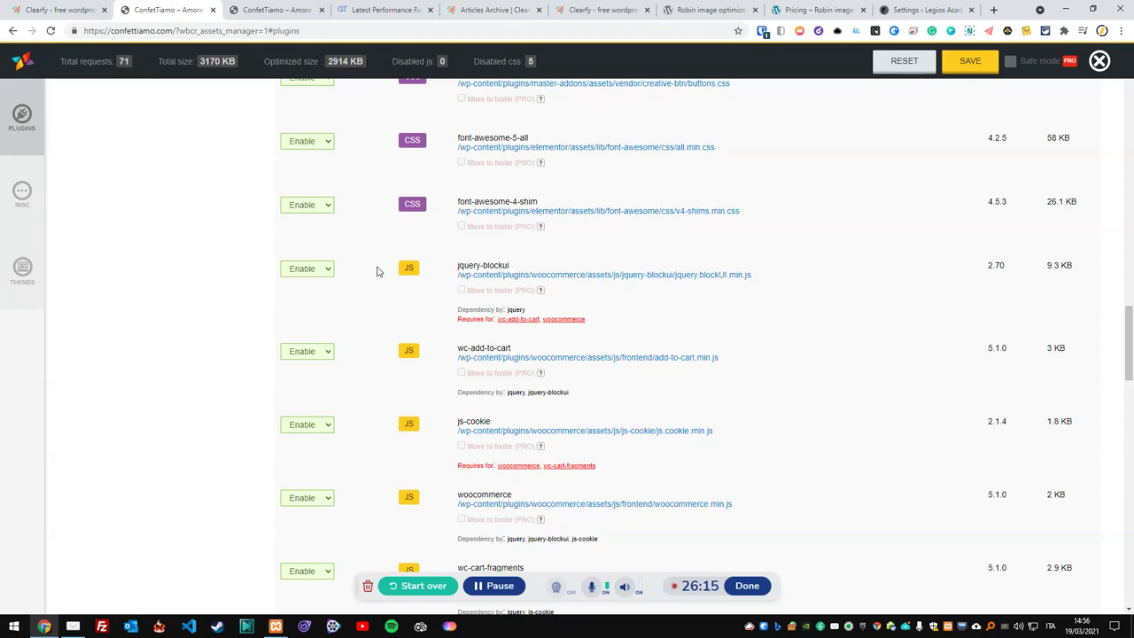
Step: Disable the wc-add-to-cart and woocommerce scripts for the current URL /
scroll(377, 271, down, 2)
click(321, 235)
click(310, 256)
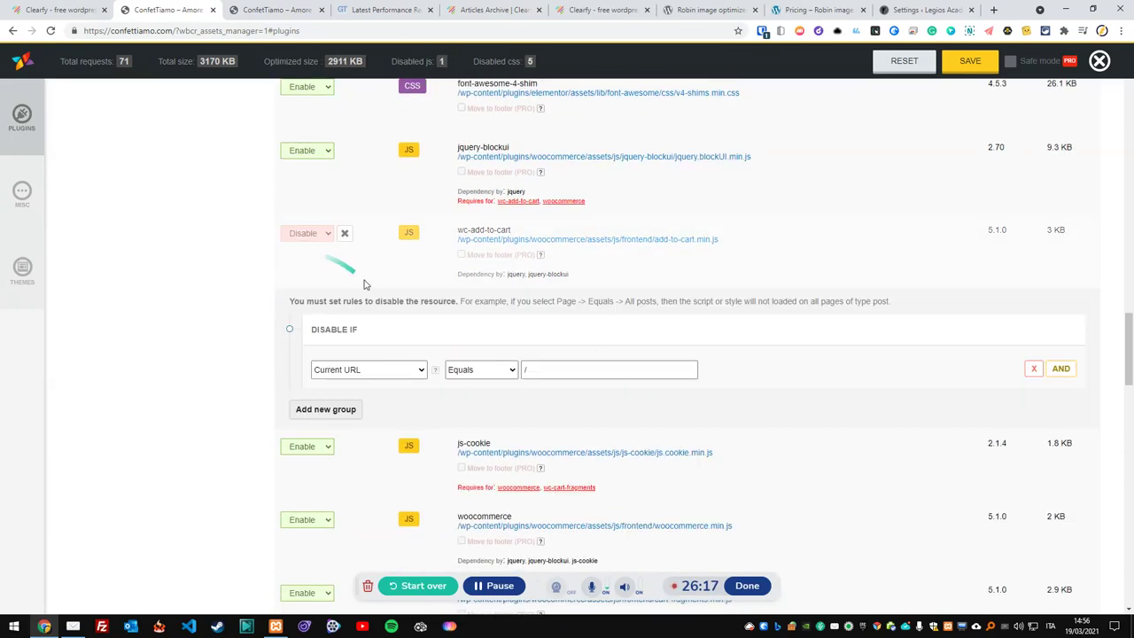
scroll(364, 283, down, 4)
click(315, 283)
click(323, 303)
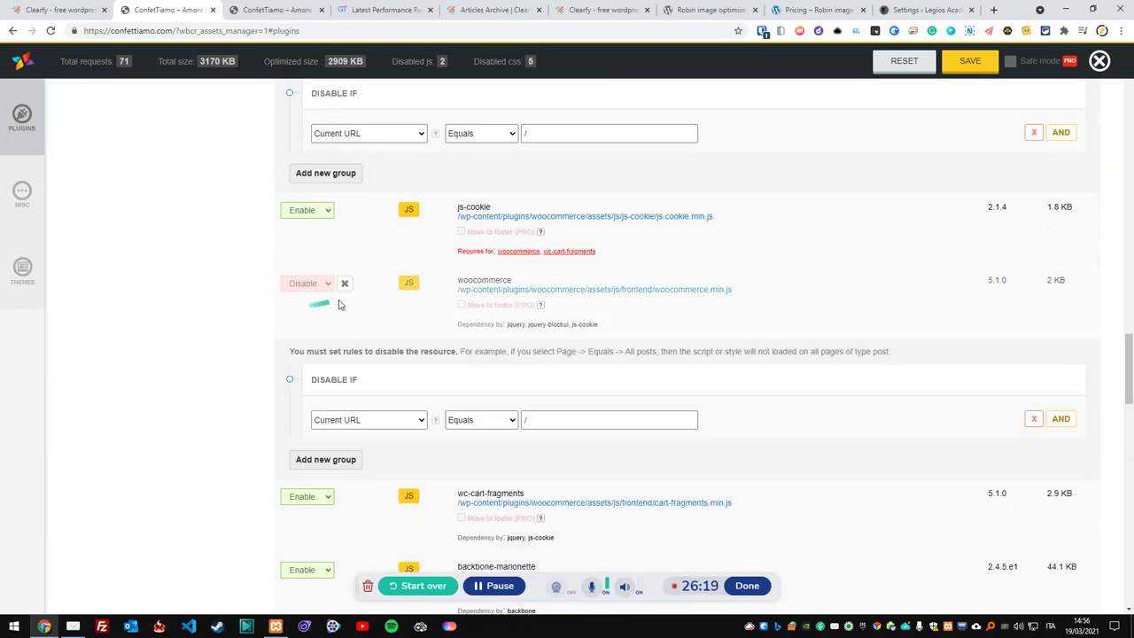
Step: Check the condition types available for the disable rule and disable the wc-cart-fragments script for the current URL /
scroll(341, 304, down, 3)
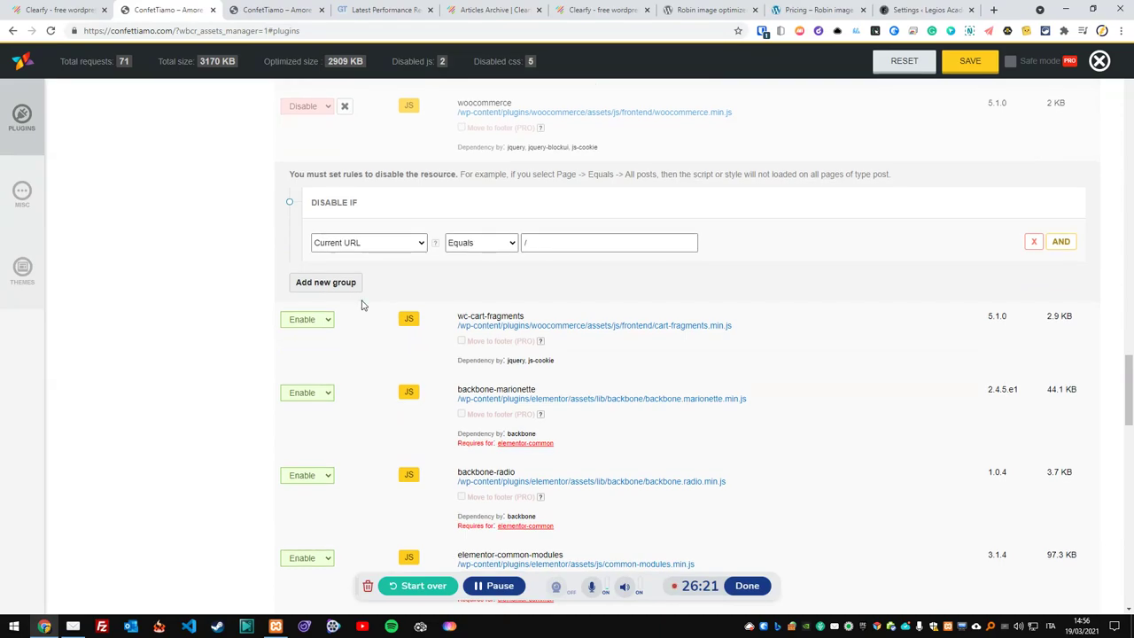
scroll(361, 304, down, 1)
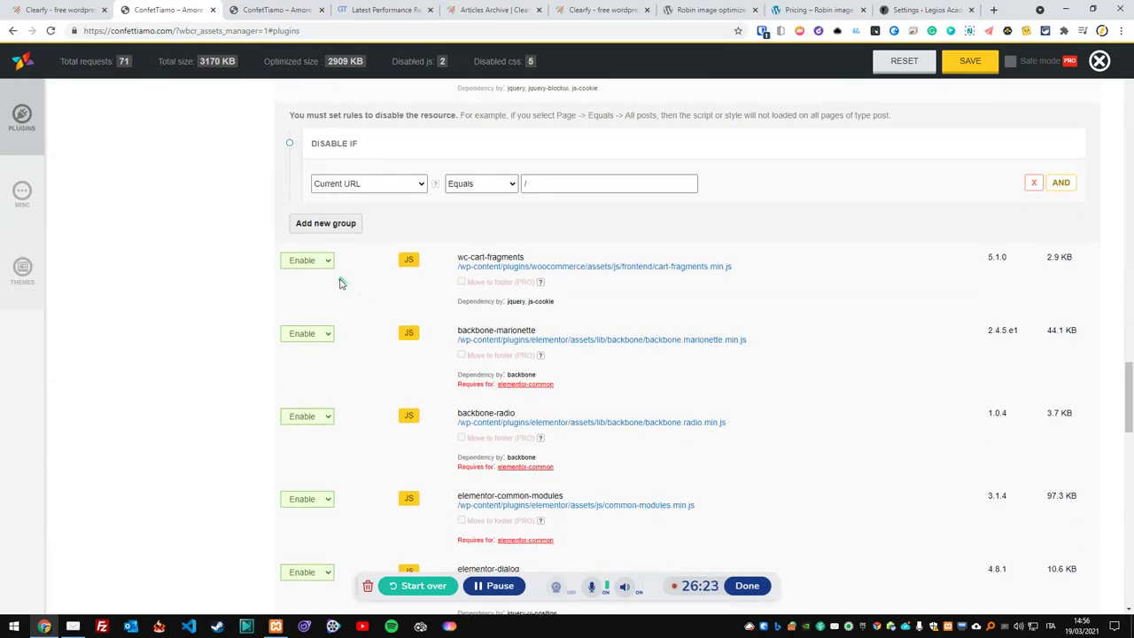
click(413, 185)
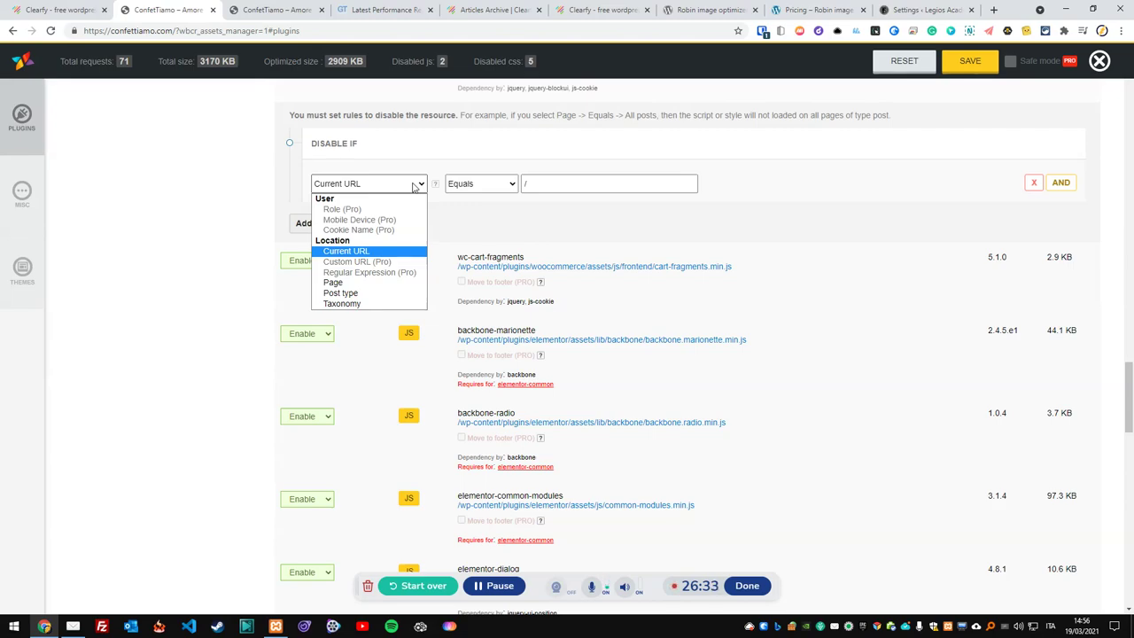
click(413, 186)
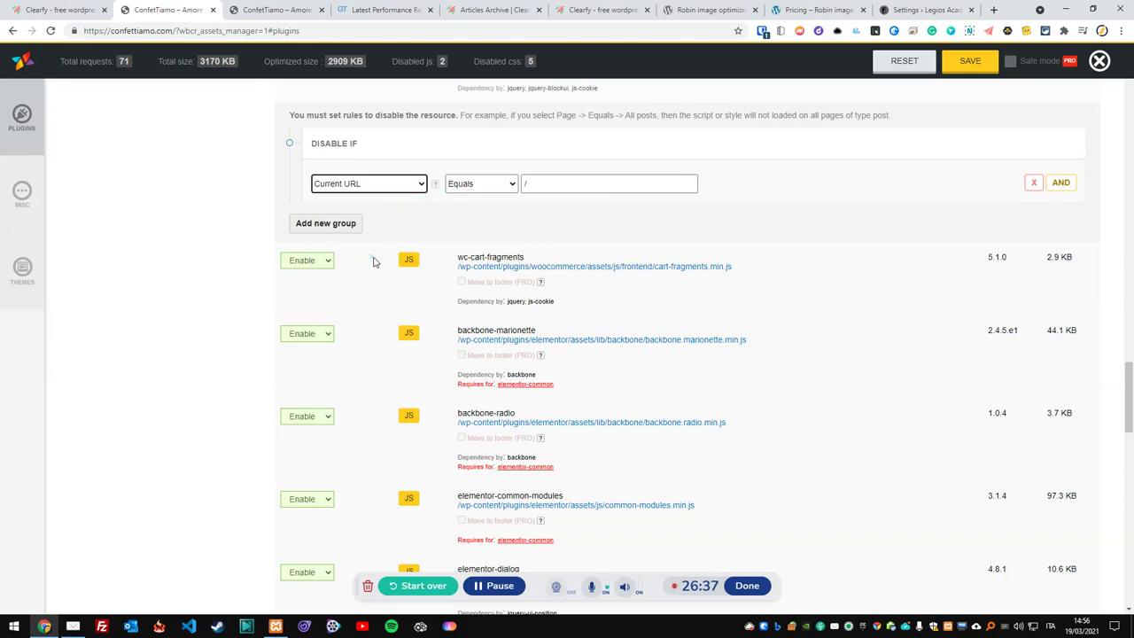
click(327, 261)
click(321, 285)
Step: Among the remaining Elementor, Master Addons and Premium Addons scripts, disable lottie-js for the current URL /
scroll(354, 292, down, 2)
scroll(360, 284, down, 2)
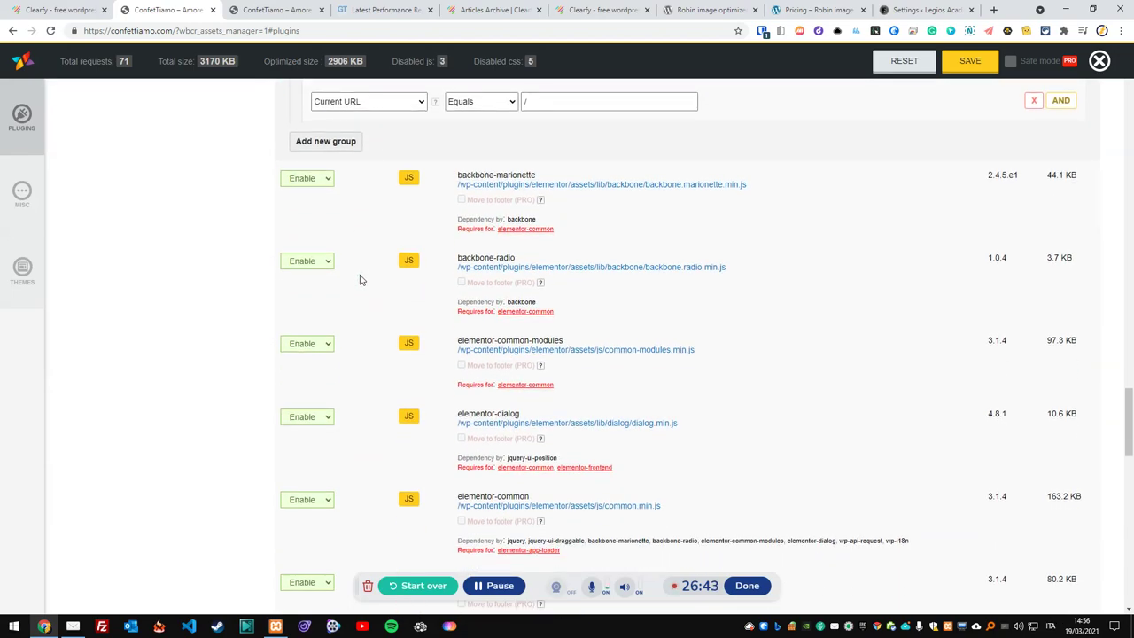
scroll(360, 281, down, 1)
scroll(360, 279, down, 3)
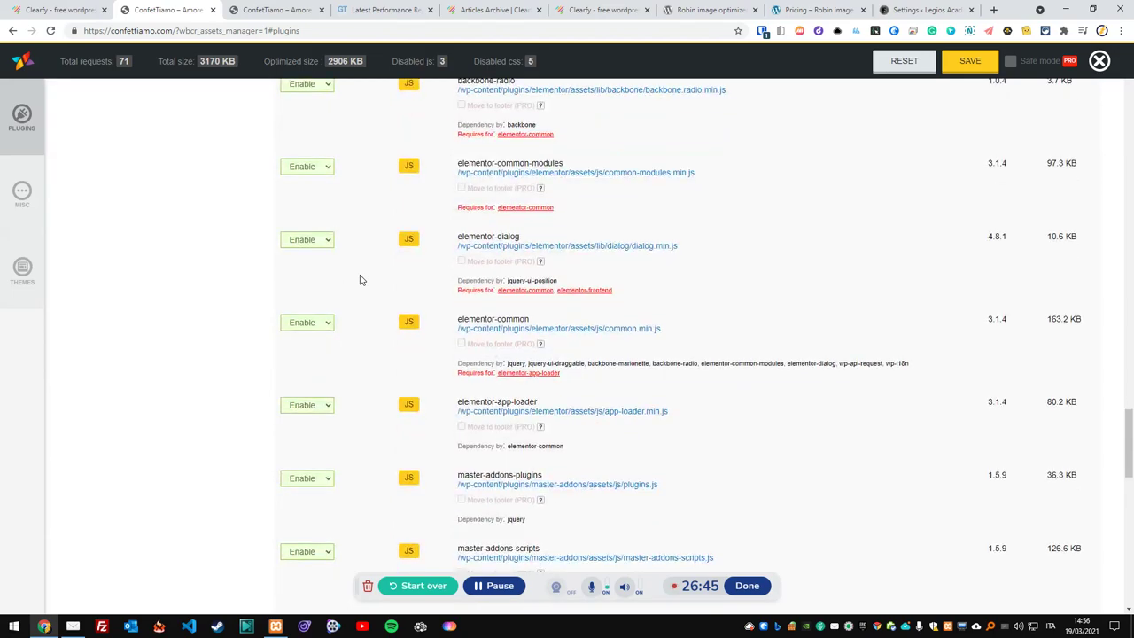
scroll(359, 279, down, 1)
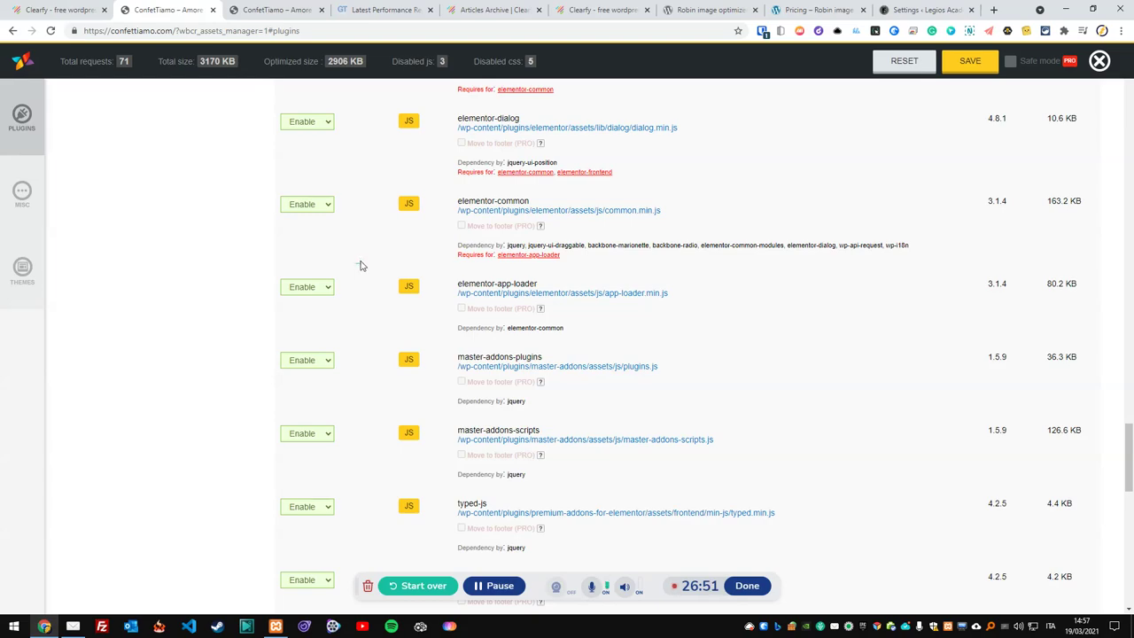
scroll(359, 233, down, 2)
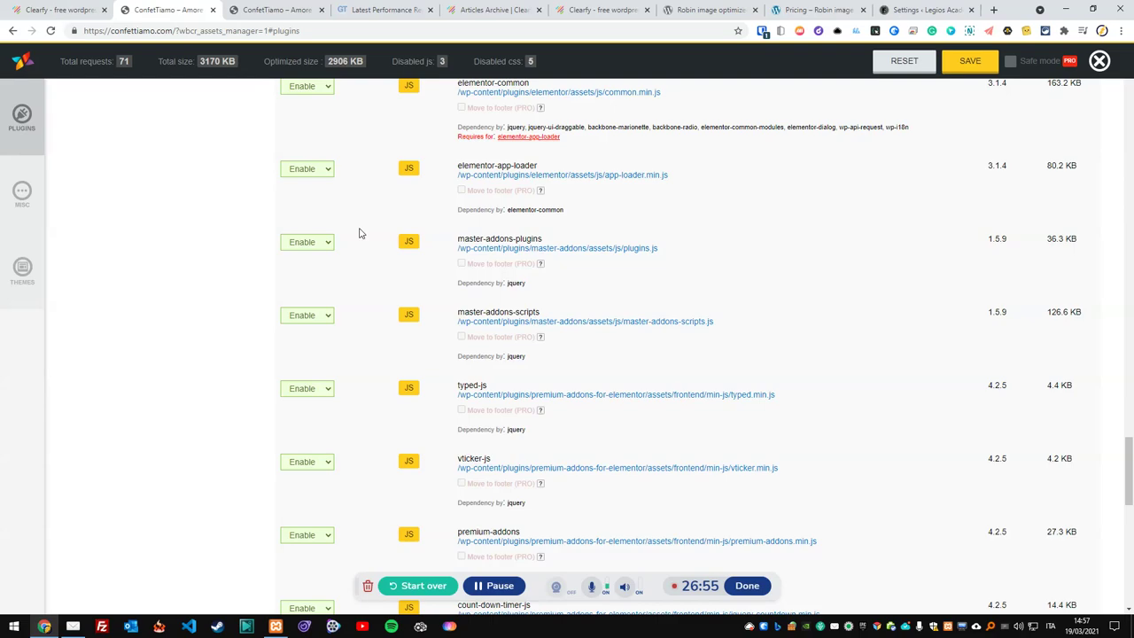
scroll(358, 233, down, 3)
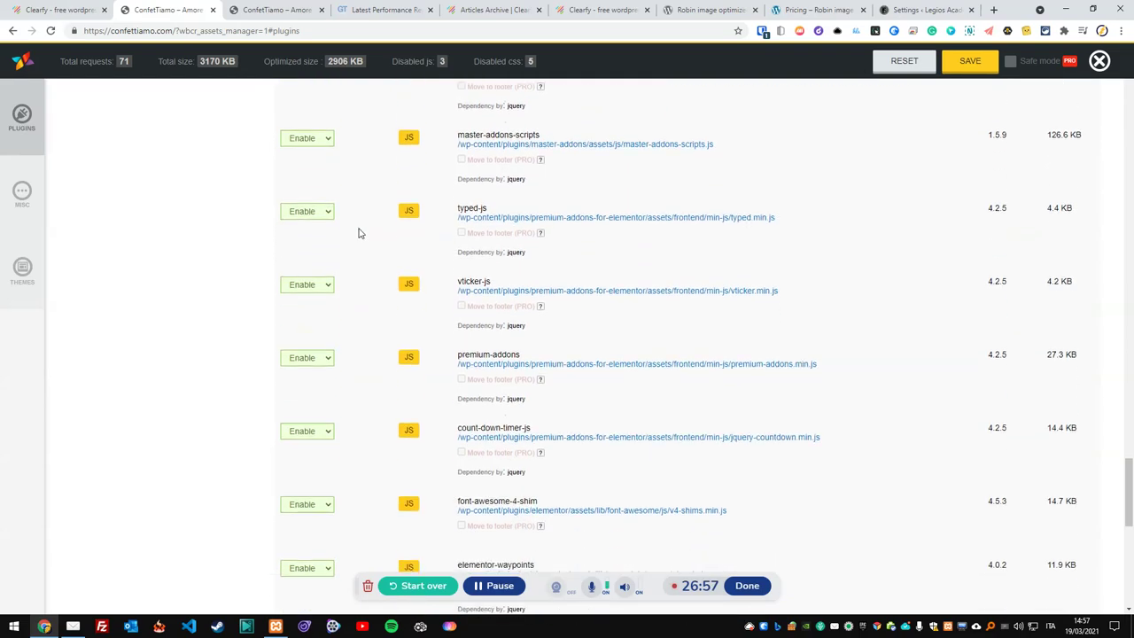
scroll(359, 233, down, 4)
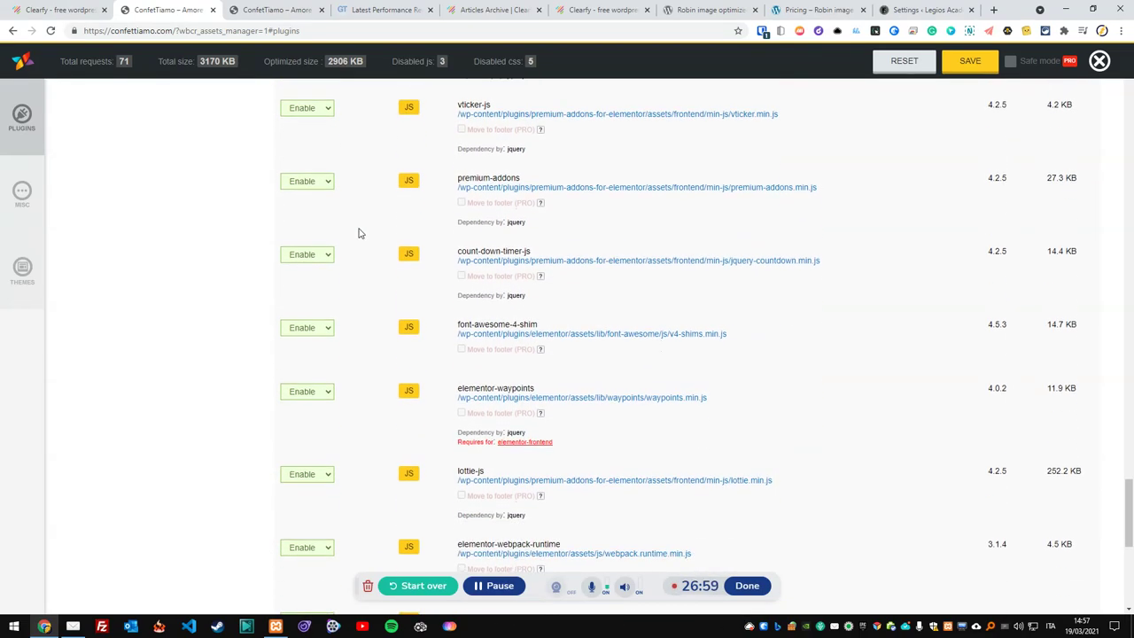
scroll(343, 257, down, 3)
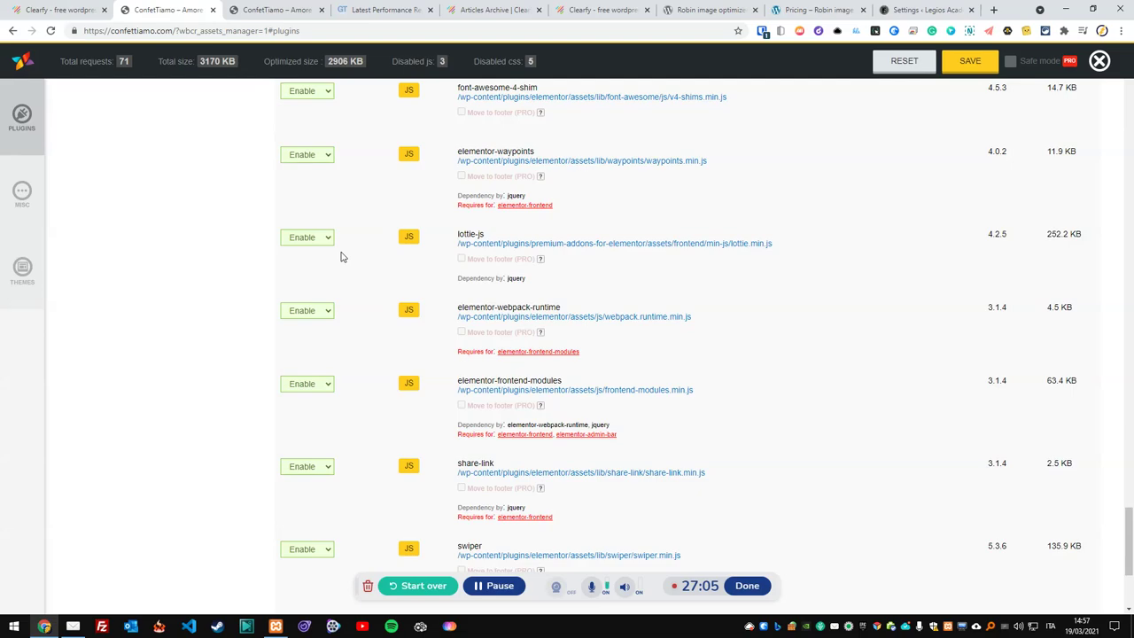
click(307, 237)
click(306, 260)
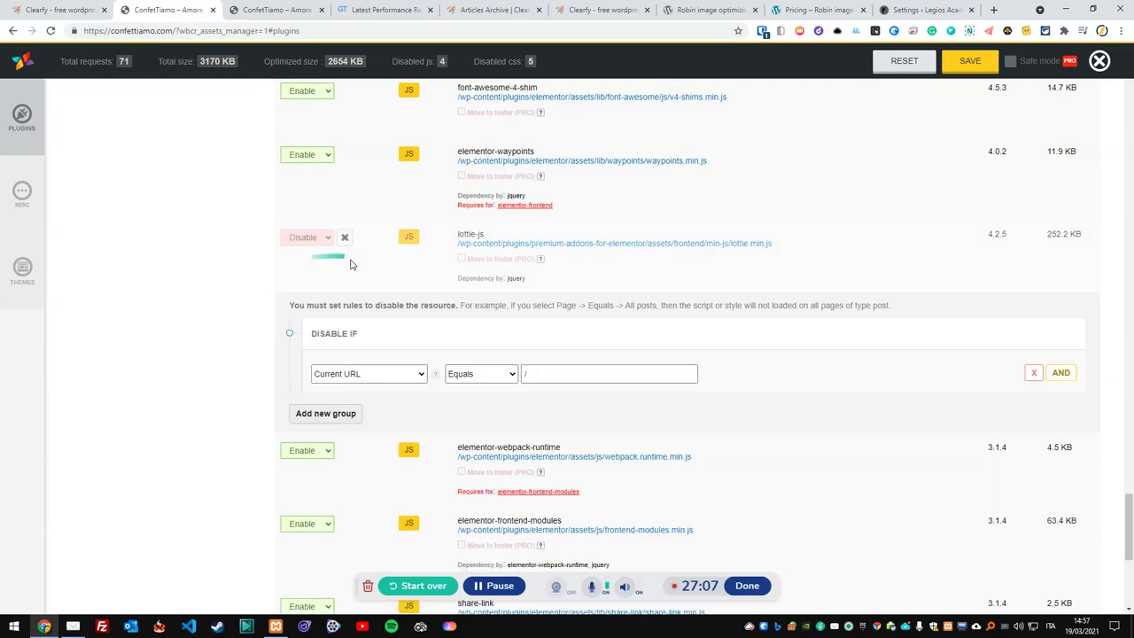
Step: Check the rest of the plugin asset list and save the disable rules for the homepage
scroll(362, 269, down, 4)
scroll(383, 264, down, 3)
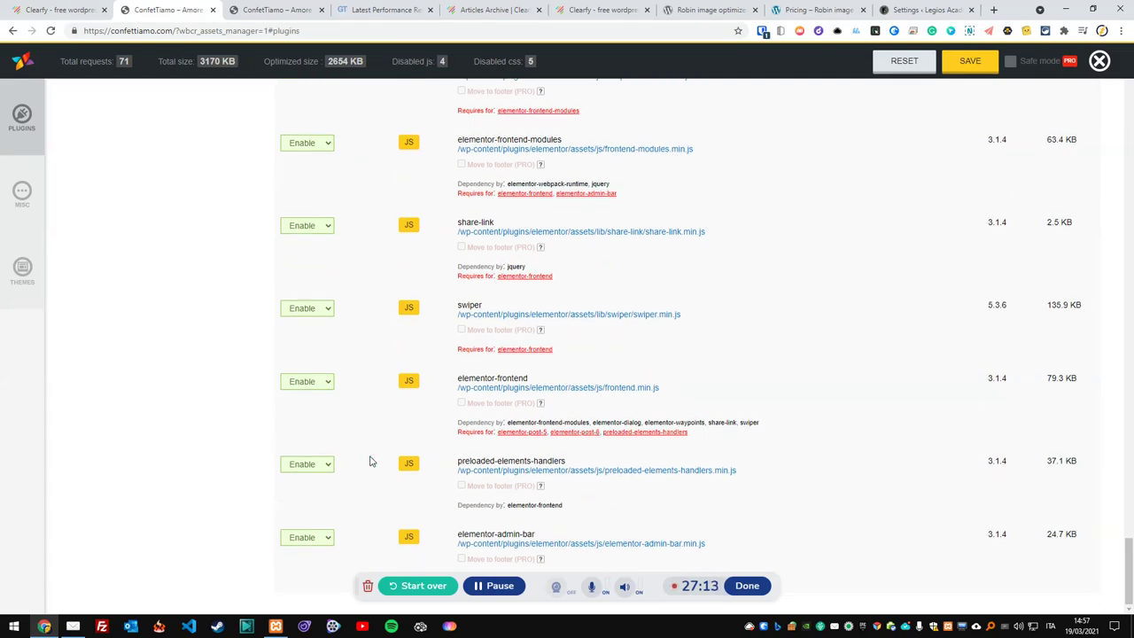
scroll(380, 455, up, 20)
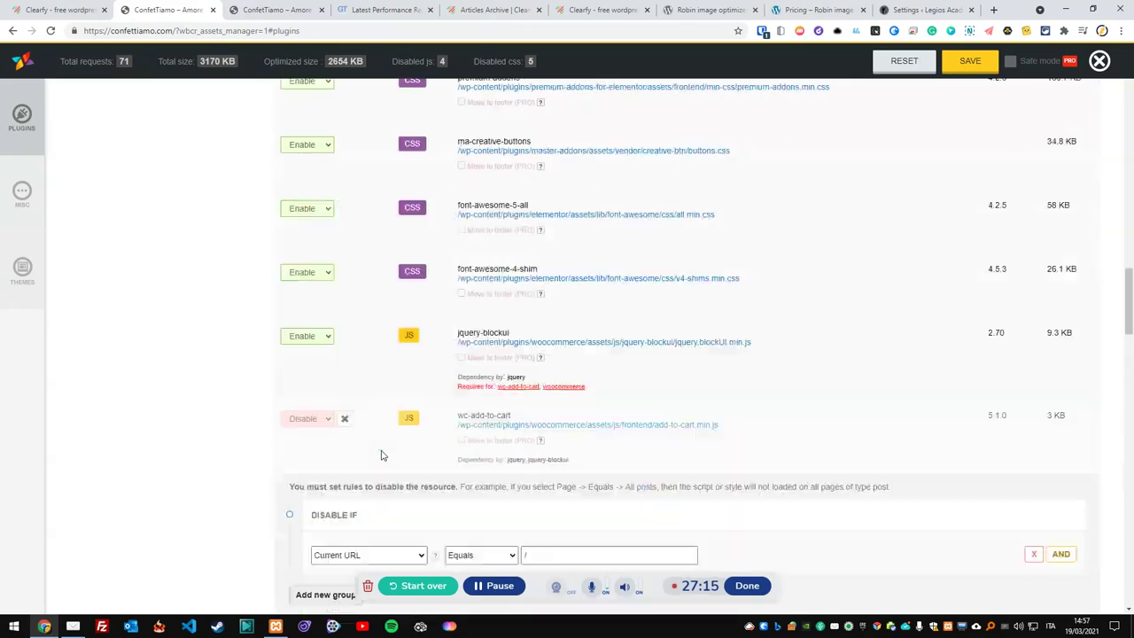
scroll(381, 453, up, 5)
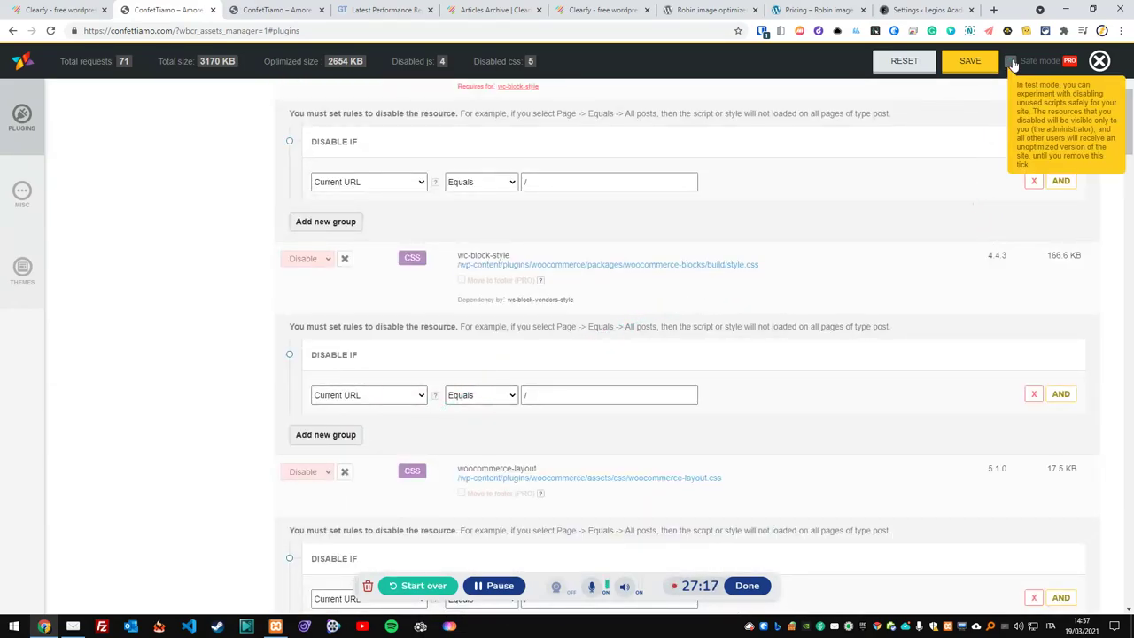
scroll(878, 227, up, 4)
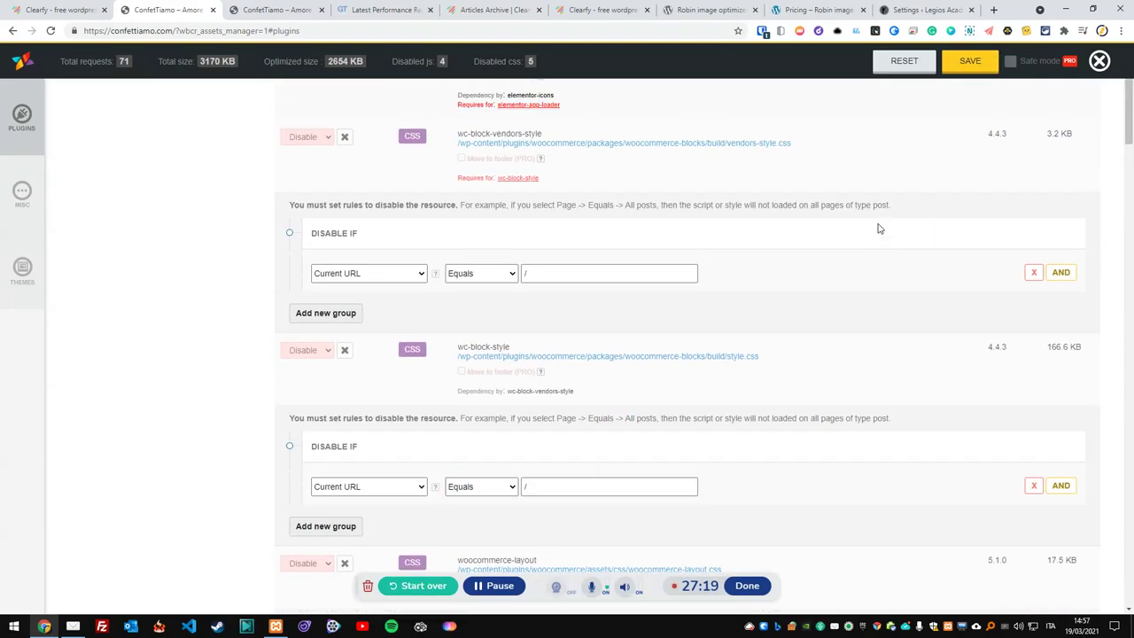
click(969, 61)
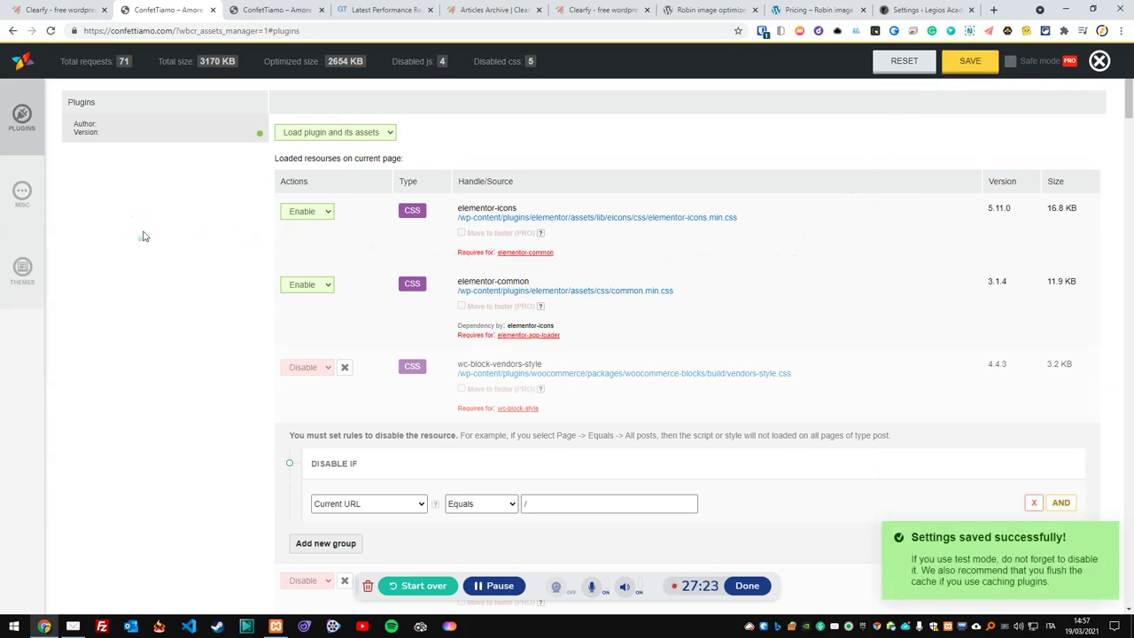
Step: Review the homepage's theme assets and miscellaneous assets, and compare the total size with the optimized size
click(23, 268)
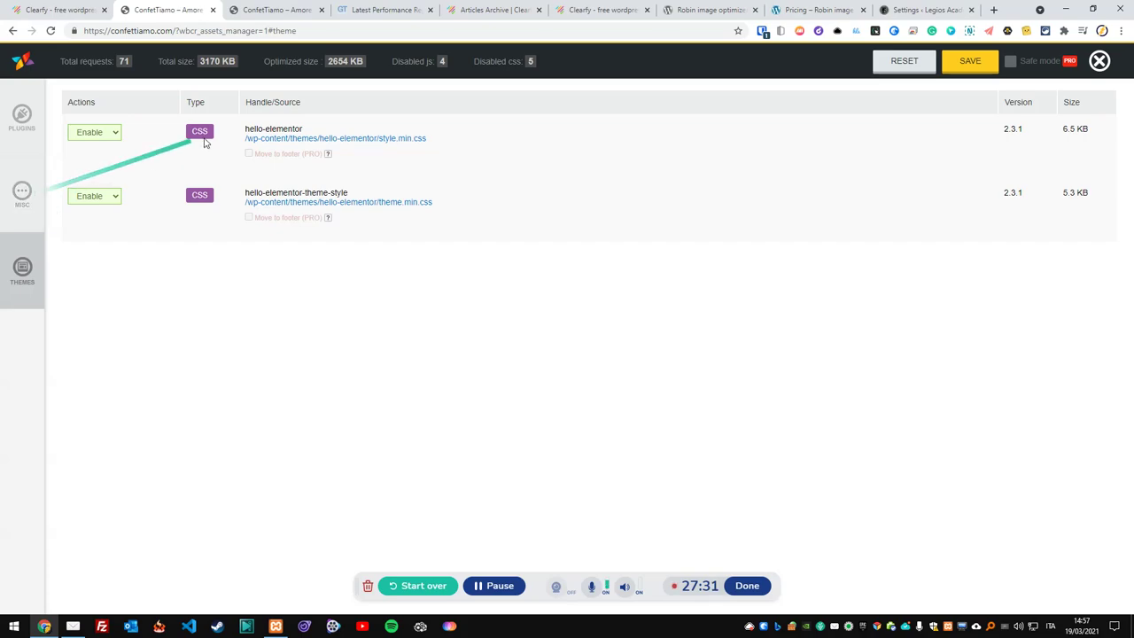
click(22, 193)
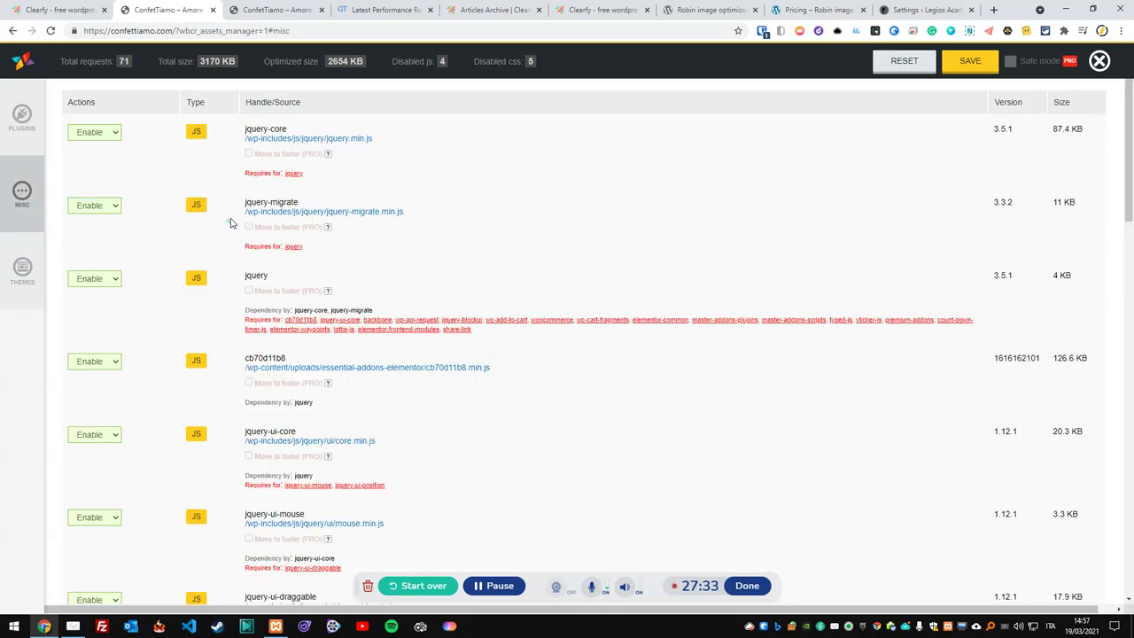
scroll(232, 225, down, 4)
scroll(232, 226, down, 5)
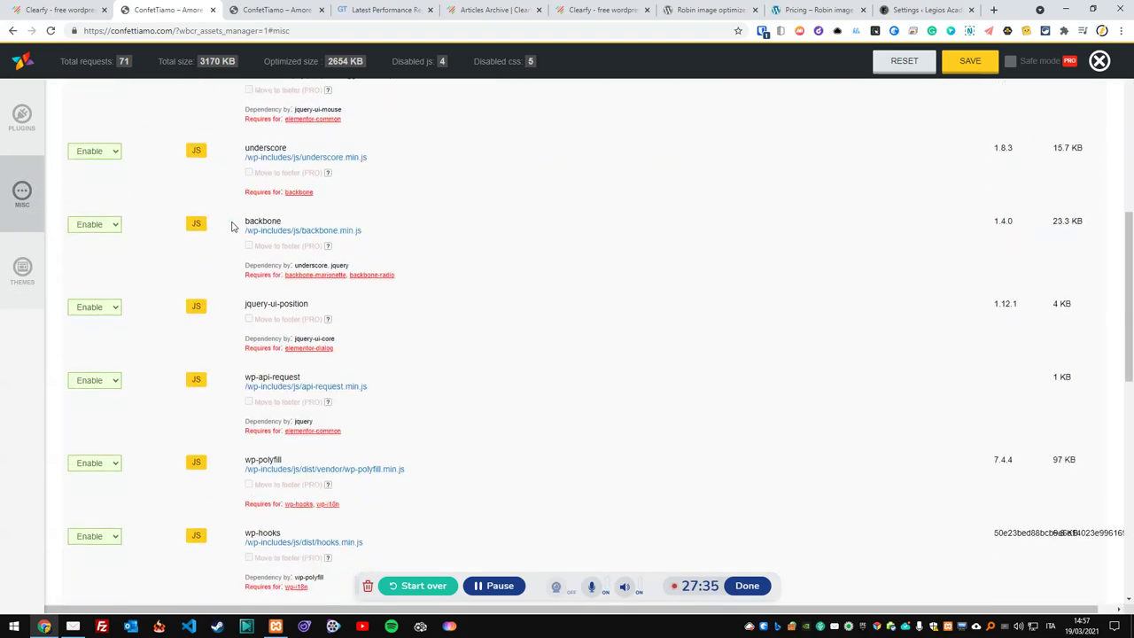
scroll(228, 229, down, 2)
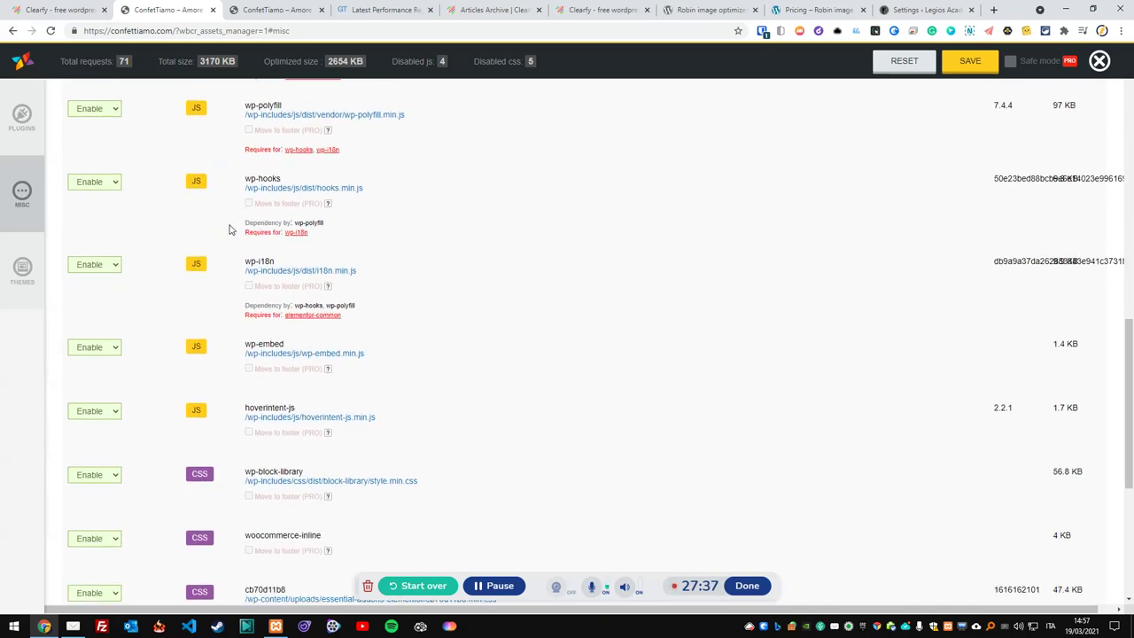
scroll(228, 230, down, 2)
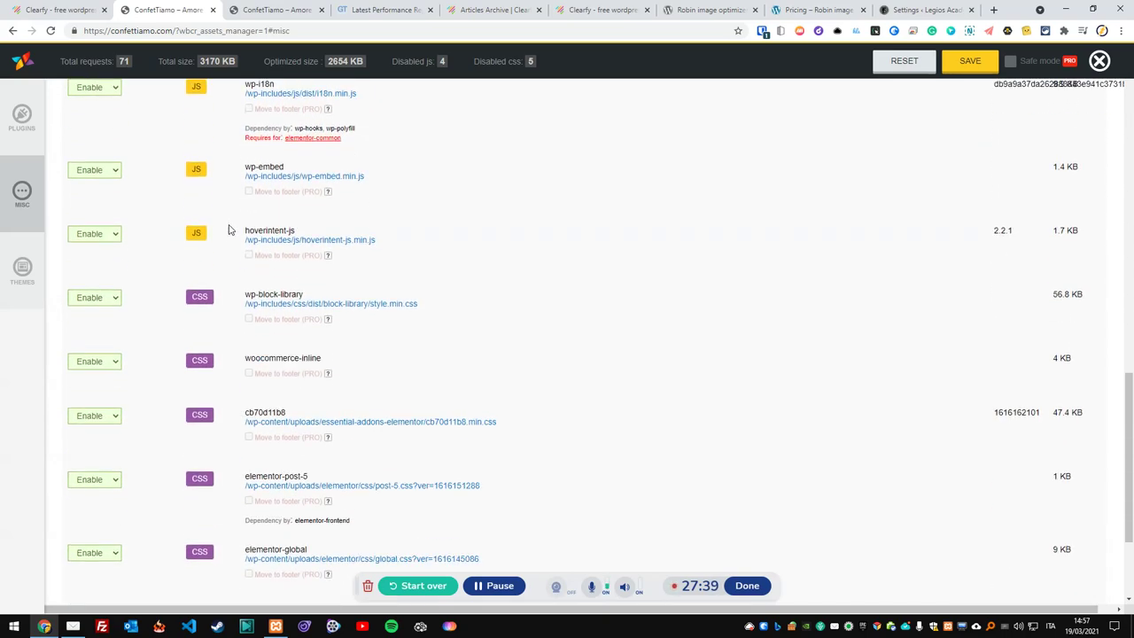
scroll(229, 229, down, 1)
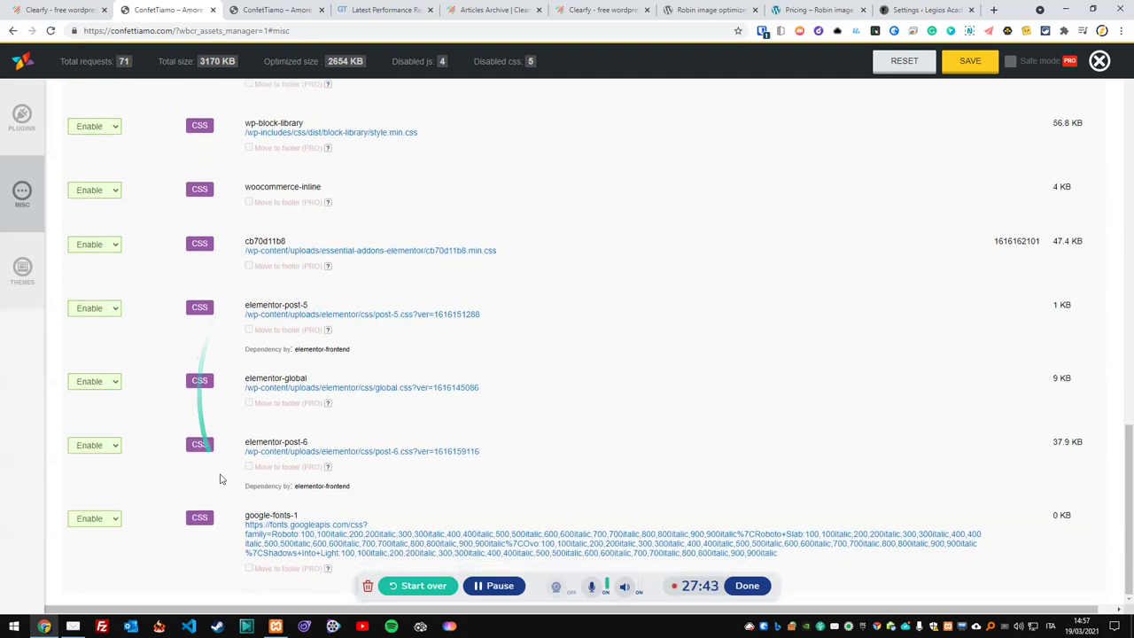
mouse_move(202, 530)
mouse_down()
mouse_move(330, 506)
mouse_move(266, 531)
mouse_move(115, 522)
mouse_up()
scroll(202, 484, up, 20)
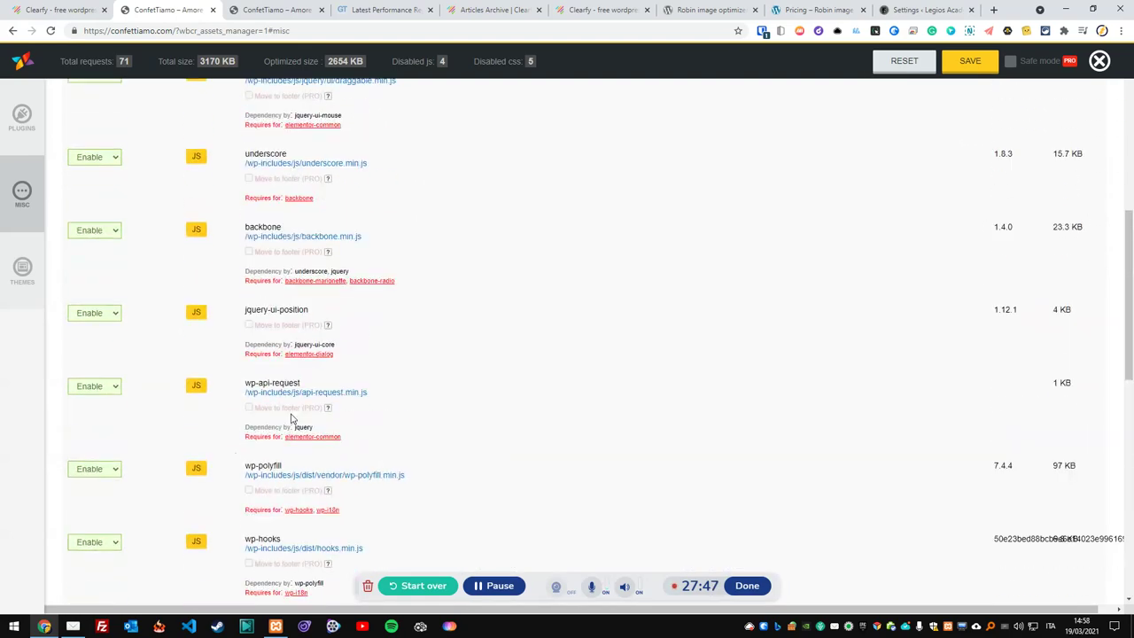
mouse_move(293, 418)
mouse_down()
mouse_move(440, 66)
mouse_move(212, 75)
mouse_up()
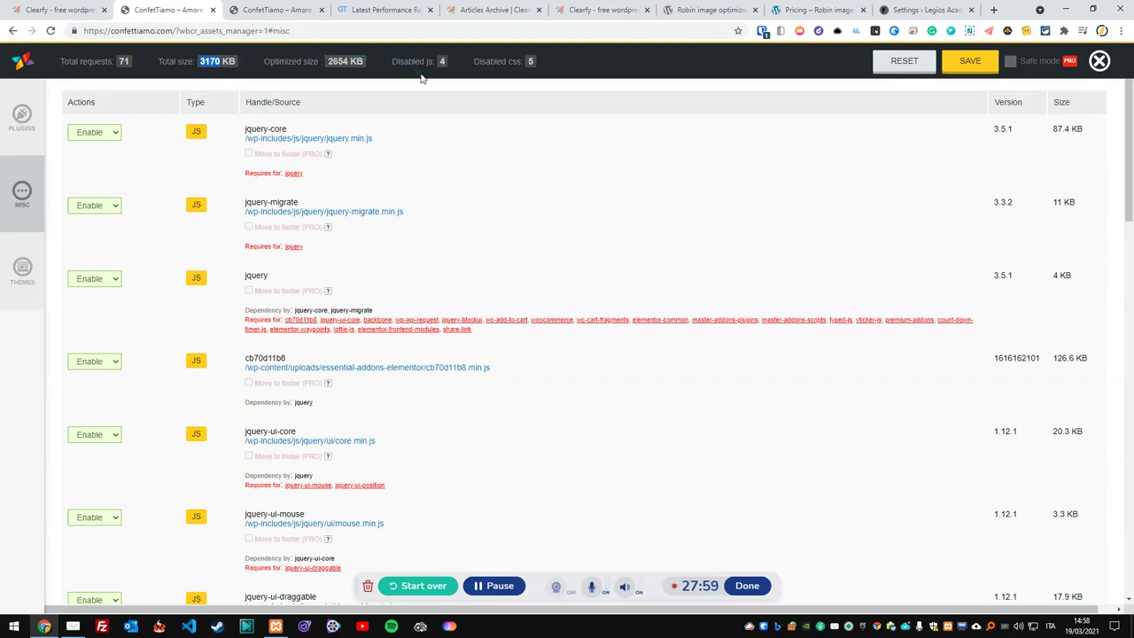
mouse_move(509, 82)
mouse_down()
mouse_move(614, 134)
mouse_move(818, 115)
mouse_up()
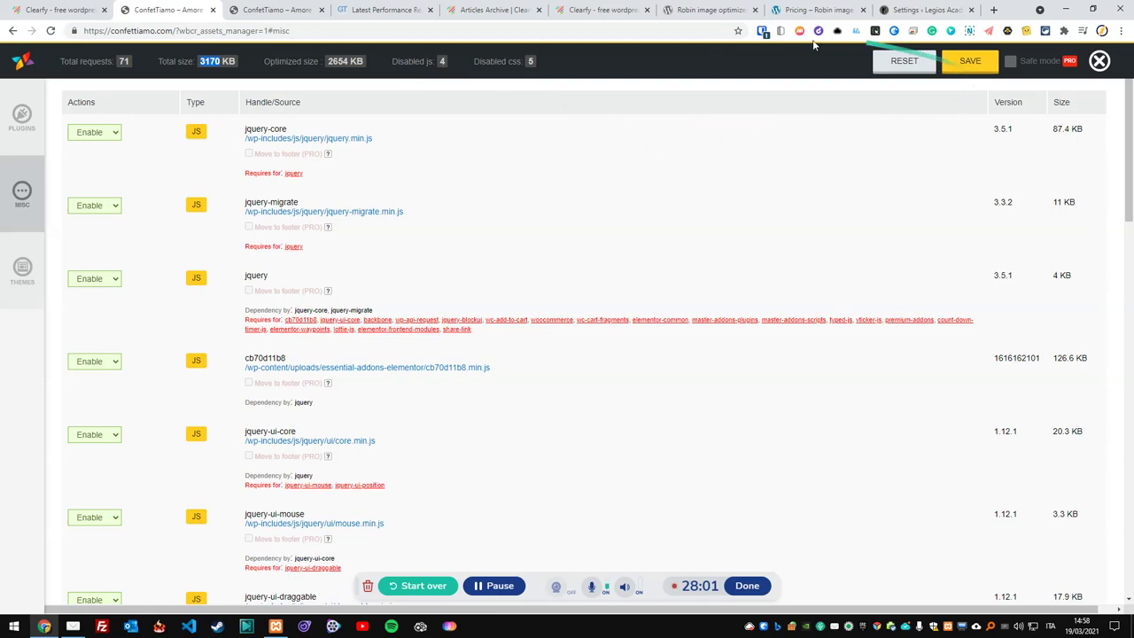
drag(595, 69, 377, 10)
click(279, 10)
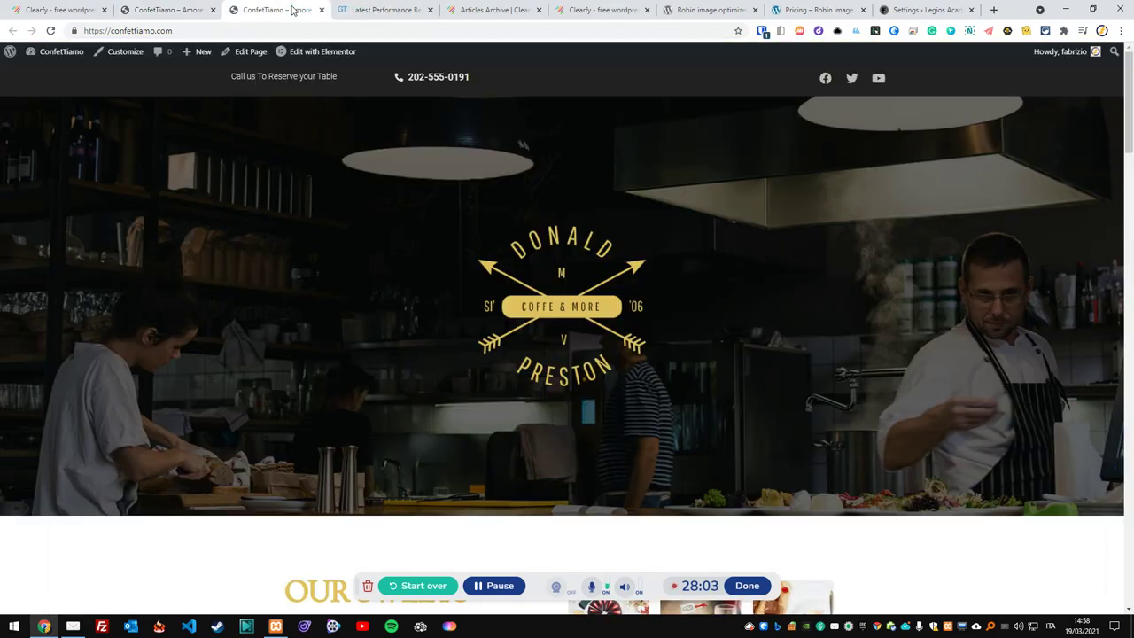
click(180, 30)
right_click(179, 30)
click(233, 85)
key(ctrl+shift+n)
key(ctrl+v)
key(Return)
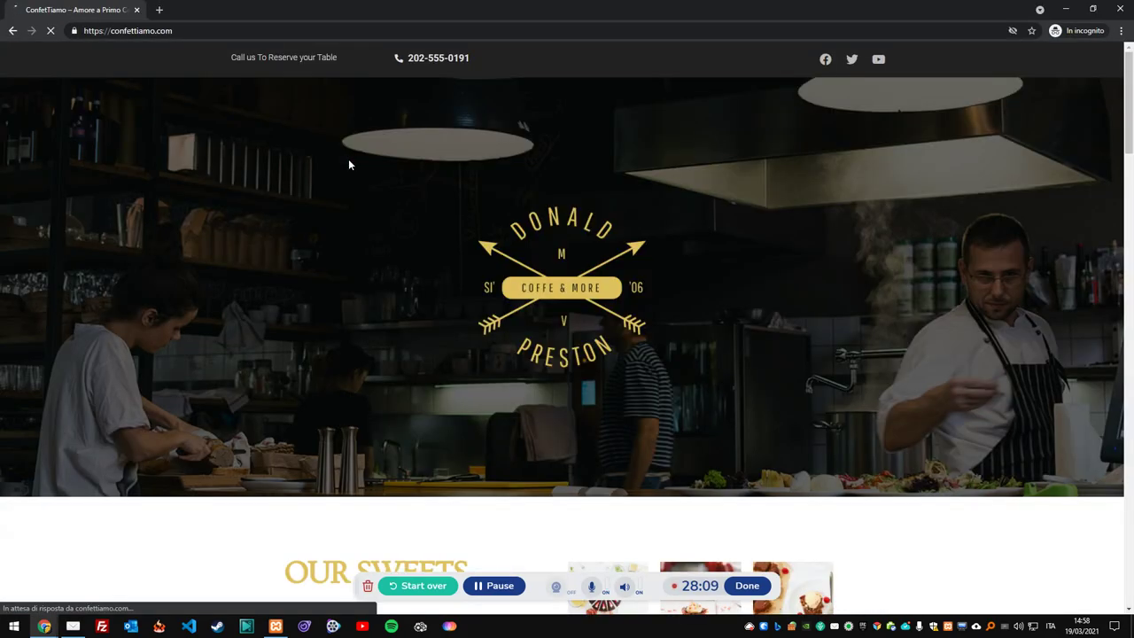
drag(1130, 100, 1130, 202)
drag(1130, 254, 1130, 208)
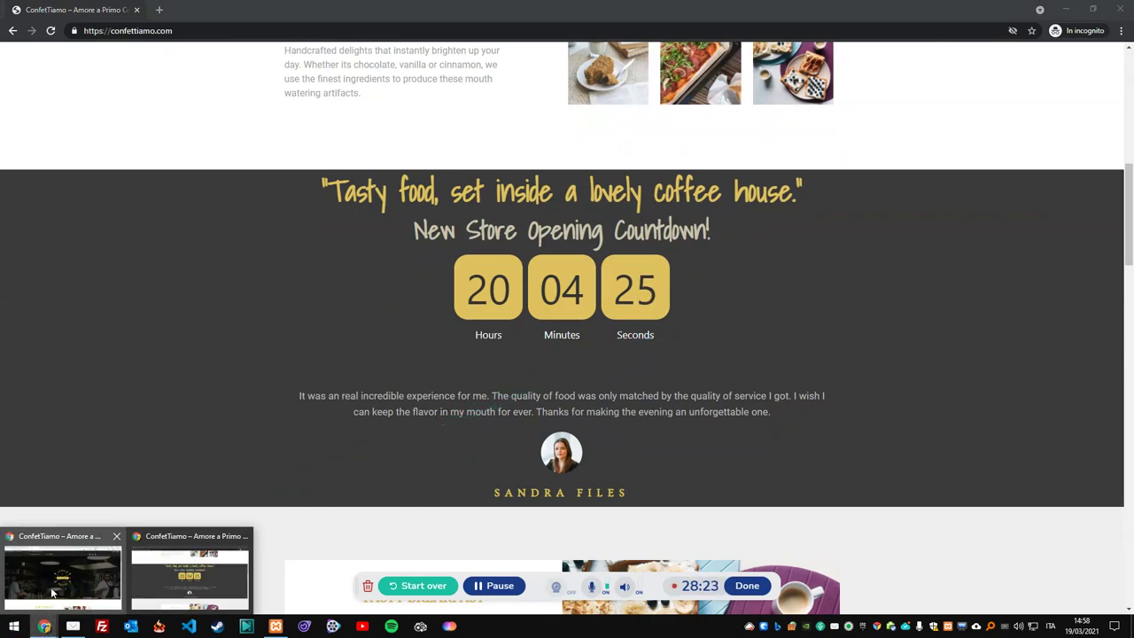
Step: Return to the GTmetrix report for confettiamo.com, review its summary and examine the waterfall chart of requests
click(61, 574)
click(433, 7)
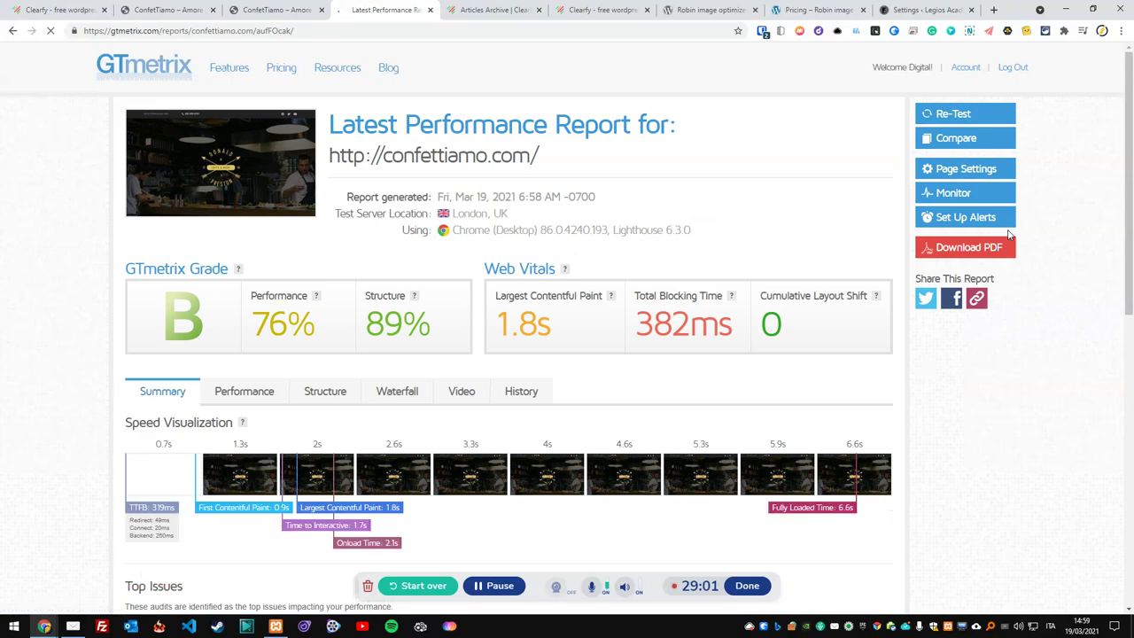
scroll(521, 195, down, 3)
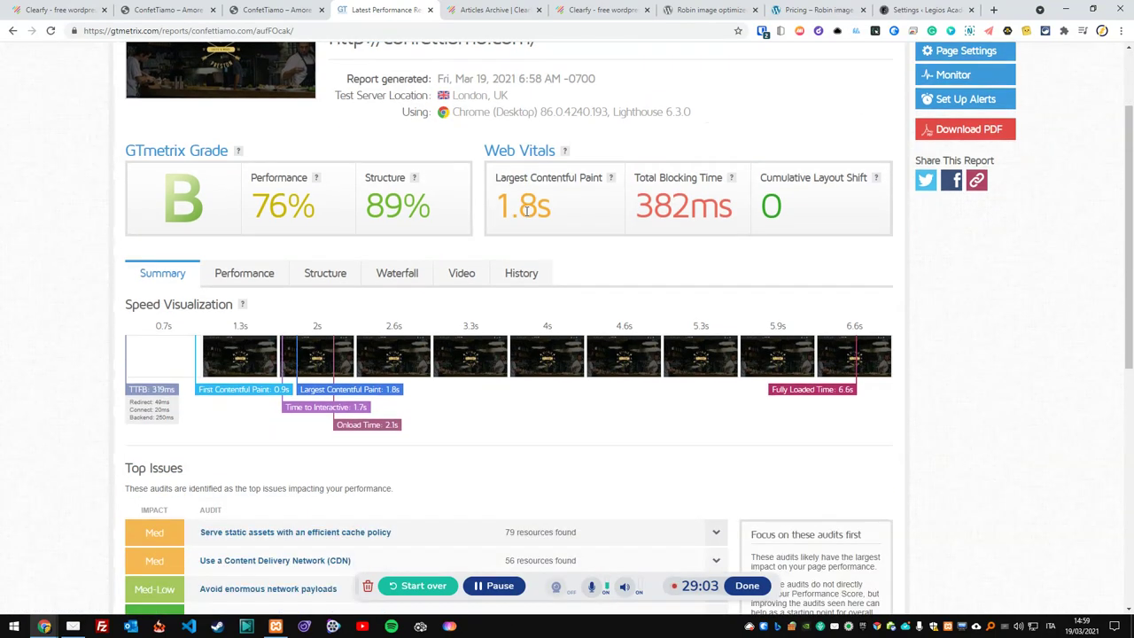
scroll(405, 168, up, 3)
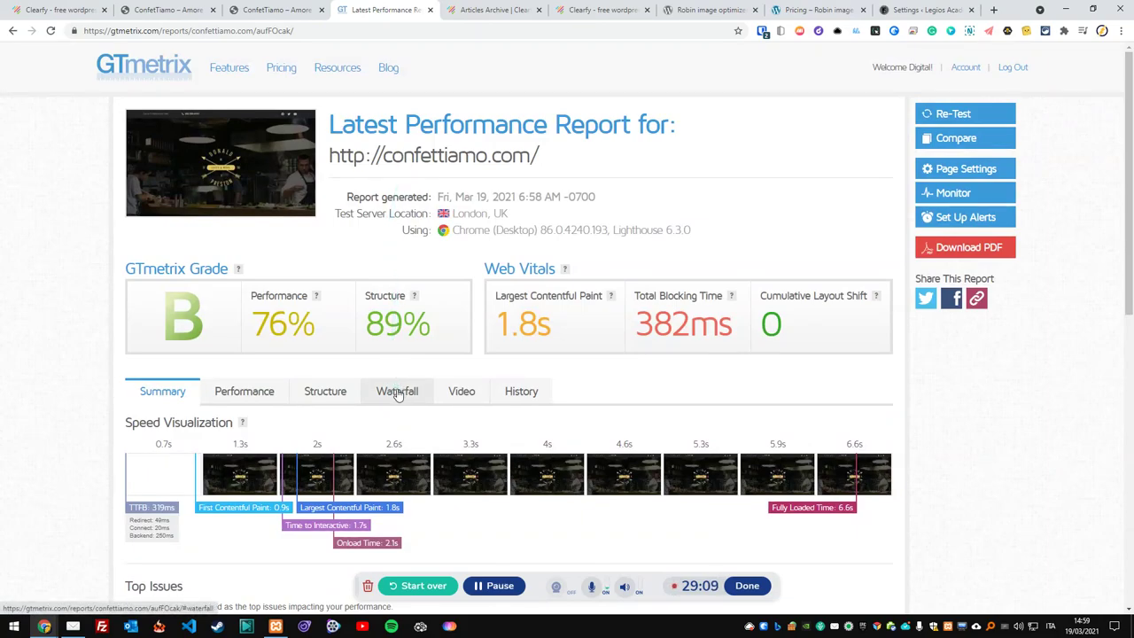
click(397, 393)
scroll(395, 392, down, 3)
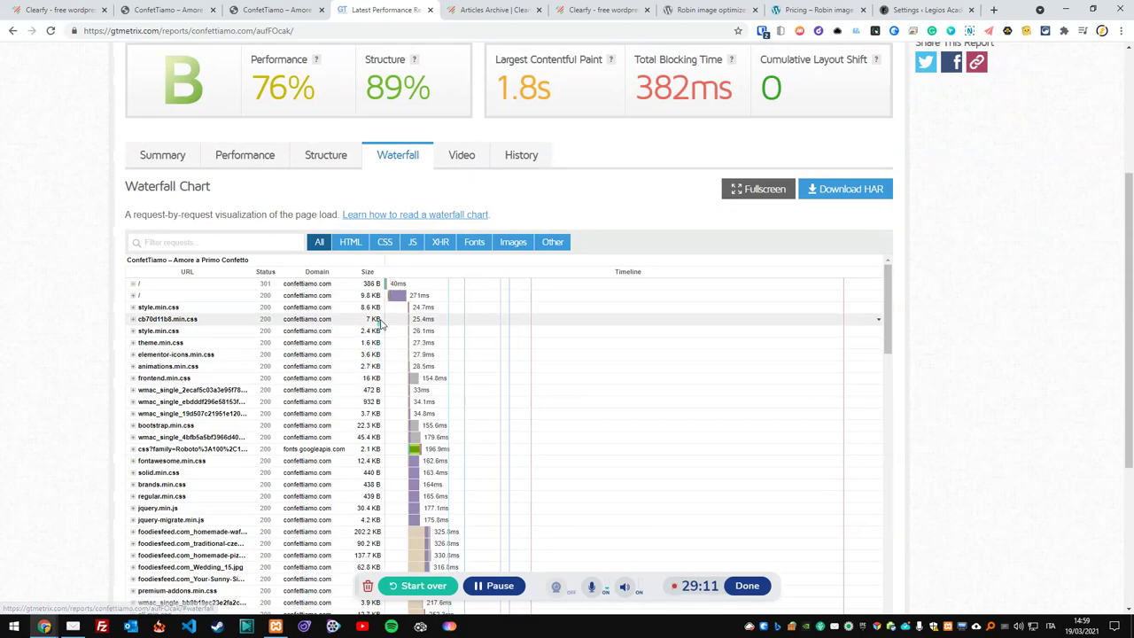
Step: Examine the waterfall requests filtered by Fonts, CSS and JS, and restore the view of all requests
scroll(347, 331, down, 3)
scroll(379, 354, up, 3)
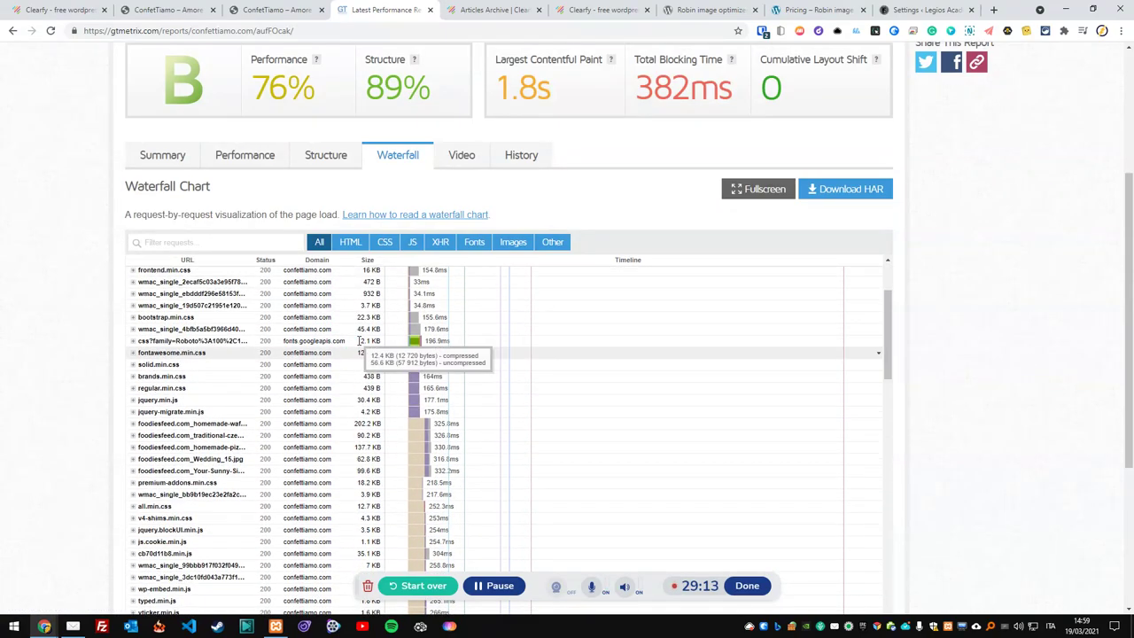
click(485, 248)
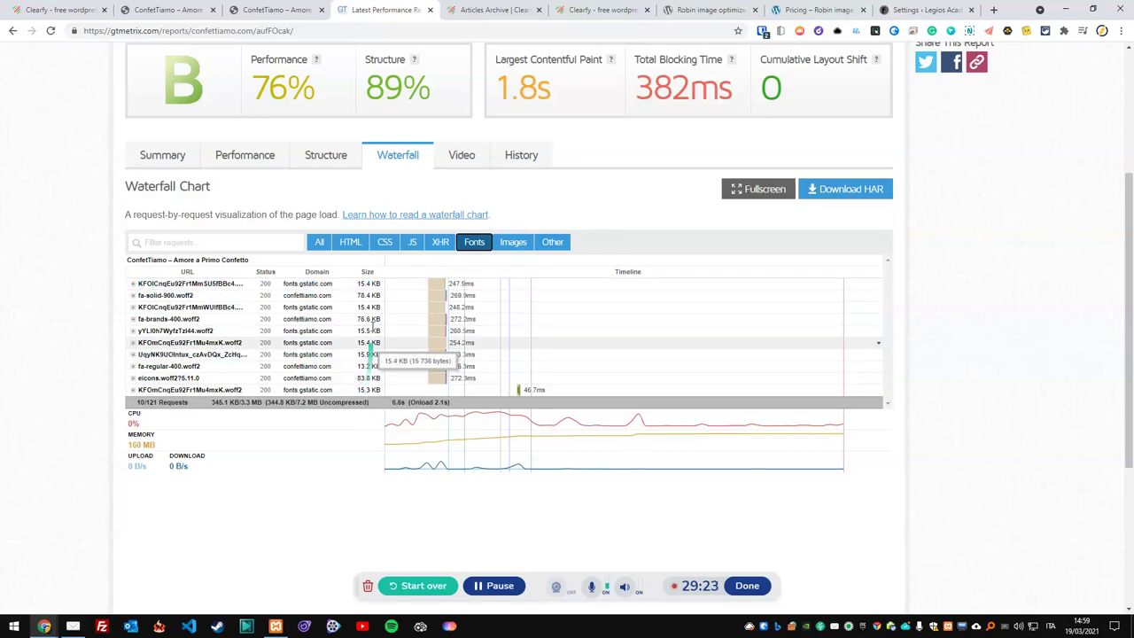
click(386, 244)
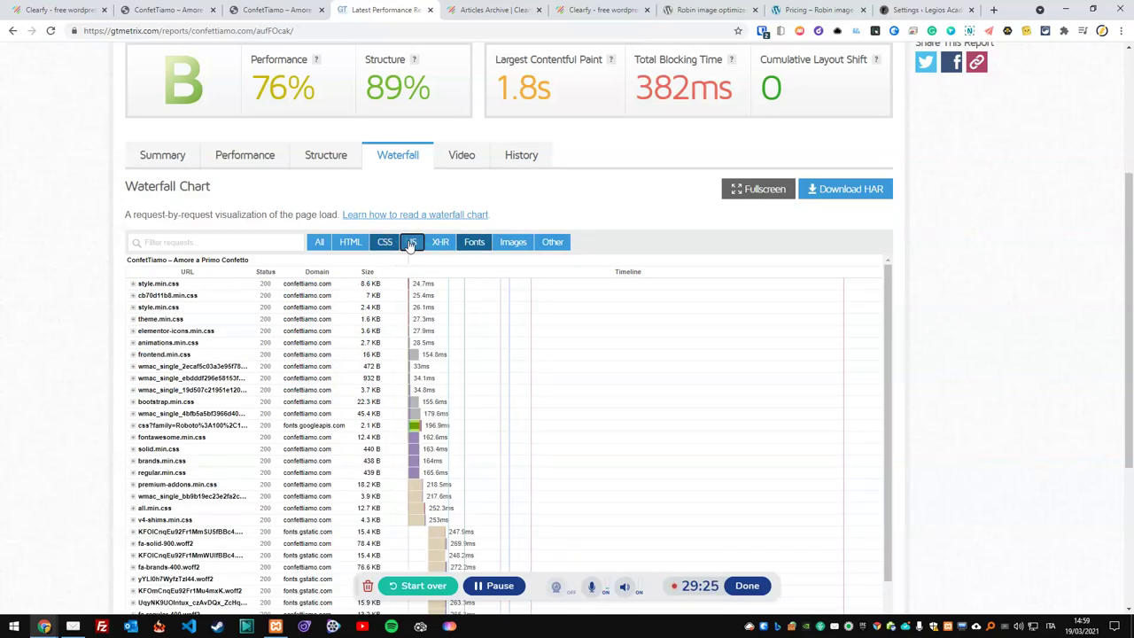
click(410, 243)
click(319, 242)
scroll(457, 339, up, 1)
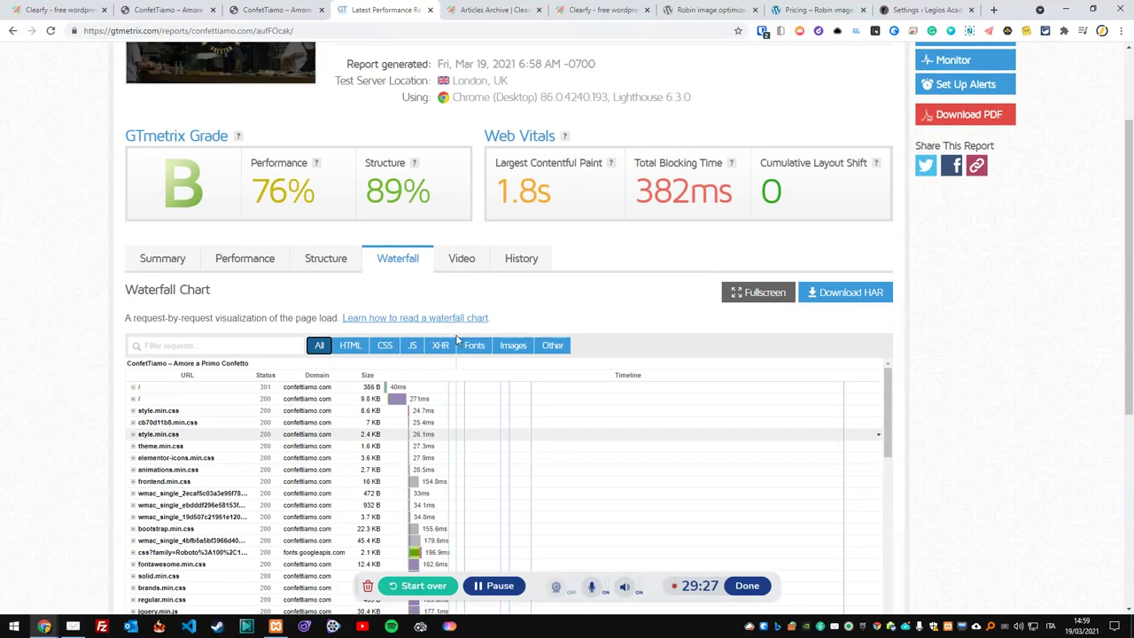
scroll(457, 339, up, 2)
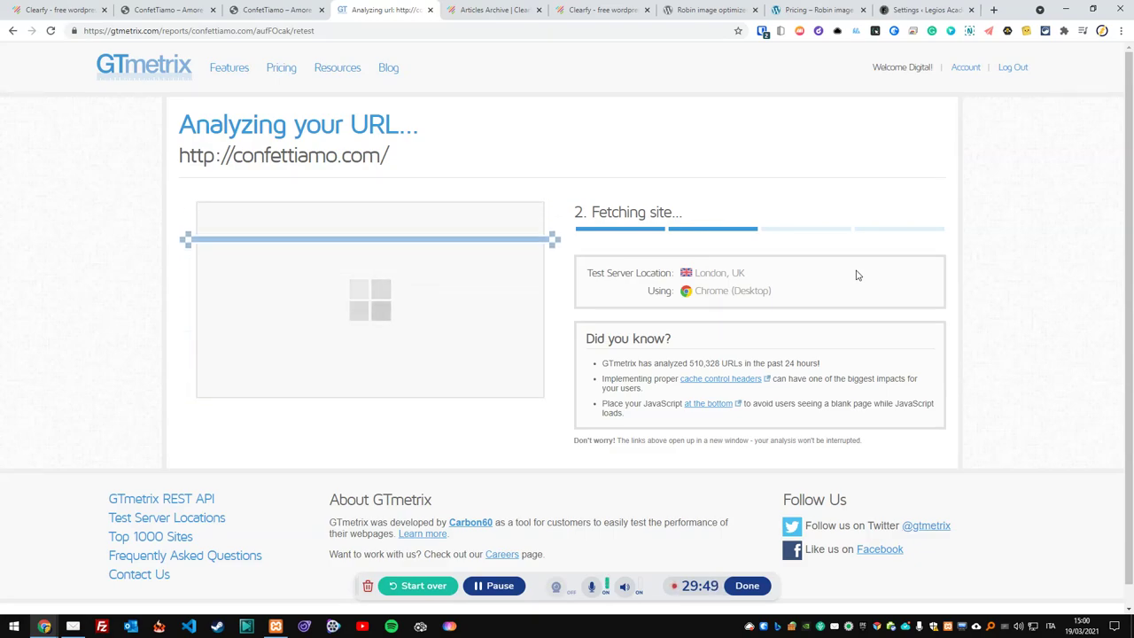
click(755, 11)
click(755, 11)
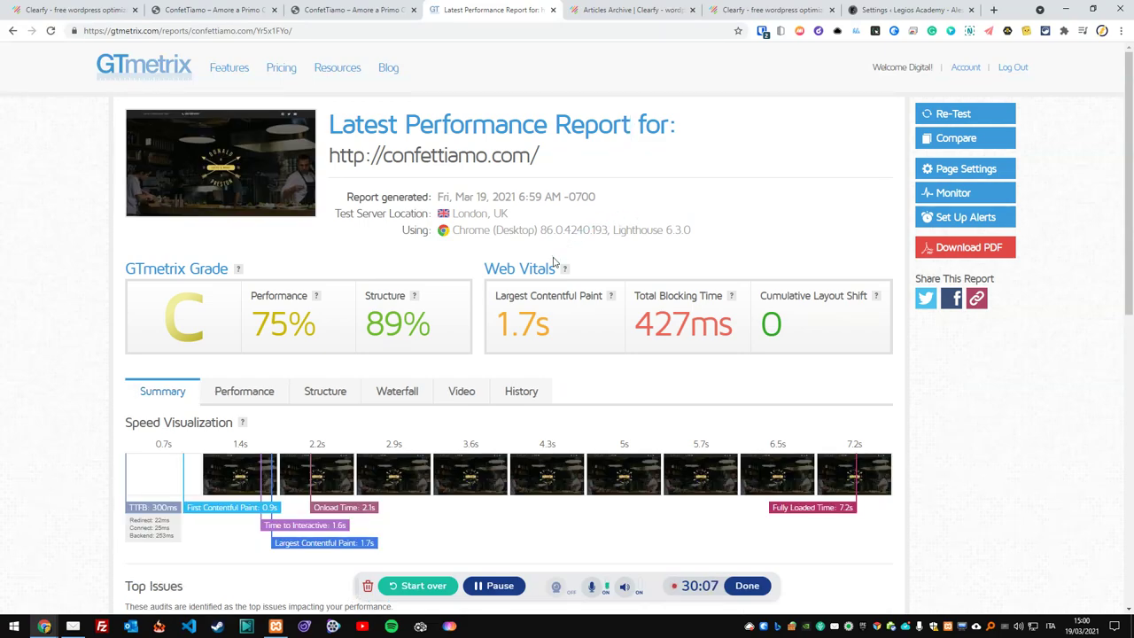
Step: Review the new GTmetrix report's summary and read the explanation of Total Blocking Time
mouse_move(729, 304)
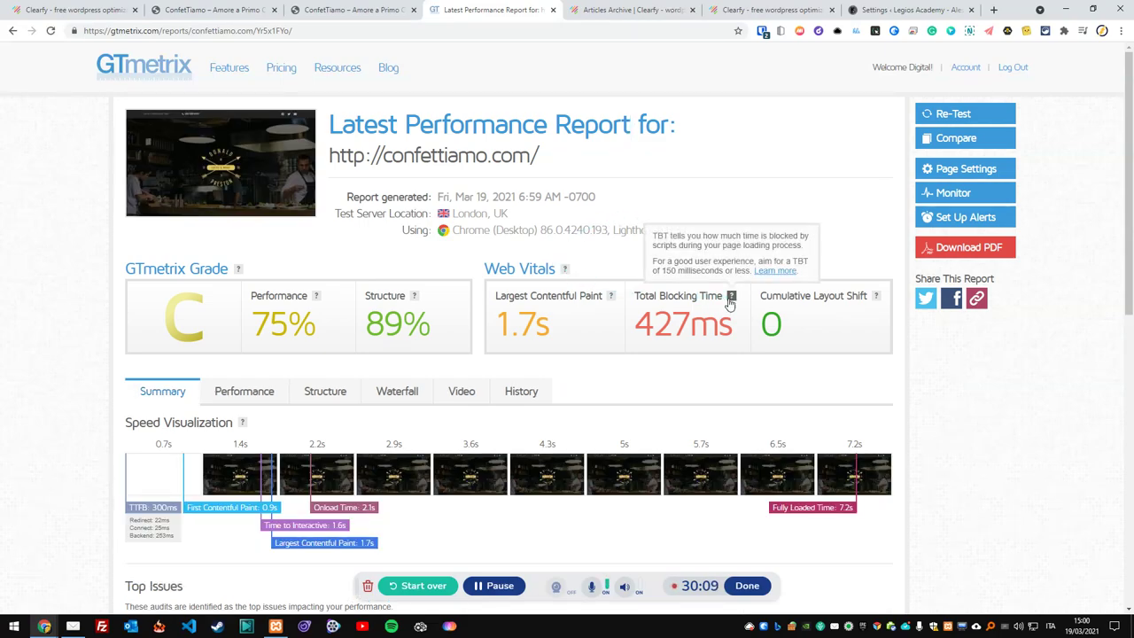
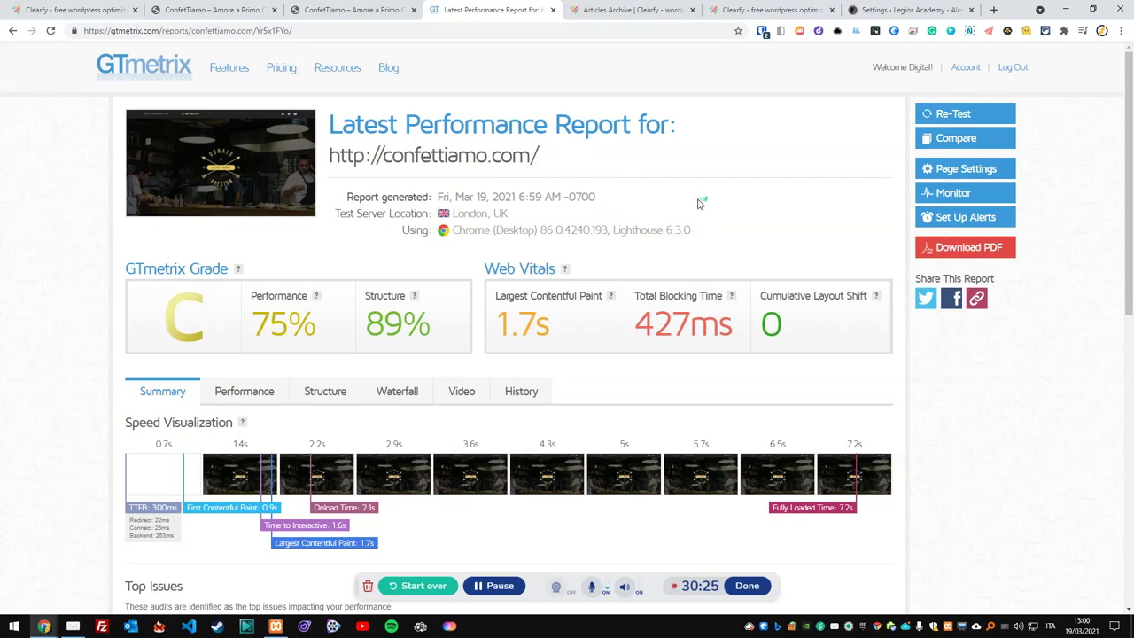
scroll(682, 196, down, 2)
scroll(679, 195, up, 2)
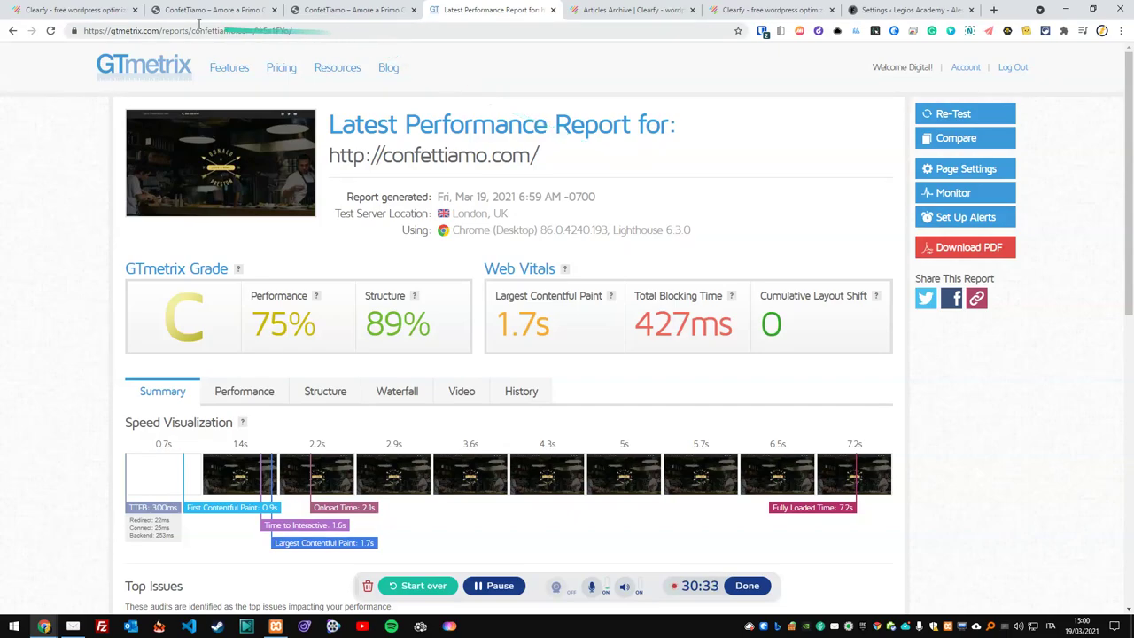
Step: Return to the homepage's Assets Manager and show its plugin assets
click(99, 10)
click(213, 7)
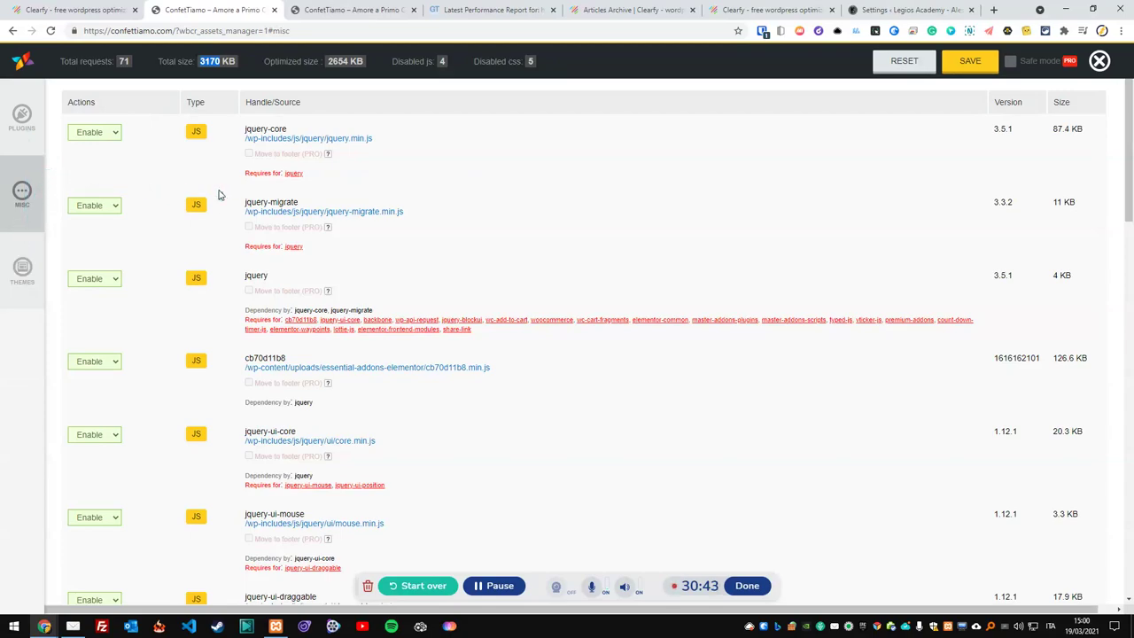
click(13, 131)
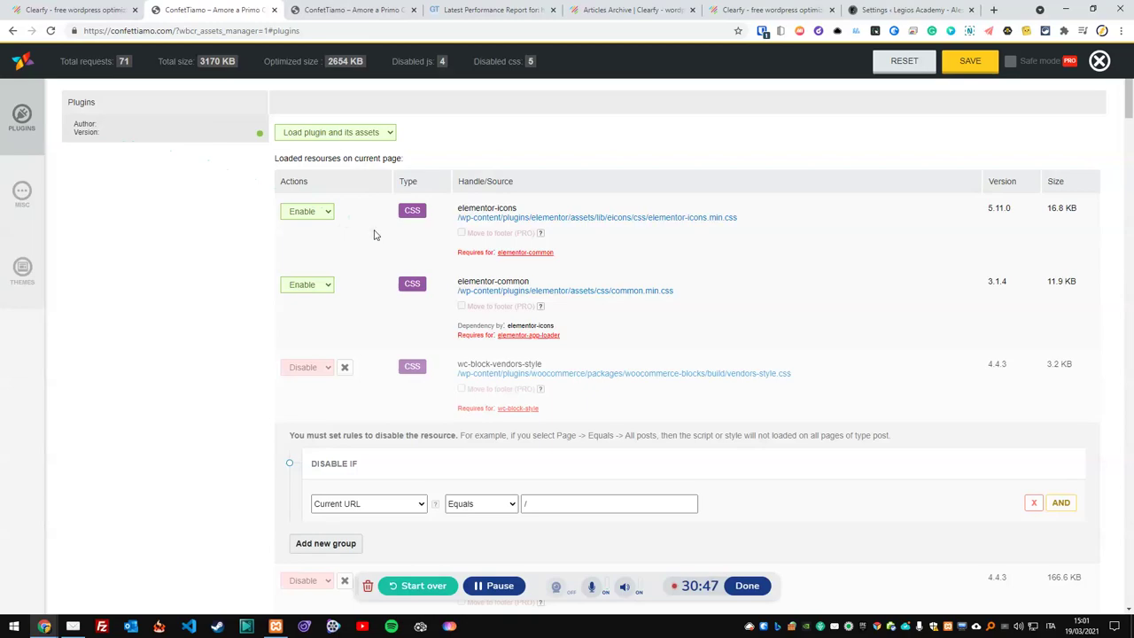
Step: Disable WooCommerce's jquery-blockui script on the homepage, accepting that the assets depending on it are also disabled
scroll(407, 208, down, 3)
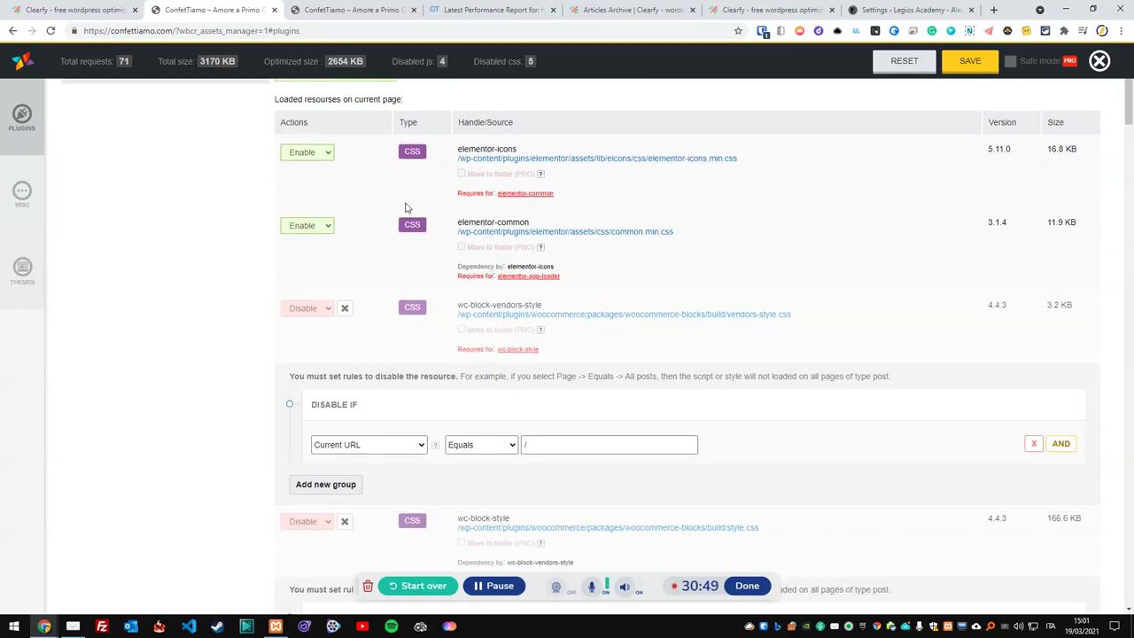
scroll(443, 318, down, 7)
scroll(442, 326, down, 1)
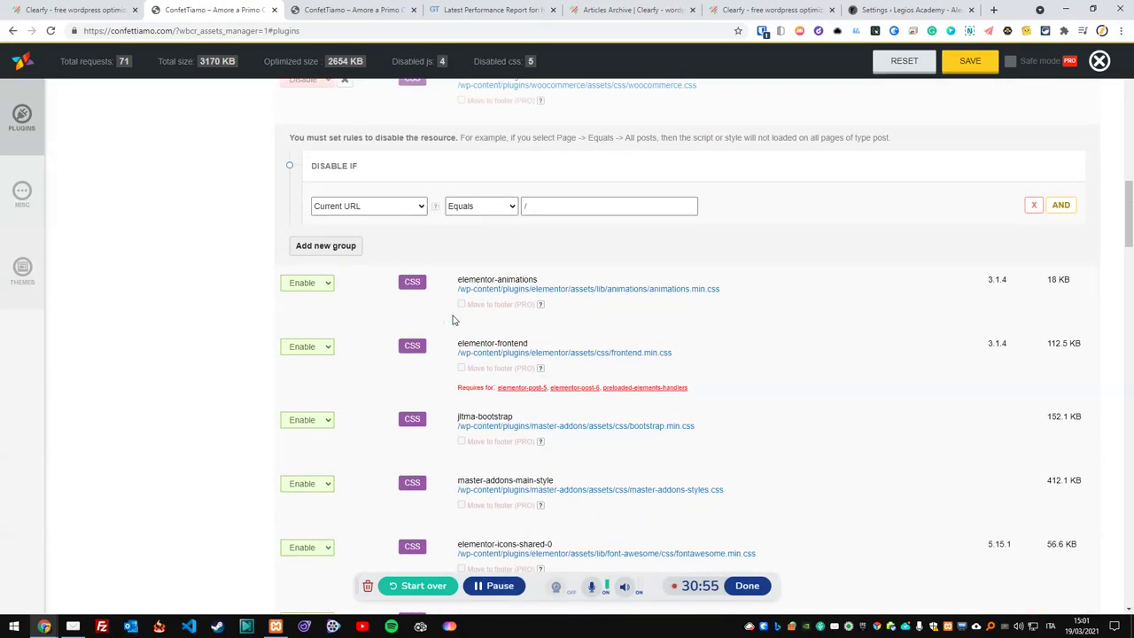
scroll(453, 320, down, 1)
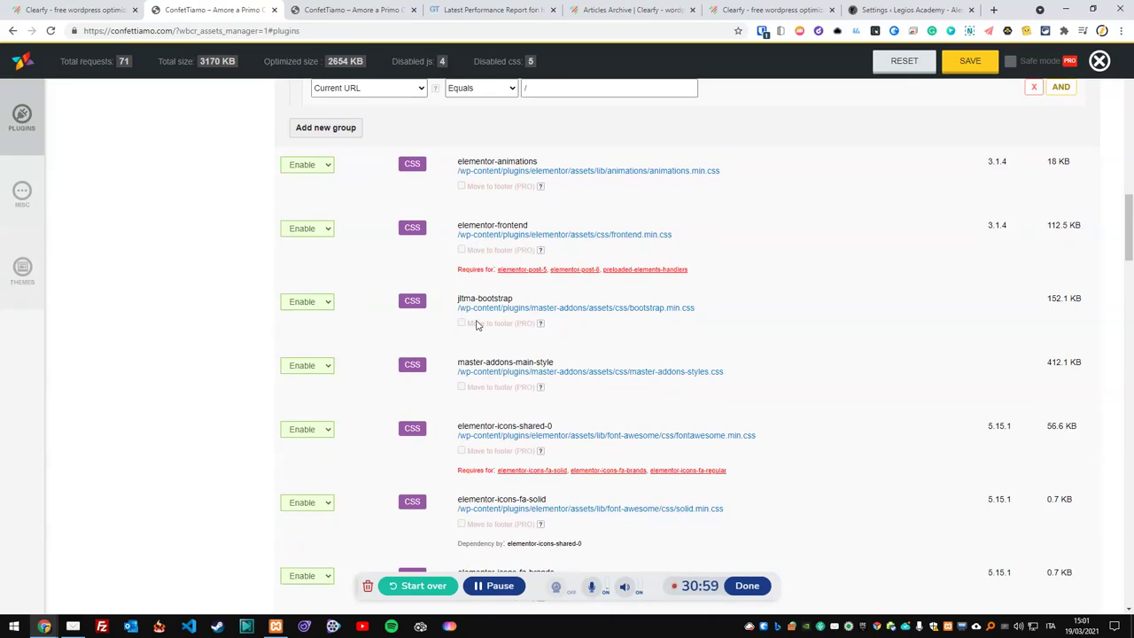
scroll(475, 325, down, 1)
scroll(475, 325, down, 1)
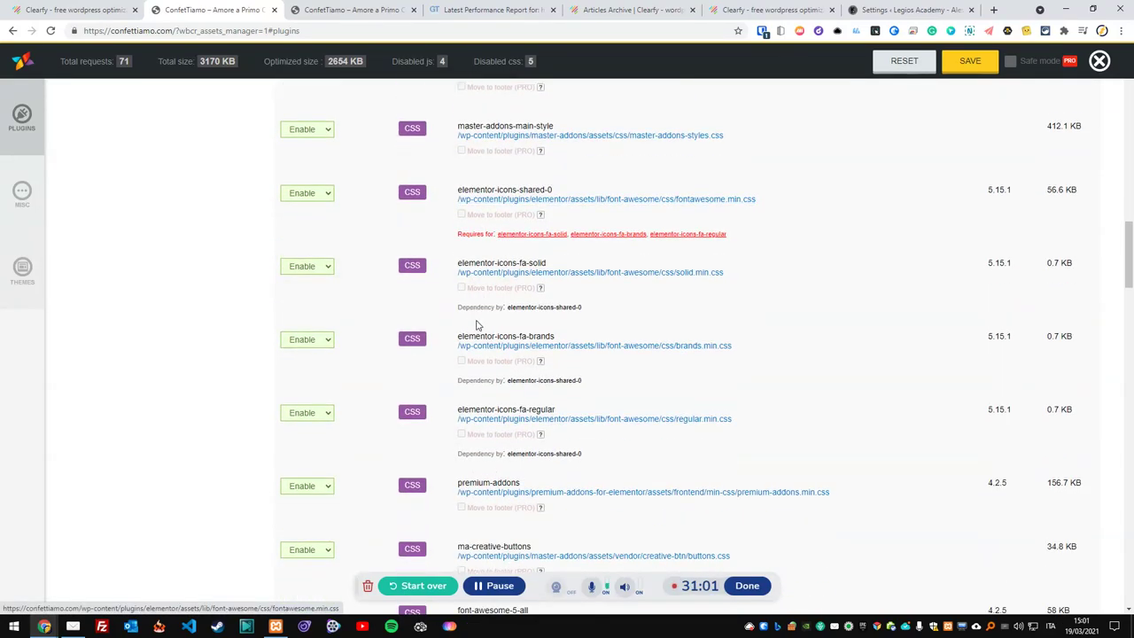
scroll(475, 325, down, 3)
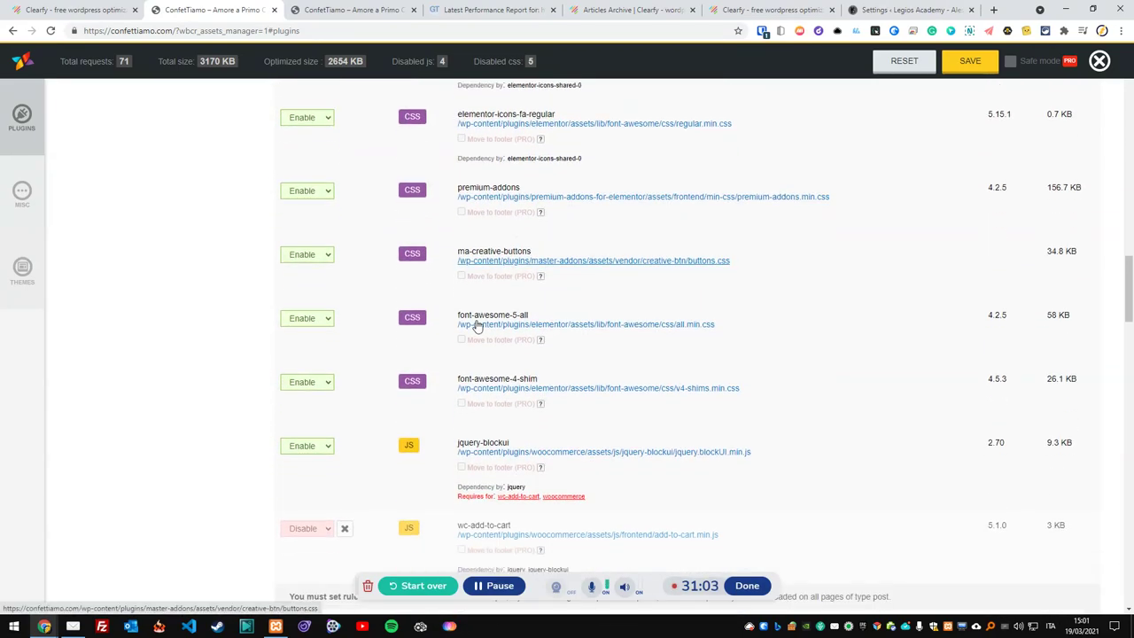
scroll(475, 325, down, 1)
scroll(461, 340, down, 1)
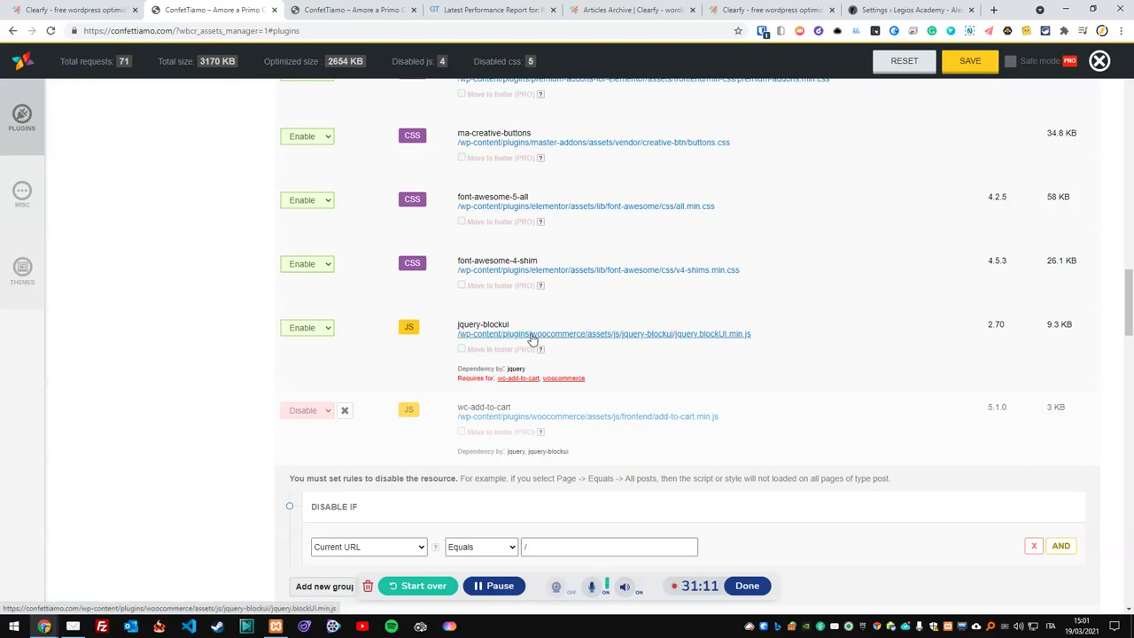
click(302, 352)
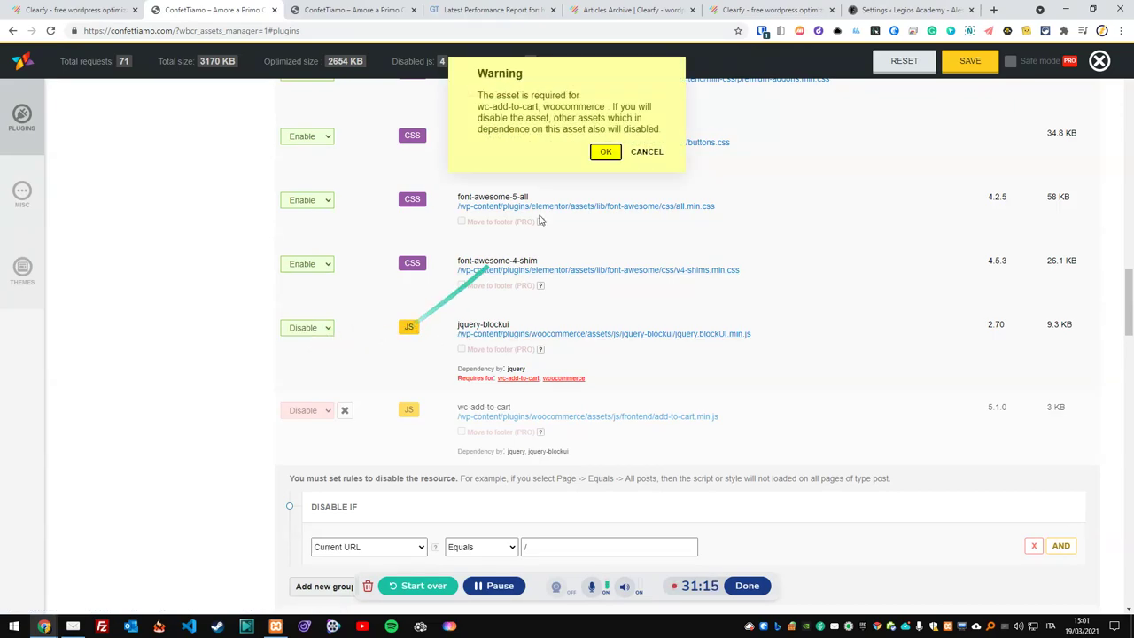
click(605, 152)
Step: Check the remaining plugin scripts after jquery-blockui and save the updated Assets Manager settings
scroll(509, 310, down, 5)
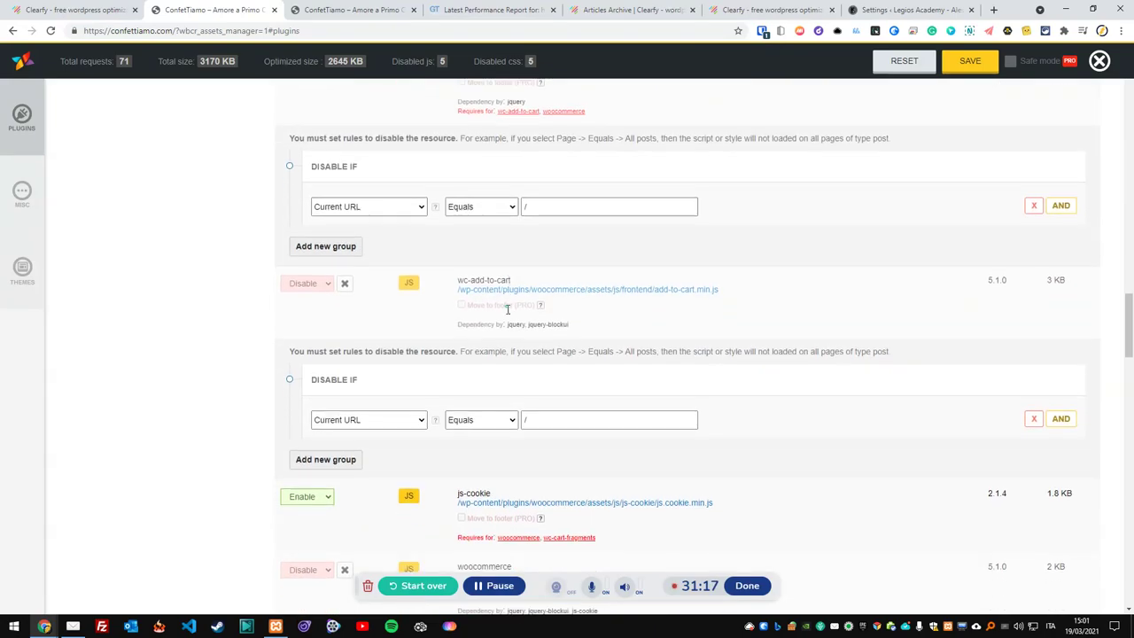
scroll(512, 319, down, 6)
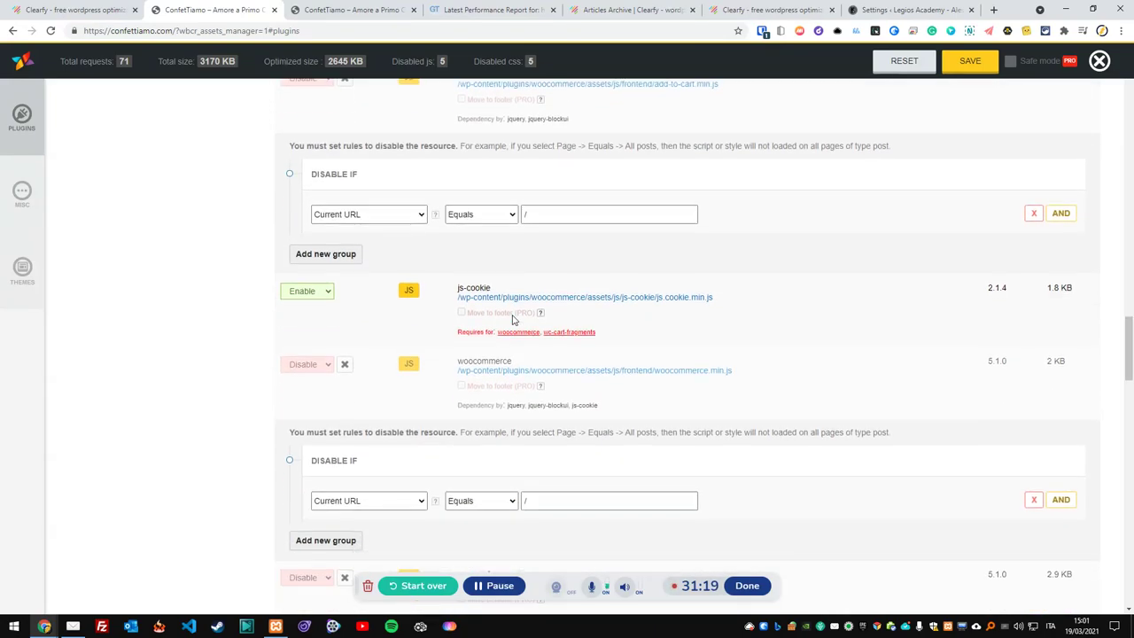
scroll(511, 327, down, 3)
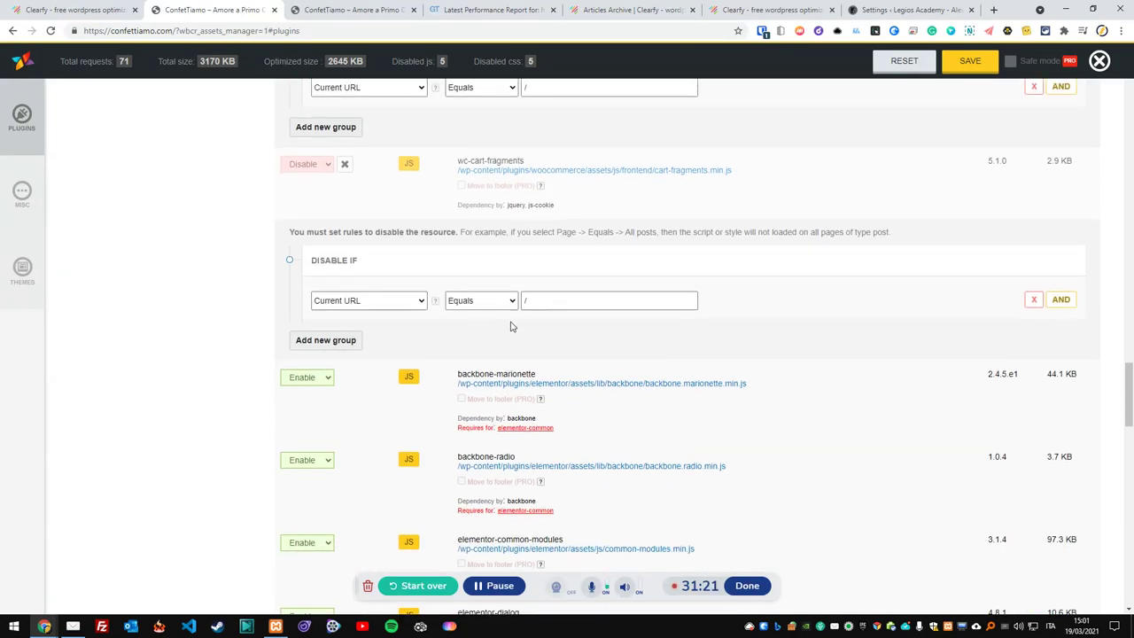
scroll(511, 326, down, 4)
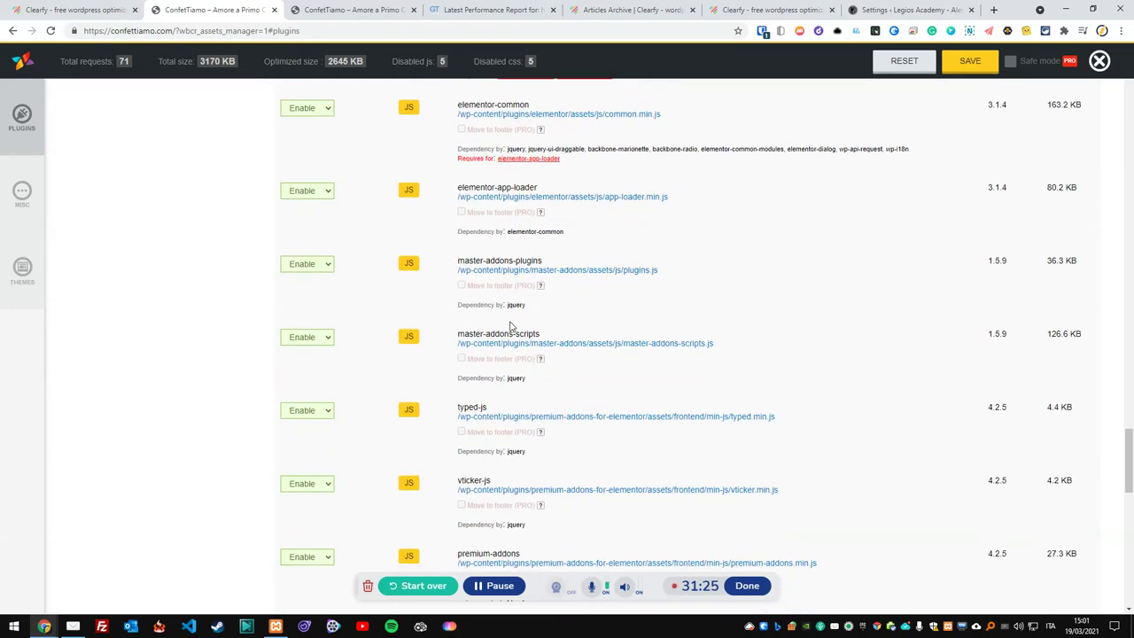
scroll(510, 326, down, 2)
scroll(510, 325, down, 1)
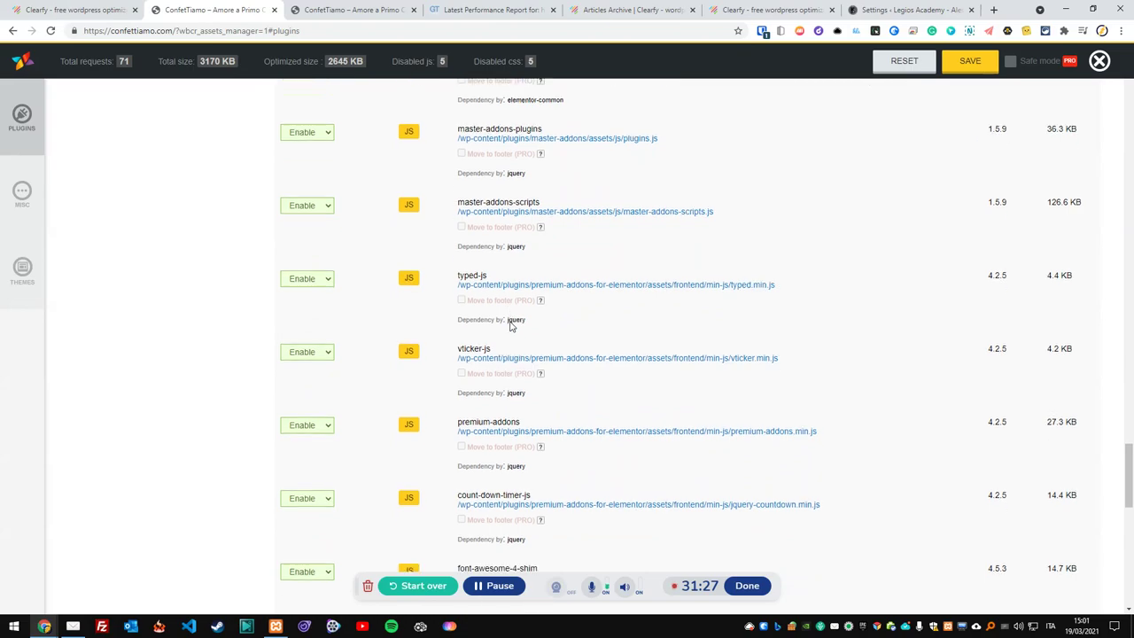
scroll(510, 326, down, 3)
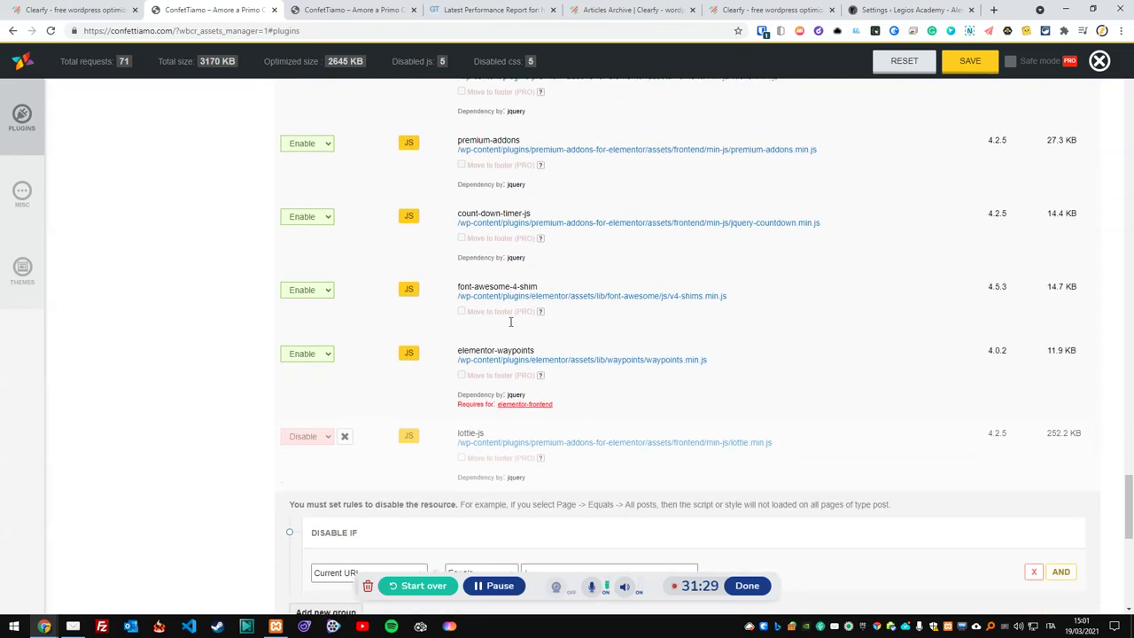
scroll(511, 322, down, 2)
scroll(510, 326, down, 3)
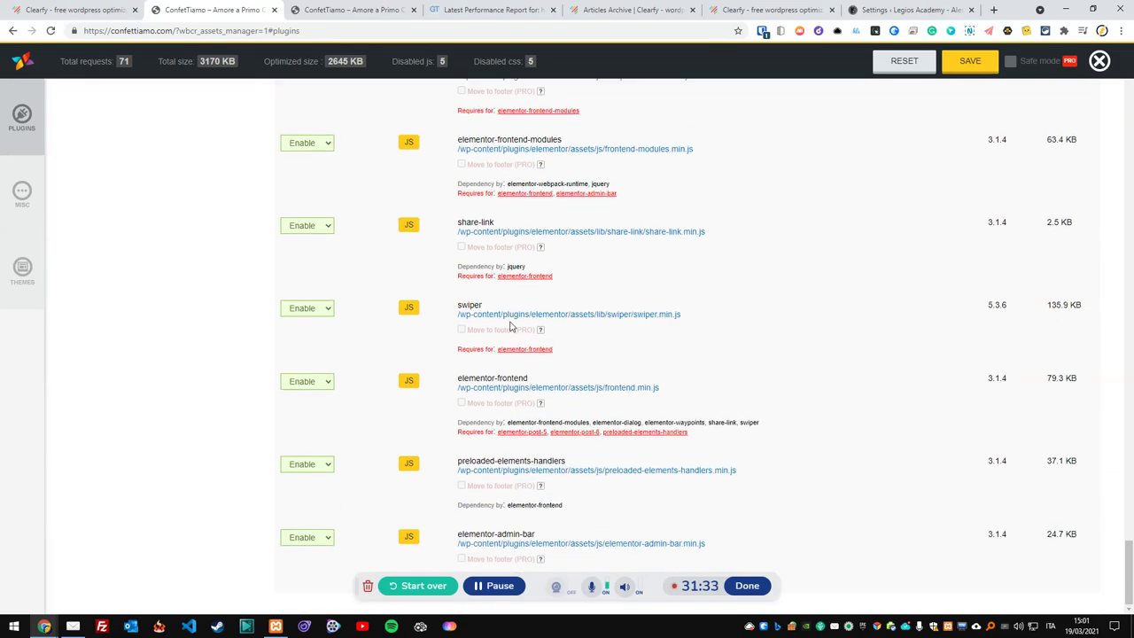
click(971, 61)
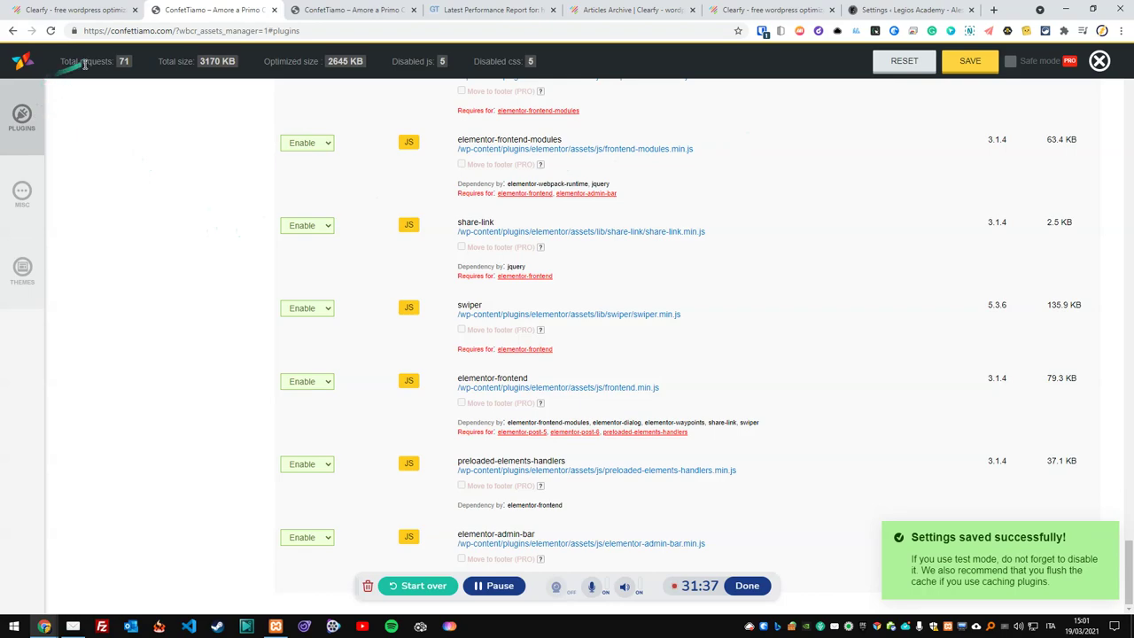
Step: Close the Assets Manager and clear Clearfy's minify and combine cache
scroll(296, 126, up, 15)
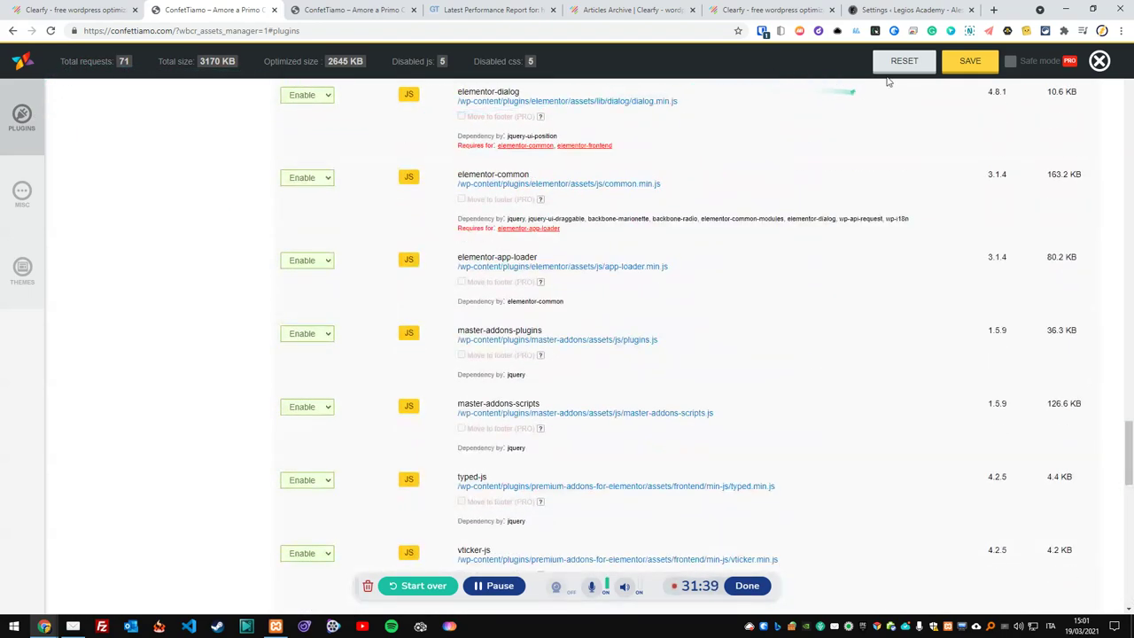
click(1101, 69)
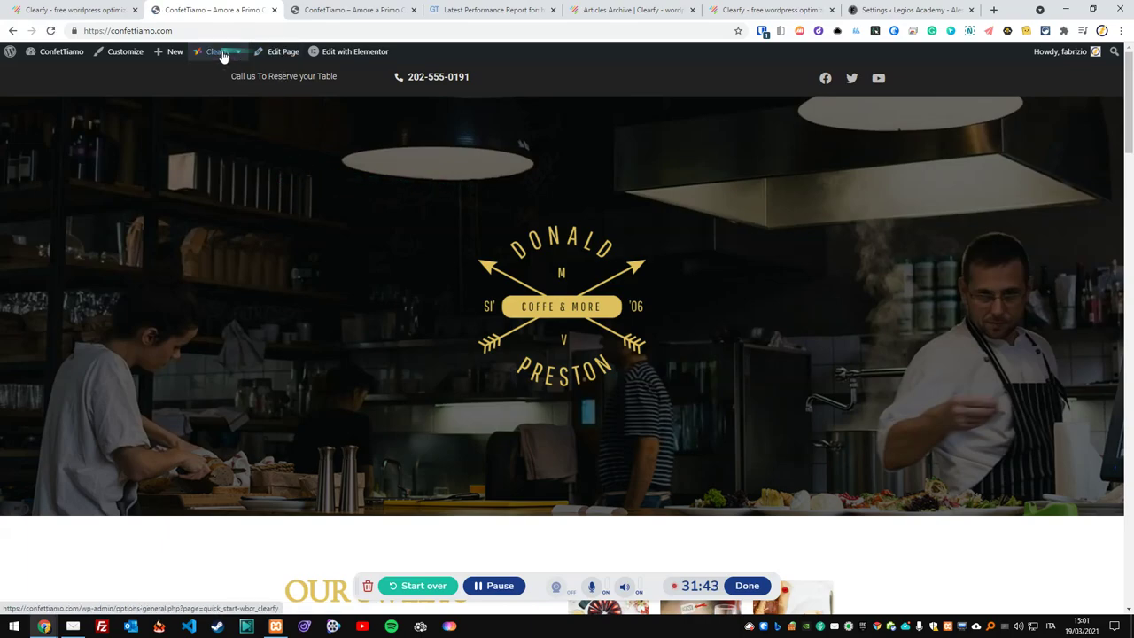
mouse_move(223, 55)
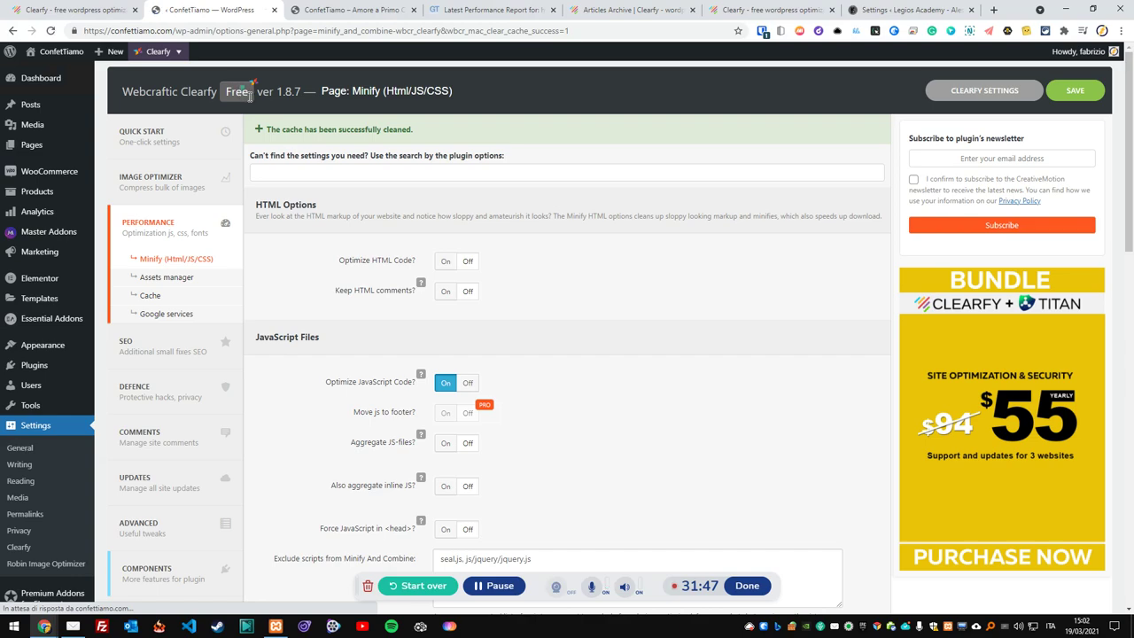
Step: Turn on Optimize HTML Code, Aggregate JS-files and Also aggregate inline JS in Clearfy's minify settings
click(195, 266)
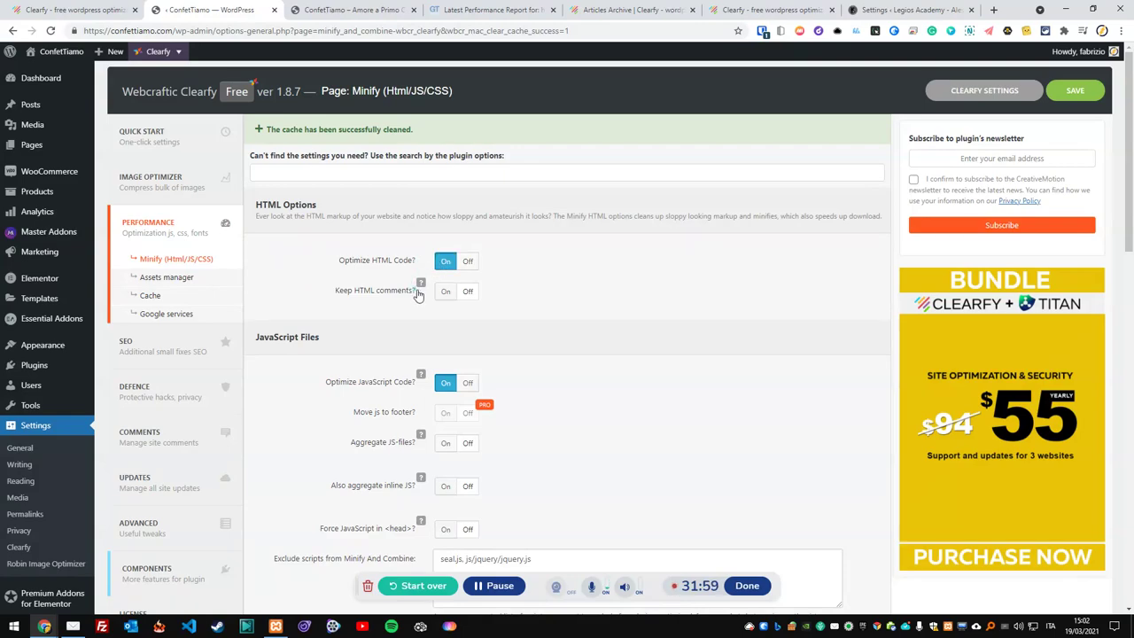
mouse_move(420, 289)
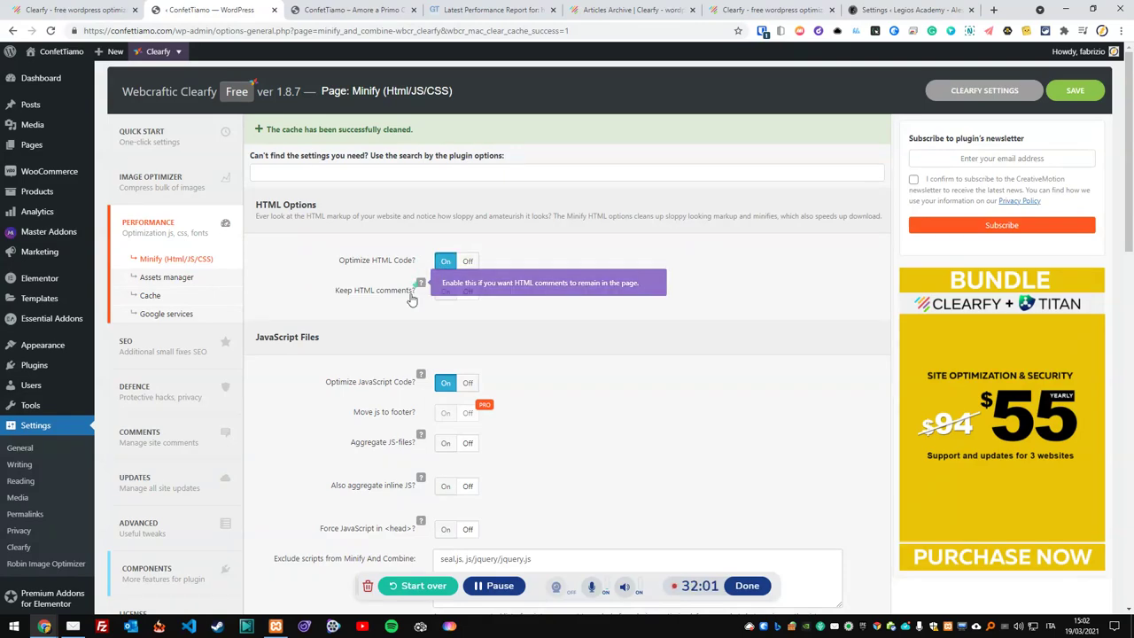
scroll(416, 283, down, 1)
scroll(410, 278, down, 1)
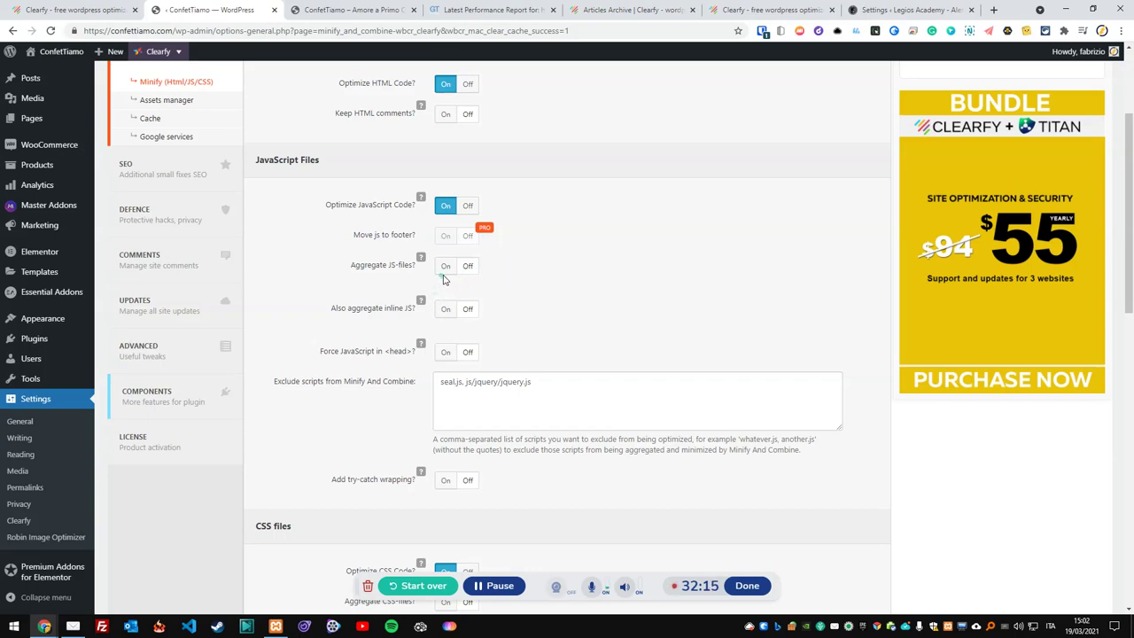
click(446, 267)
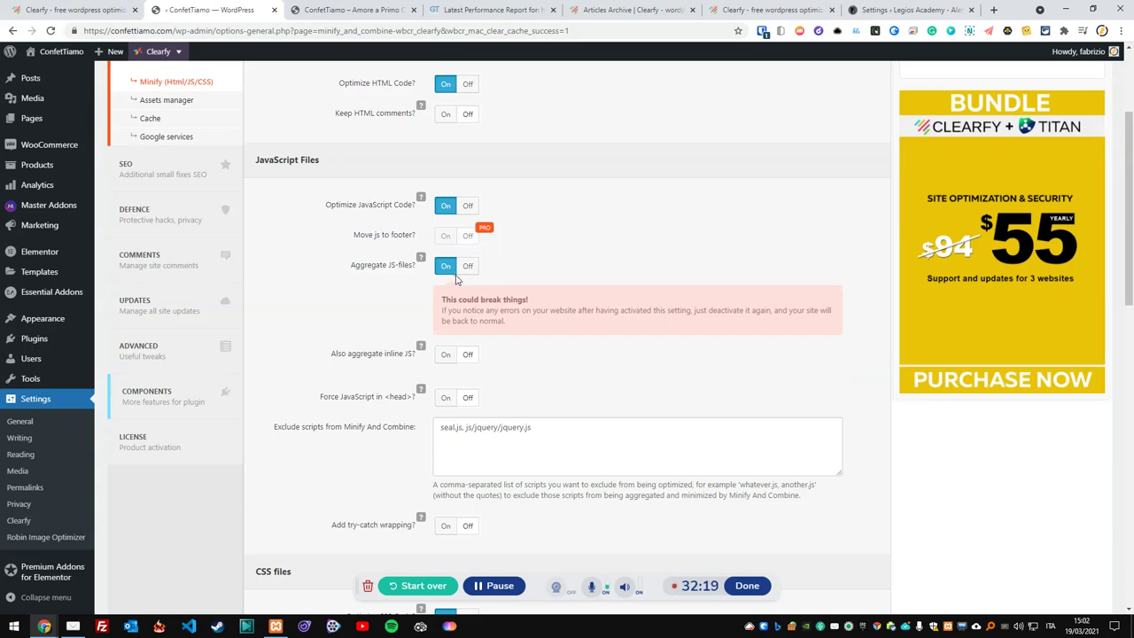
scroll(456, 280, down, 1)
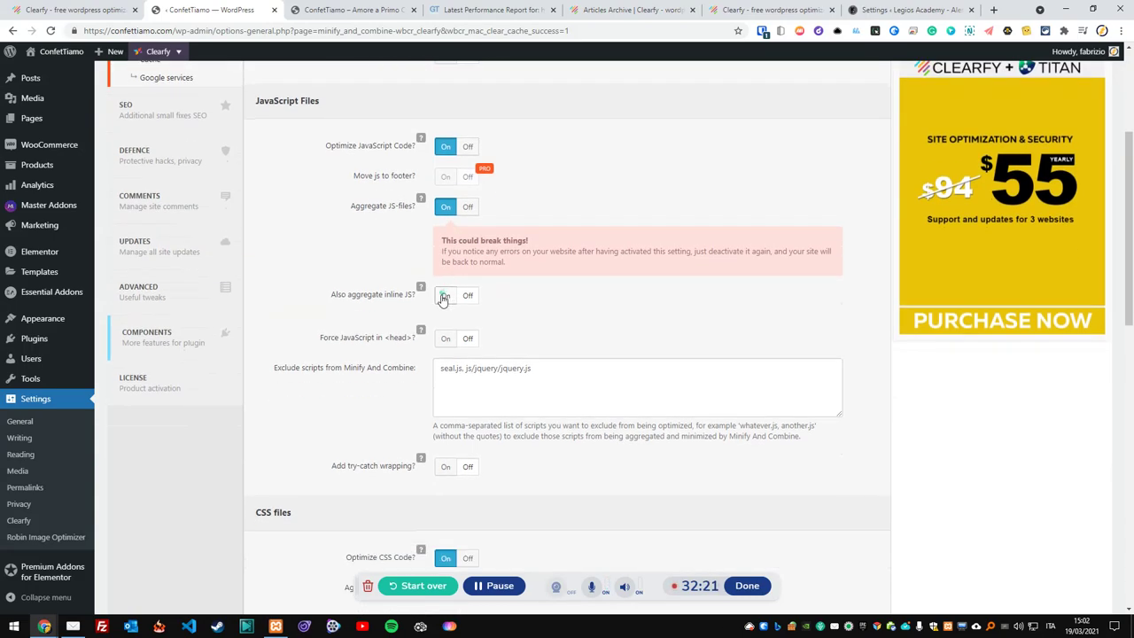
click(443, 298)
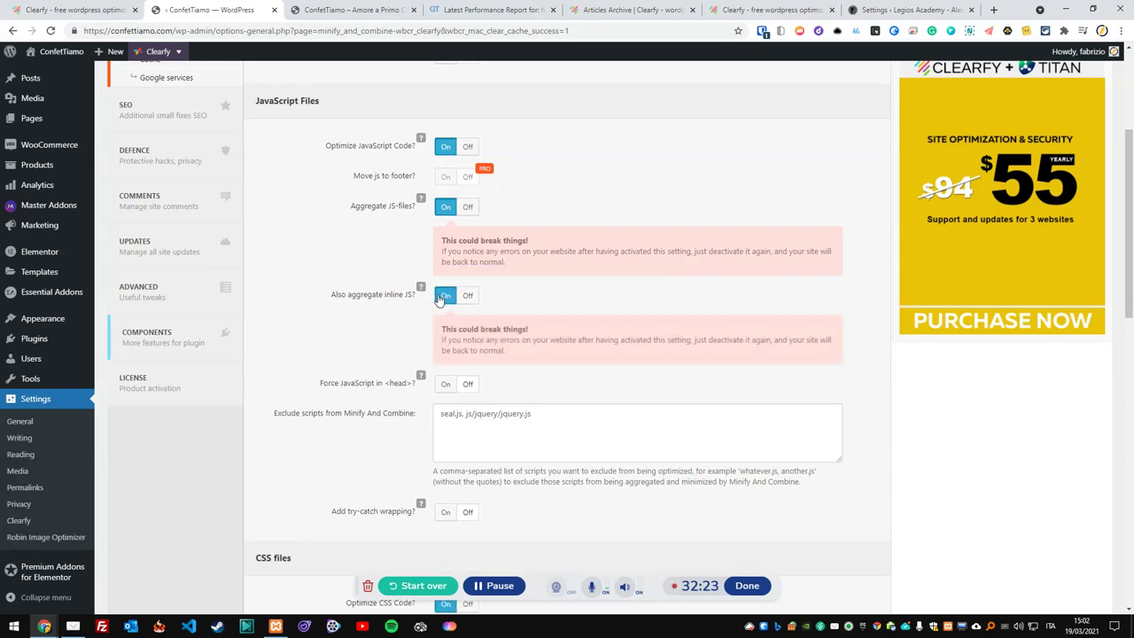
Step: Turn on Force JavaScript in <head>, Aggregate CSS-files, Also aggregate inline CSS, and Inline and Defer CSS in the minify settings
scroll(445, 302, down, 1)
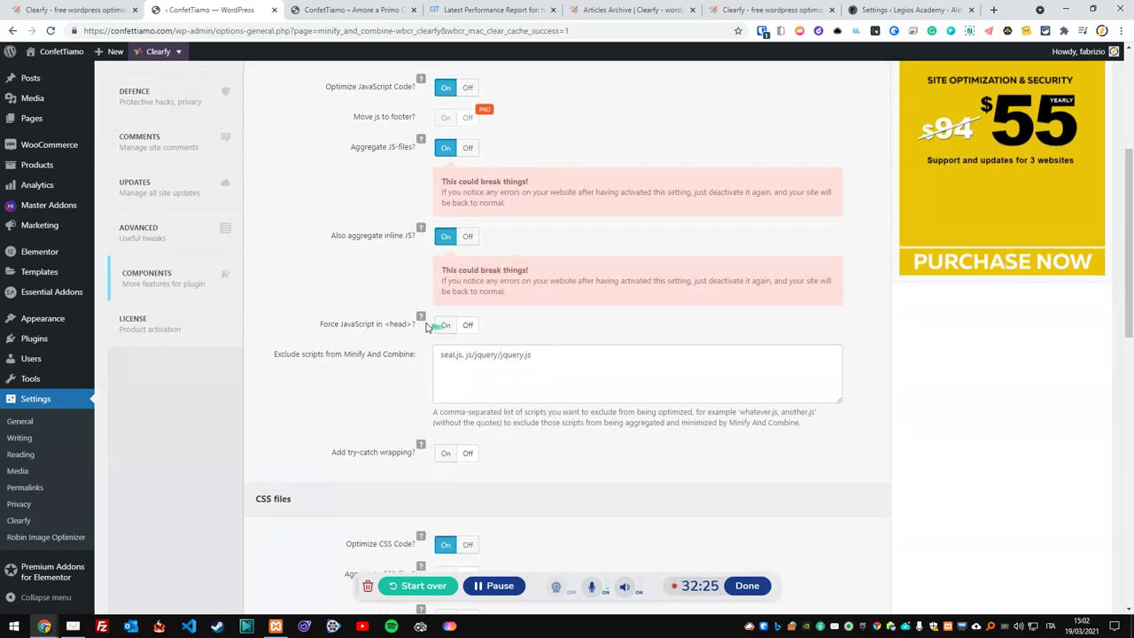
click(443, 325)
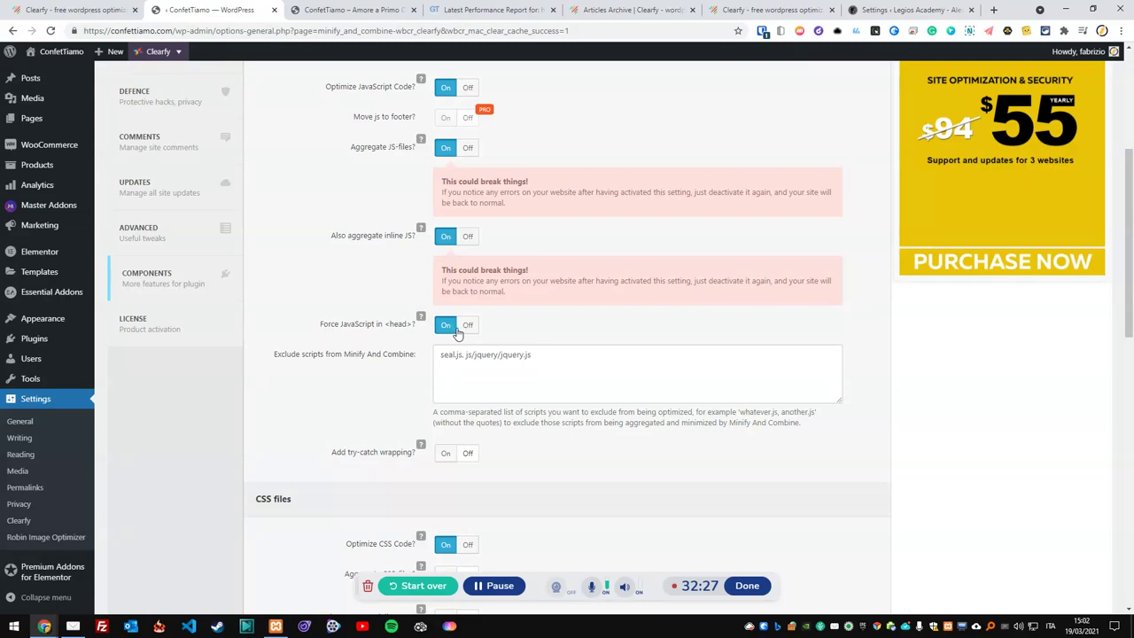
scroll(457, 333, down, 1)
scroll(479, 337, down, 3)
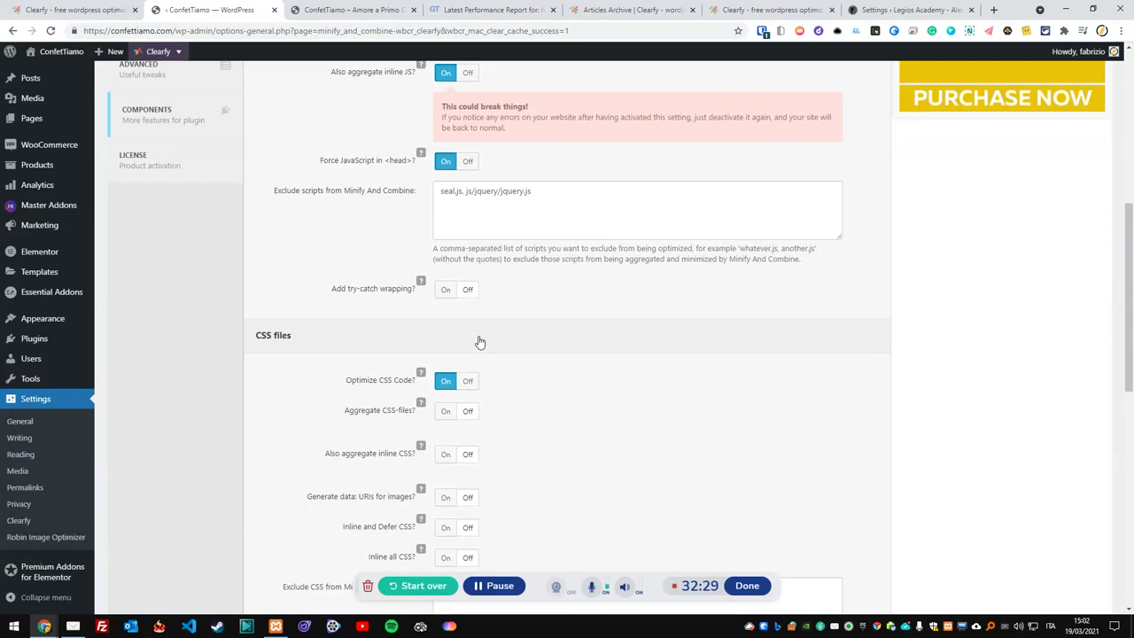
click(443, 338)
scroll(447, 359, down, 1)
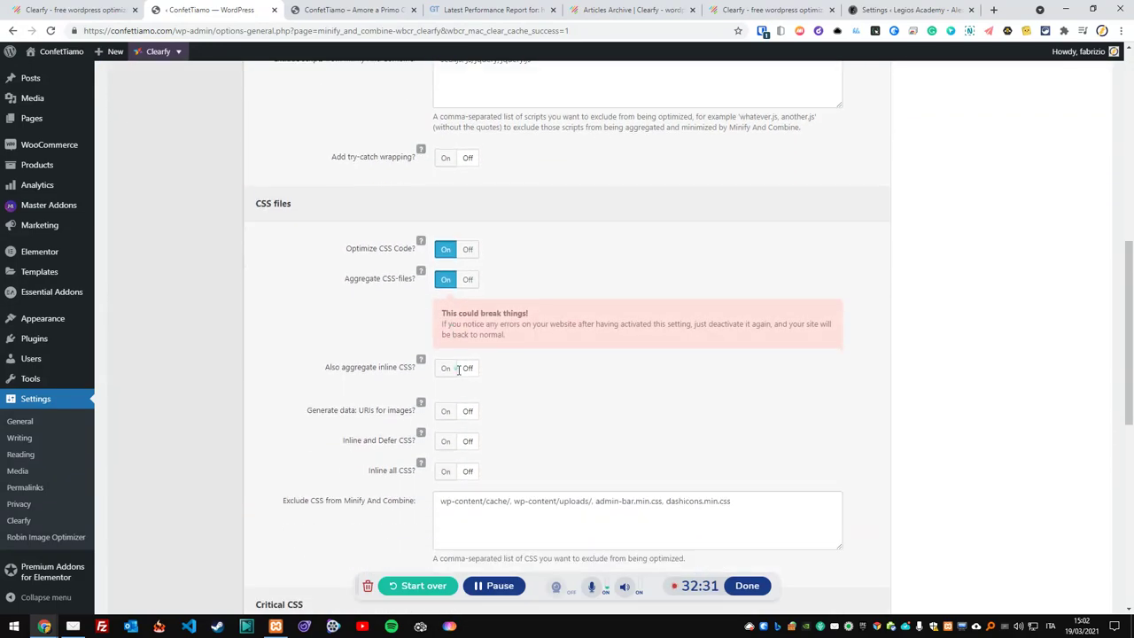
click(448, 369)
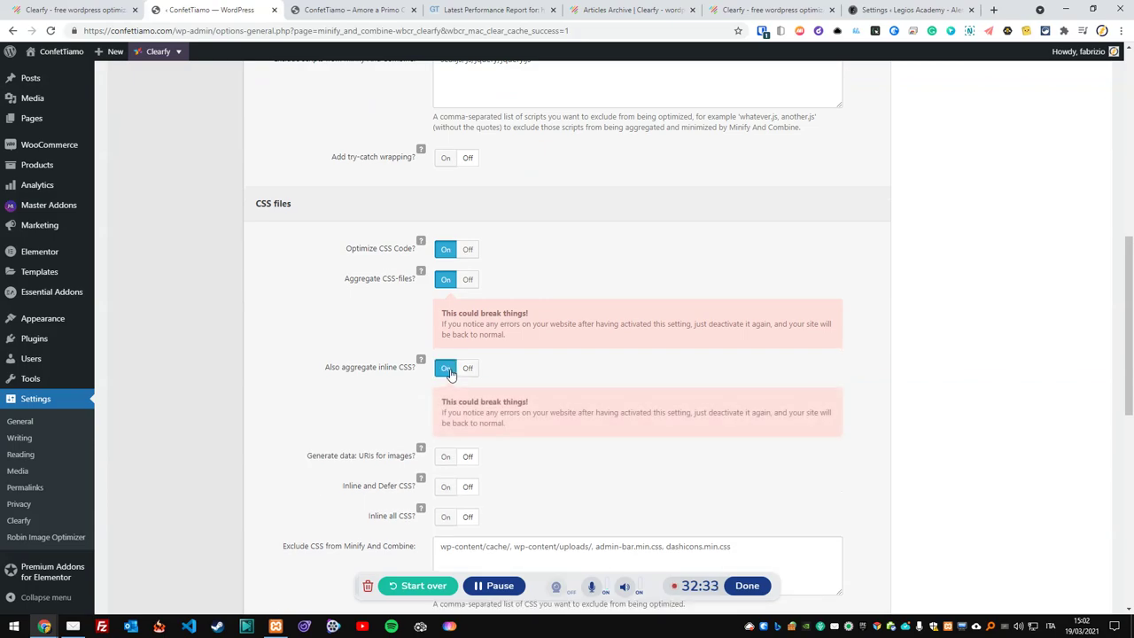
scroll(450, 376, down, 2)
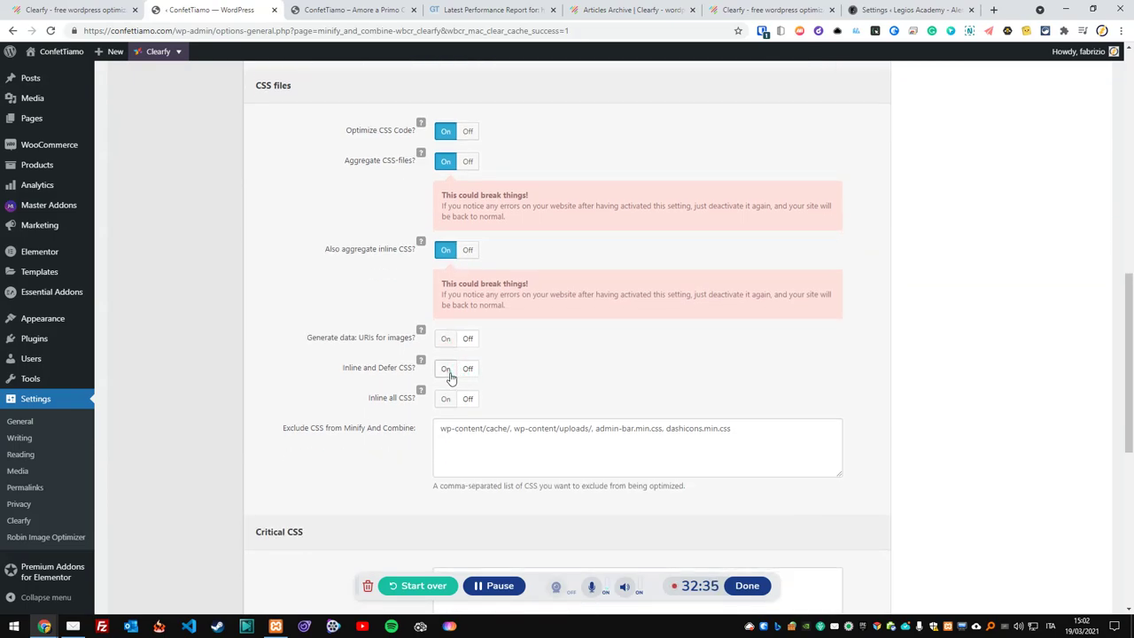
scroll(452, 379, down, 1)
scroll(468, 355, down, 3)
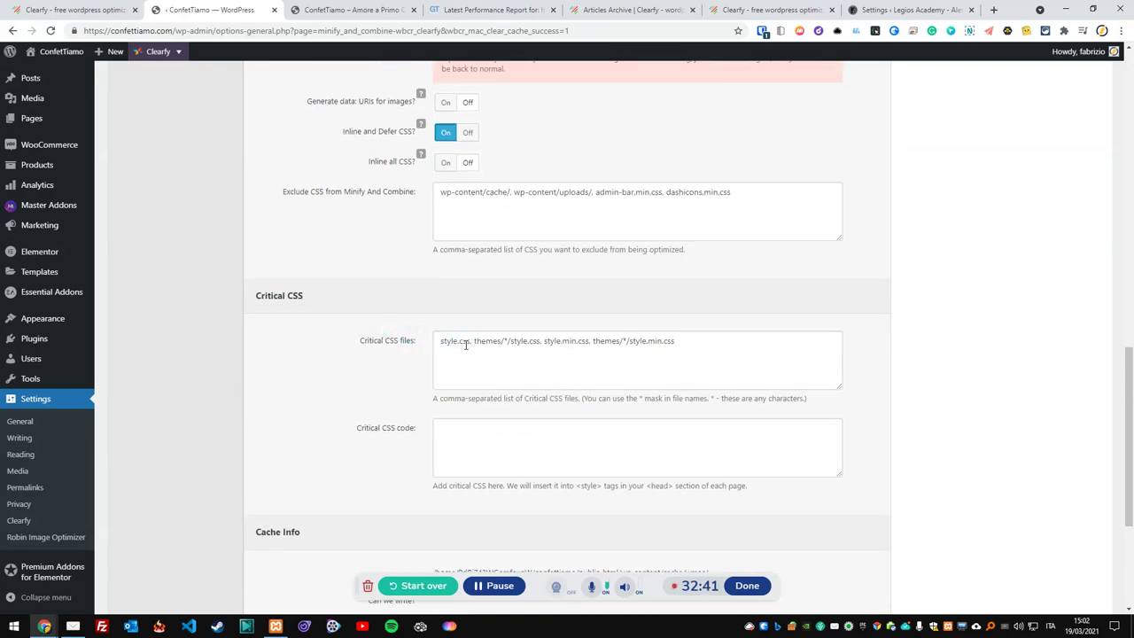
scroll(493, 340, down, 3)
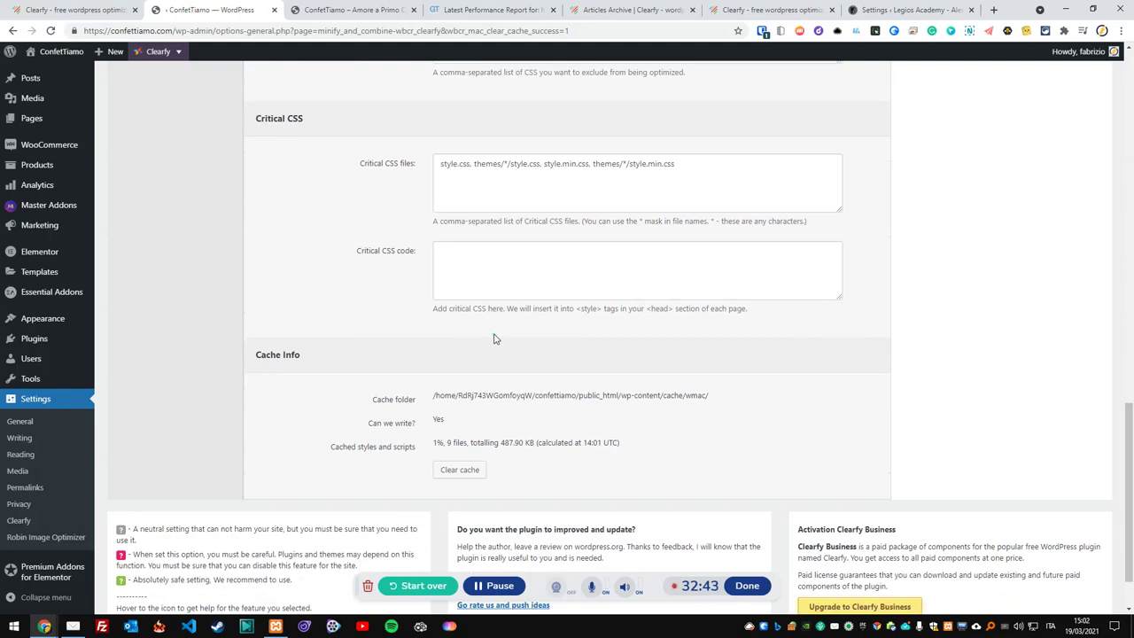
scroll(558, 338, up, 15)
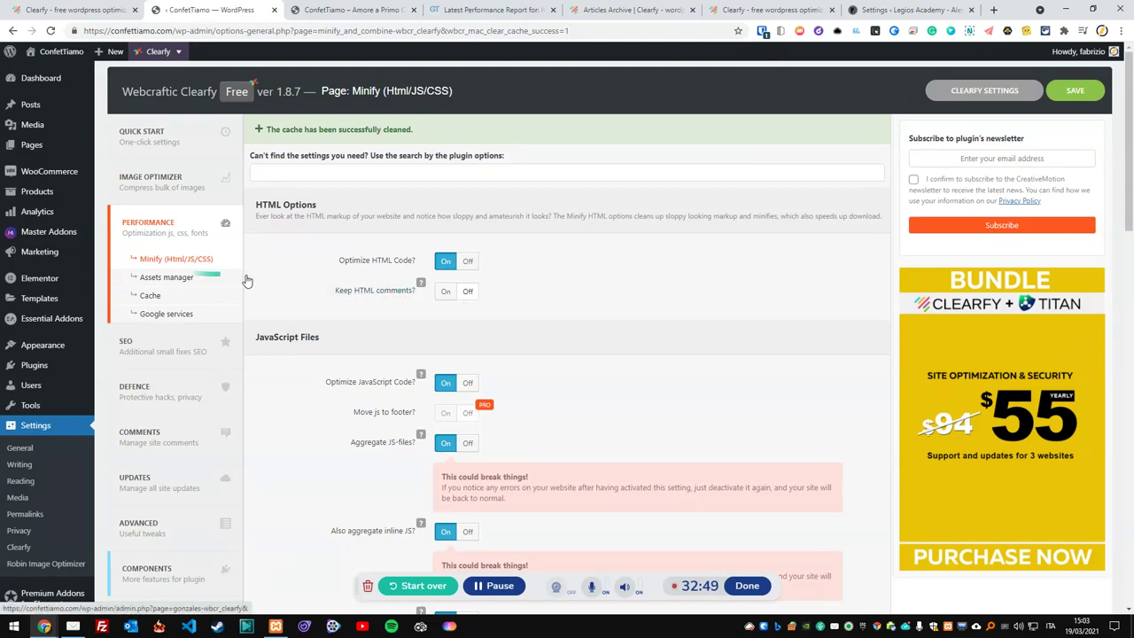
Step: Review Clearfy's Assets manager page and the caching options offered on its Cache page
click(174, 278)
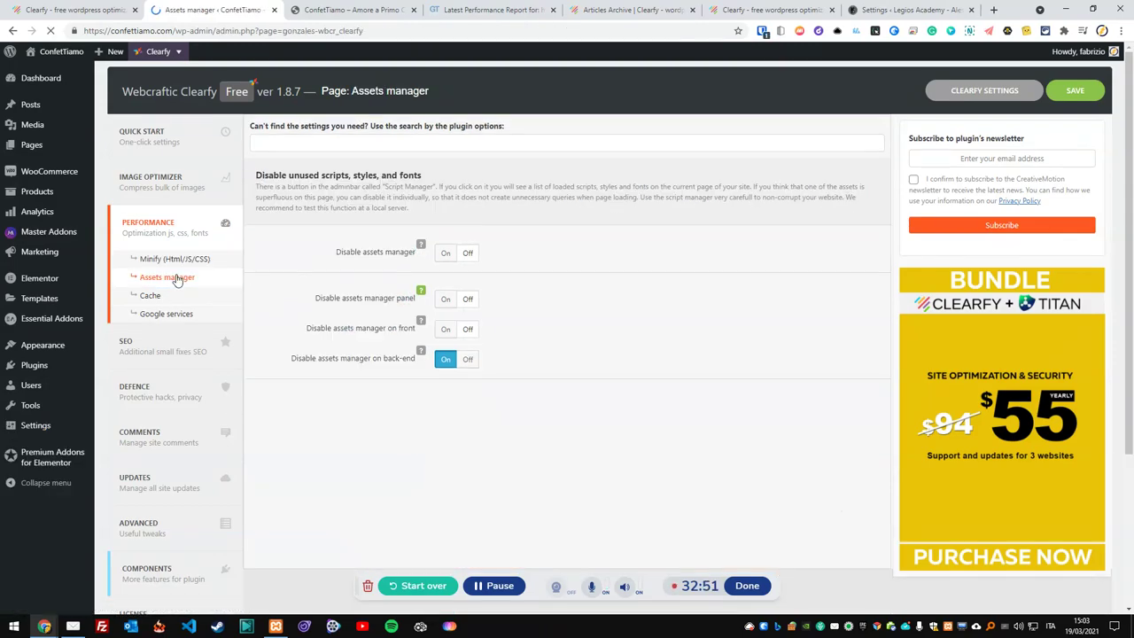
click(152, 296)
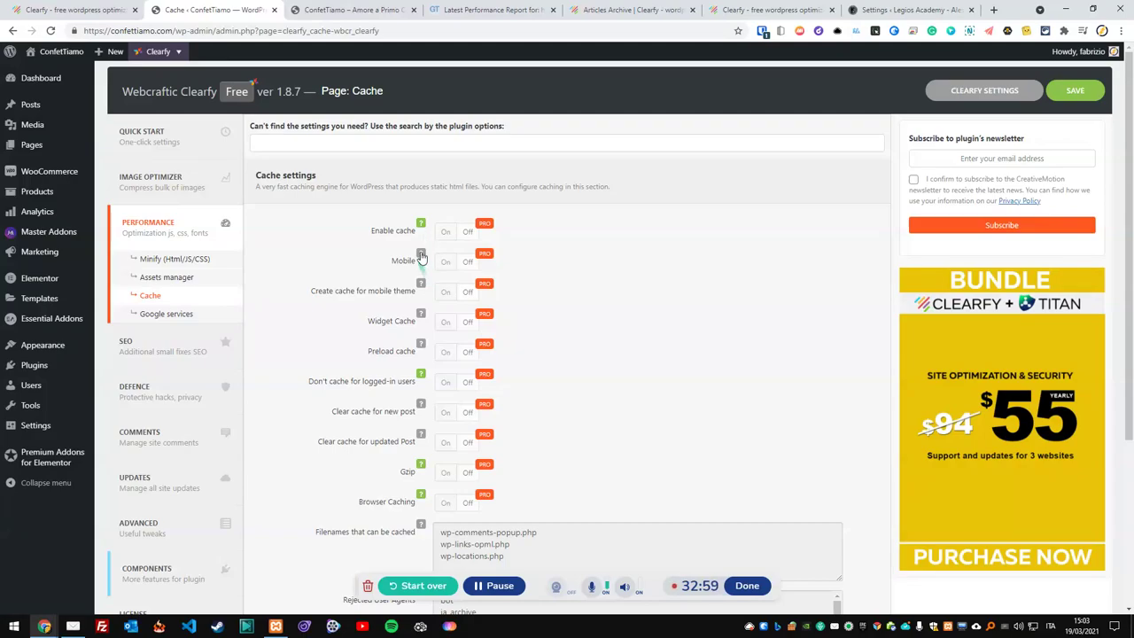
scroll(470, 333, down, 1)
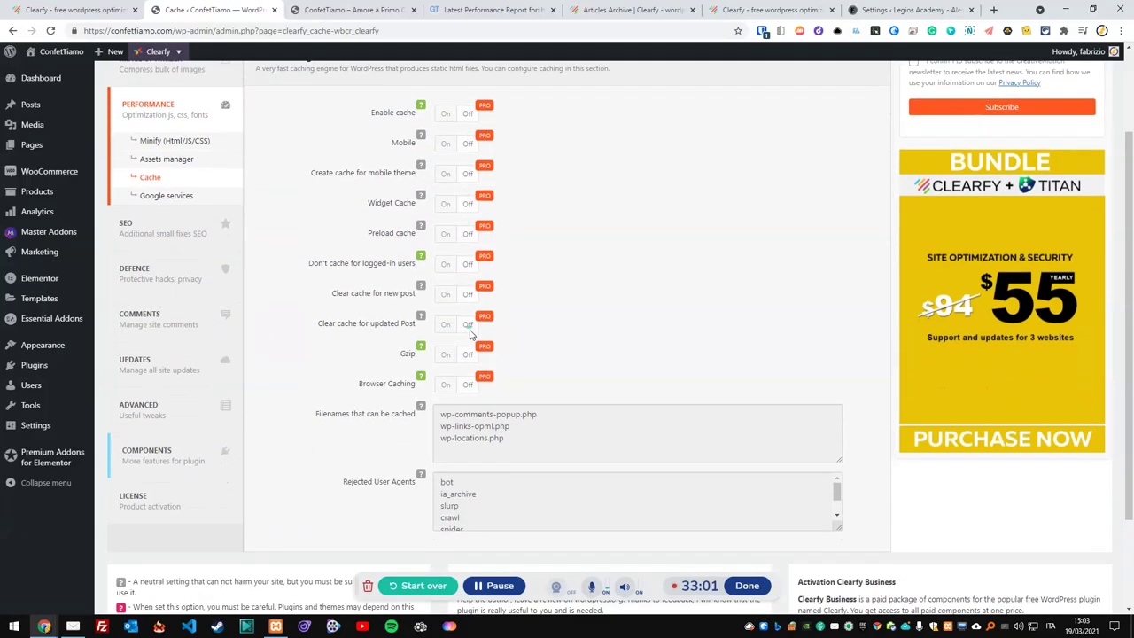
scroll(459, 425, up, 1)
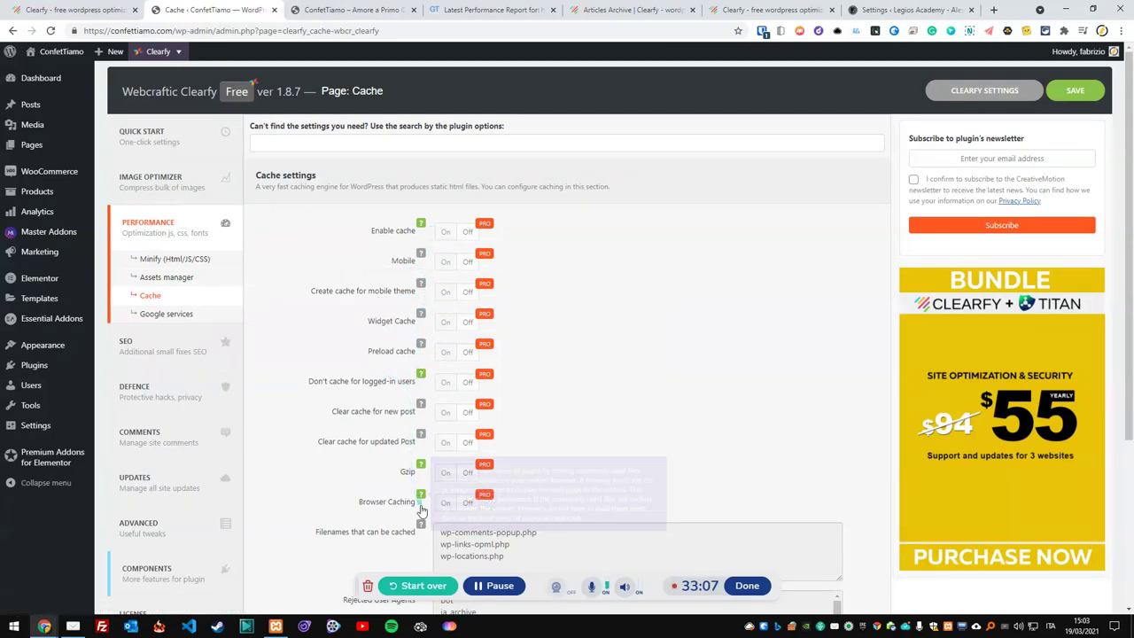
click(174, 277)
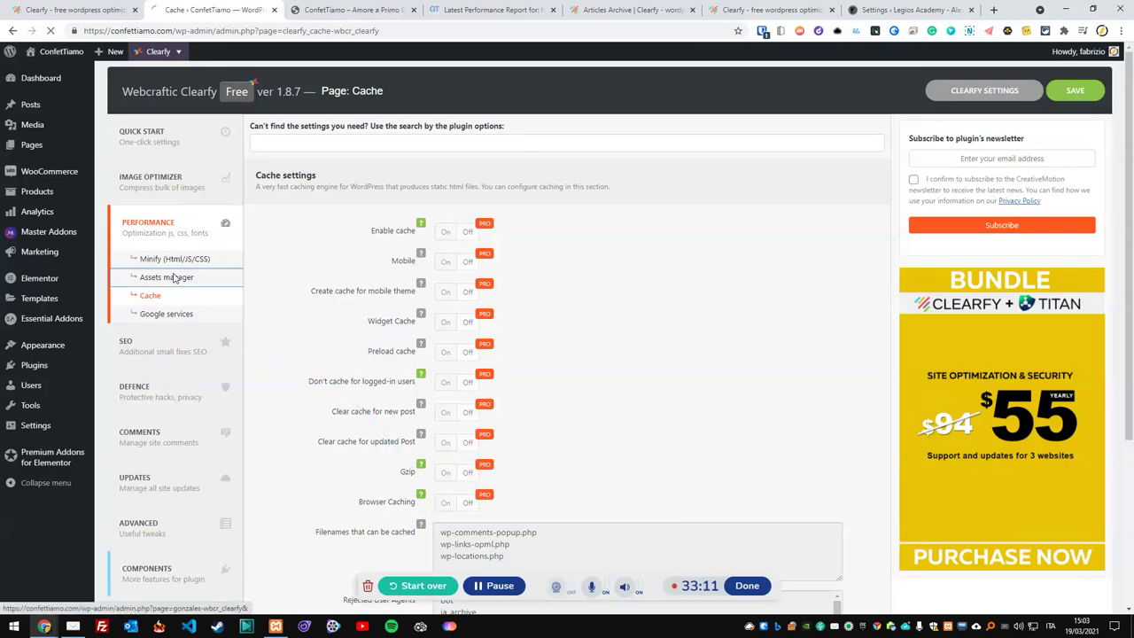
Step: Reopen the minify settings and turn on Optimize HTML Code, Aggregate JS-files, Also aggregate inline JS and Force JavaScript in <head>
click(176, 260)
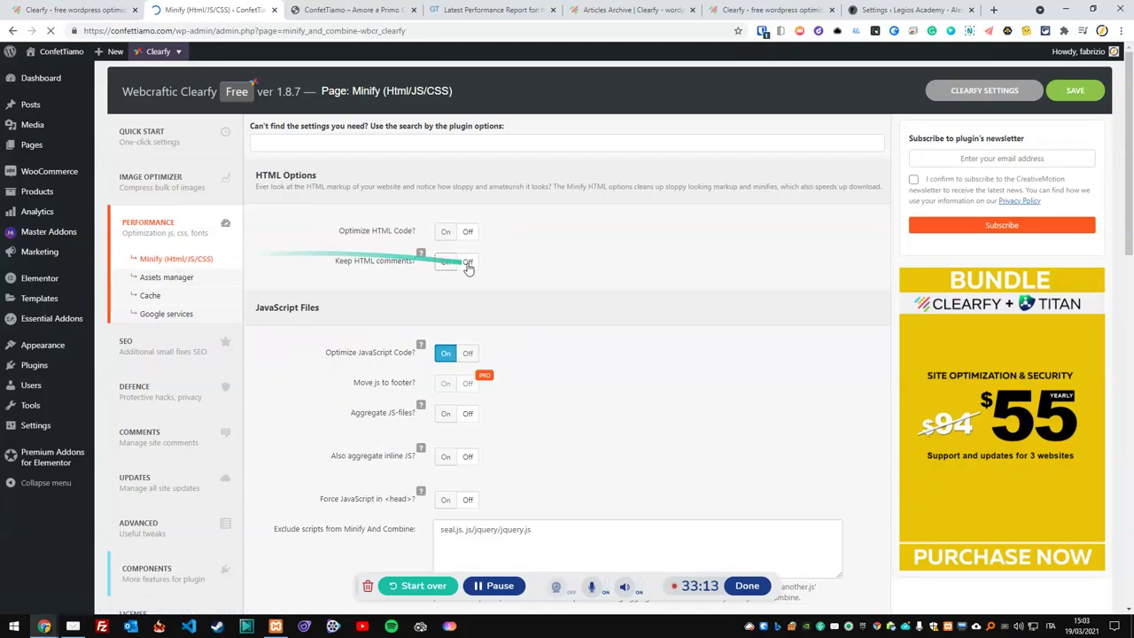
scroll(466, 282, down, 4)
scroll(468, 276, up, 3)
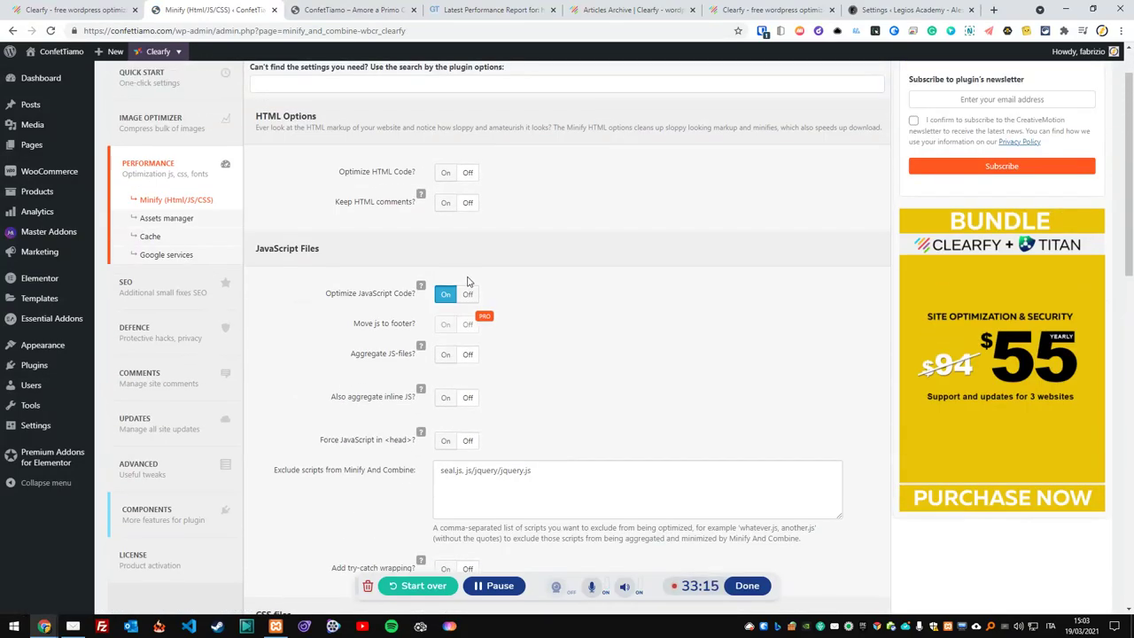
click(446, 173)
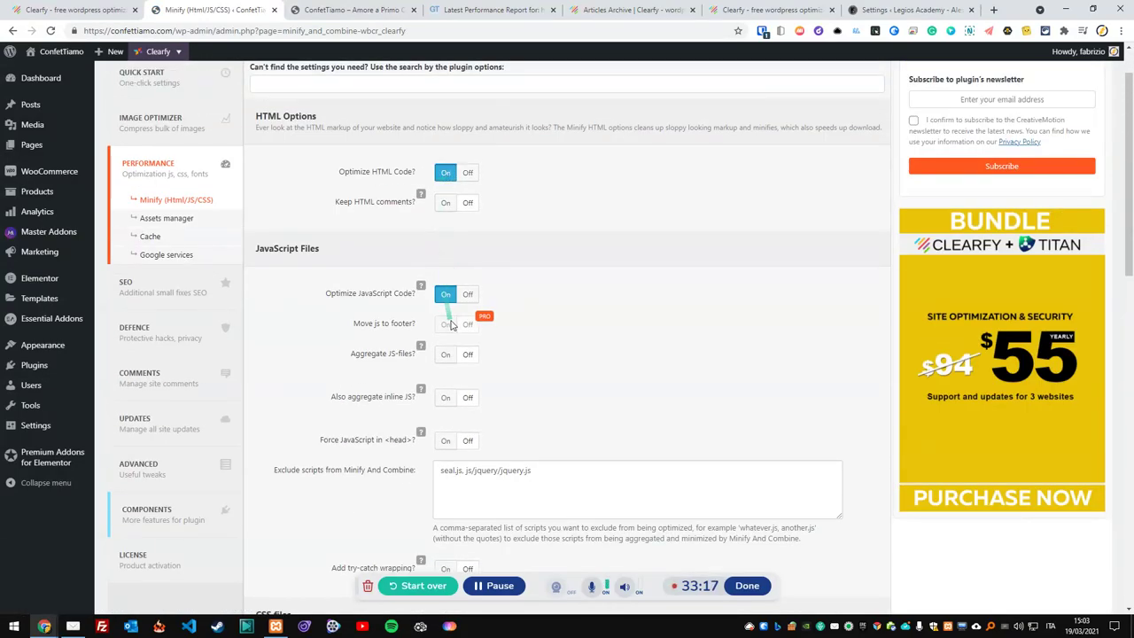
click(445, 354)
click(445, 440)
scroll(448, 434, down, 1)
click(446, 414)
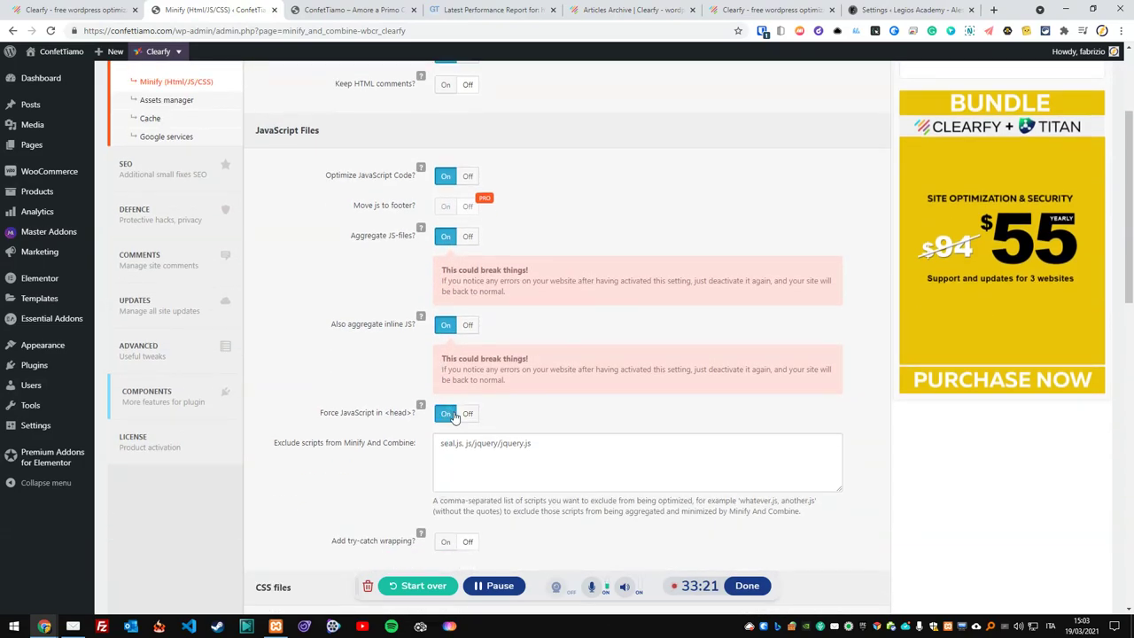
Step: Turn on Aggregate CSS-files, Also aggregate inline CSS, Generate data: URIs for images, Inline and Defer CSS and Inline all CSS, and save the settings
scroll(464, 473, down, 2)
click(451, 396)
scroll(456, 362, down, 1)
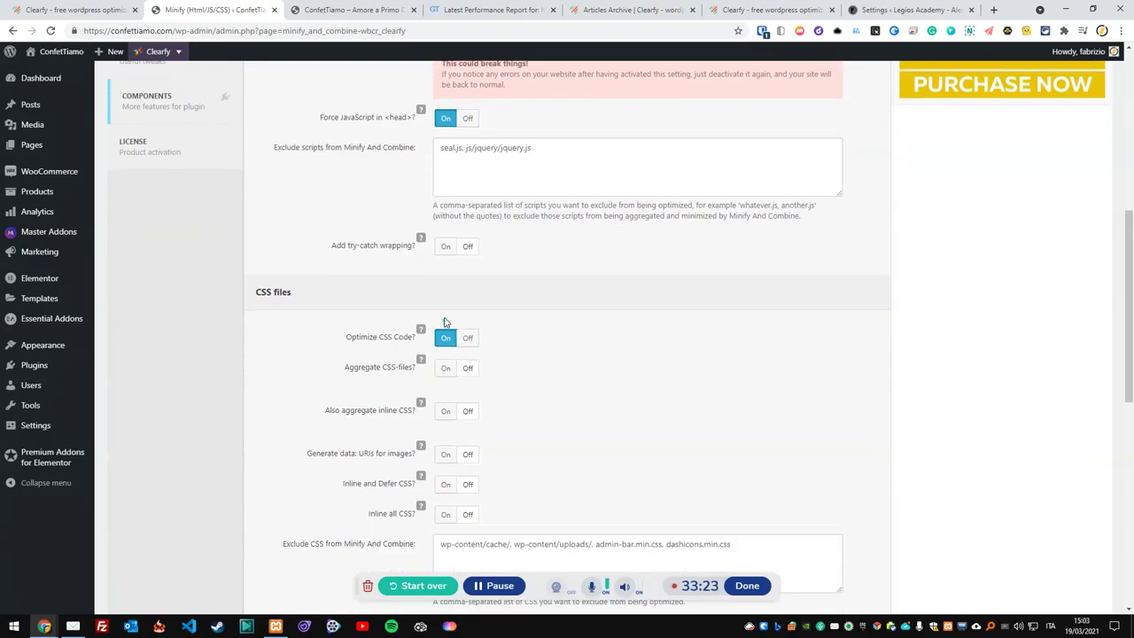
click(445, 367)
click(447, 455)
scroll(447, 443, down, 2)
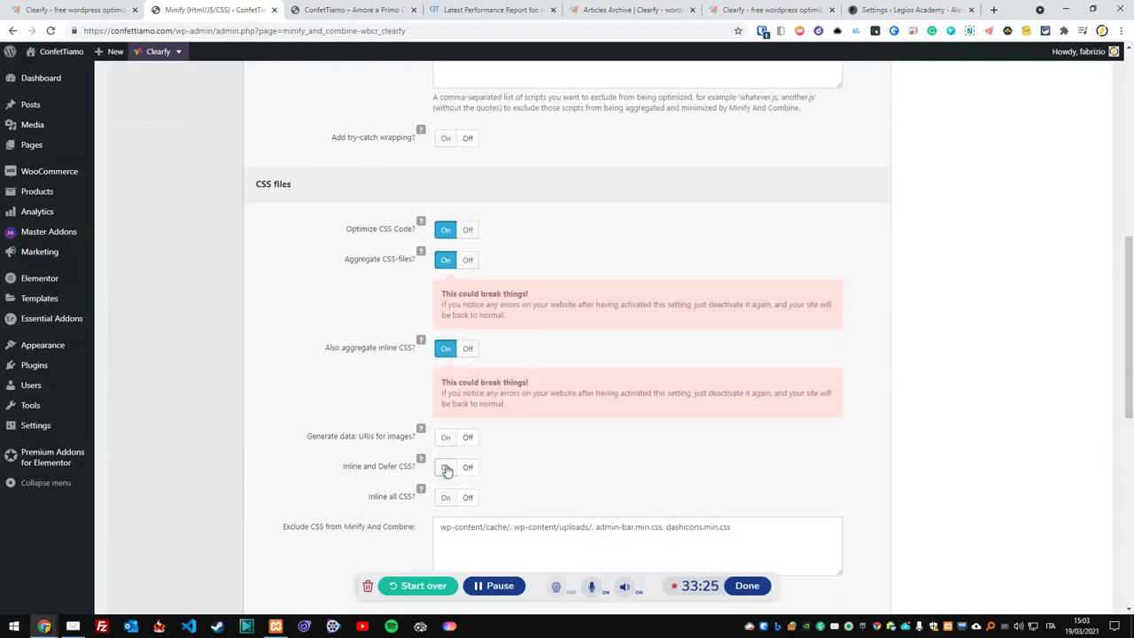
click(446, 426)
click(445, 457)
scroll(446, 457, down, 1)
click(447, 425)
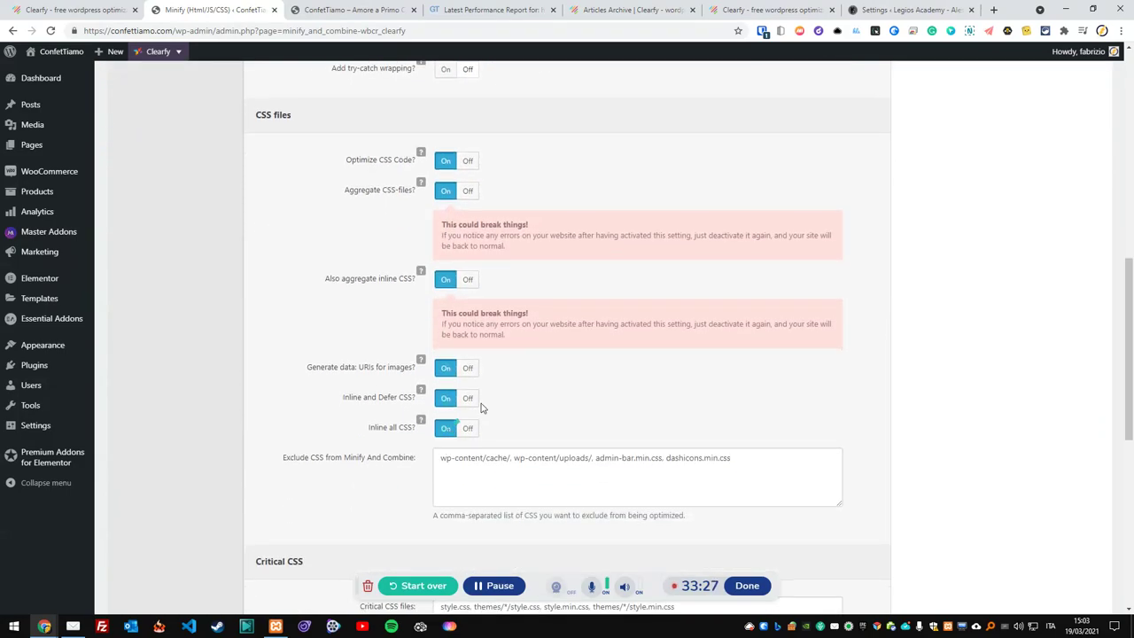
scroll(478, 416, down, 4)
drag(1127, 416, 1120, 88)
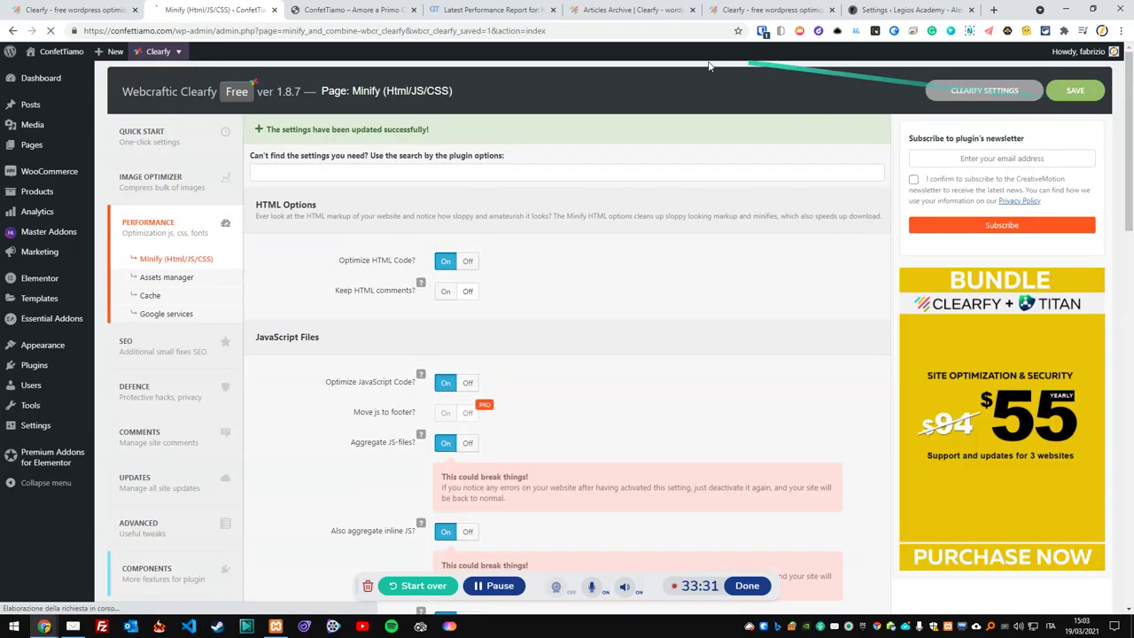
Step: Copy the ConfetTiamo homepage address and load it again in the incognito window
click(337, 10)
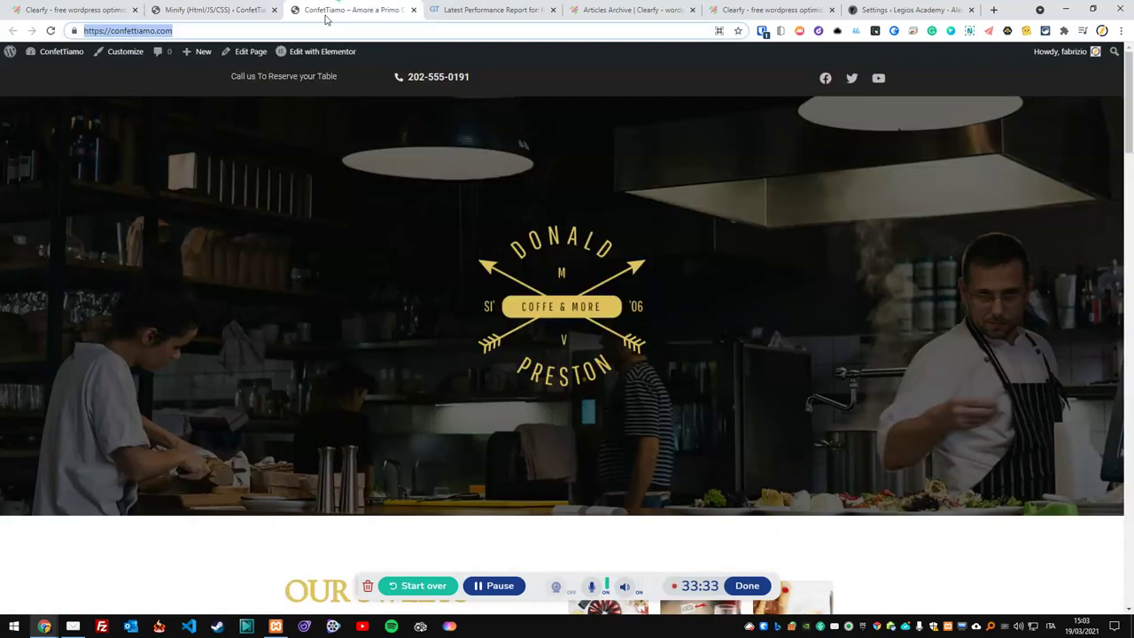
right_click(252, 29)
click(300, 92)
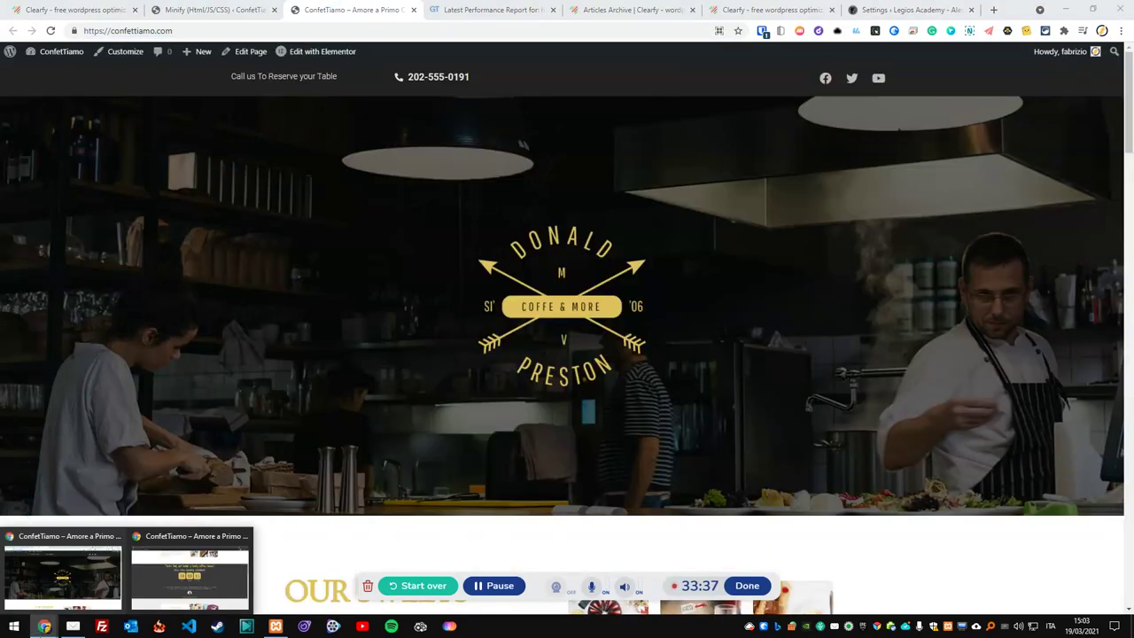
mouse_move(53, 624)
click(190, 576)
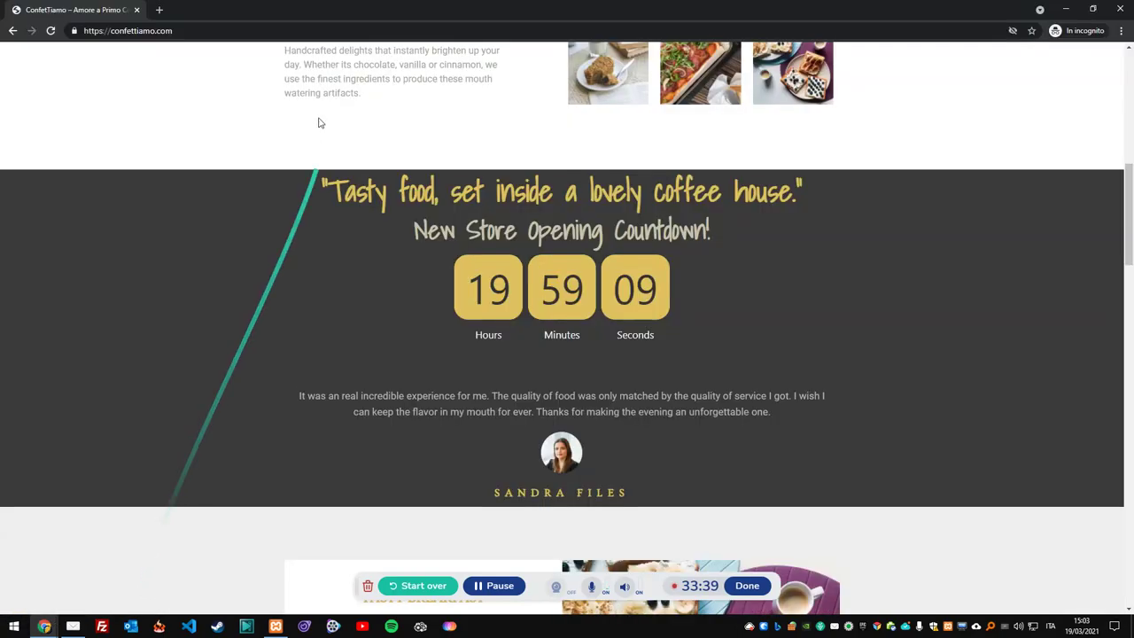
click(262, 30)
key(ctrl+v)
key(Return)
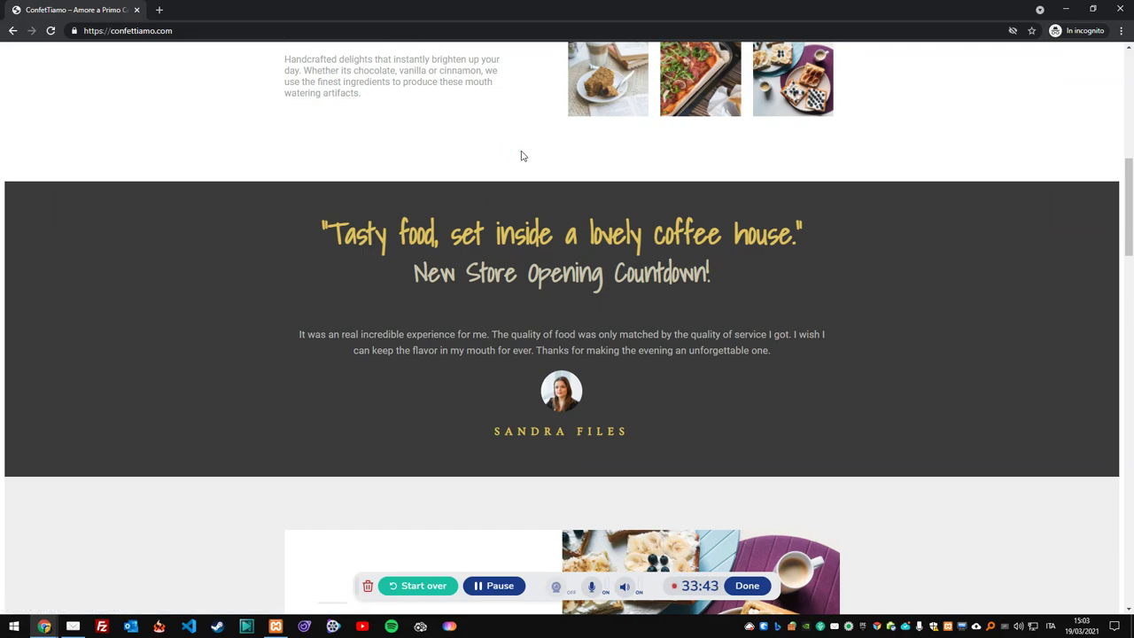
Step: Compare the incognito homepage with the logged-in version, checking the header, sweets, countdown and breakfast sections for layout or script problems
scroll(1113, 248, up, 6)
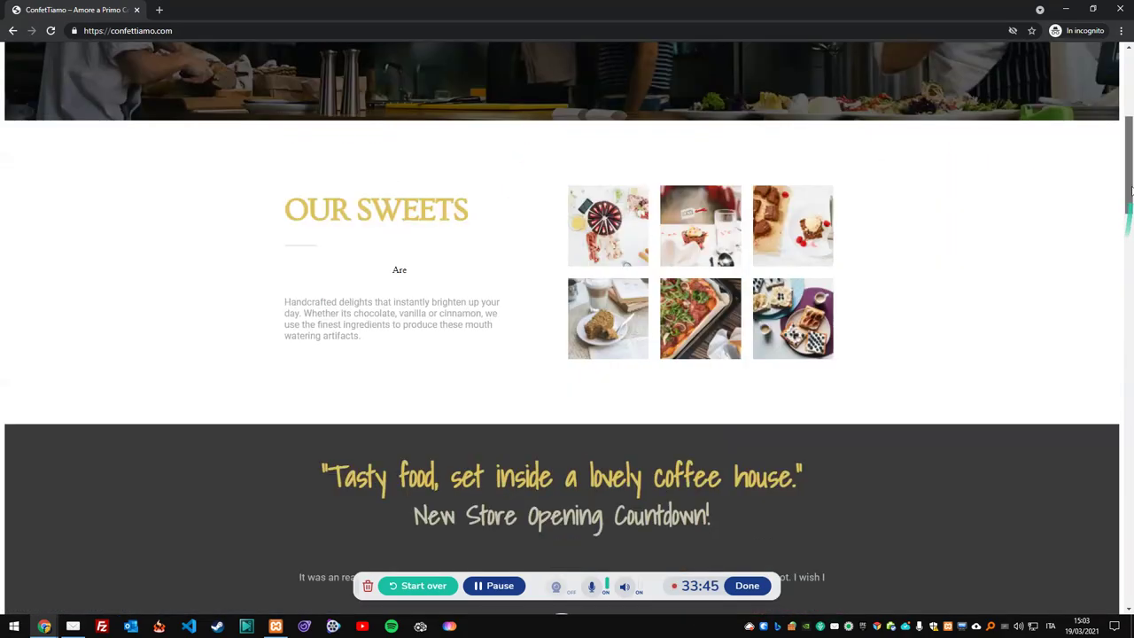
scroll(1130, 214, down, 2)
drag(1130, 215, 1125, 49)
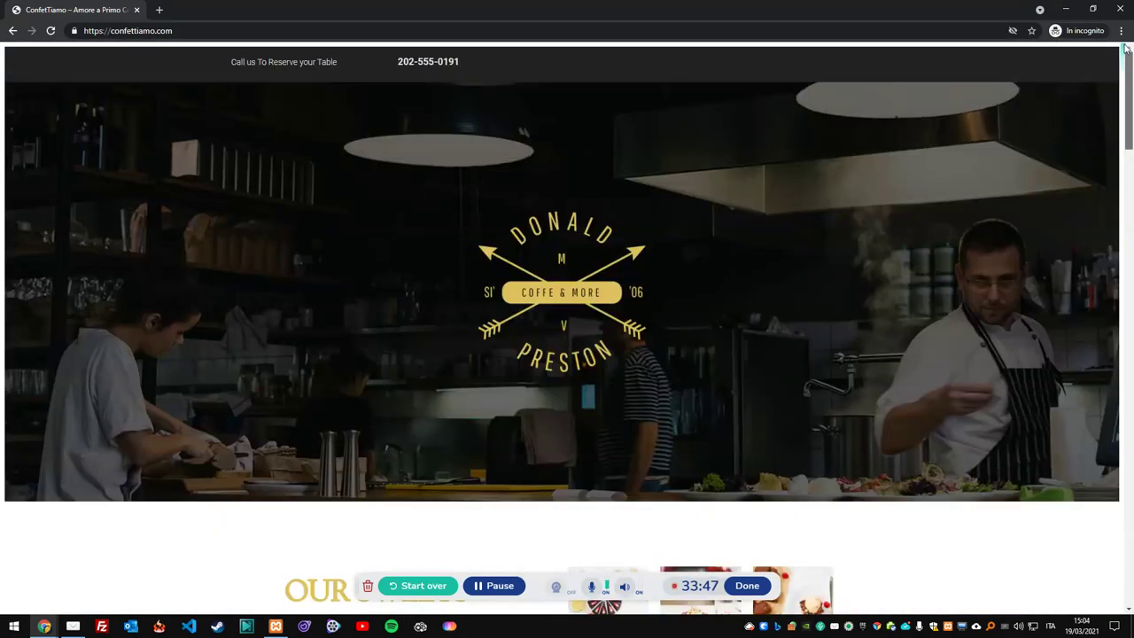
drag(1128, 137, 1127, 62)
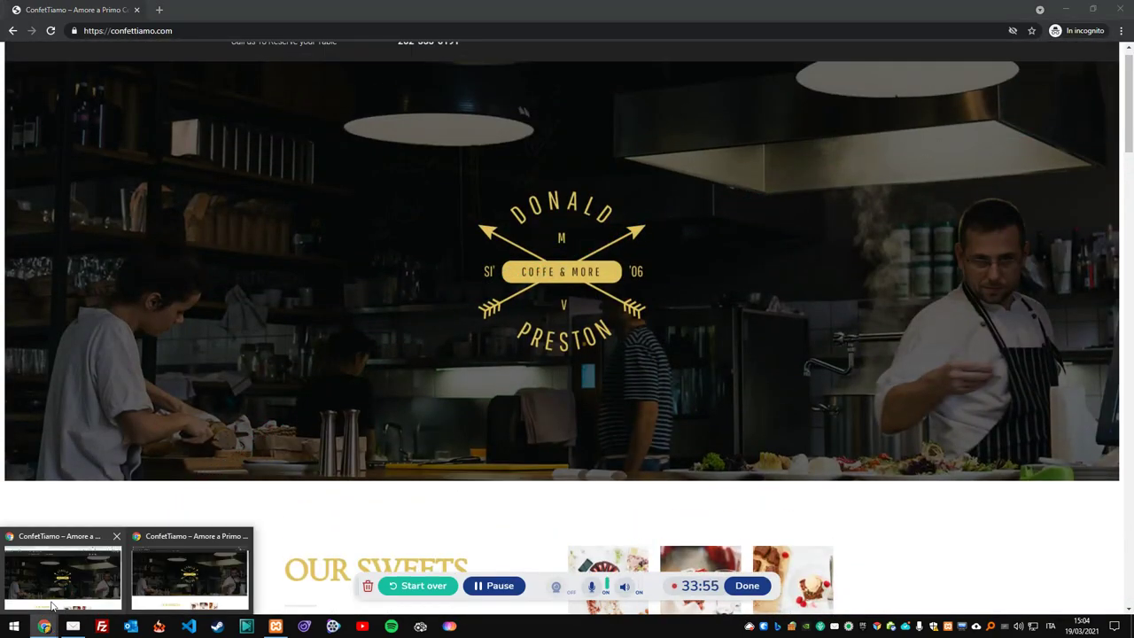
click(51, 604)
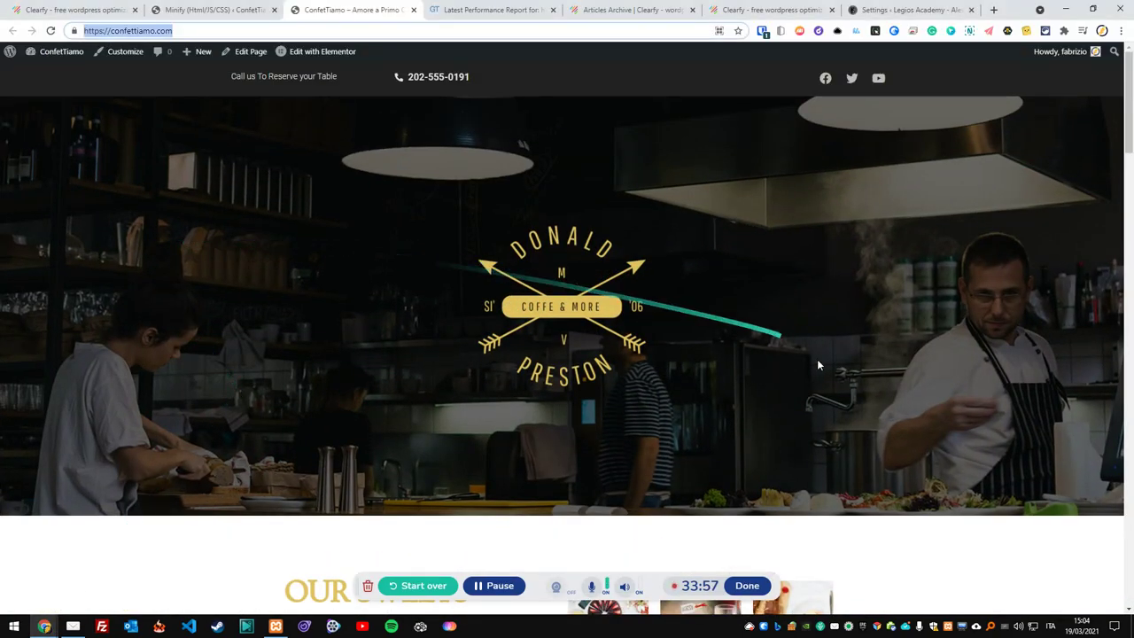
scroll(817, 362, down, 5)
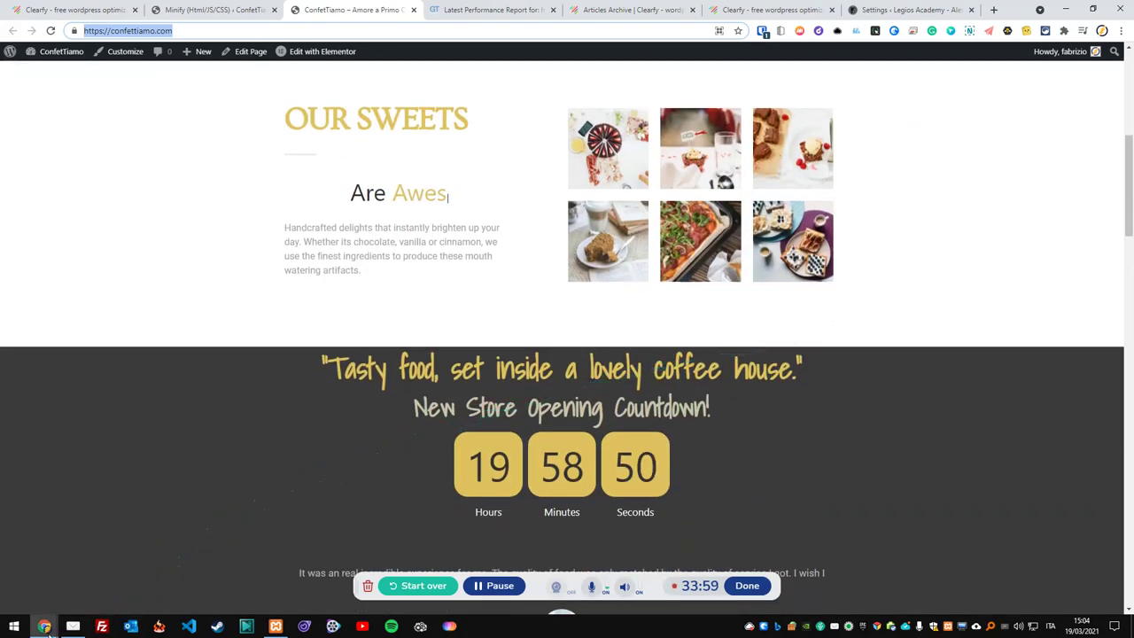
mouse_move(43, 626)
click(189, 576)
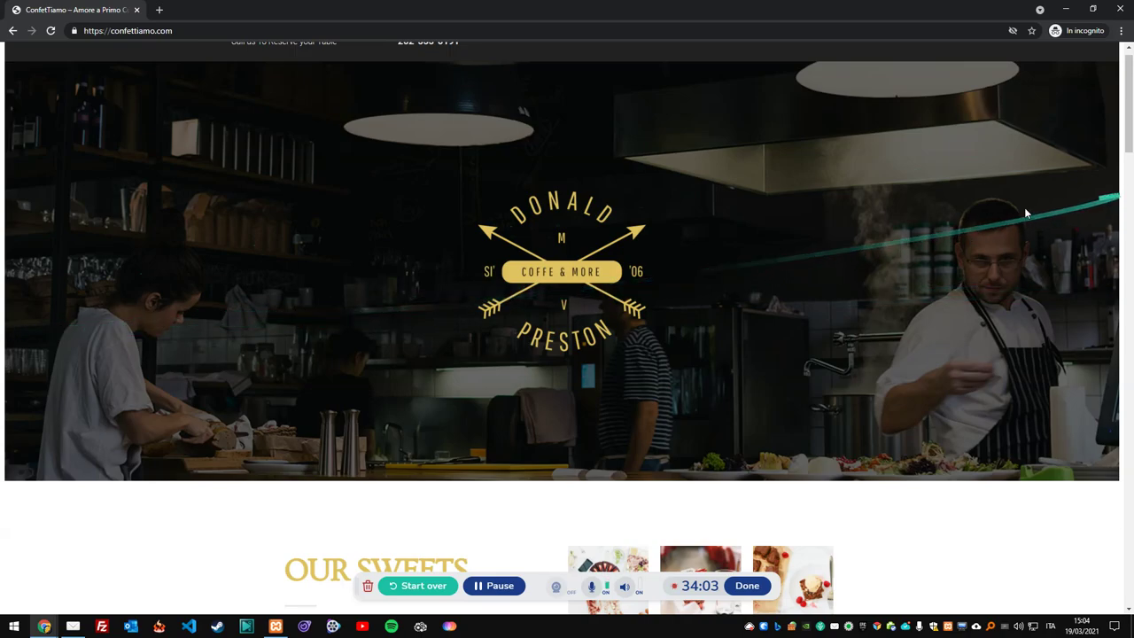
scroll(839, 245, down, 7)
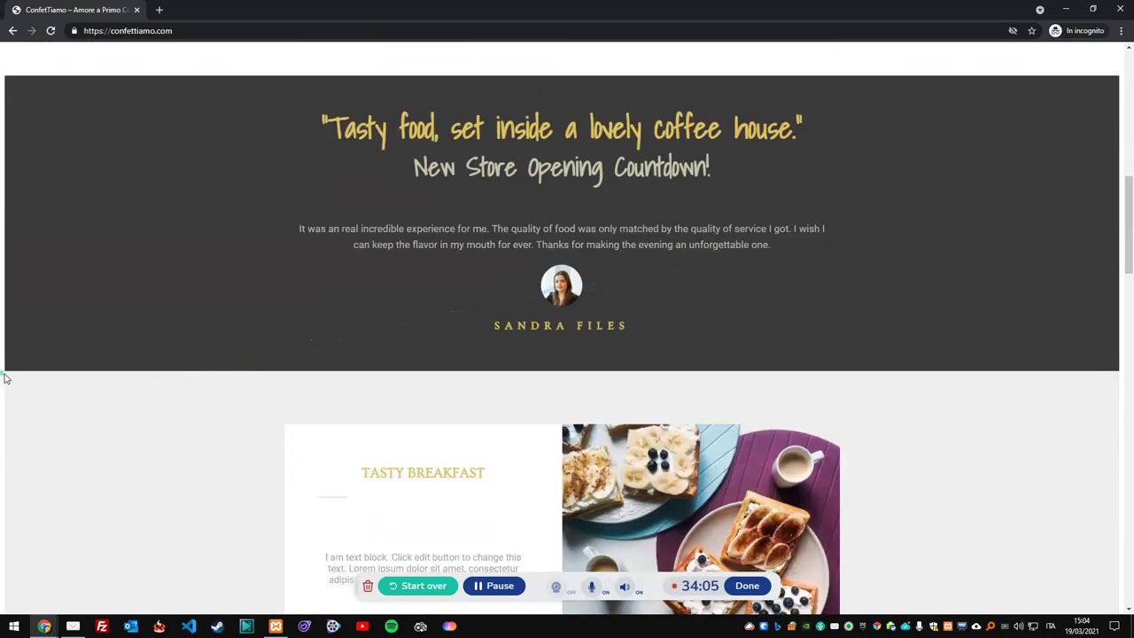
scroll(278, 222, down, 6)
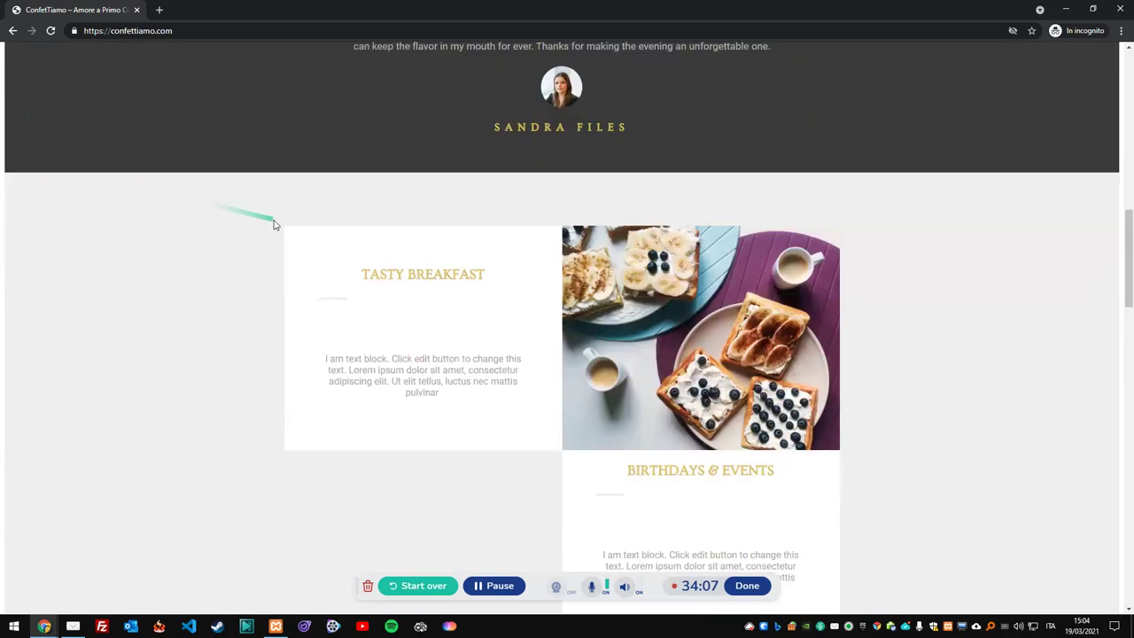
scroll(301, 243, up, 3)
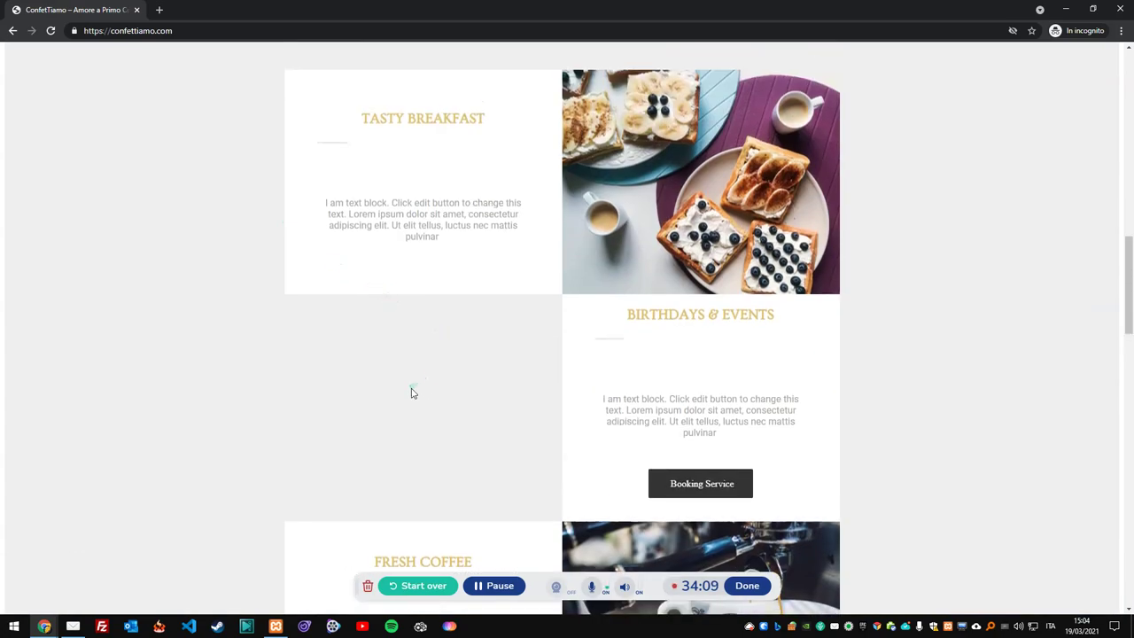
Step: Compare the Birthdays & Events and Fresh Coffee sections of the incognito homepage with the logged-in version
scroll(522, 400, down, 3)
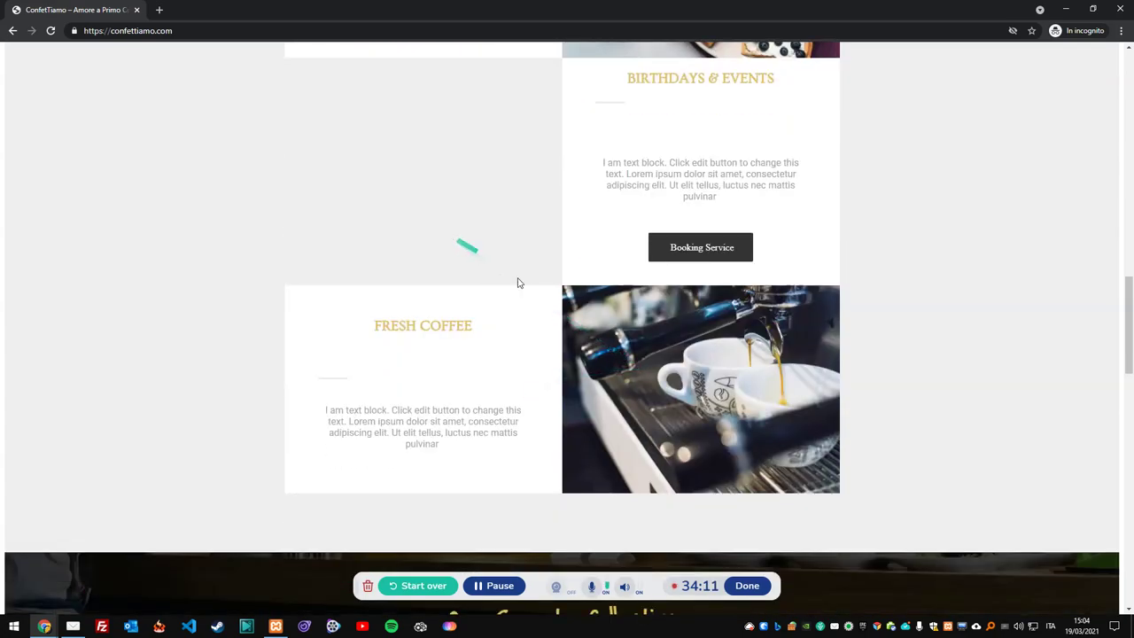
click(44, 628)
scroll(292, 425, up, 5)
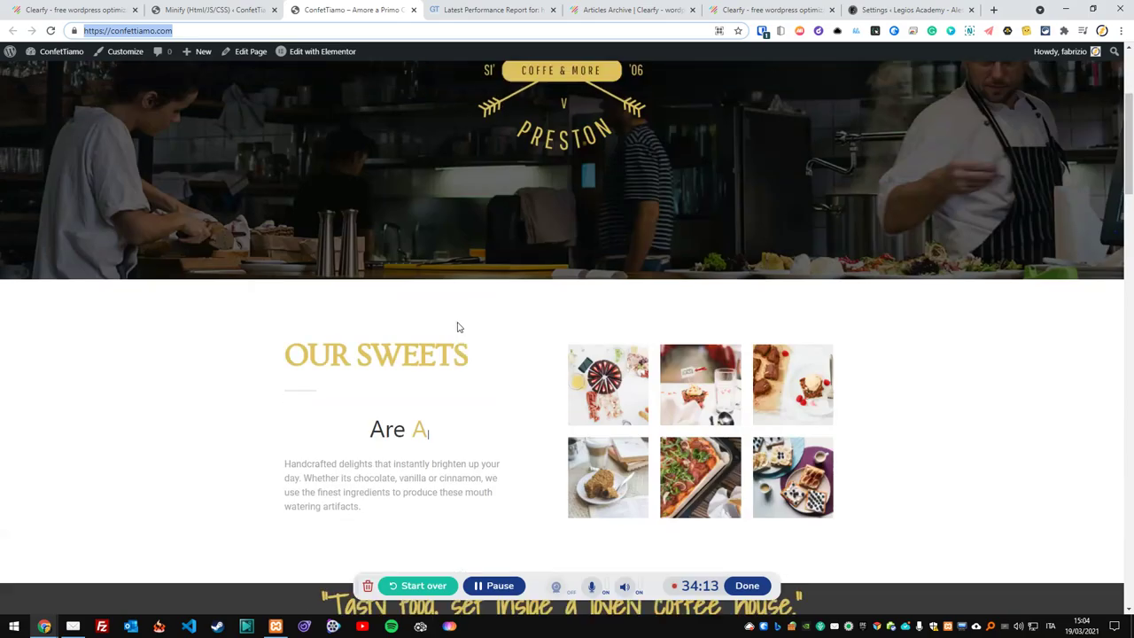
scroll(456, 329, down, 6)
scroll(455, 337, down, 6)
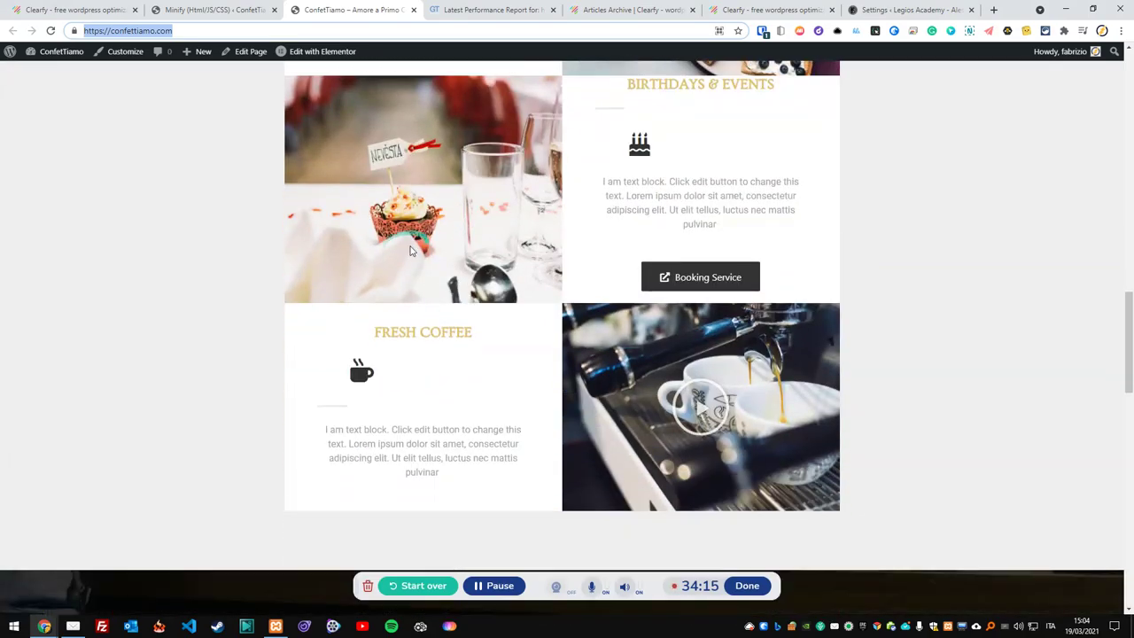
mouse_move(44, 628)
click(190, 580)
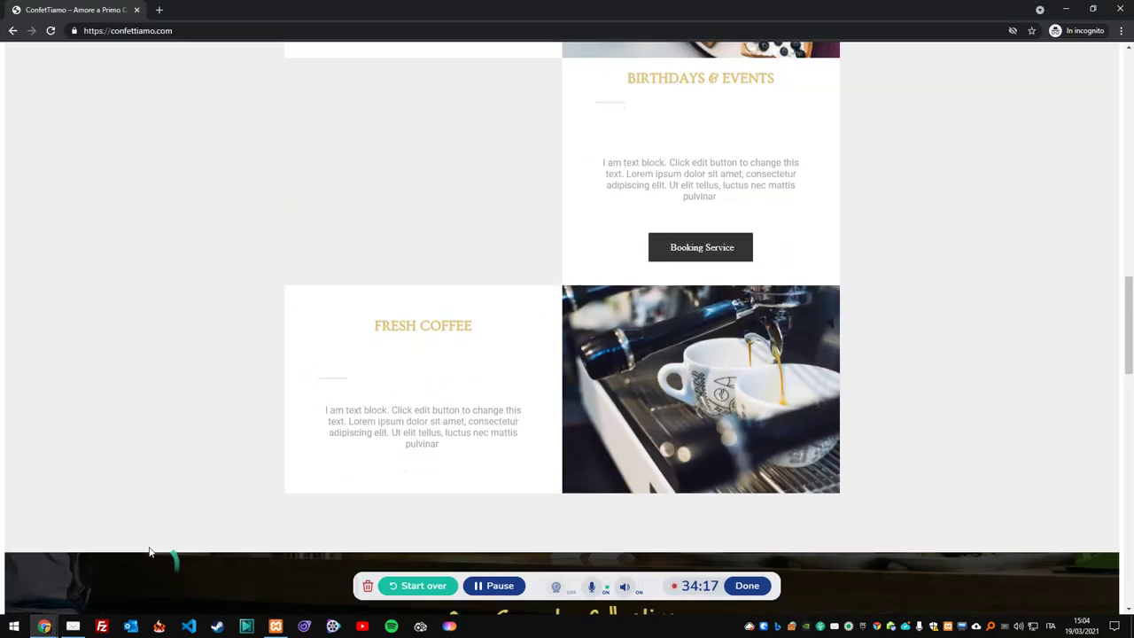
click(97, 545)
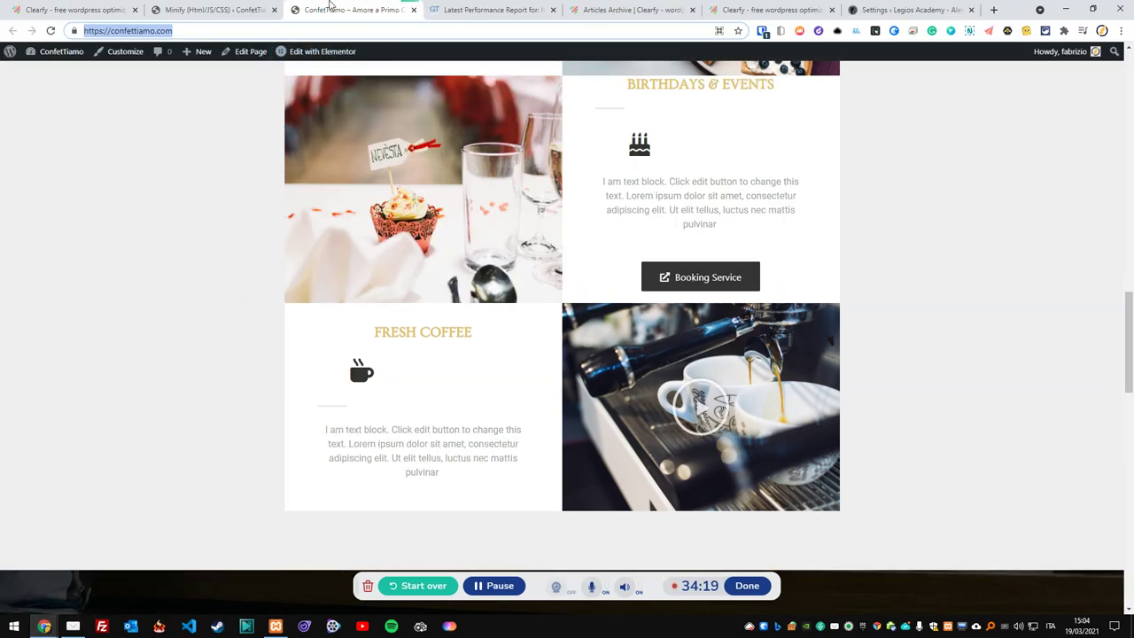
Step: Turn off Inline all CSS, Inline and Defer CSS, Generate data: URIs for images, Also aggregate inline CSS and Aggregate CSS-files, and save the minify settings
click(217, 7)
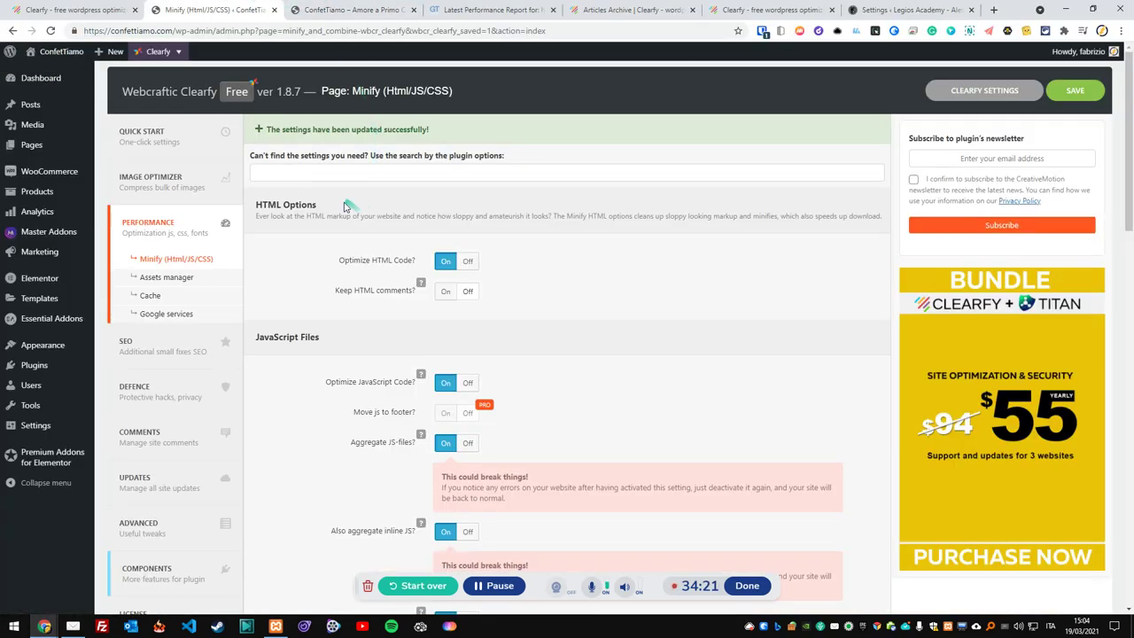
scroll(333, 241, down, 9)
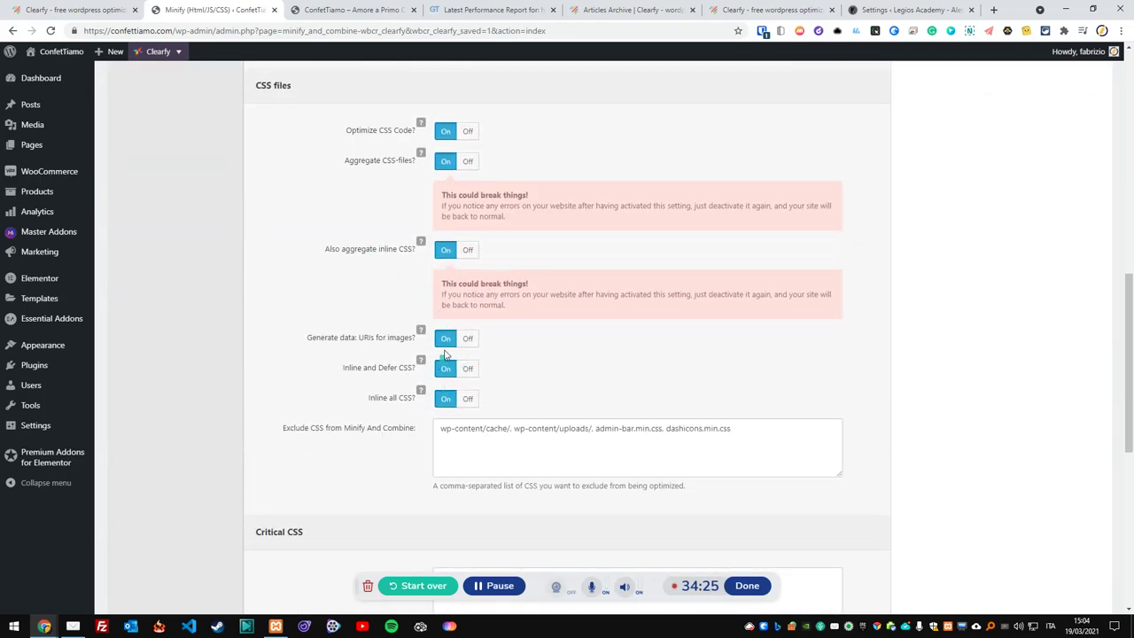
click(452, 400)
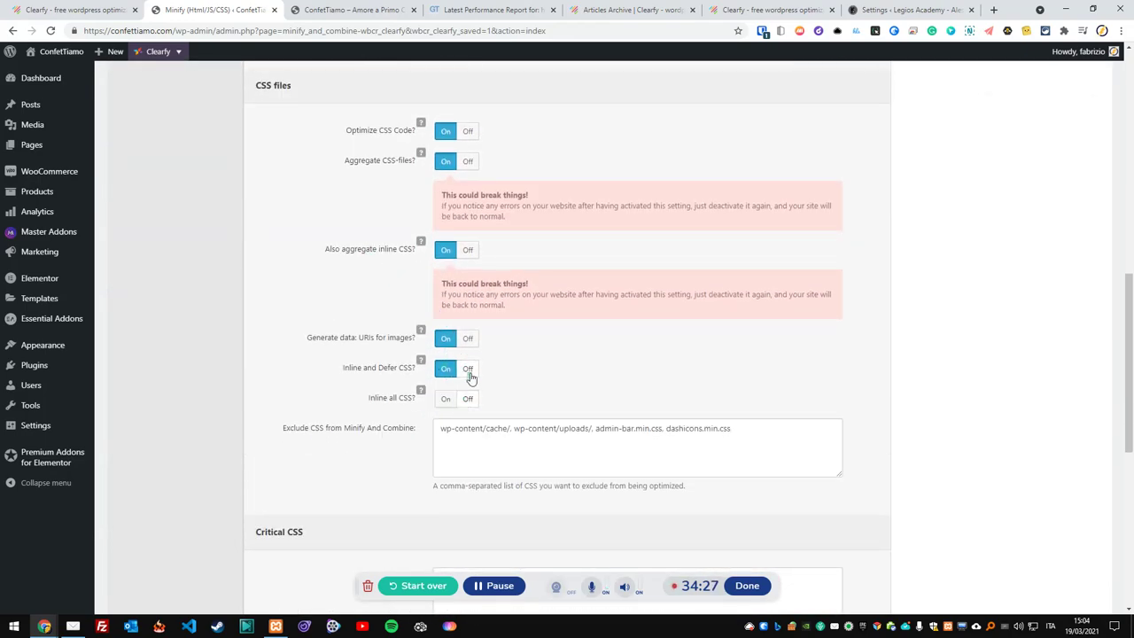
click(467, 368)
click(468, 338)
click(468, 252)
click(468, 162)
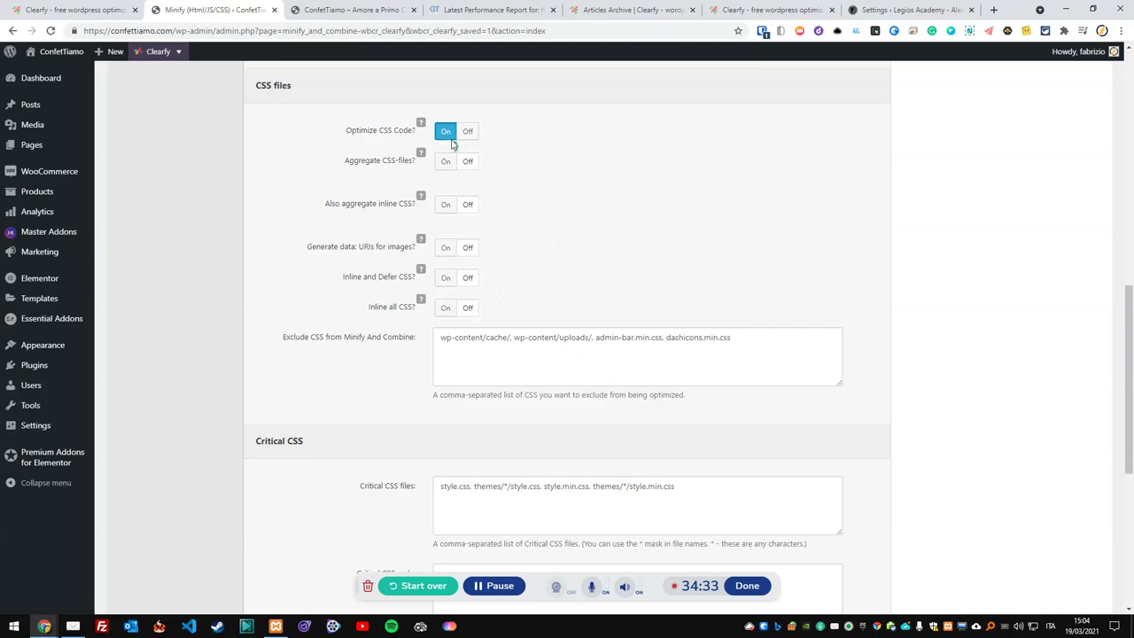
scroll(536, 398, down, 1)
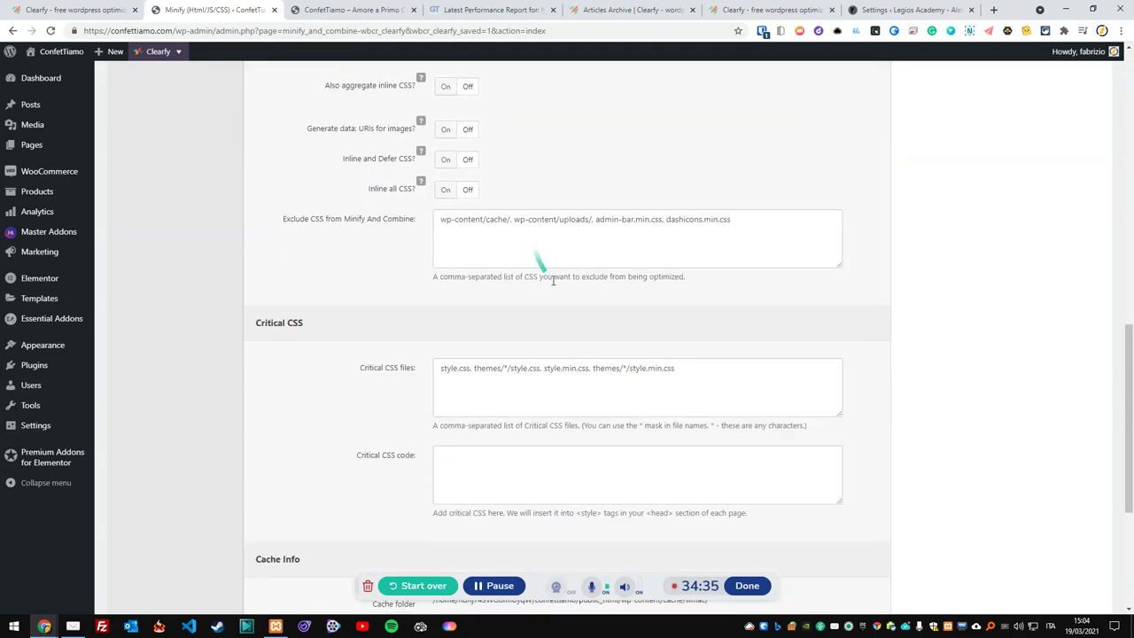
scroll(931, 155, up, 2)
scroll(931, 155, up, 10)
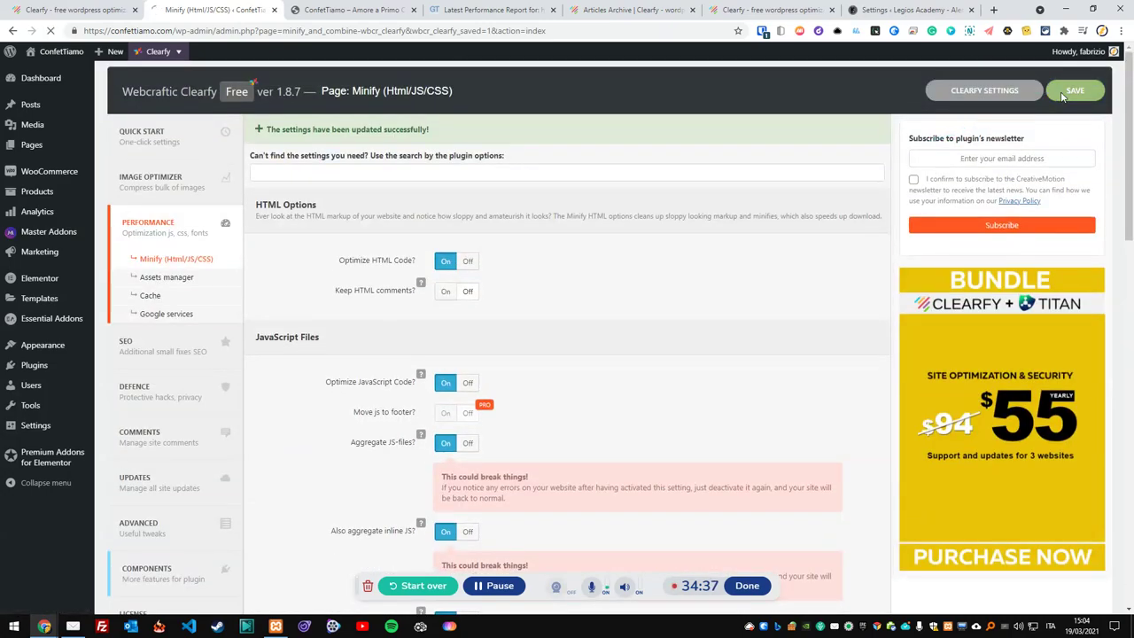
click(1061, 93)
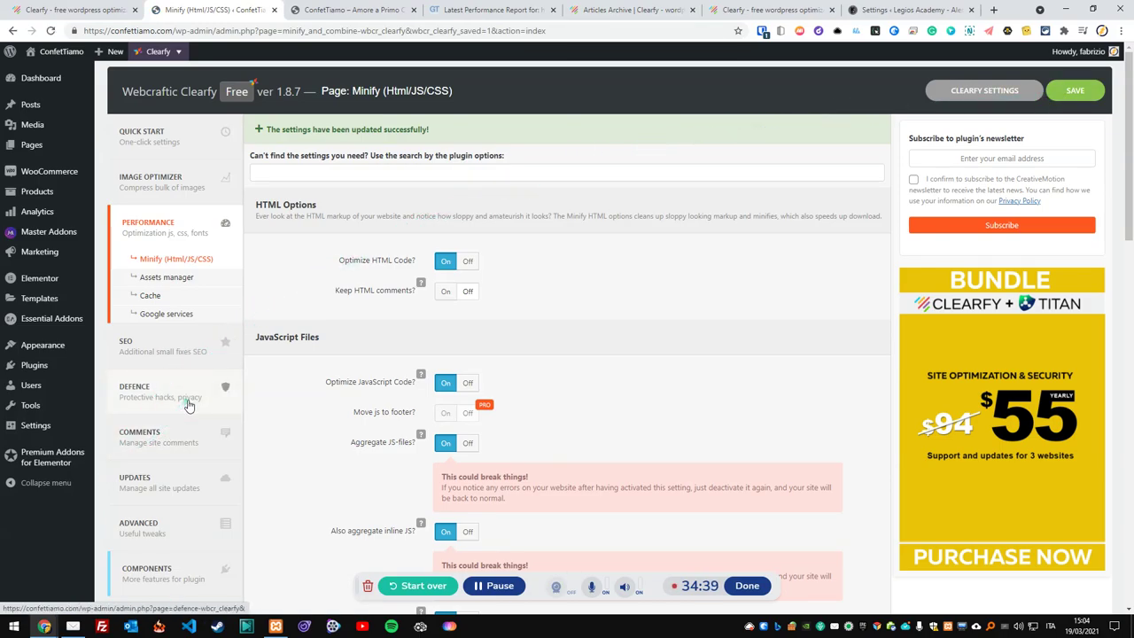
Step: Reload the ConfetTiamo homepage in the incognito window with the saved CSS settings and return to the page header
click(350, 10)
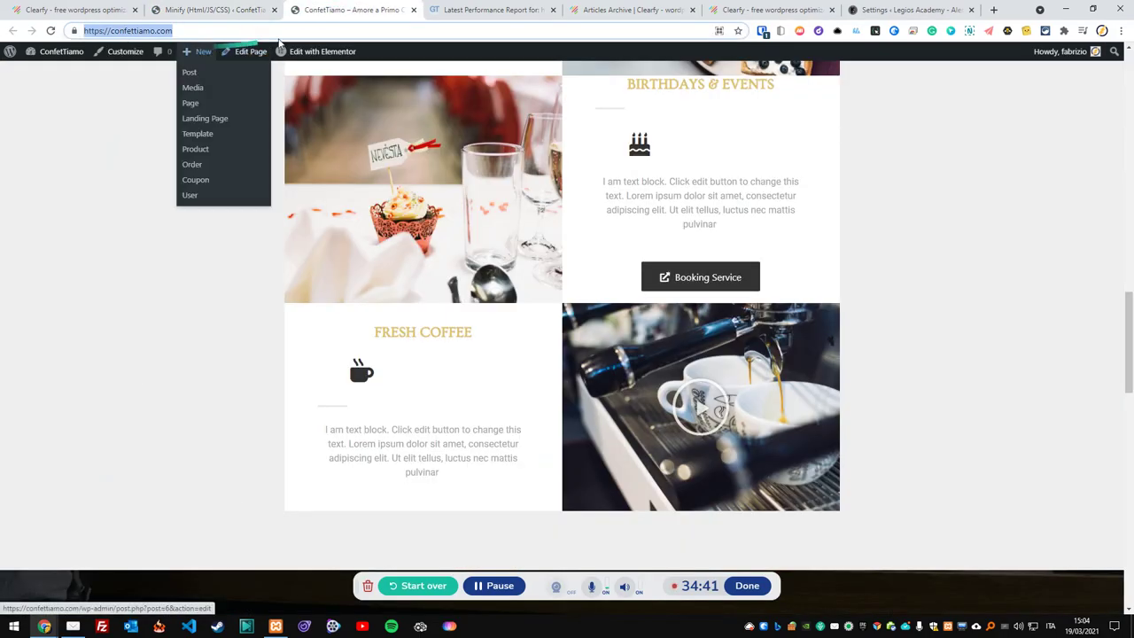
click(239, 9)
mouse_move(42, 625)
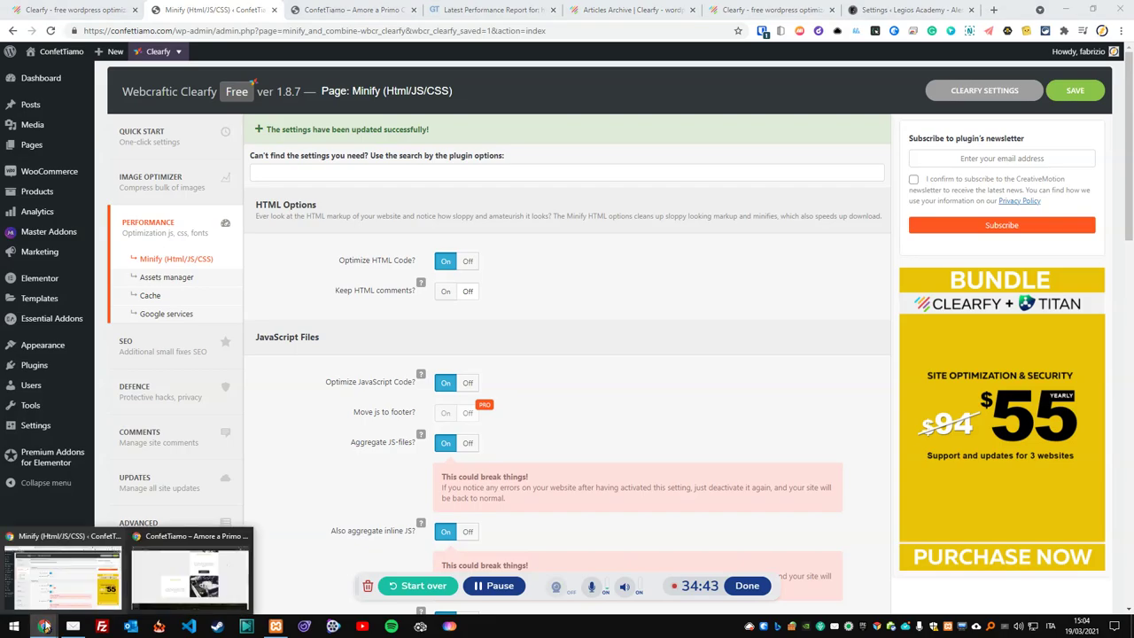
click(134, 585)
click(50, 32)
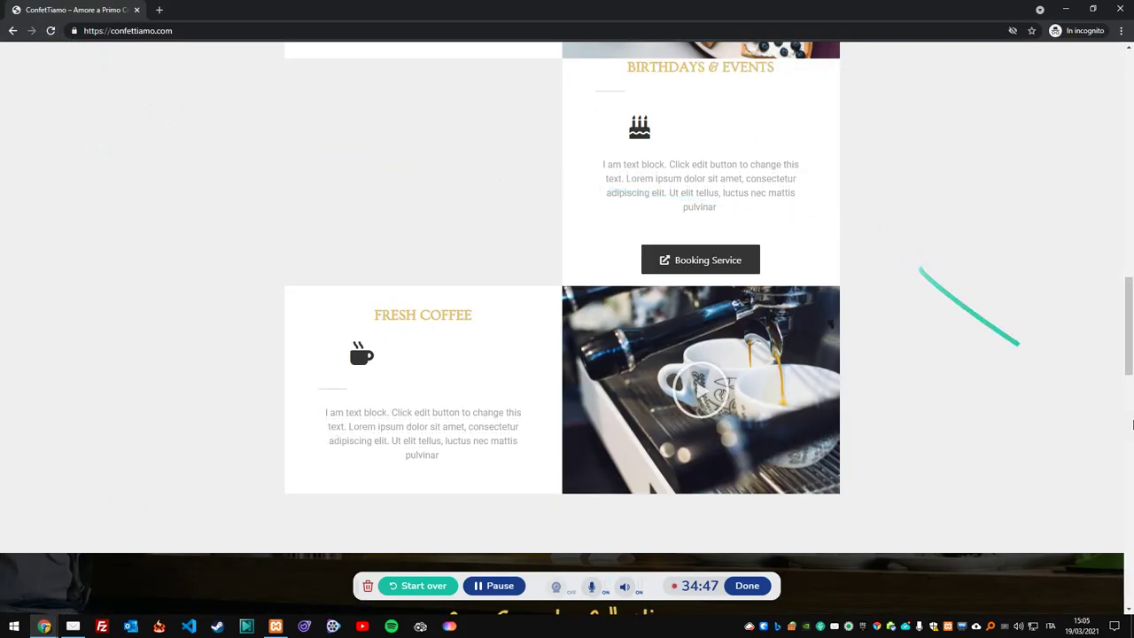
click(1131, 425)
drag(1131, 425, 1127, 73)
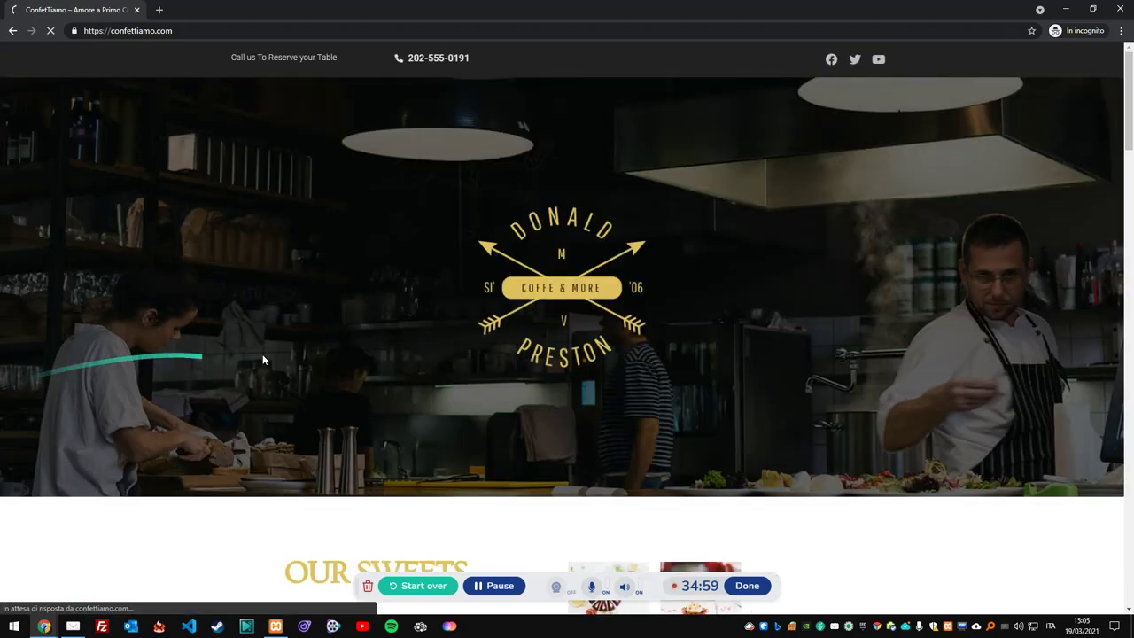
Step: Check the reloaded incognito homepage for missing images, icons and a correctly sized sweets carousel
scroll(357, 329, down, 5)
scroll(357, 329, down, 8)
right_click(390, 247)
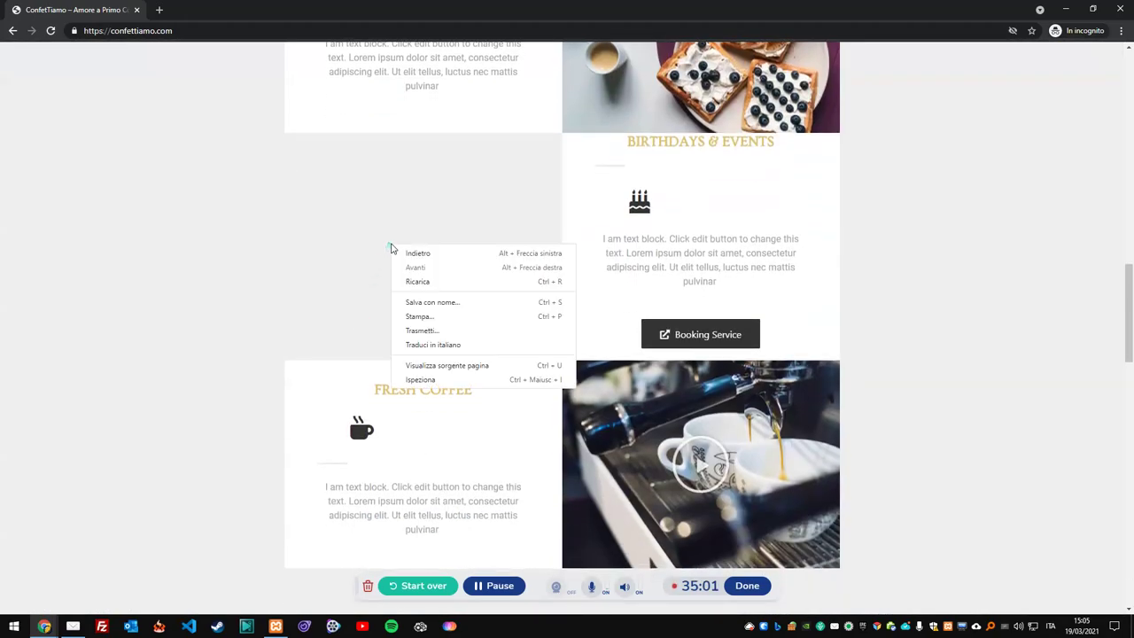
click(388, 245)
scroll(399, 257, down, 9)
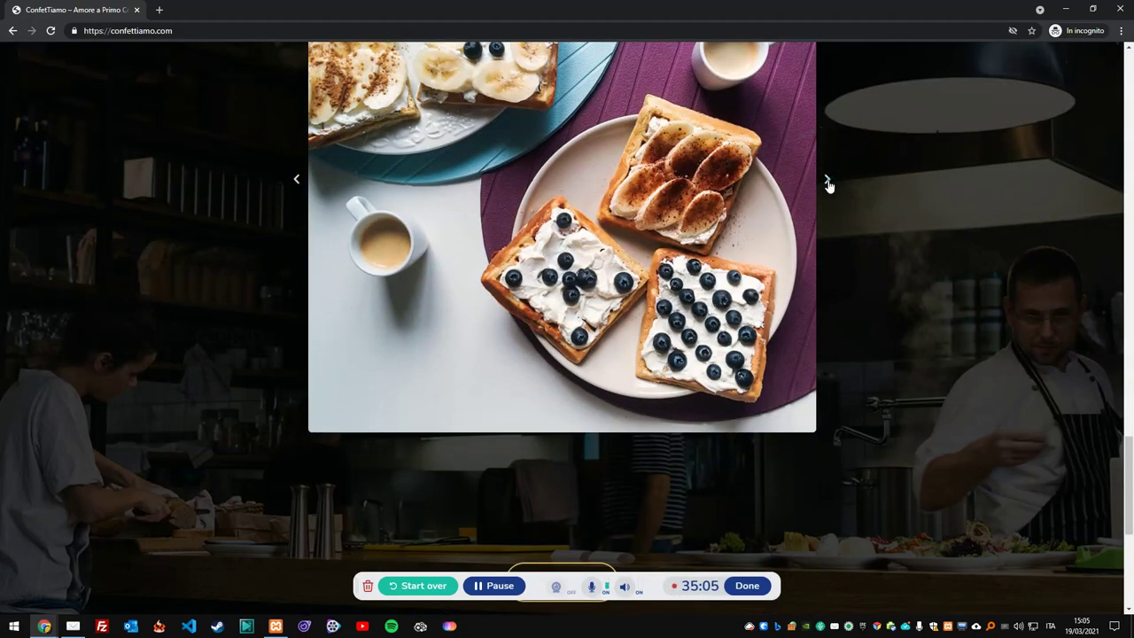
click(297, 183)
scroll(354, 266, up, 3)
scroll(425, 370, up, 3)
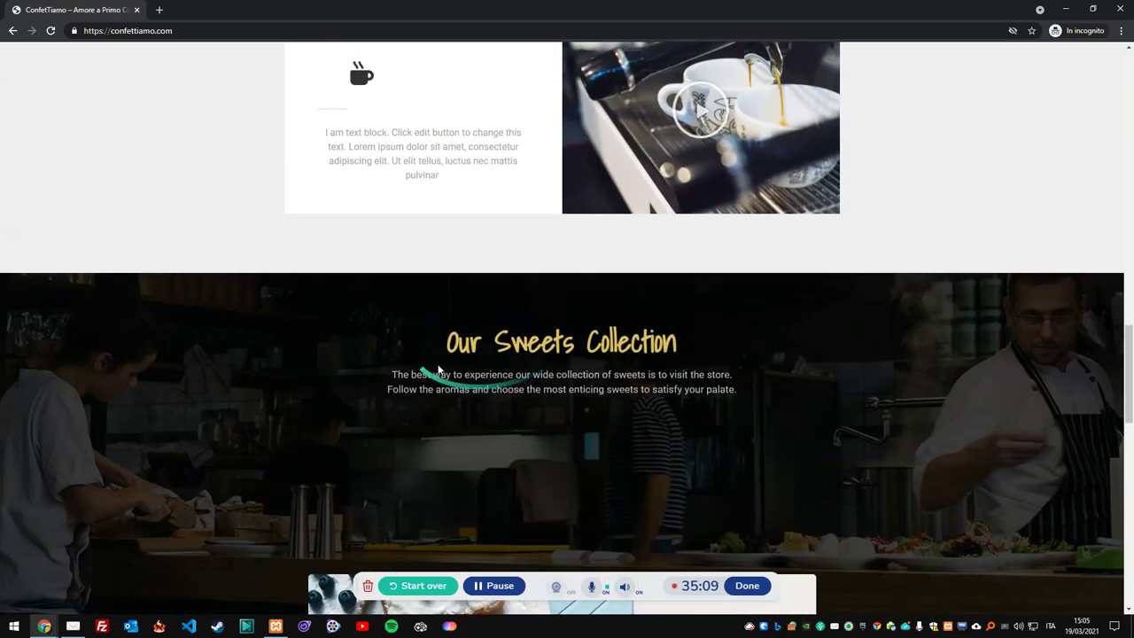
scroll(443, 257, up, 3)
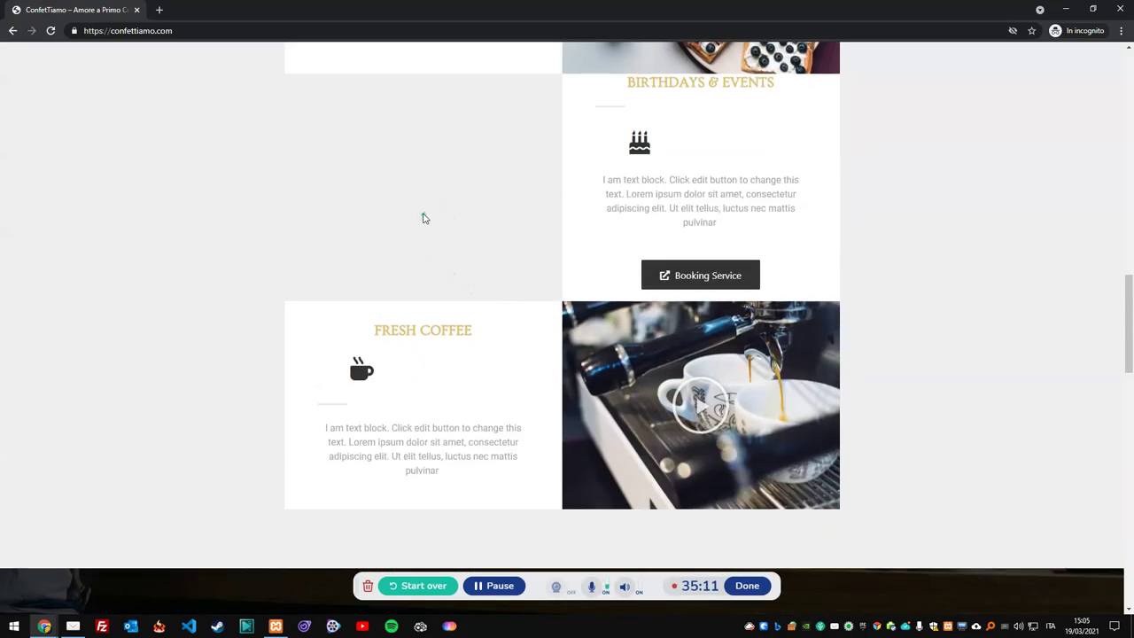
Step: Examine the Birthdays & Events image, video and sweets carousel on the logged-in homepage for comparison
mouse_move(44, 625)
click(66, 576)
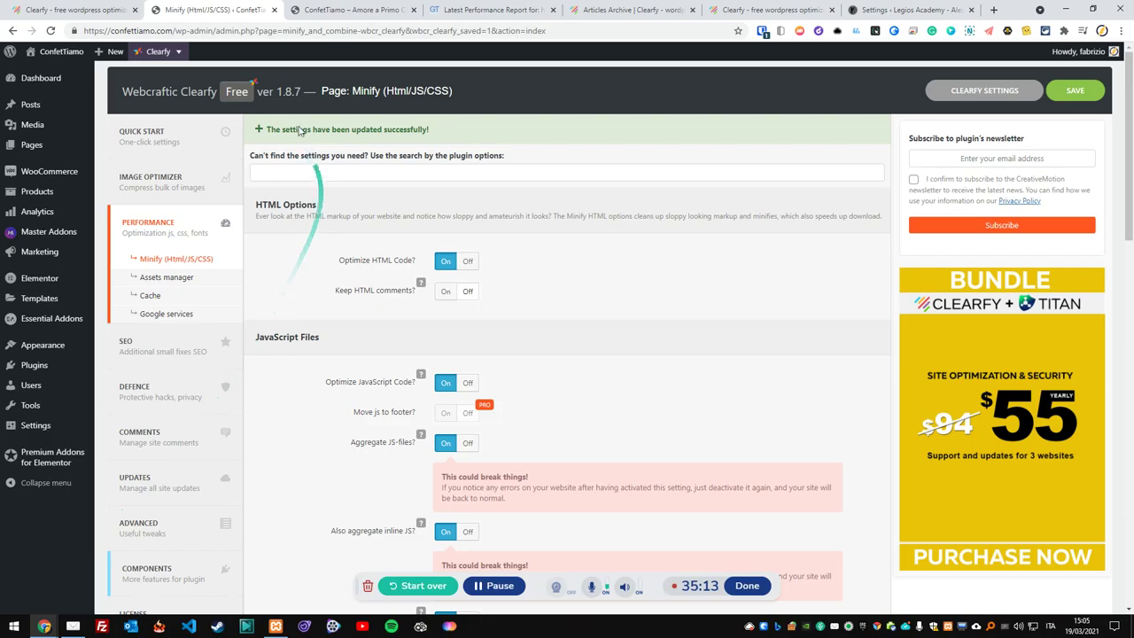
click(350, 10)
scroll(476, 283, up, 1)
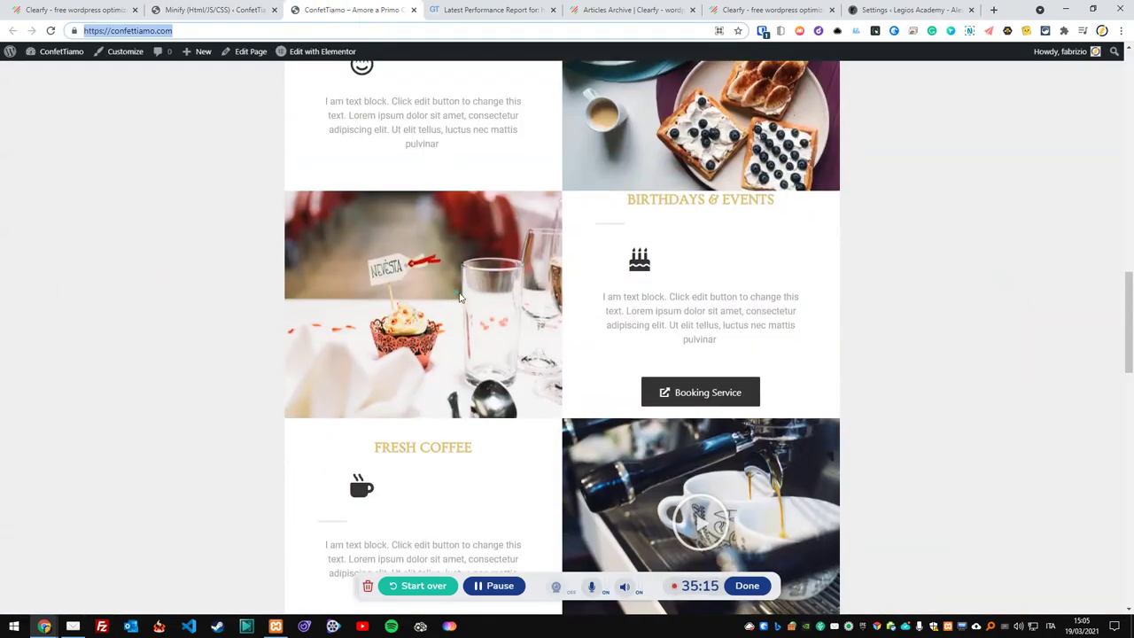
scroll(460, 298, down, 10)
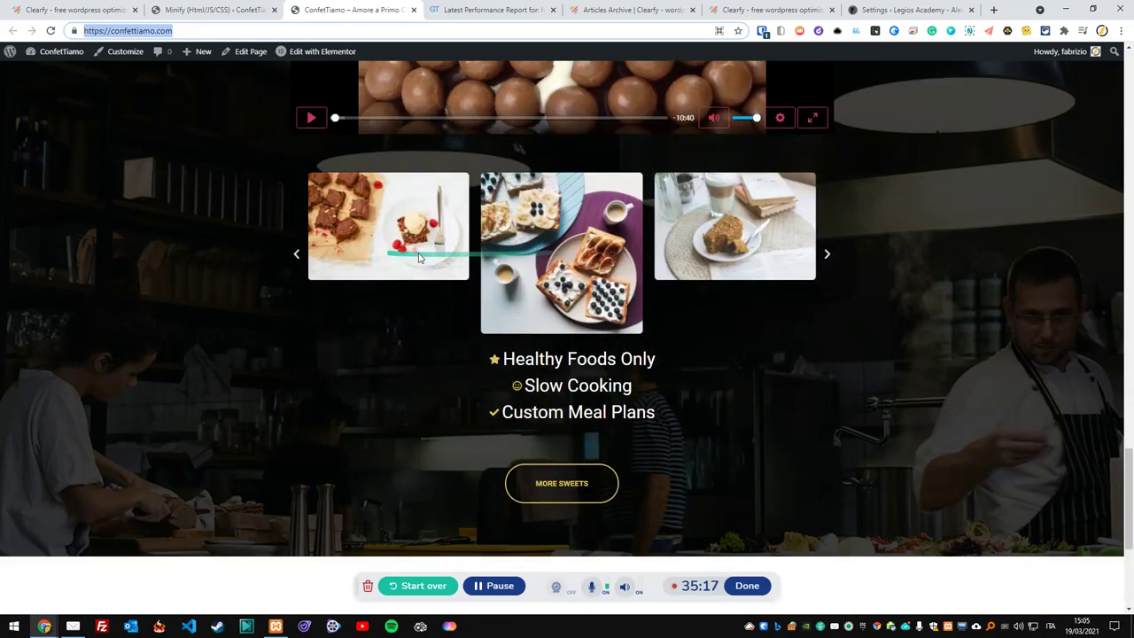
Step: Turn off Aggregate JS-files, Also aggregate inline JS and Force JavaScript in <head>, and save the minify settings
click(237, 7)
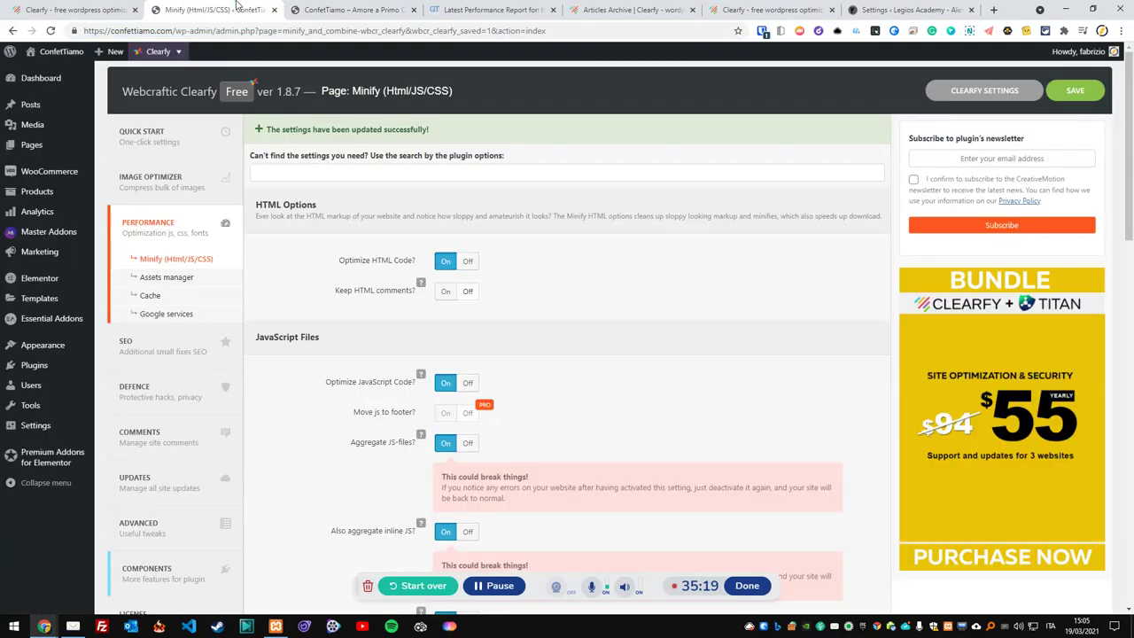
scroll(367, 292, down, 2)
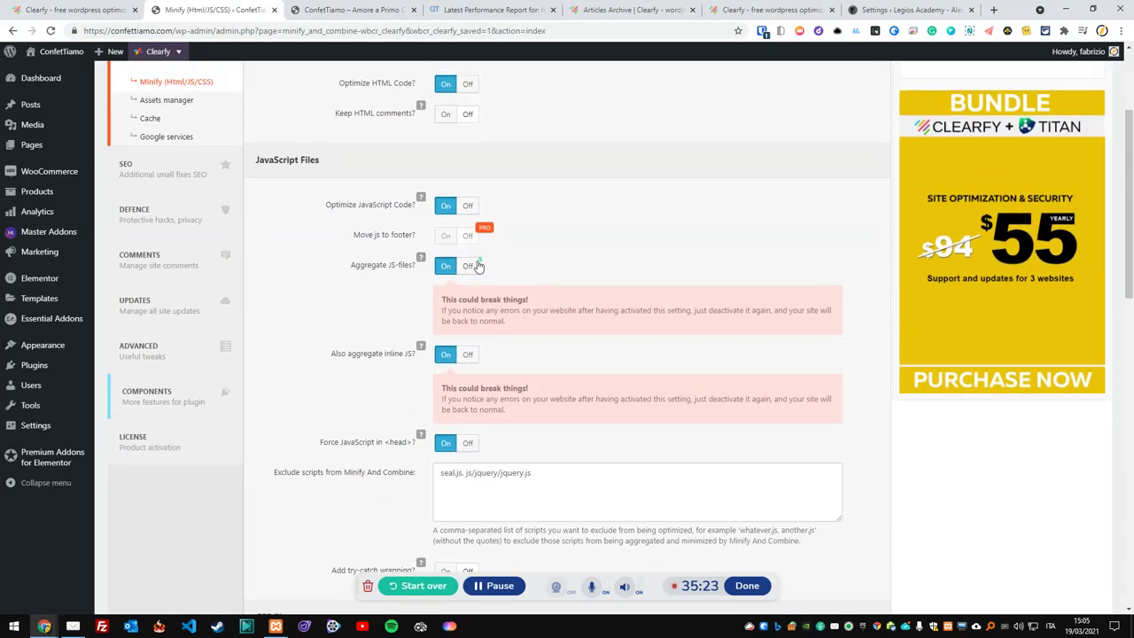
click(467, 266)
click(466, 309)
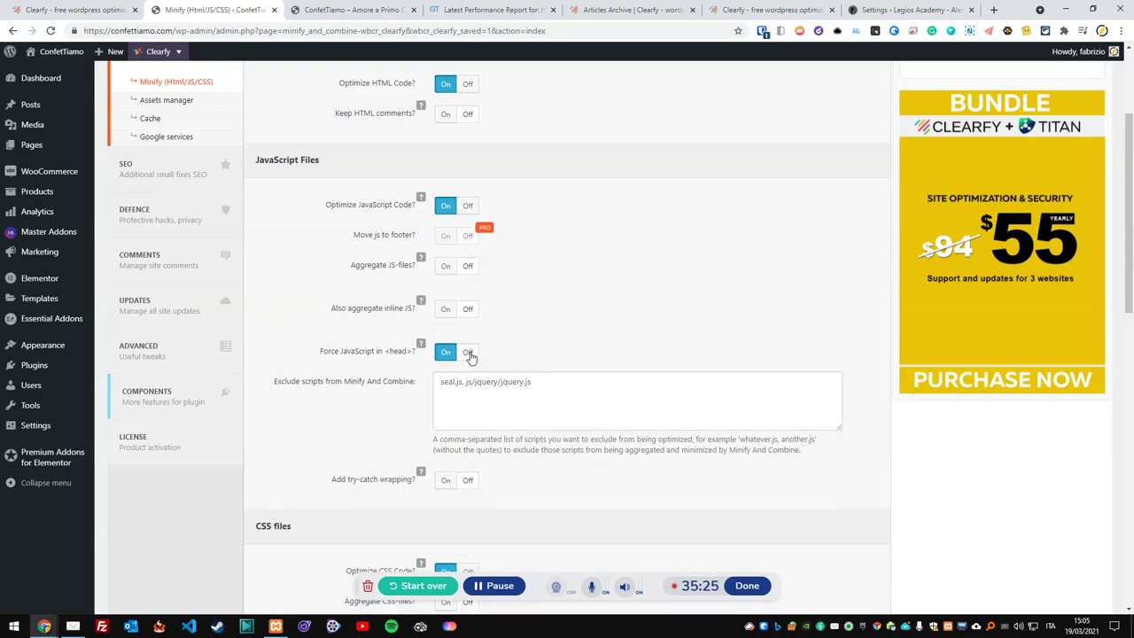
scroll(482, 355, down, 1)
scroll(449, 291, up, 2)
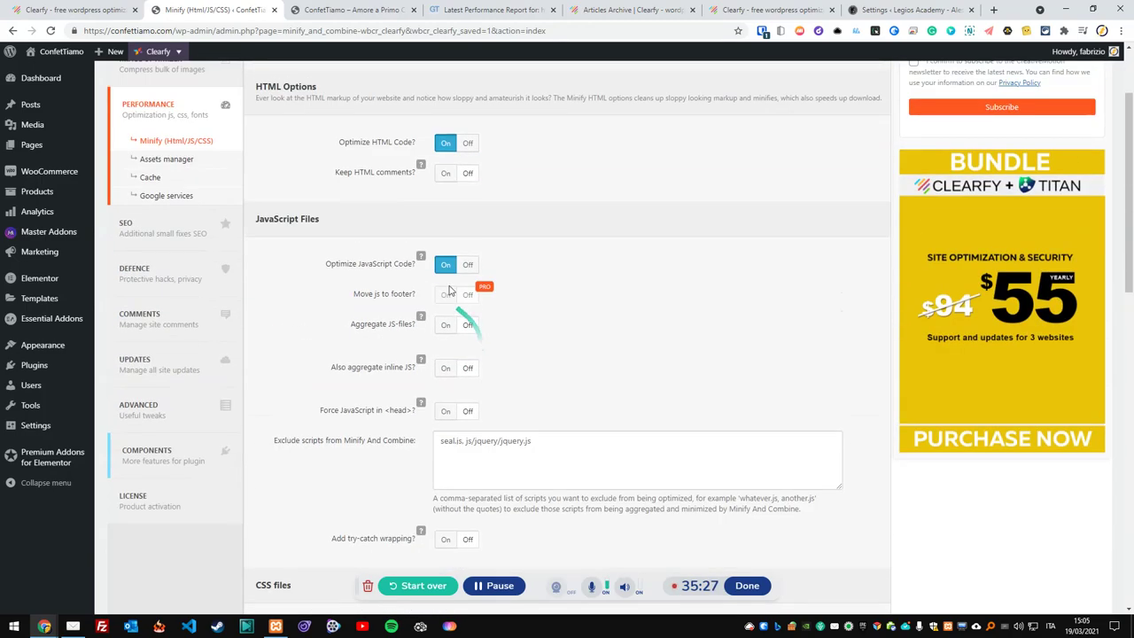
scroll(500, 312, down, 3)
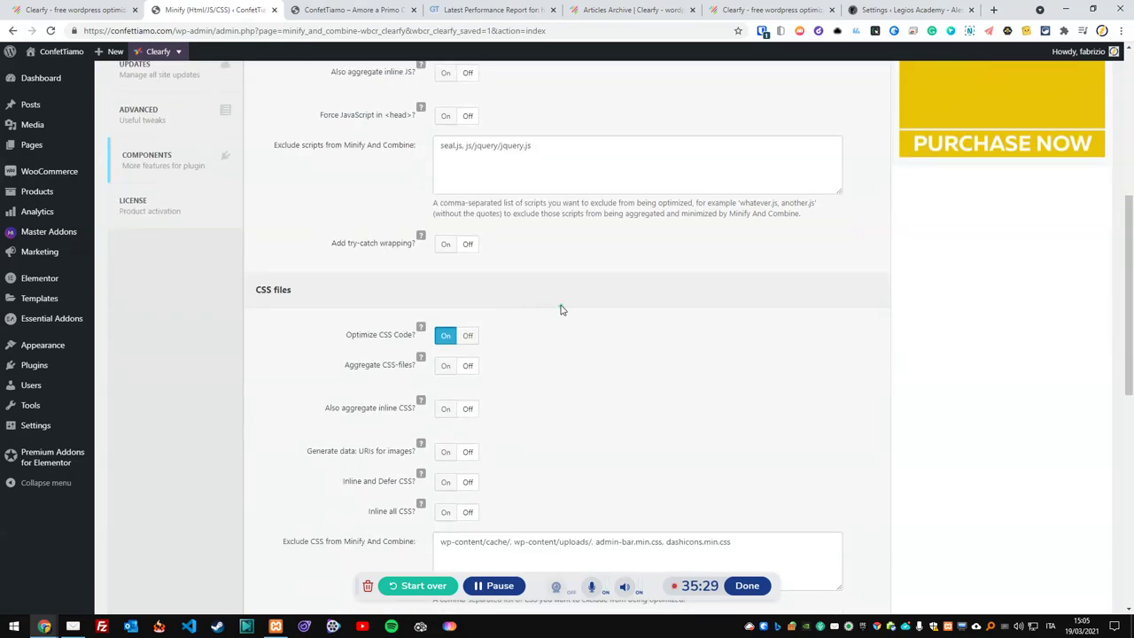
key(F5)
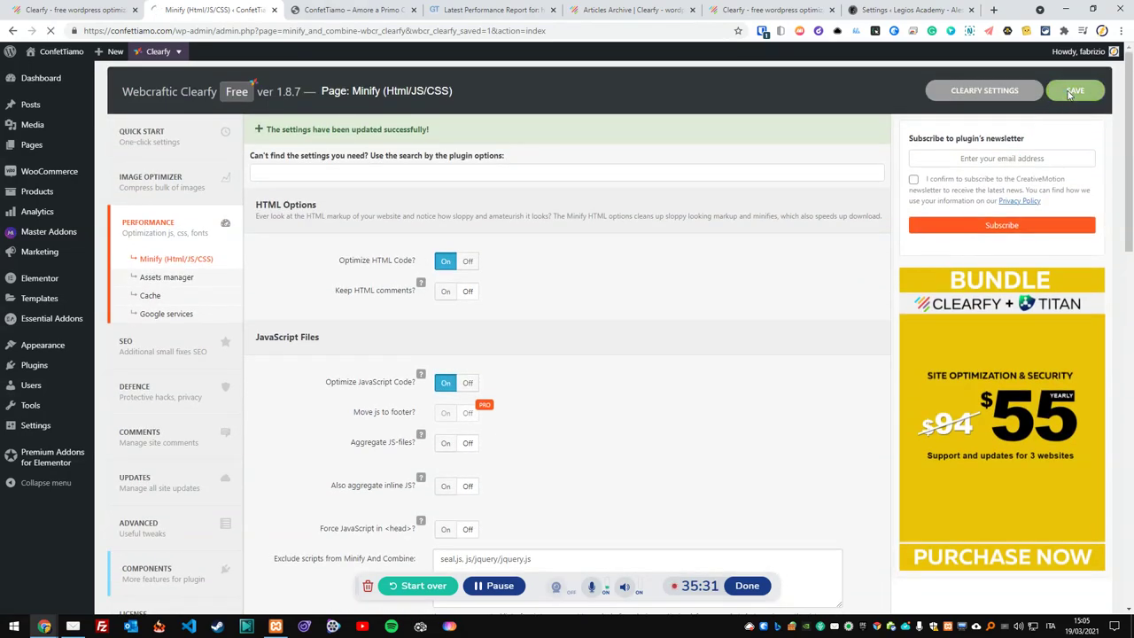
Step: Reload the incognito homepage with the JavaScript aggregation options turned off
mouse_move(46, 627)
click(189, 570)
right_click(134, 183)
click(80, 195)
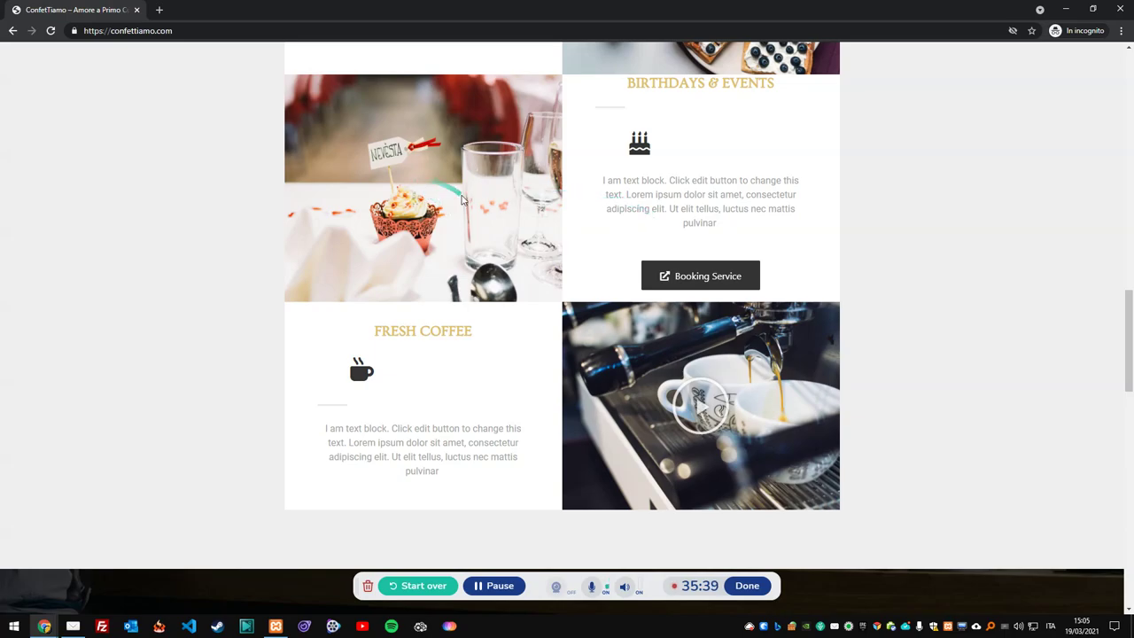
Step: Check the incognito homepage's images and video, and test the sweets carousel by advancing its slides
scroll(462, 200, up, 3)
drag(1129, 283, 1112, 416)
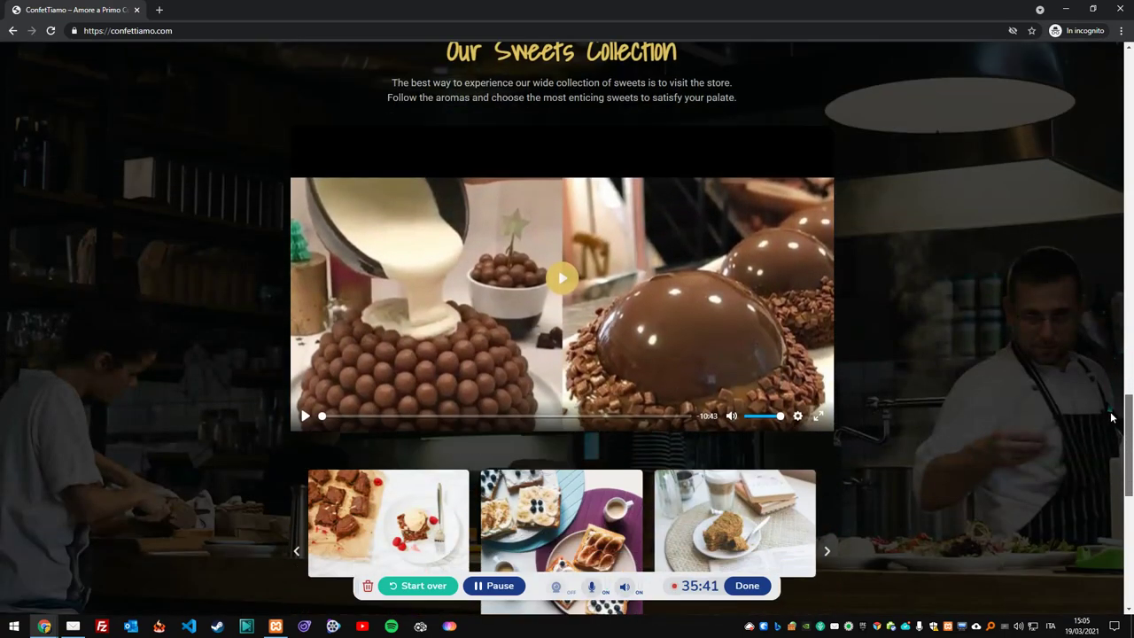
scroll(969, 414, down, 2)
click(826, 376)
click(826, 377)
click(826, 377)
click(1128, 556)
drag(1127, 555, 1127, 113)
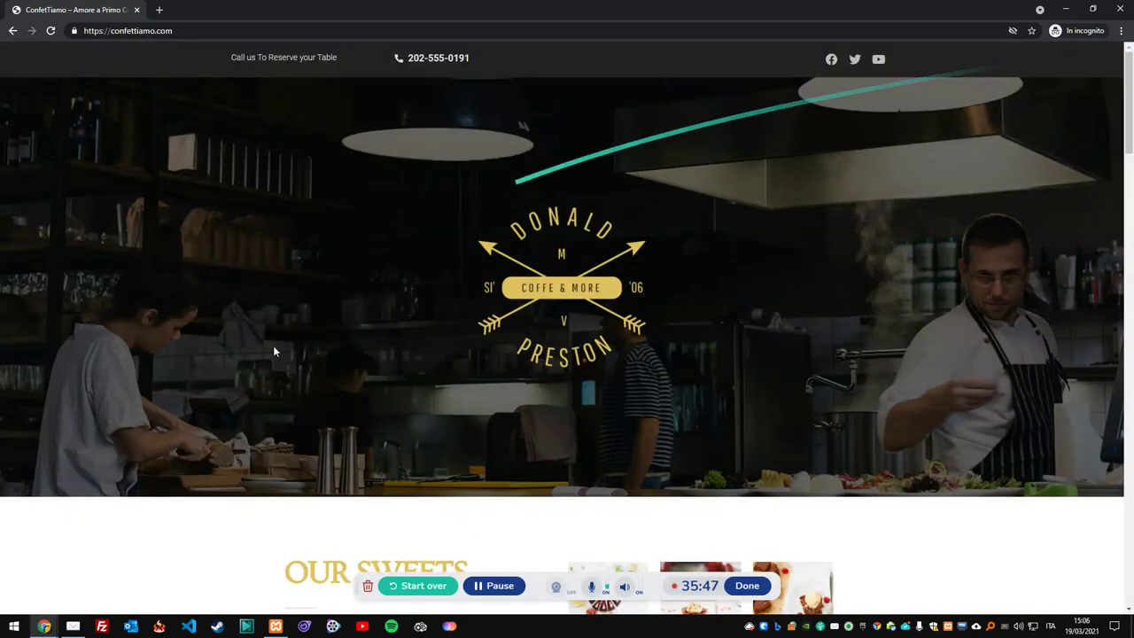
Step: Re-test confettiamo.com in GTmetrix, examine the grade, Web Vitals, speed visualization and top issues, and return to the Clearfy minify settings
mouse_move(44, 626)
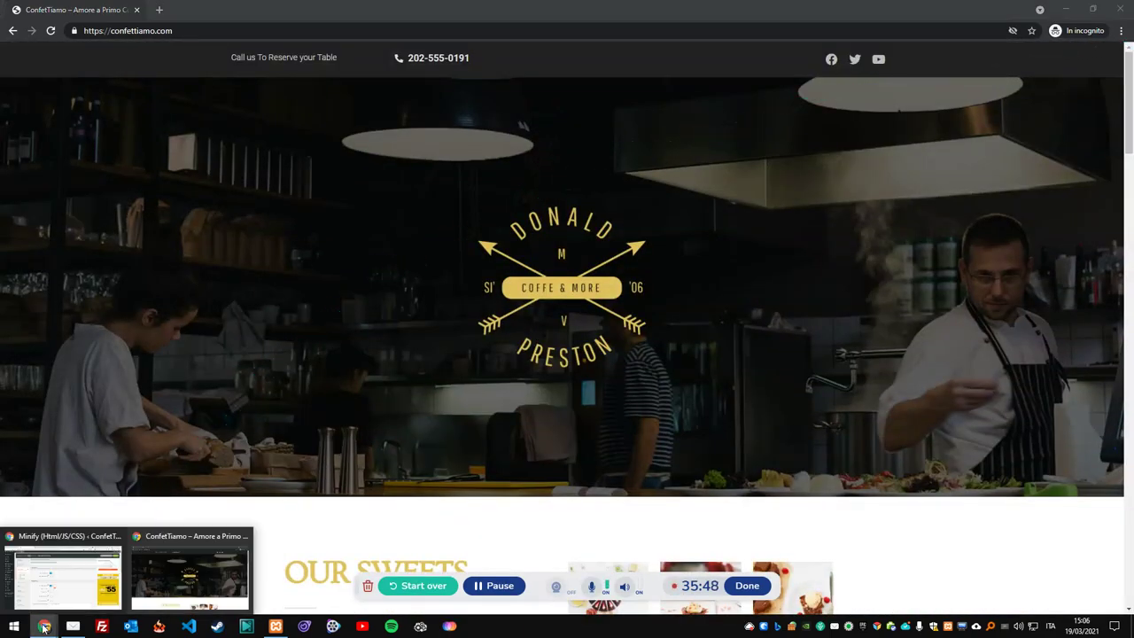
click(104, 571)
click(491, 10)
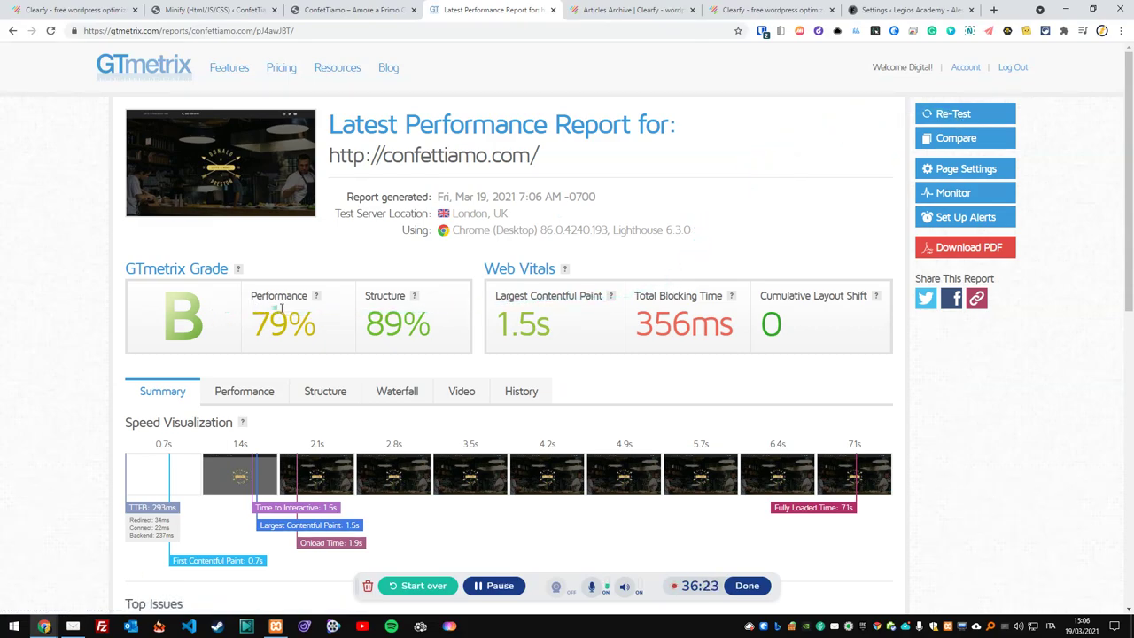
scroll(555, 267, down, 3)
scroll(555, 271, down, 5)
scroll(556, 271, up, 6)
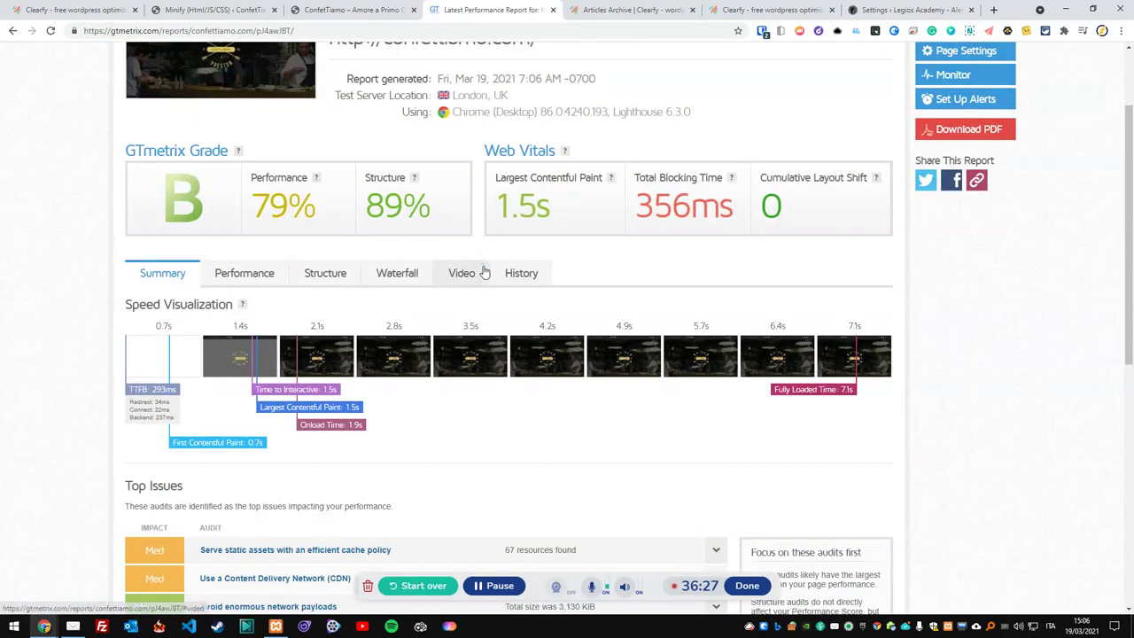
scroll(485, 258, up, 2)
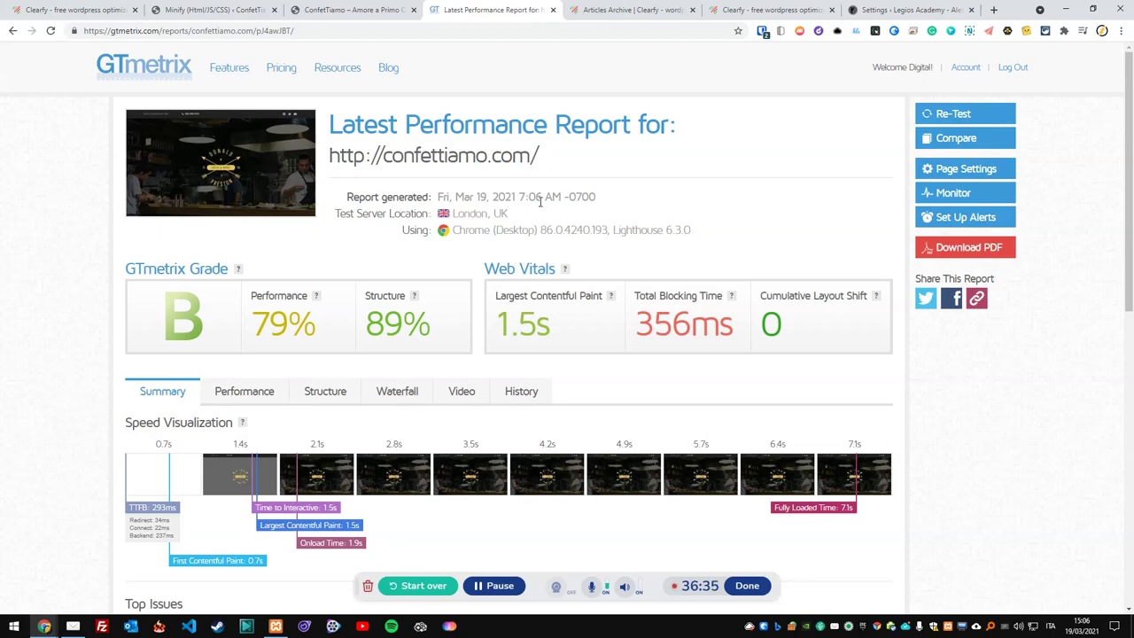
click(220, 12)
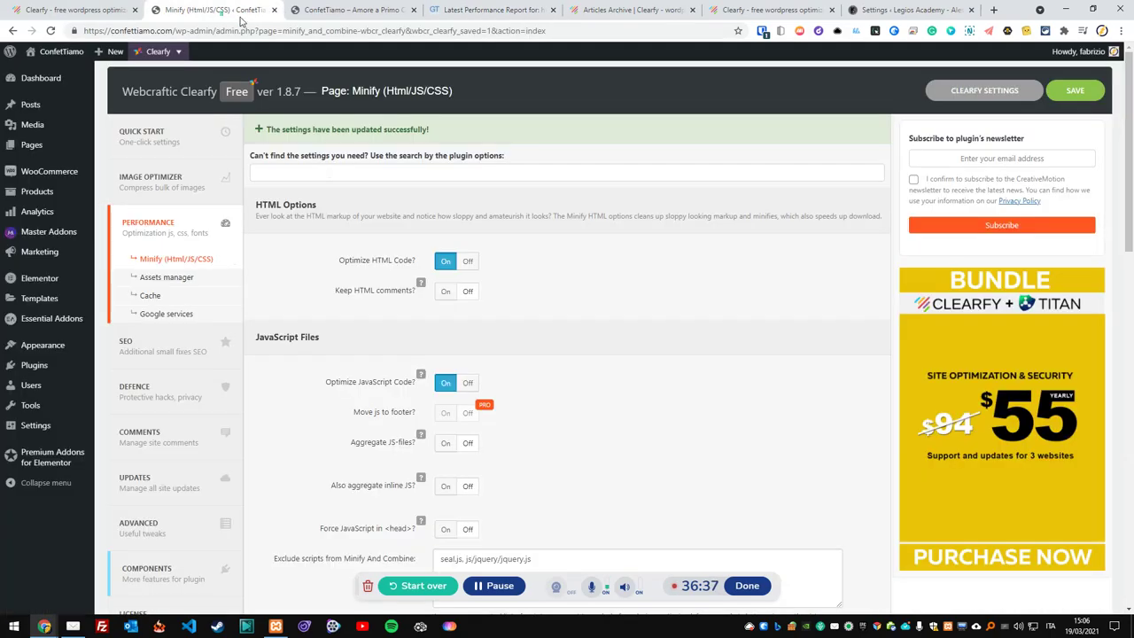